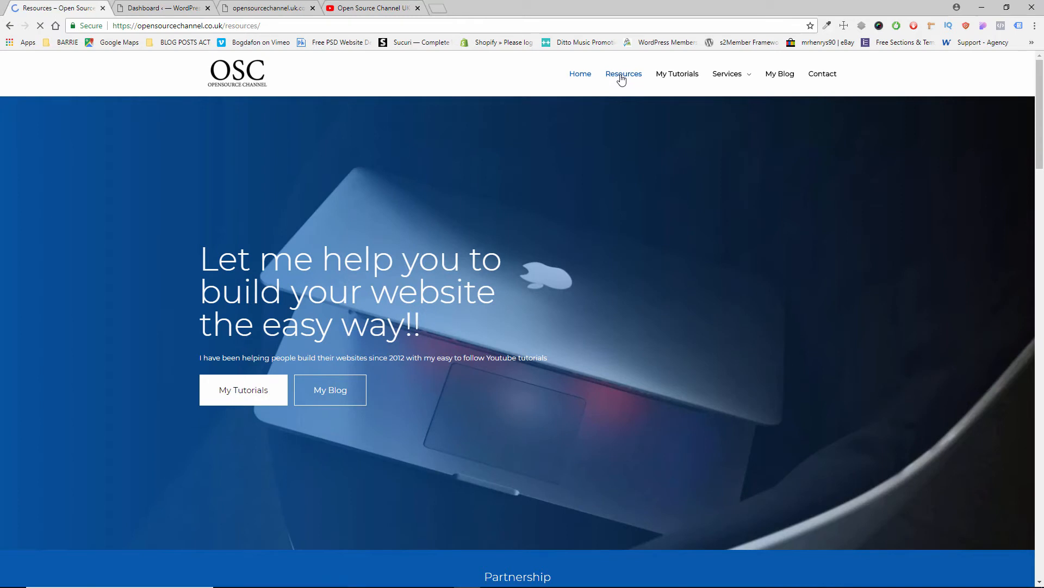
Look through the recommended tools and resources cards on the Resources page
scroll(581, 211, down, 5)
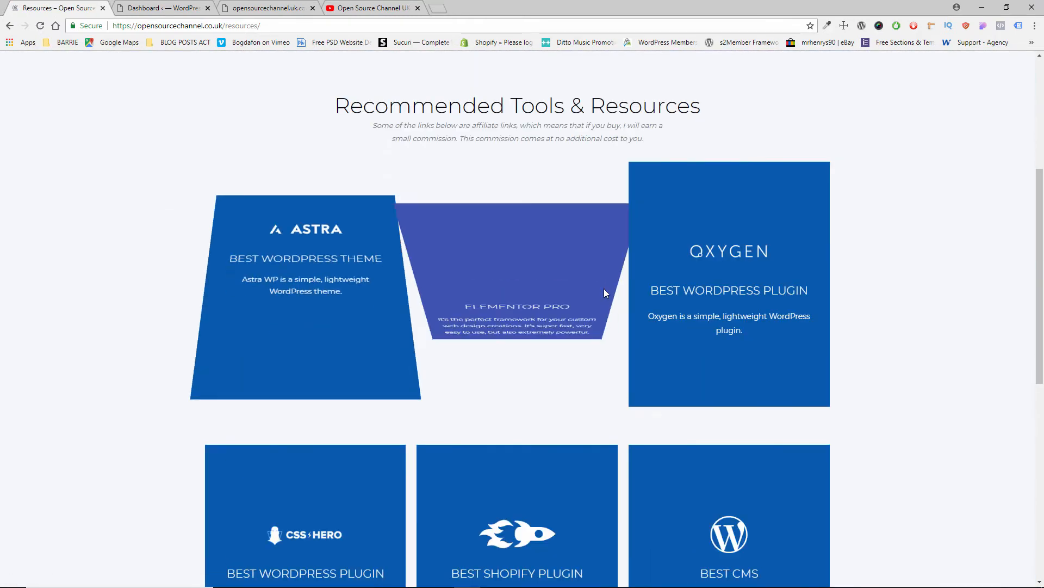
scroll(711, 291, down, 4)
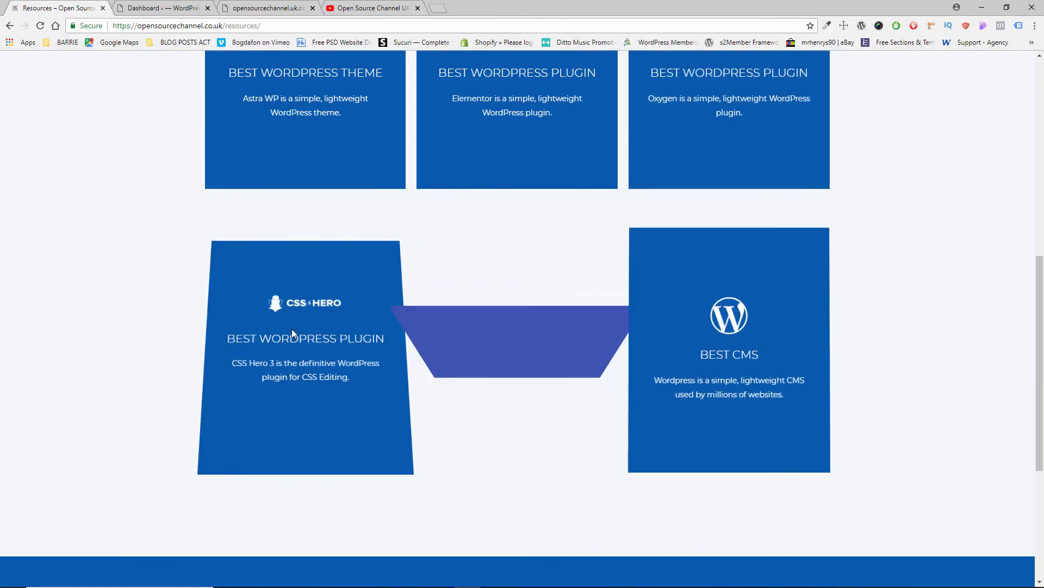
scroll(730, 356, down, 1)
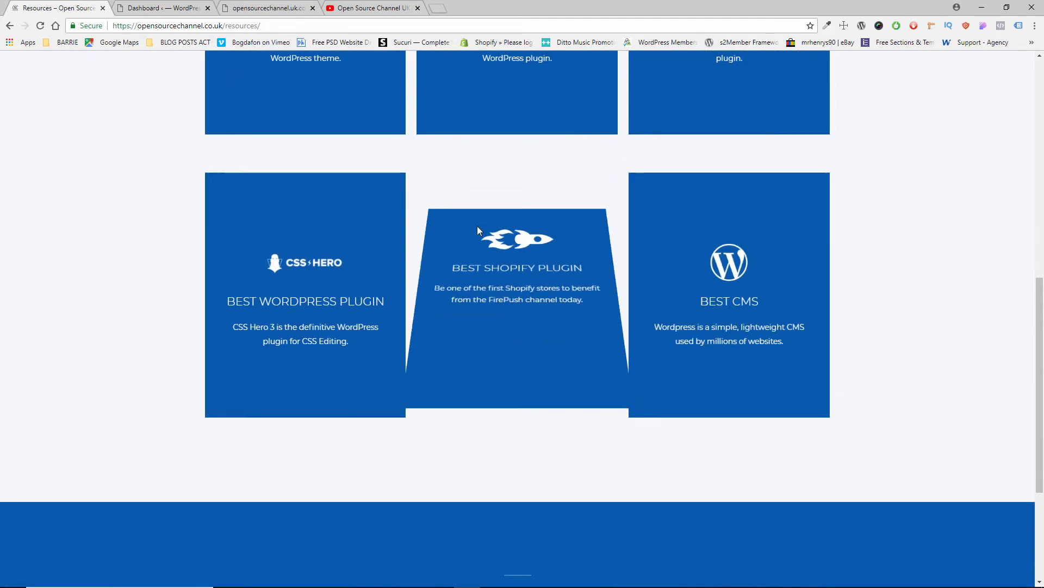
scroll(478, 226, up, 2)
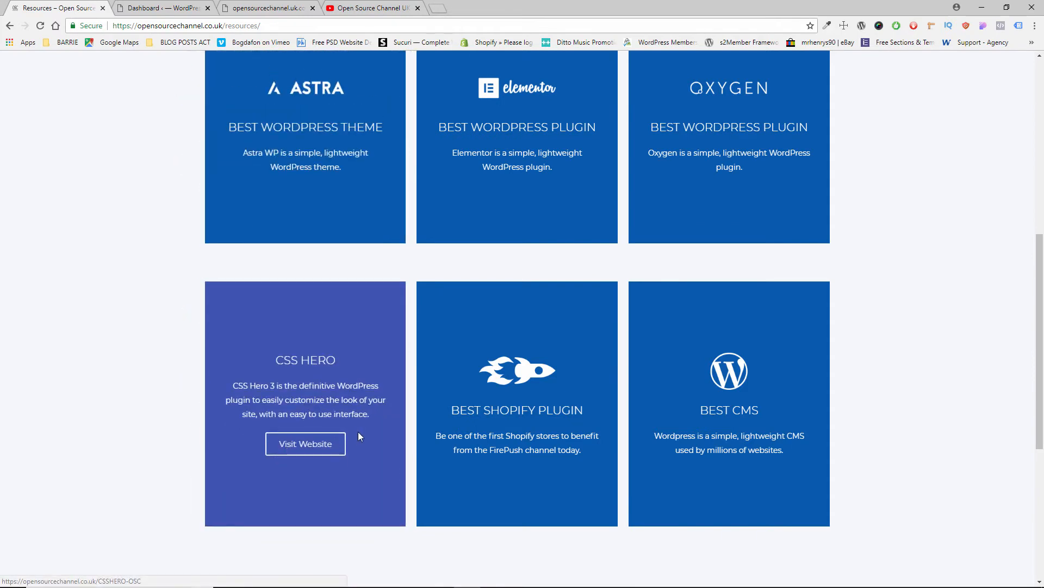
scroll(777, 341, up, 8)
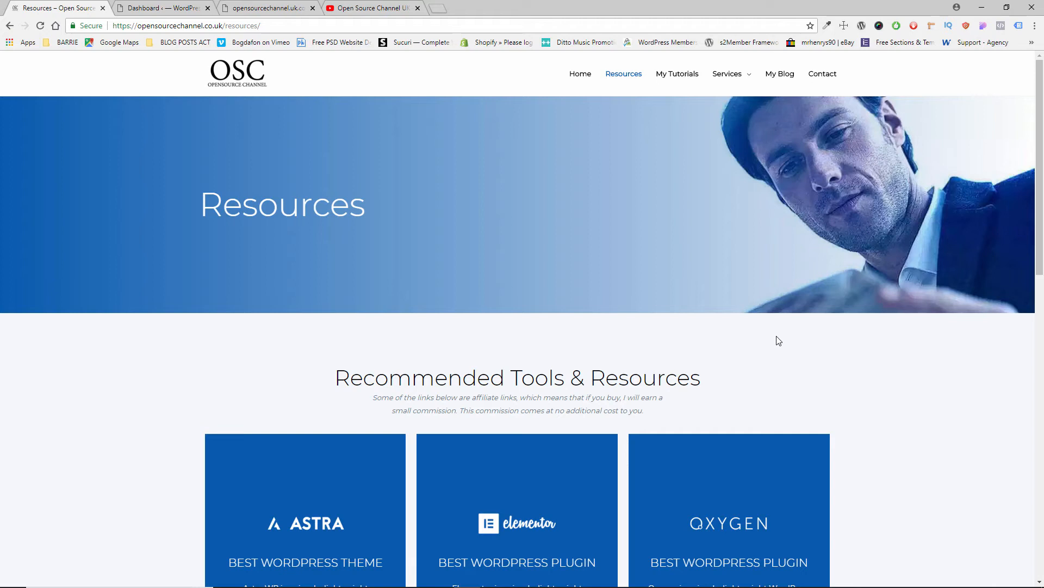
Open the My Tutorials page, review the latest tutorials, and browse the Open Source Channel UK channel on YouTube
click(674, 75)
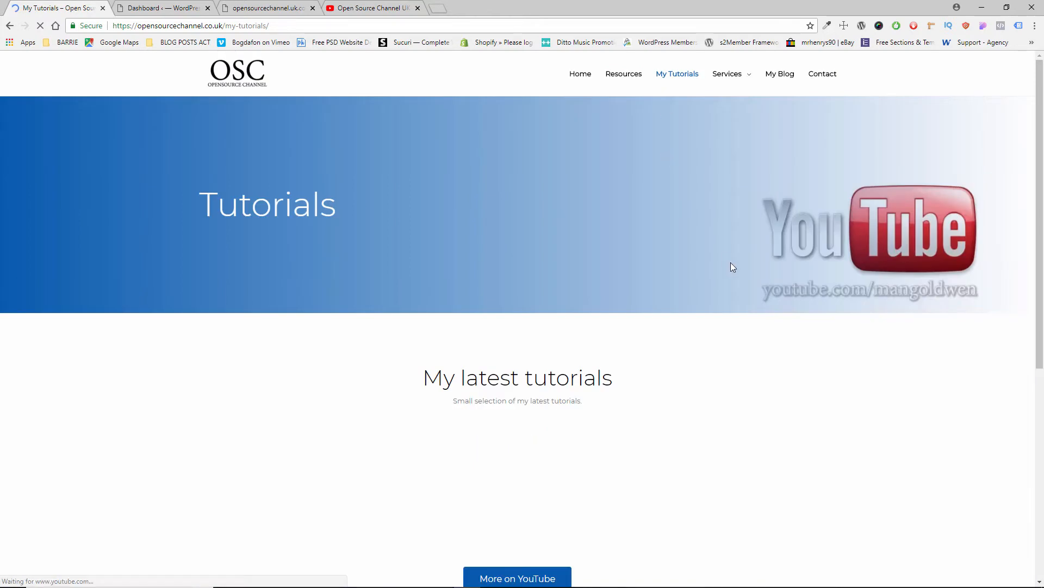
scroll(732, 277, down, 3)
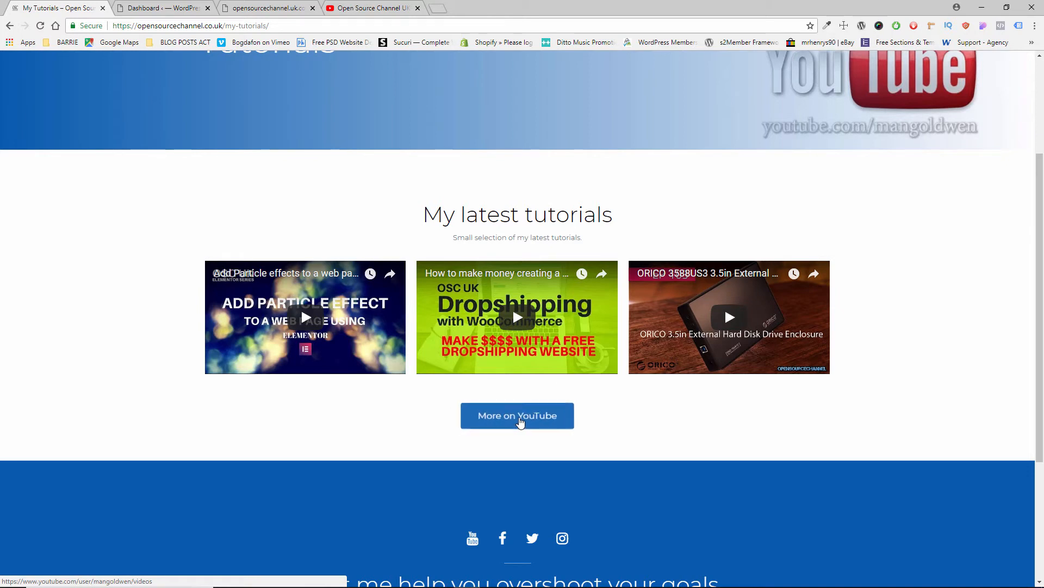
click(520, 420)
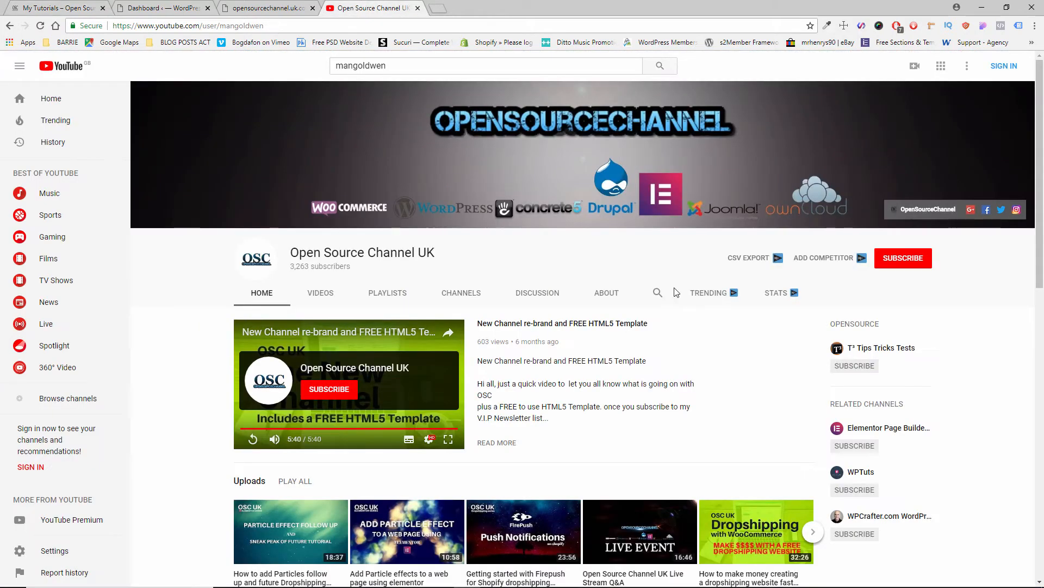
scroll(604, 363, down, 11)
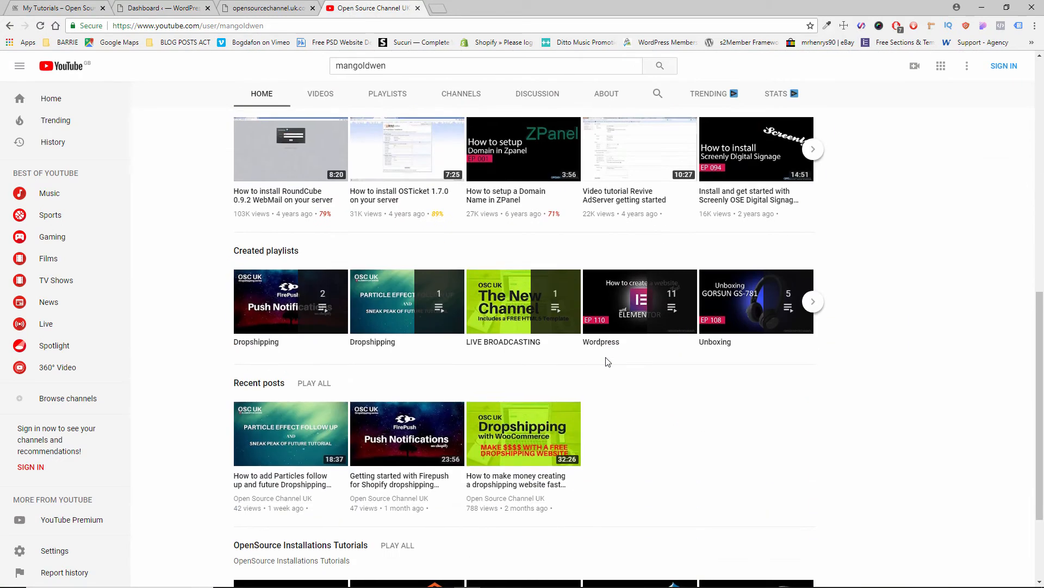
scroll(606, 362, up, 5)
scroll(607, 362, up, 6)
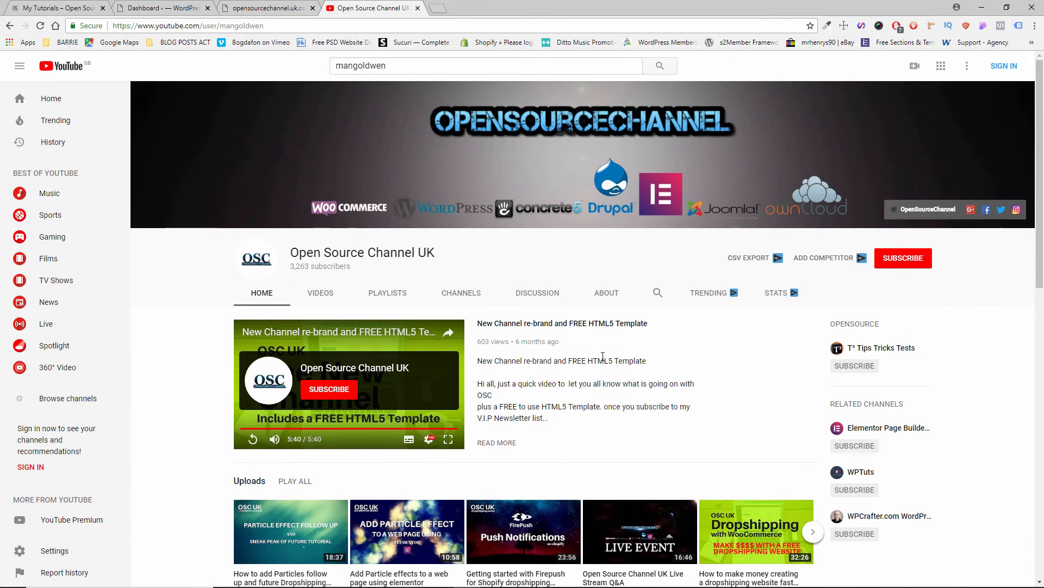
Return to the website and open its My Blog page to examine the blog posts and the recommended adverts beside them
click(76, 8)
scroll(628, 185, up, 2)
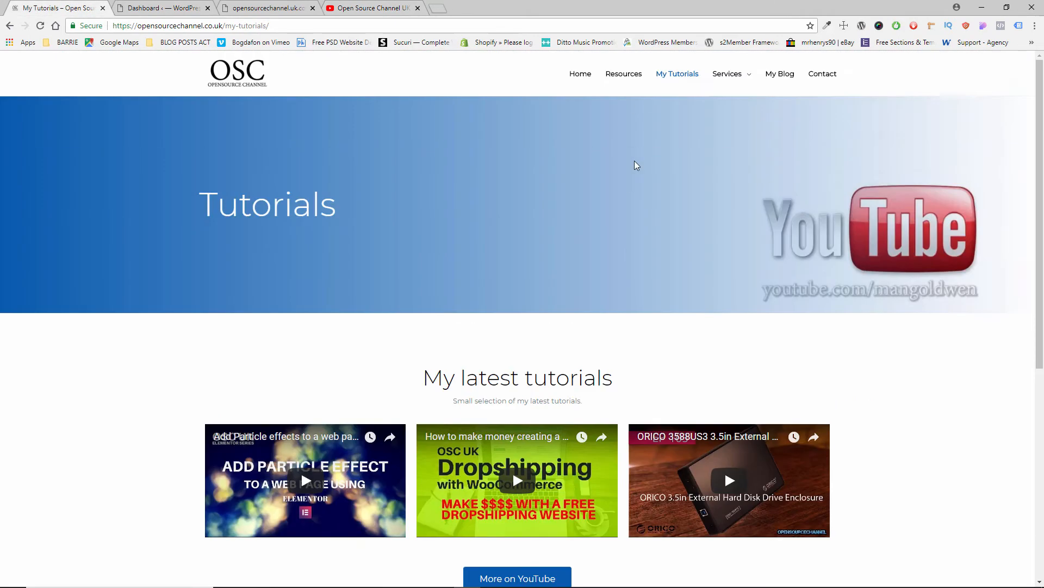
click(782, 74)
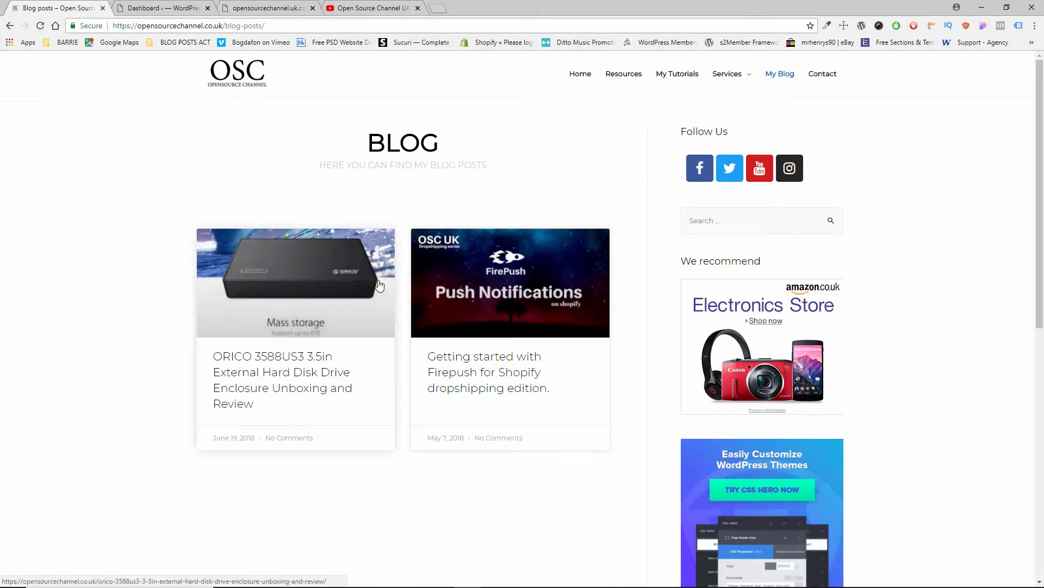
scroll(473, 343, down, 9)
scroll(473, 342, up, 5)
scroll(778, 375, down, 4)
scroll(778, 229, up, 4)
scroll(745, 305, down, 4)
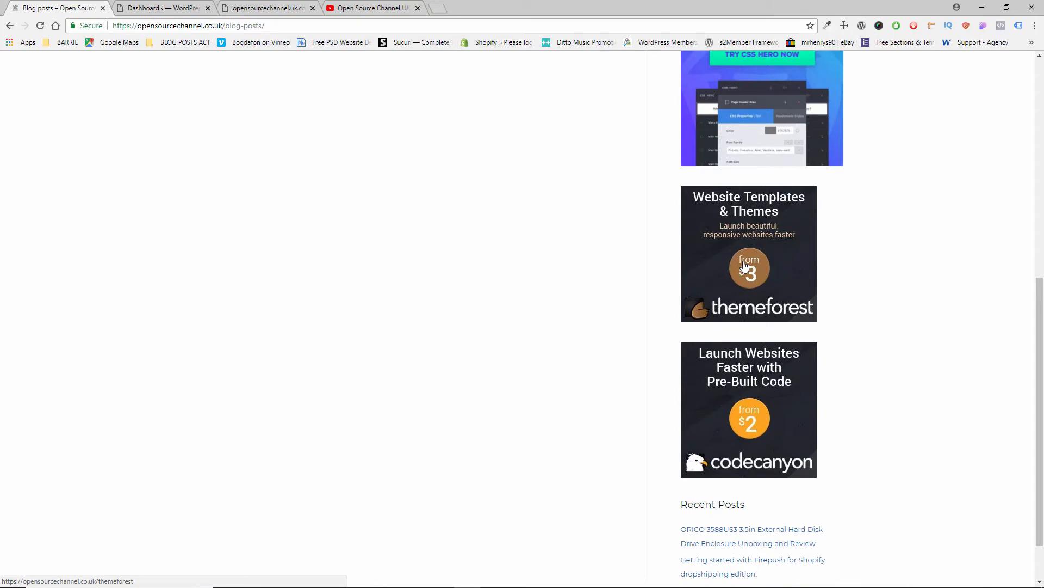
scroll(745, 265, up, 3)
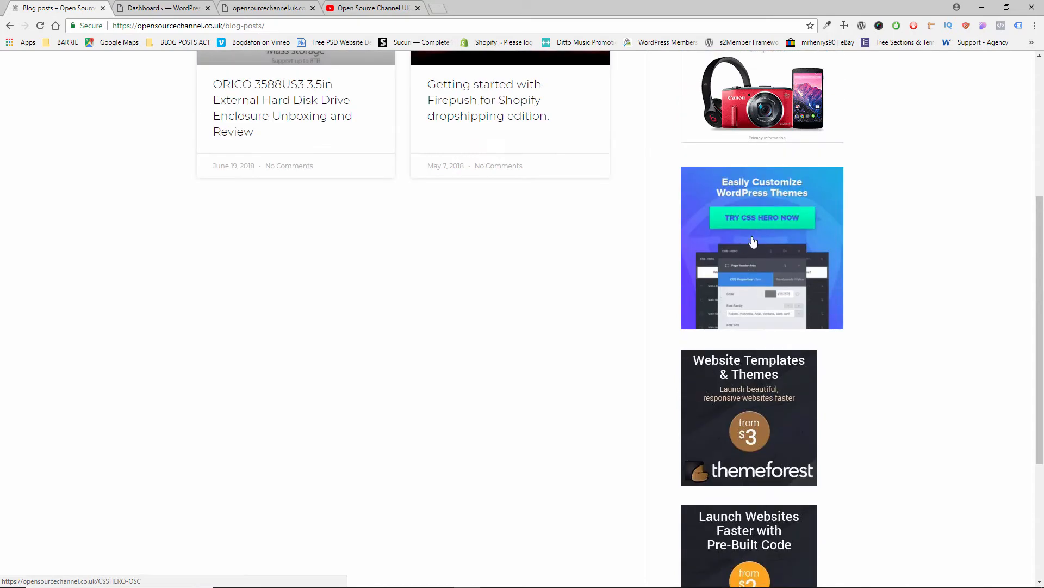
scroll(743, 246, up, 4)
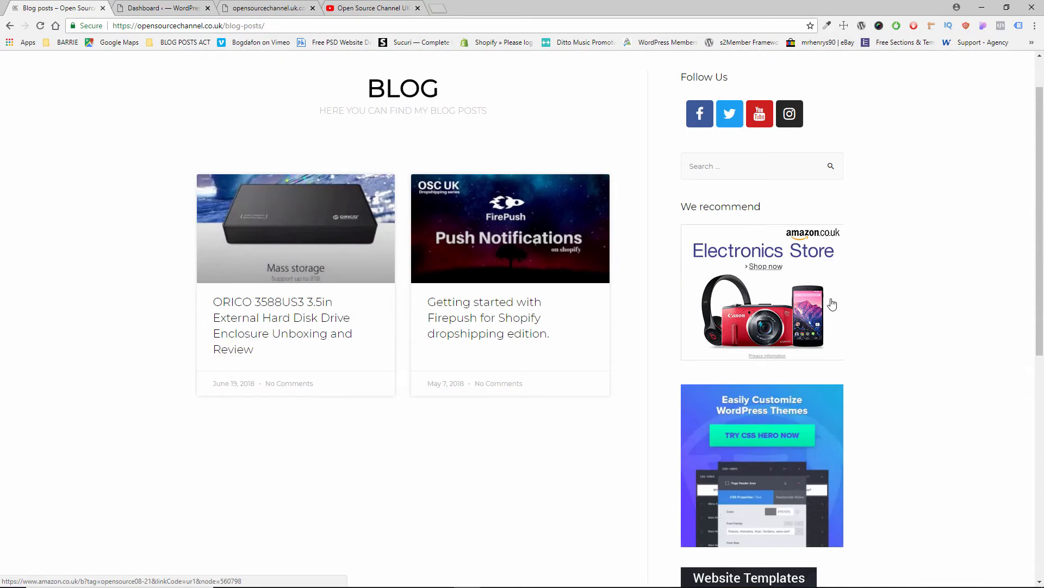
scroll(748, 311, down, 8)
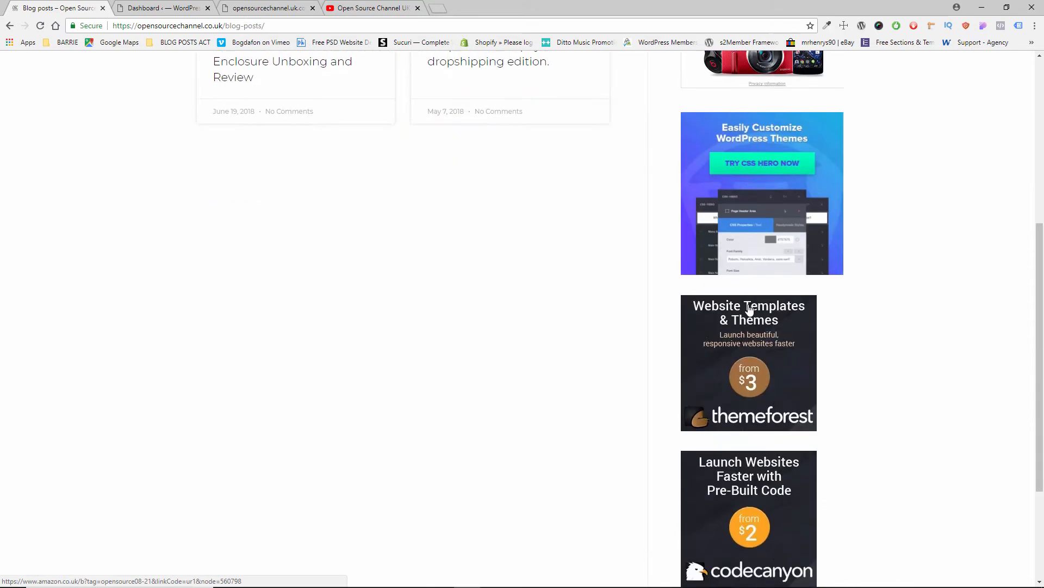
Open the ORICO 3588US3 hard drive enclosure review post and look through its video, product specification and purchase links
scroll(748, 309, up, 9)
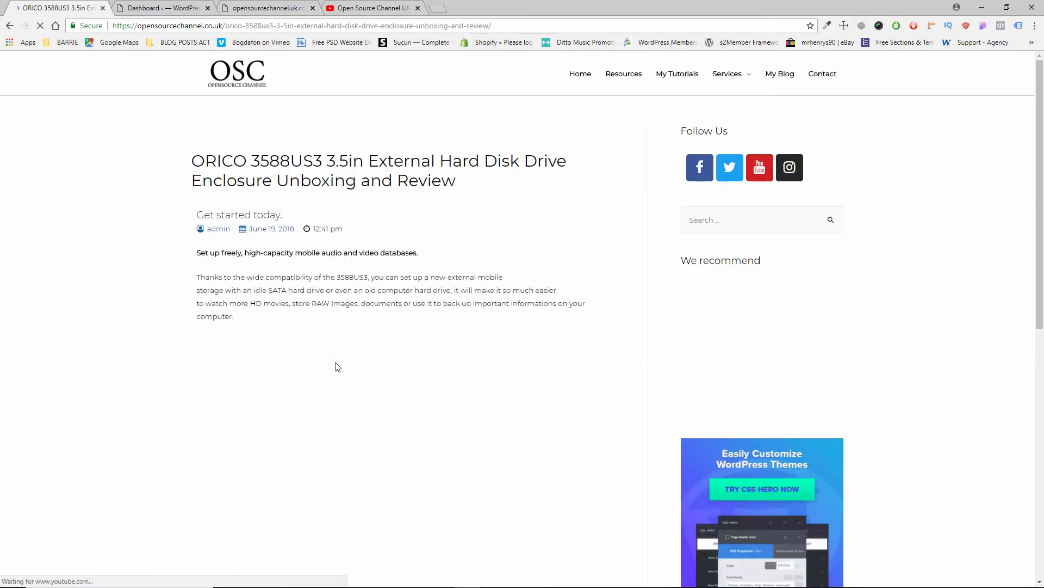
scroll(340, 355, down, 10)
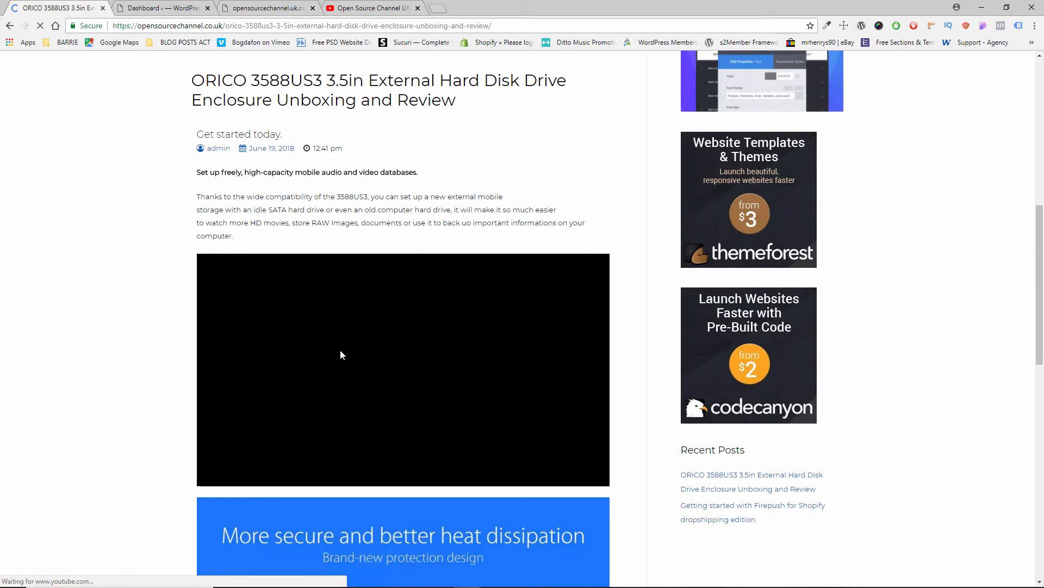
scroll(342, 355, down, 1)
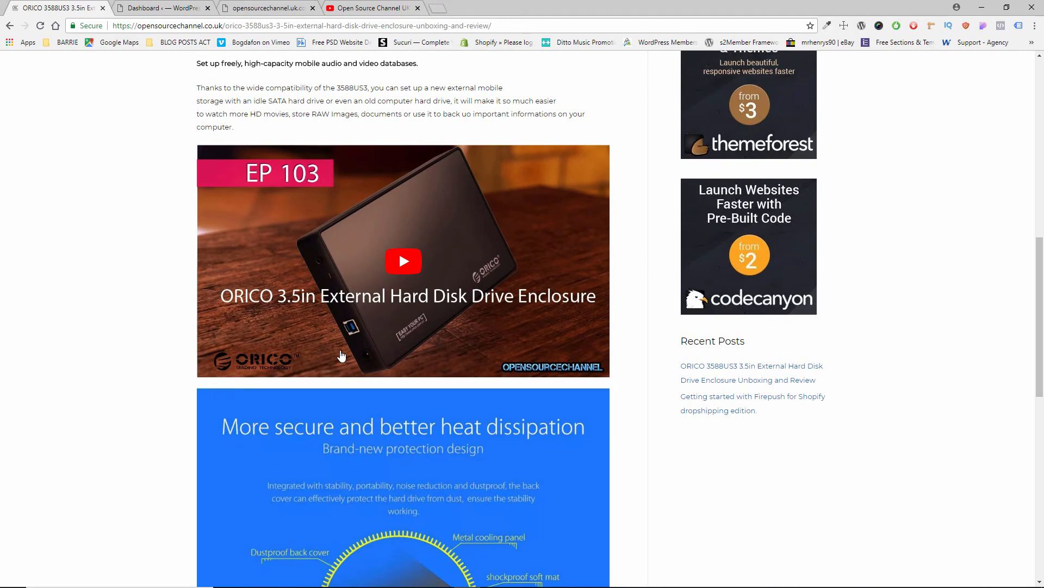
scroll(342, 355, down, 9)
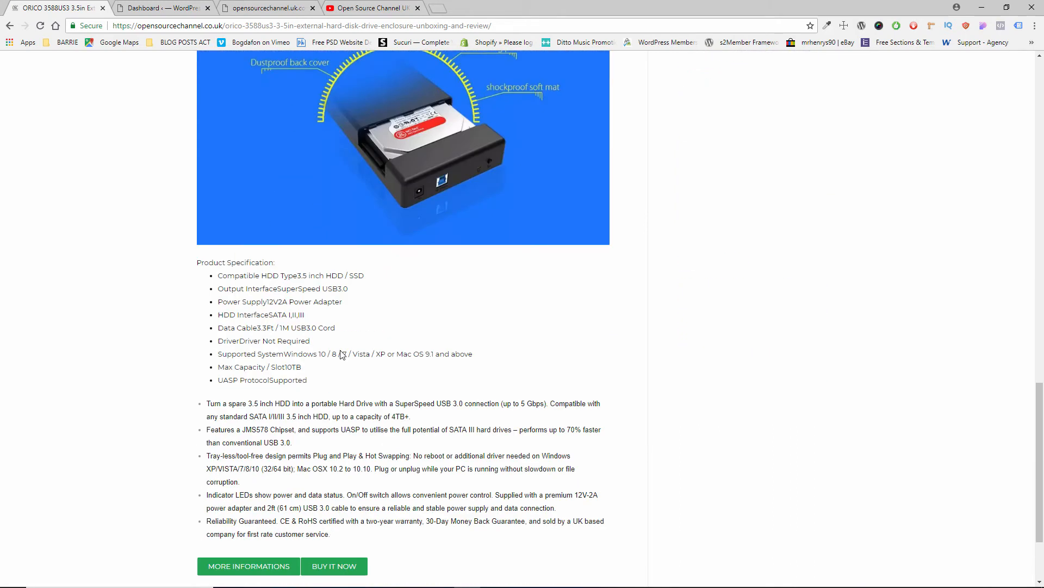
scroll(341, 351, down, 2)
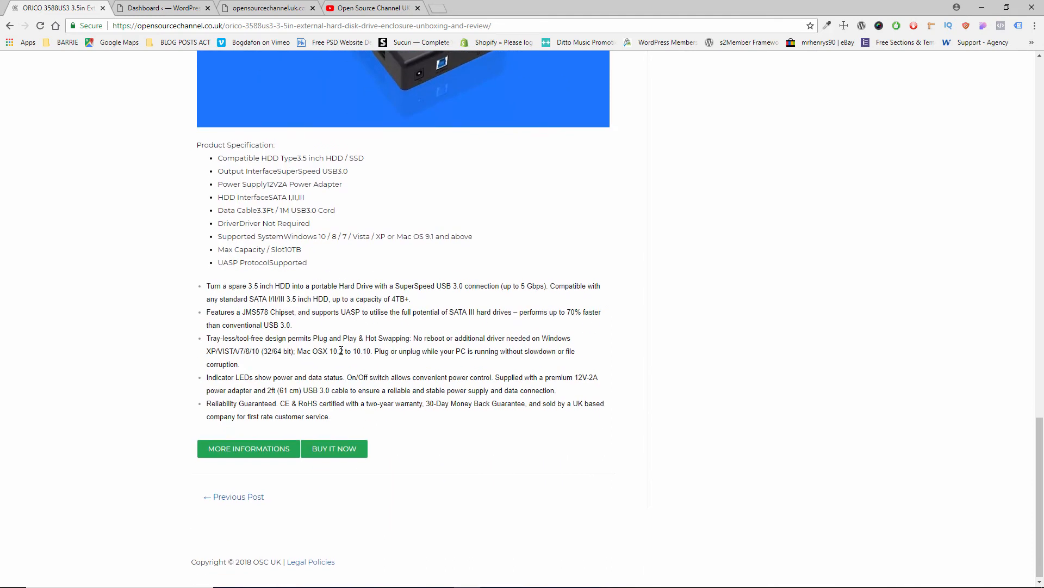
scroll(341, 350, up, 20)
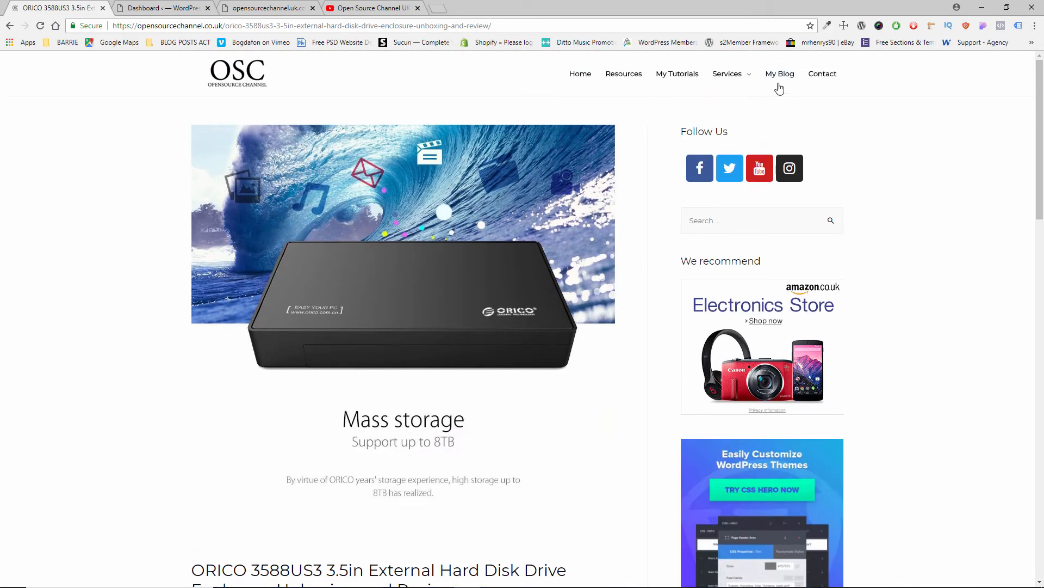
On the Contact page, set the form's reason to Collaboration and tick the consent to the terms
click(816, 78)
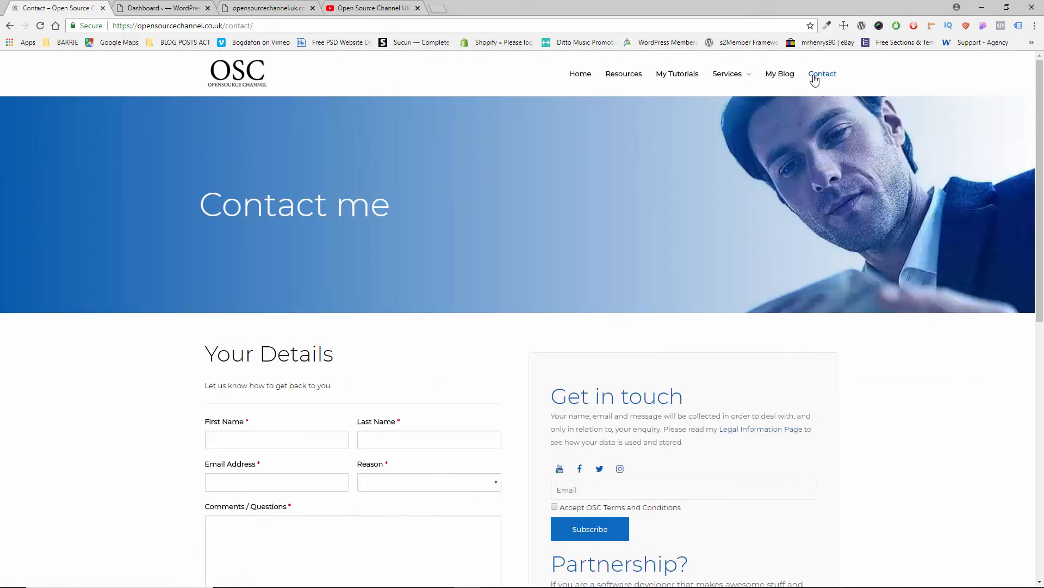
scroll(487, 338, down, 5)
click(415, 214)
click(417, 266)
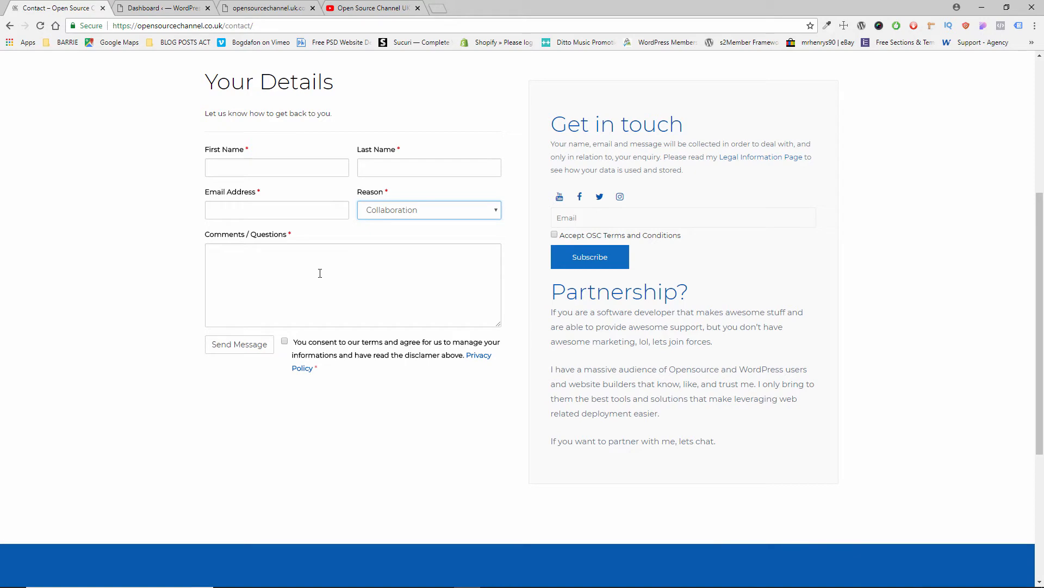
click(285, 342)
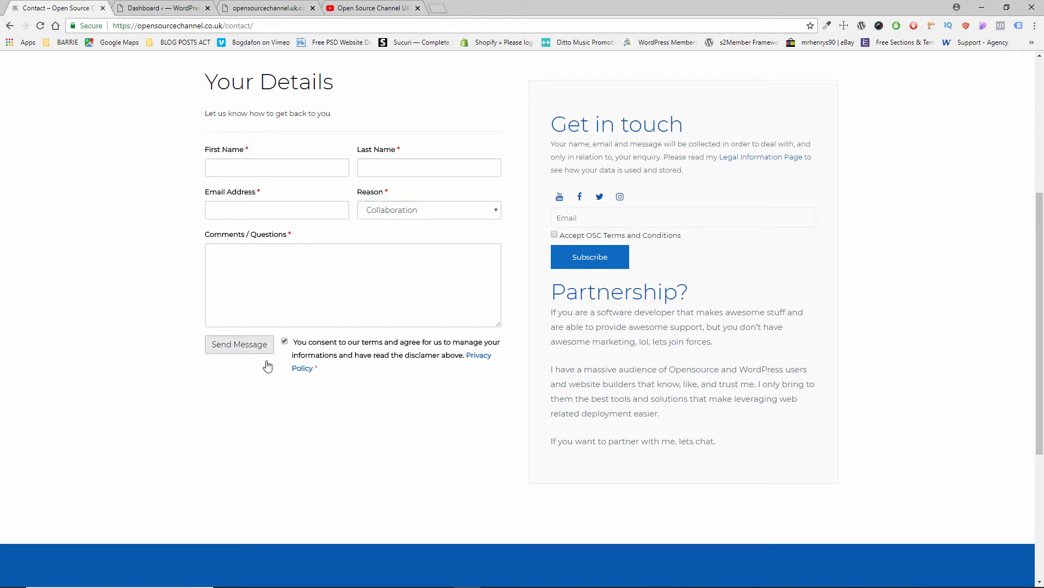
Examine the Get in touch section with its newsletter email field and the Partnership text on the Contact page
scroll(356, 420, up, 2)
scroll(364, 429, down, 3)
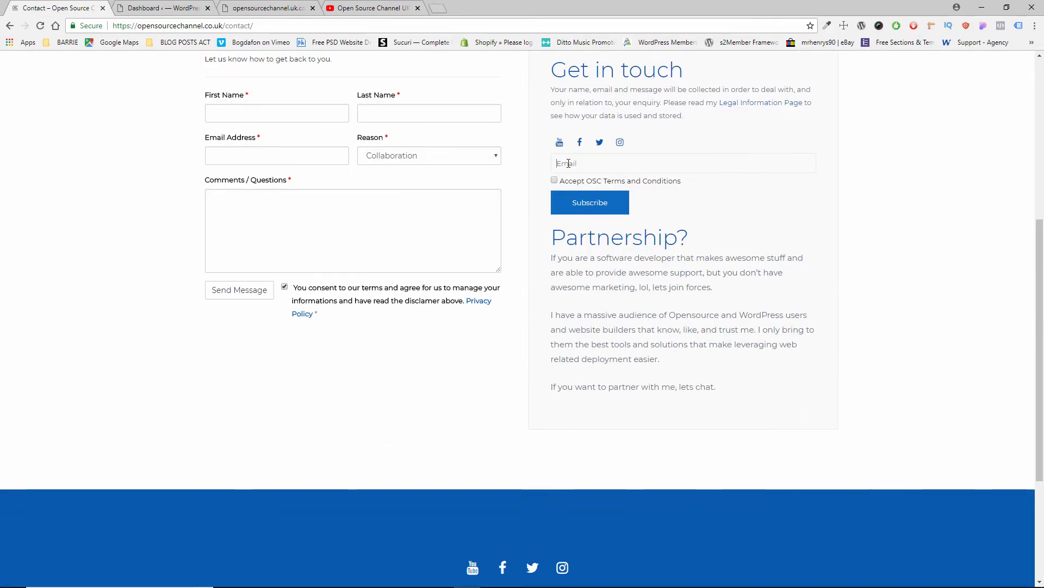
click(628, 163)
click(888, 231)
scroll(584, 213, up, 6)
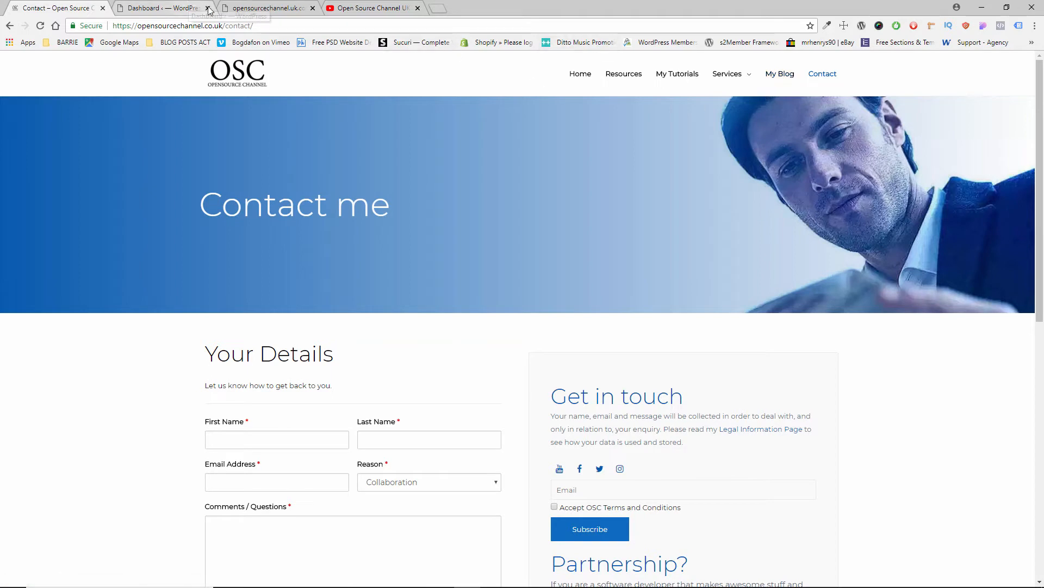
Open the WordPress services page and examine its introduction, FAQ topics and free quotation form
mouse_move(735, 79)
click(750, 101)
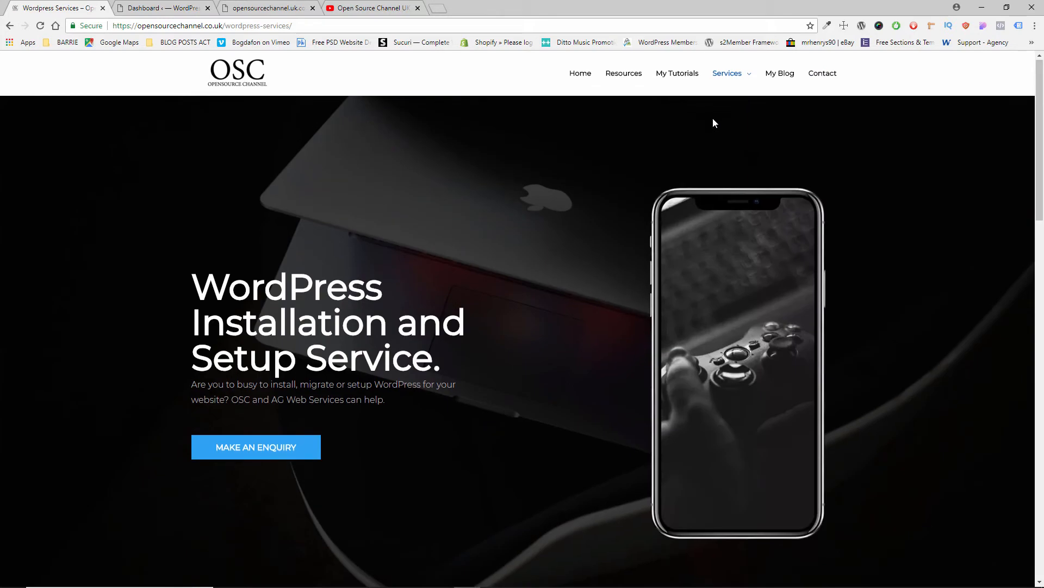
scroll(712, 125, down, 7)
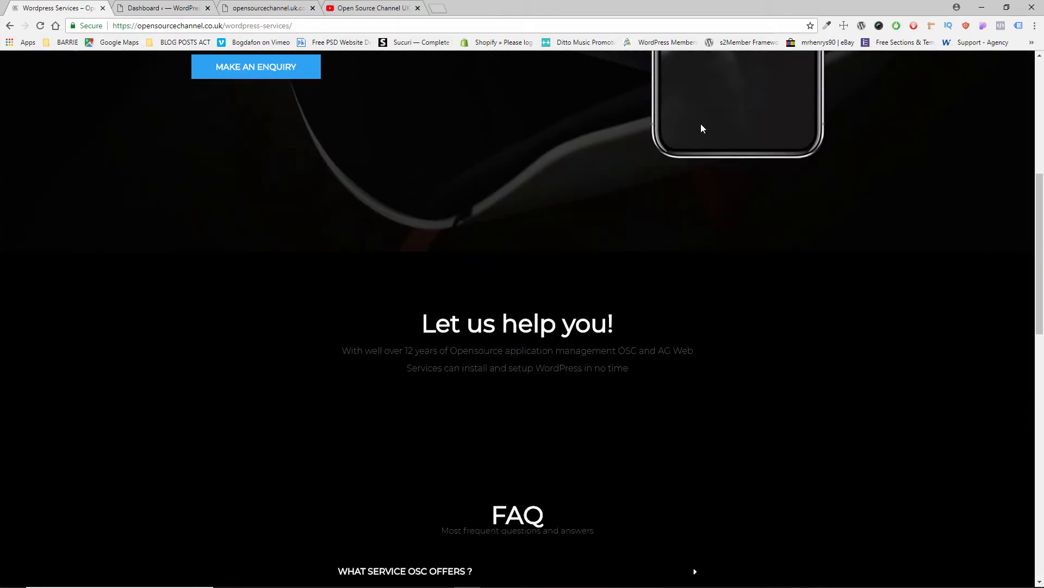
scroll(708, 128, down, 15)
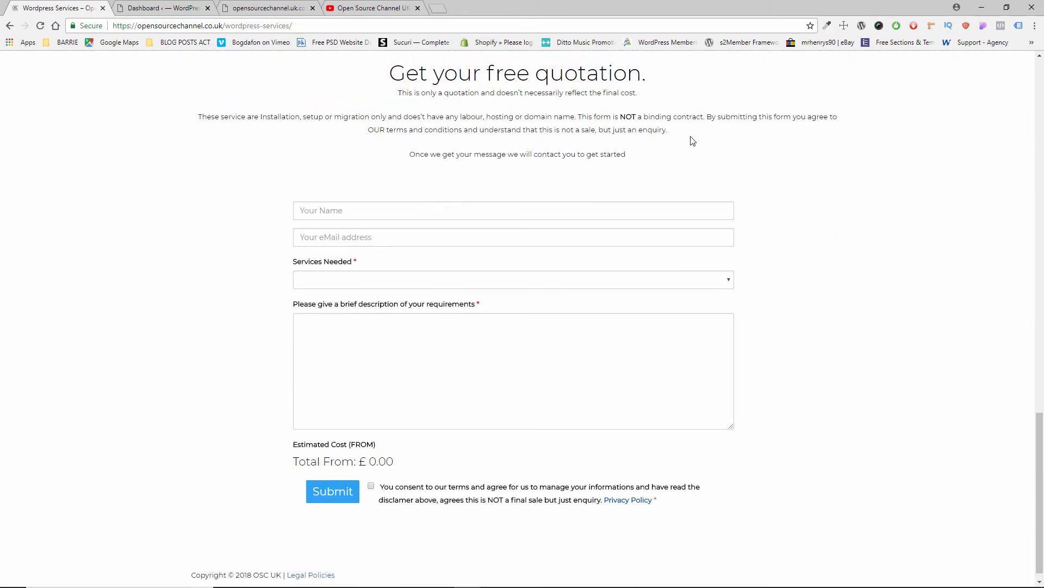
scroll(527, 102, up, 1)
scroll(489, 143, down, 1)
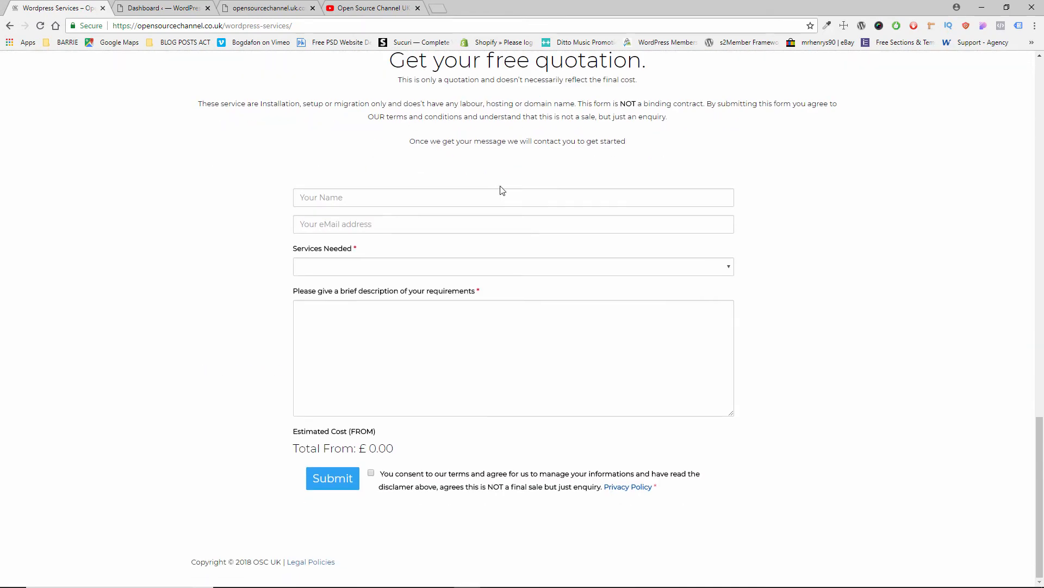
scroll(477, 223, up, 11)
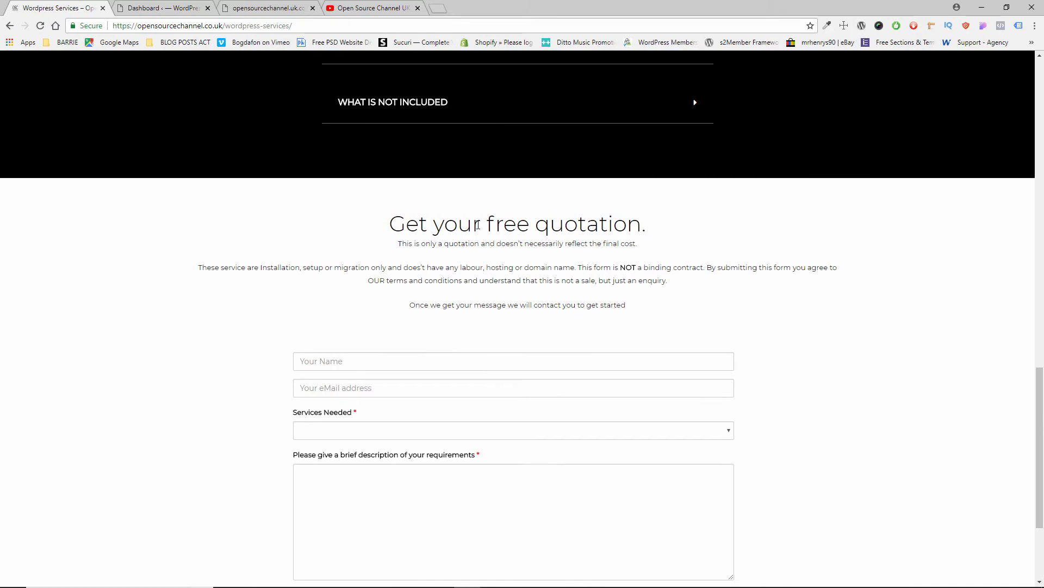
scroll(478, 229, up, 7)
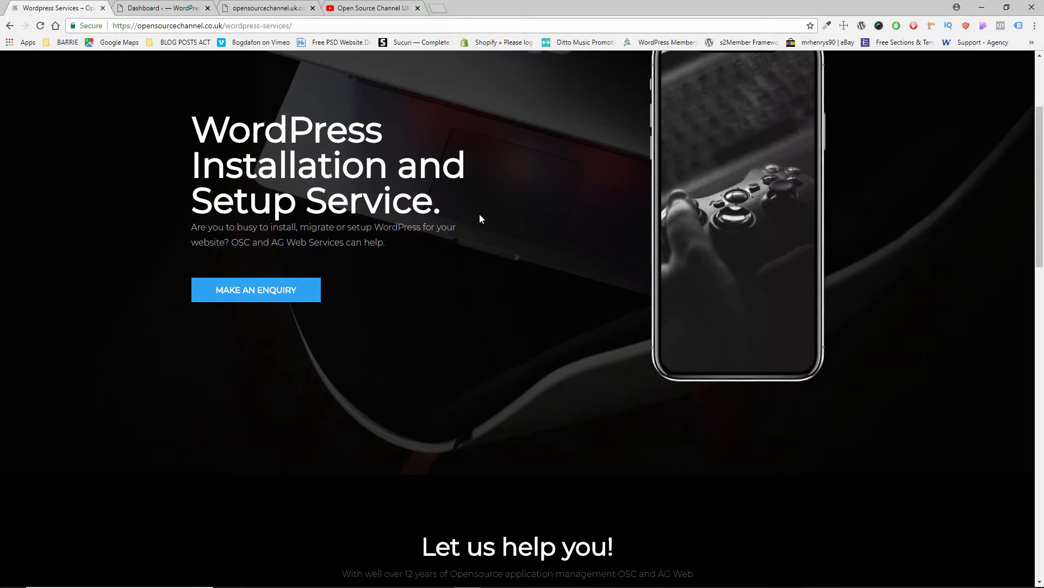
scroll(479, 218, down, 18)
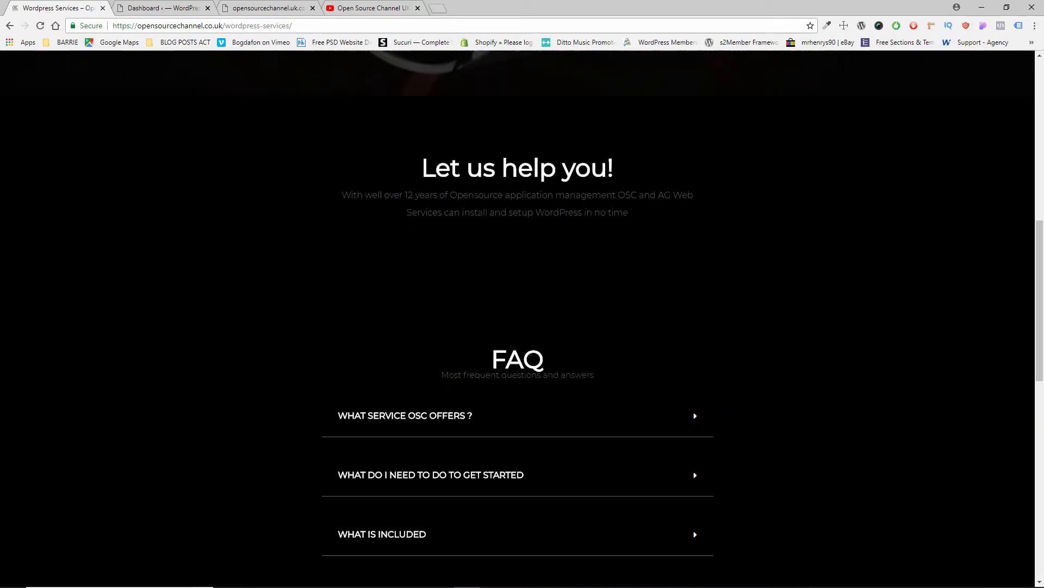
scroll(563, 262, down, 1)
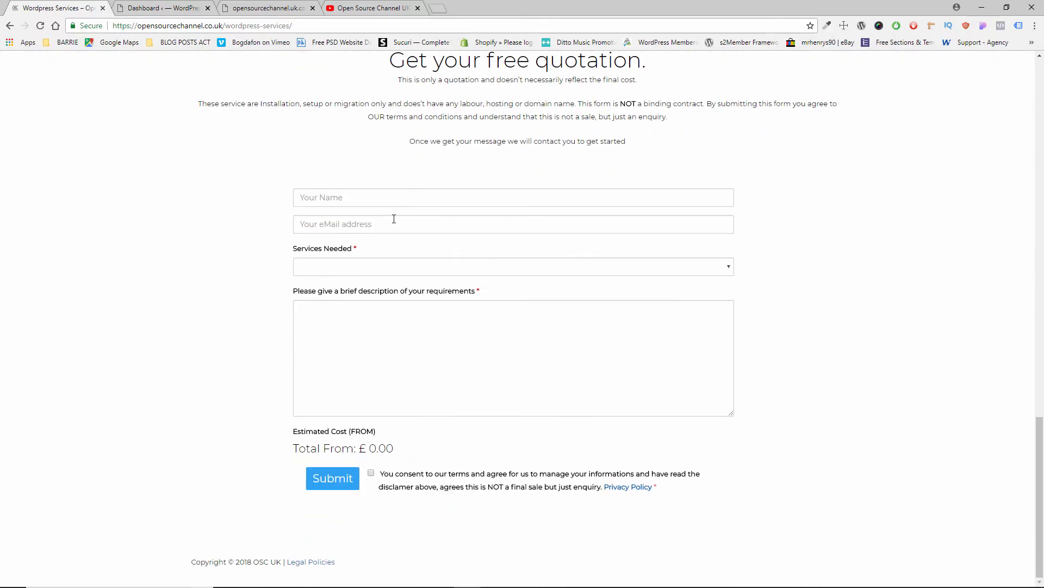
View the service options offered under Services Needed in the free quotation form
click(420, 204)
click(848, 291)
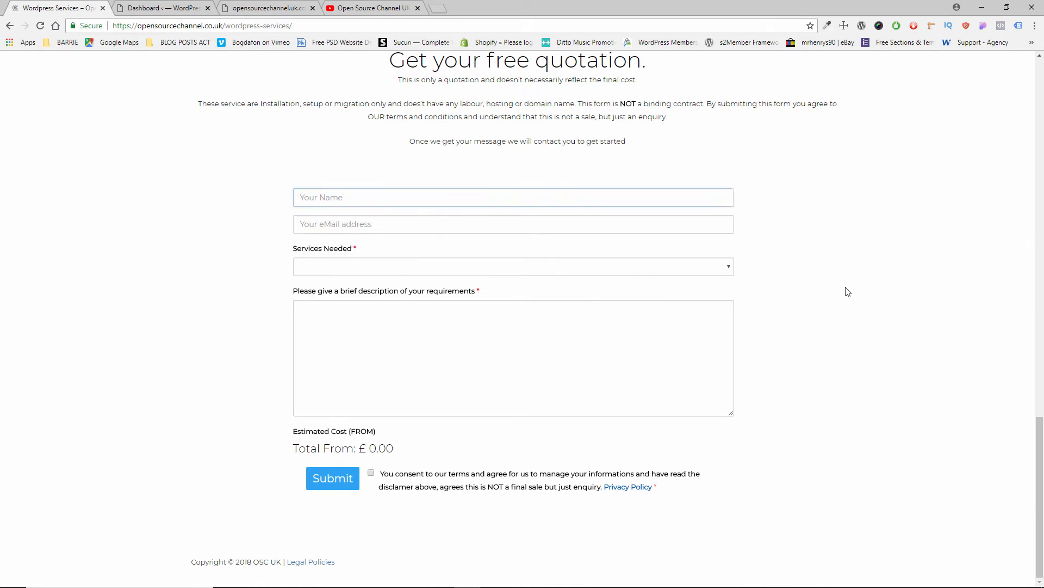
click(478, 267)
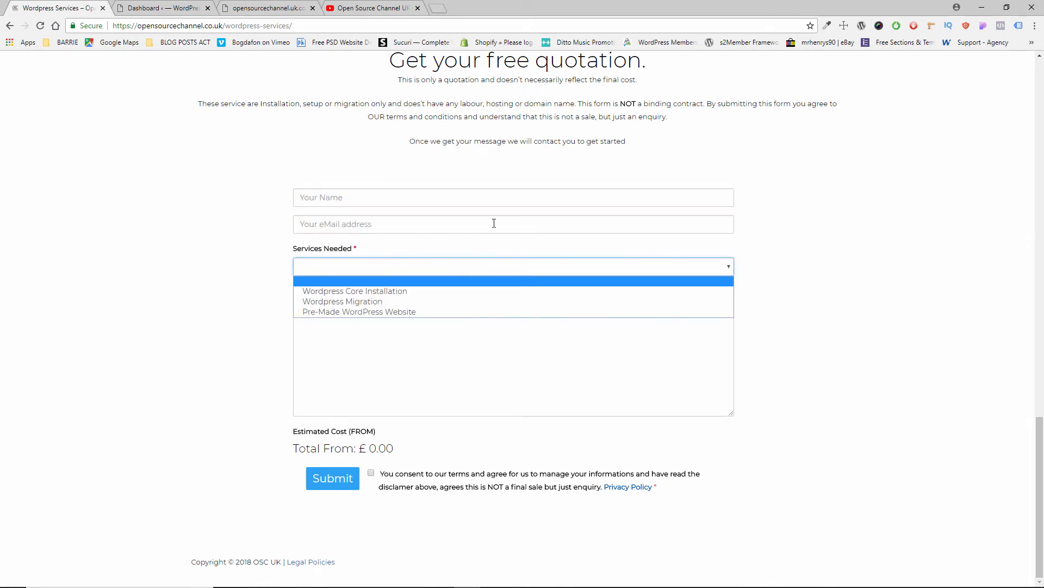
click(798, 269)
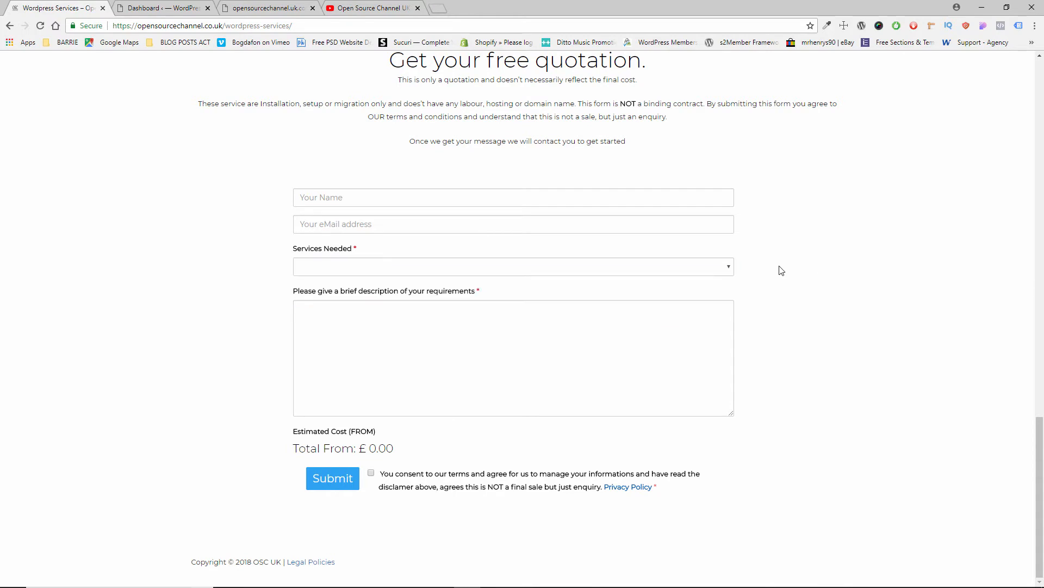
click(393, 268)
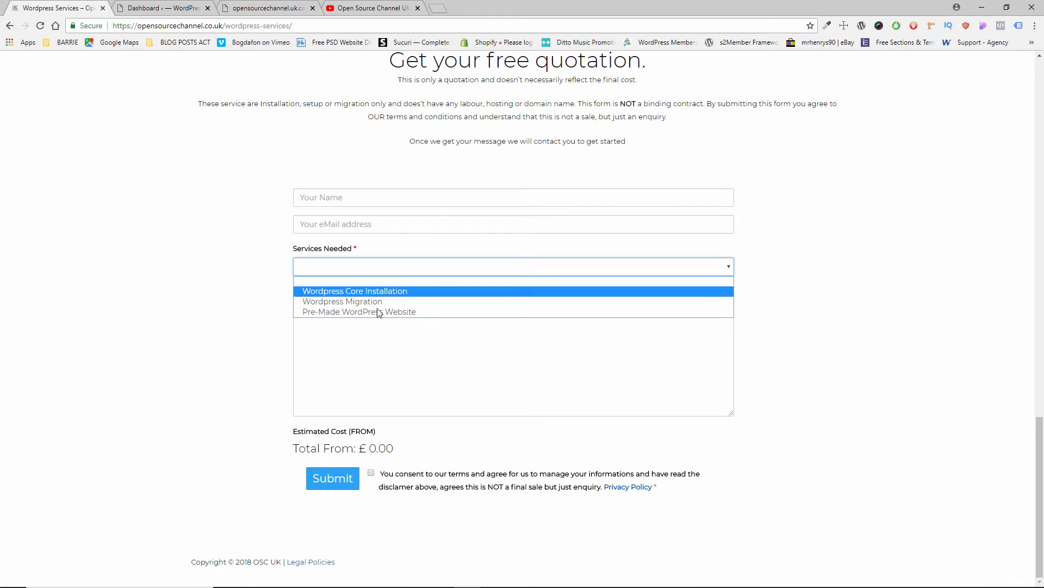
click(371, 449)
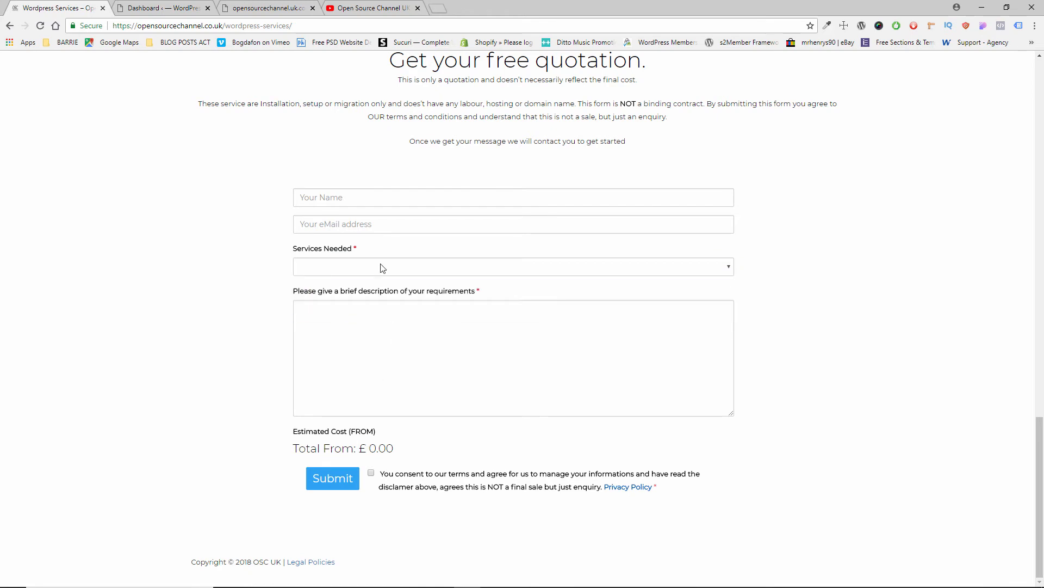
In the quotation form, set the service to Wordpress Core Installation, plugins to 1 and theme type installation to FTP Server upload
click(416, 267)
click(399, 286)
scroll(763, 335, down, 2)
click(422, 228)
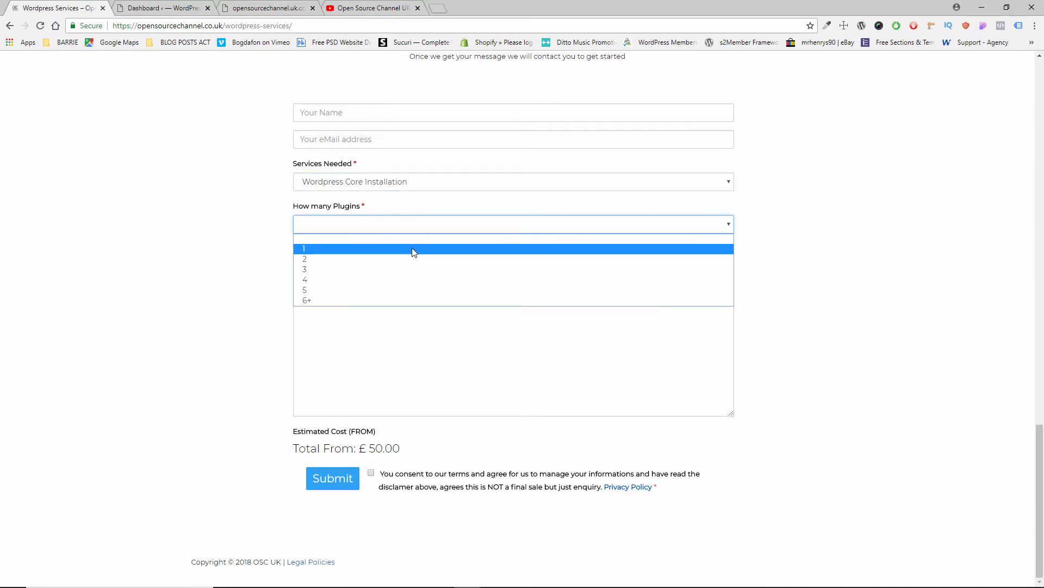
click(413, 252)
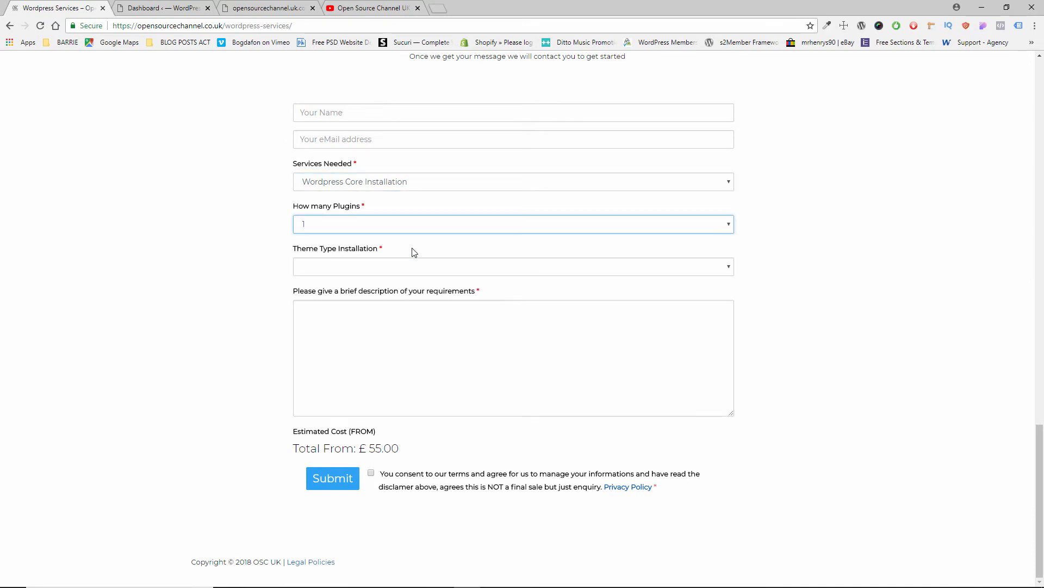
click(389, 266)
click(381, 301)
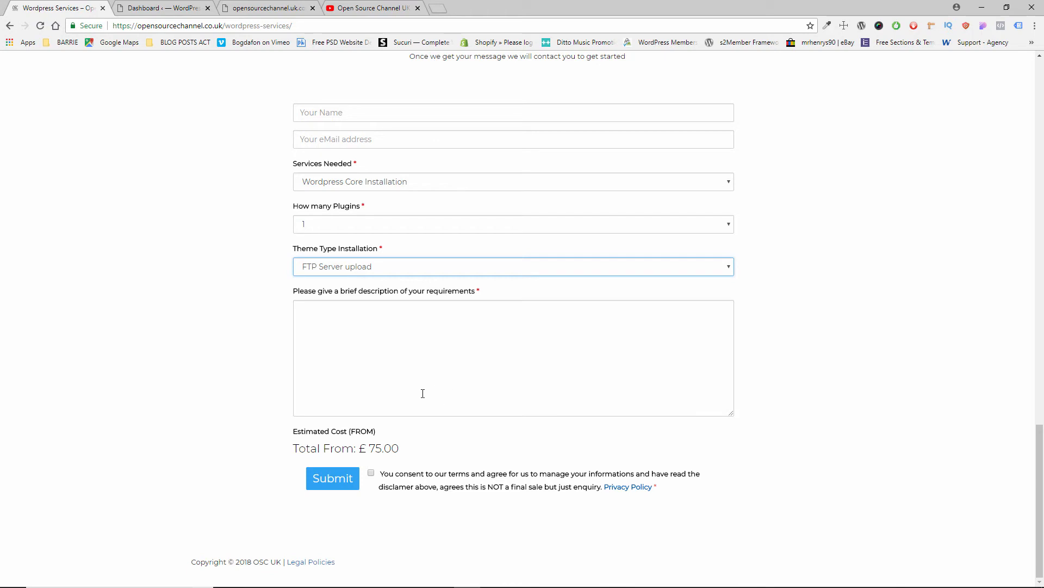
Look back over the quotation form, FAQ and introduction of the WordPress services page, and return to the site's Home page
scroll(425, 386, up, 5)
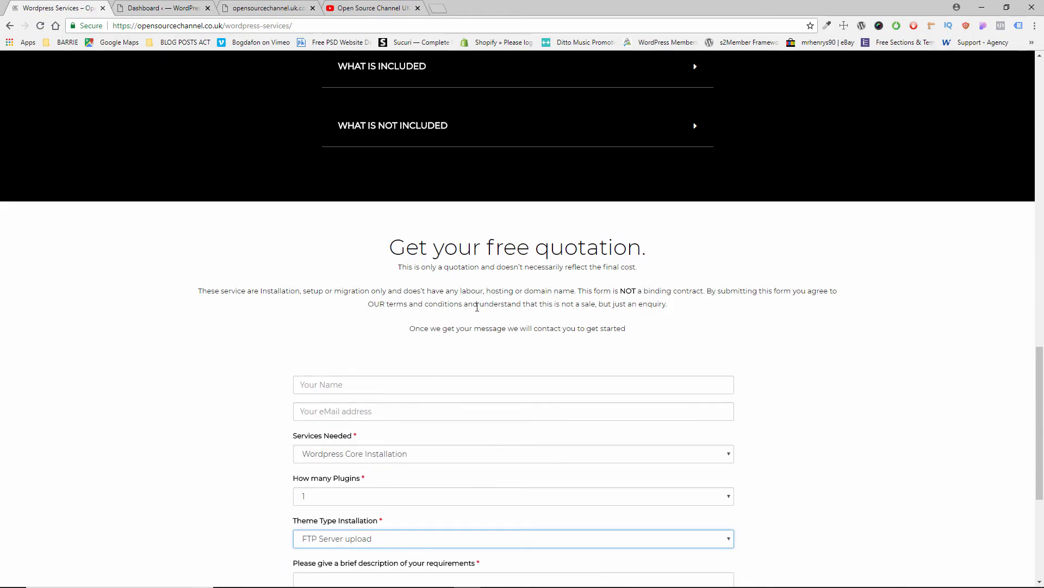
scroll(477, 306, down, 4)
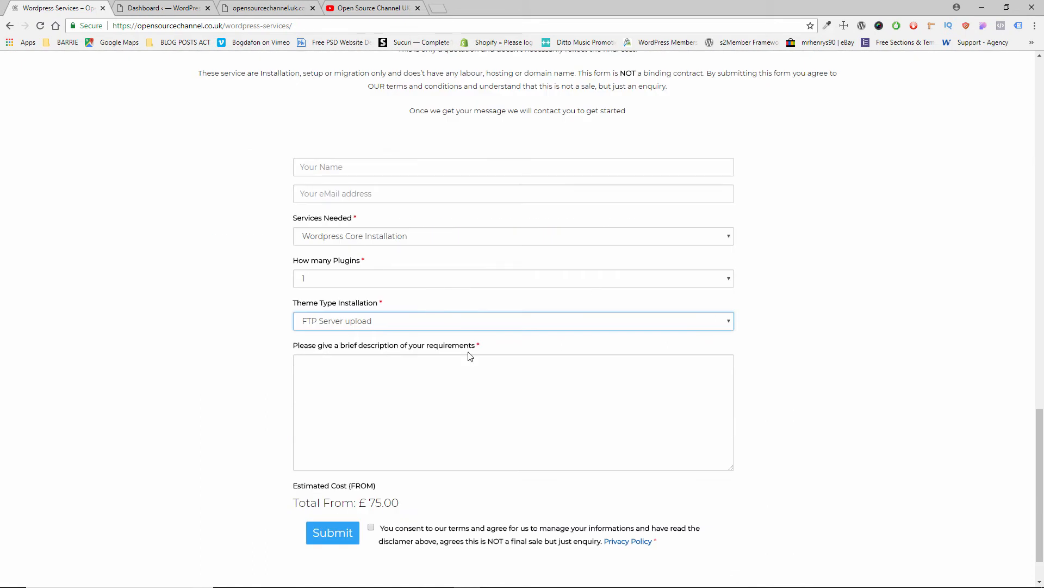
click(418, 408)
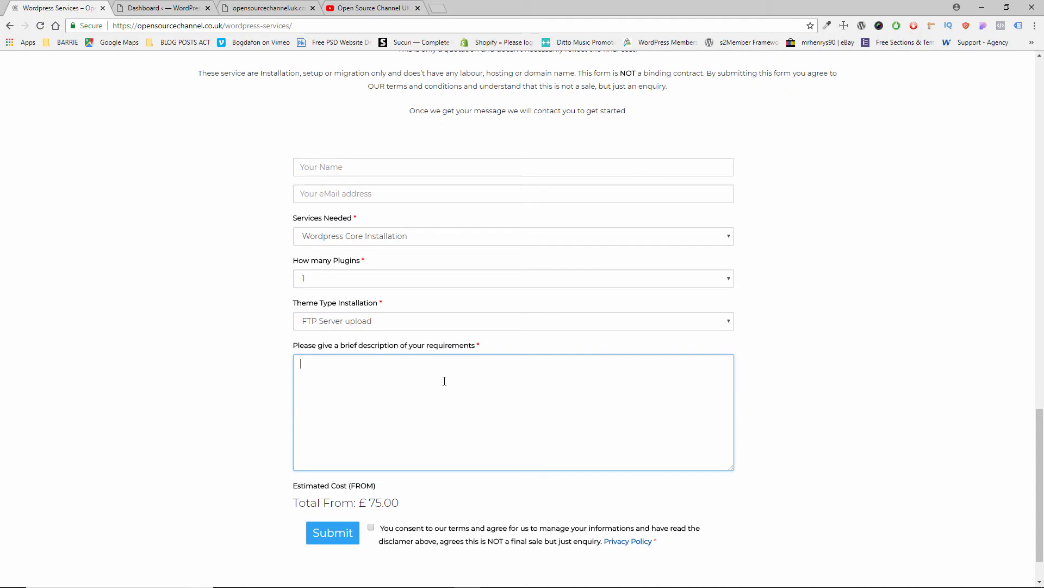
scroll(457, 400, up, 7)
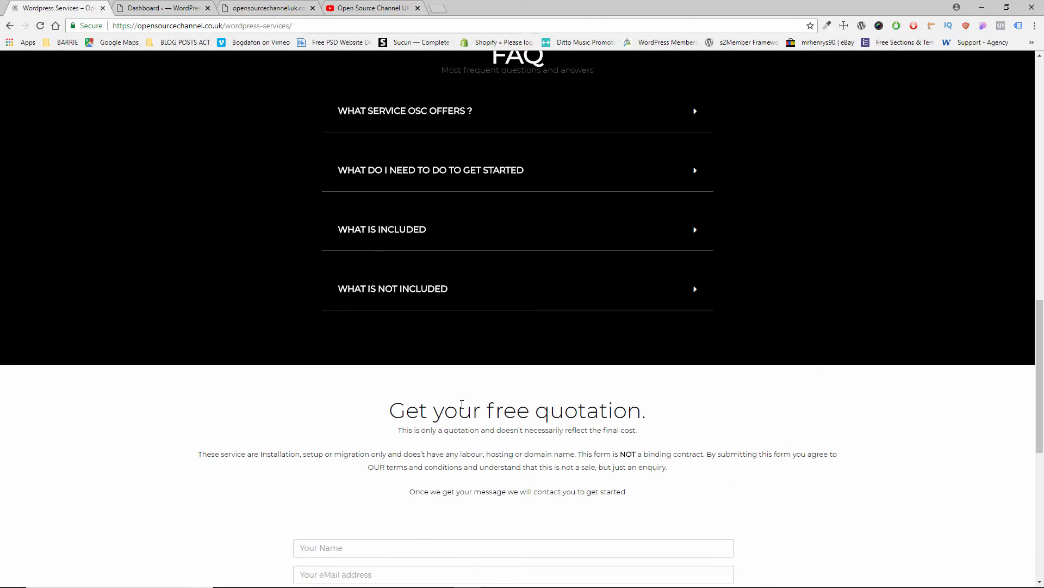
scroll(462, 401, up, 15)
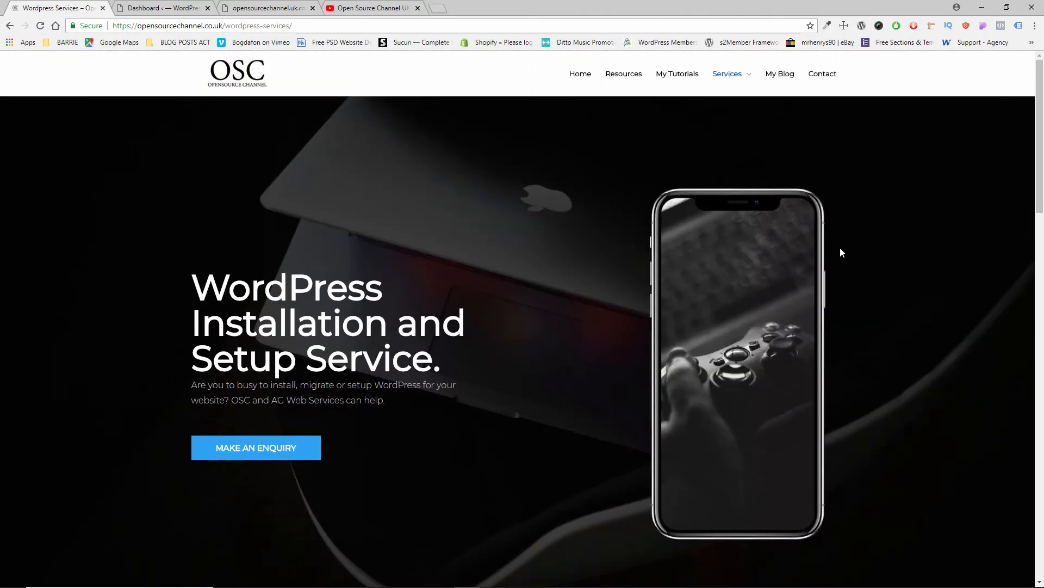
scroll(598, 326, down, 15)
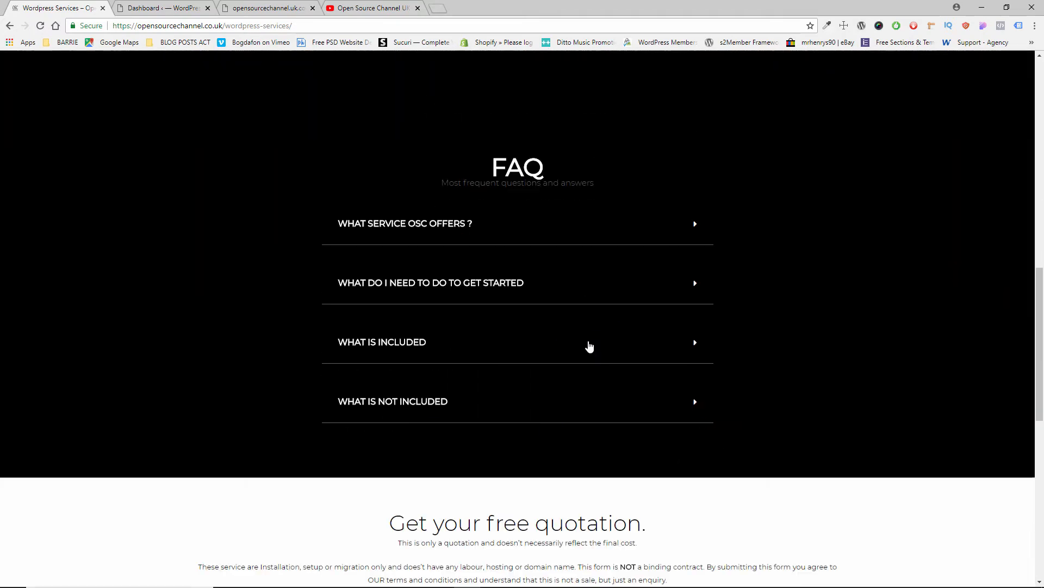
scroll(589, 347, down, 5)
click(571, 361)
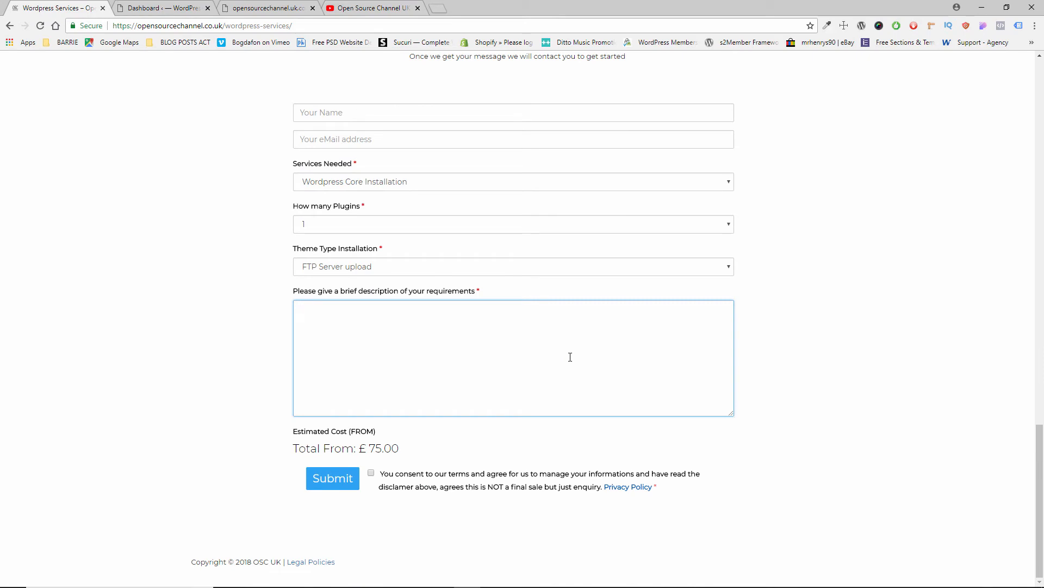
scroll(570, 356, up, 15)
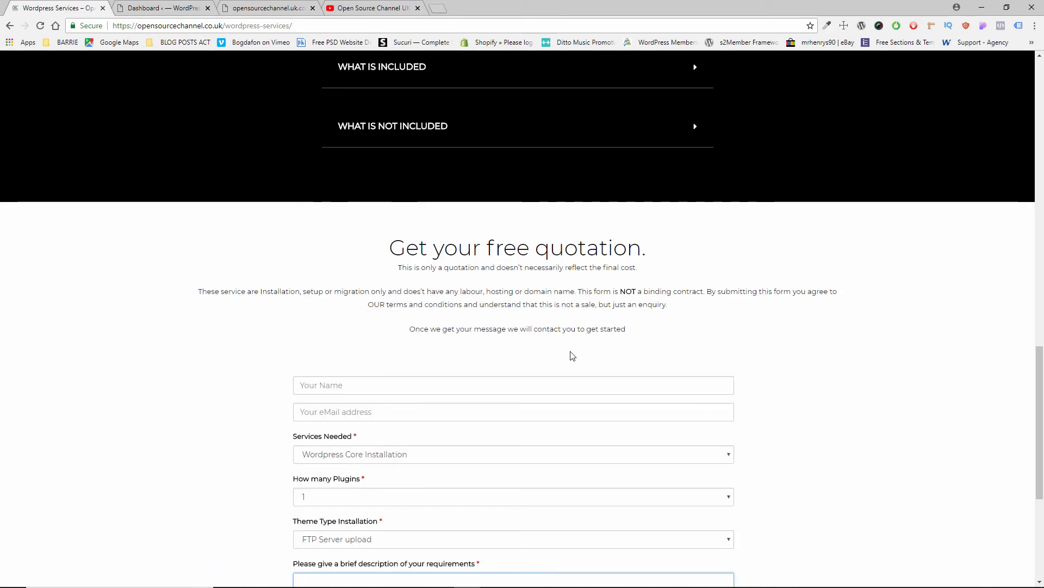
scroll(571, 349, up, 10)
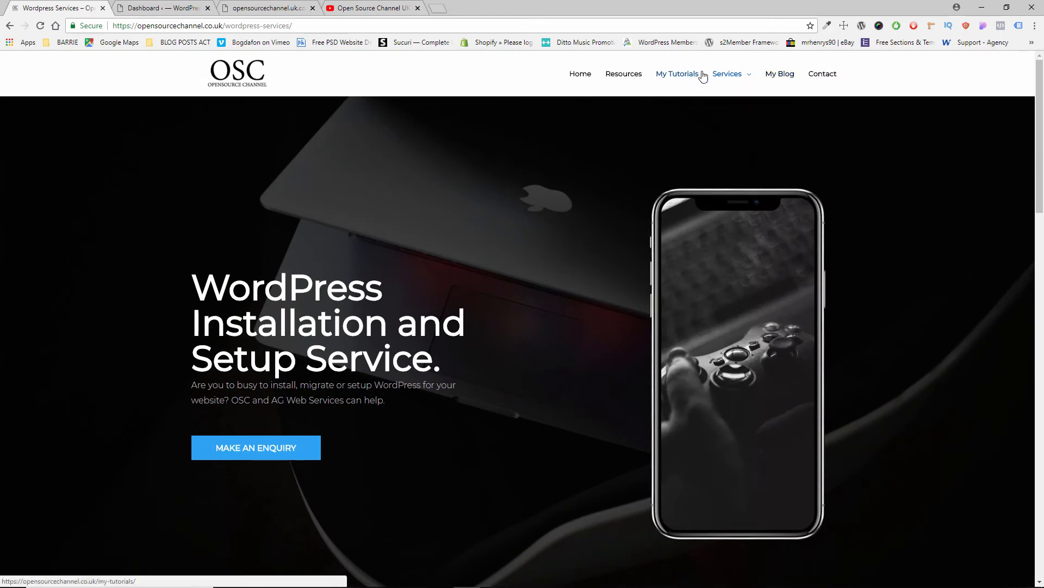
click(580, 75)
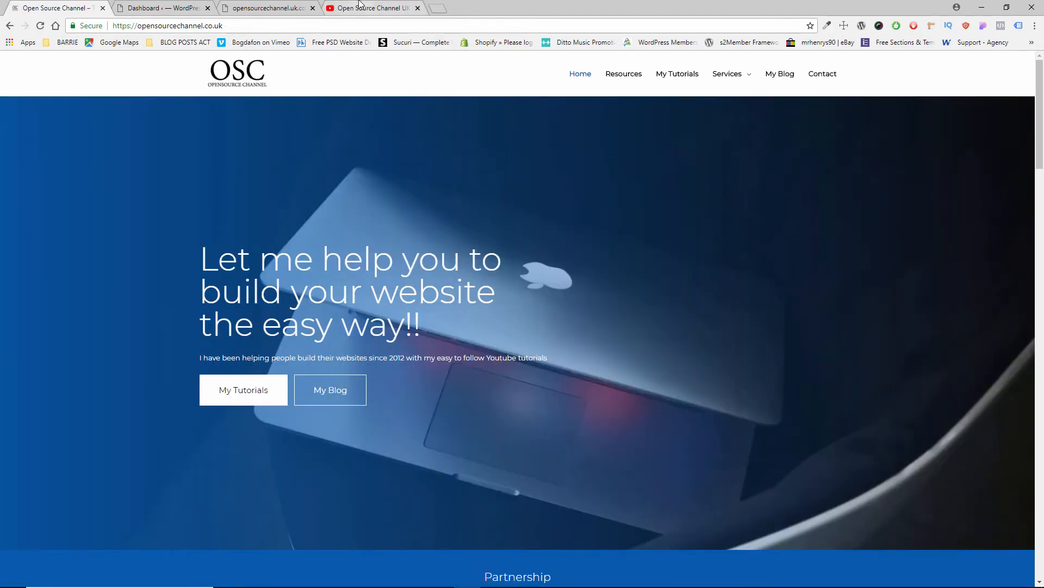
Bring up the WordPress dashboard, and open the Brizy website at brizy.io in a new tab
click(136, 5)
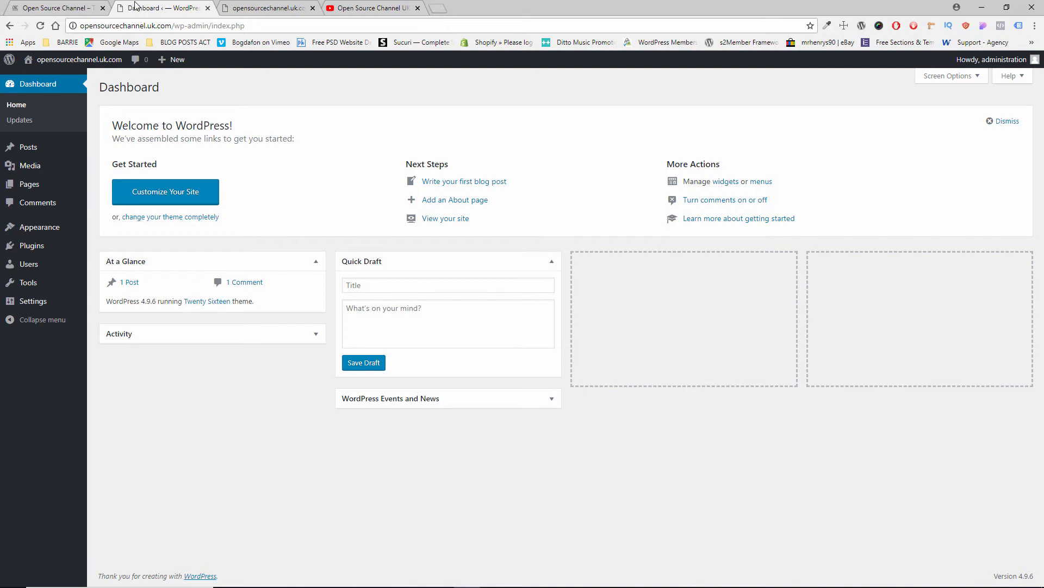
click(442, 6)
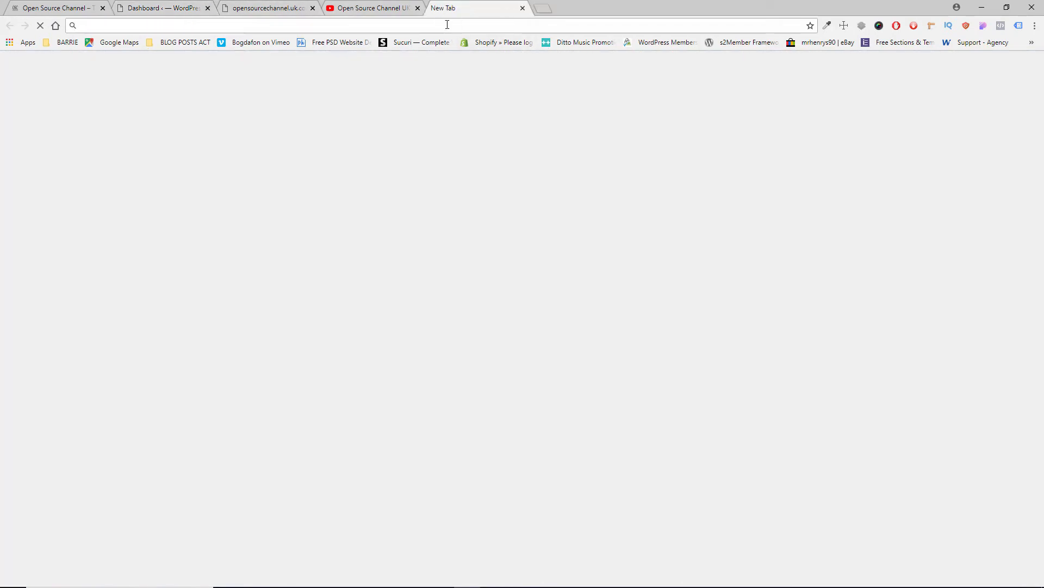
text(b)
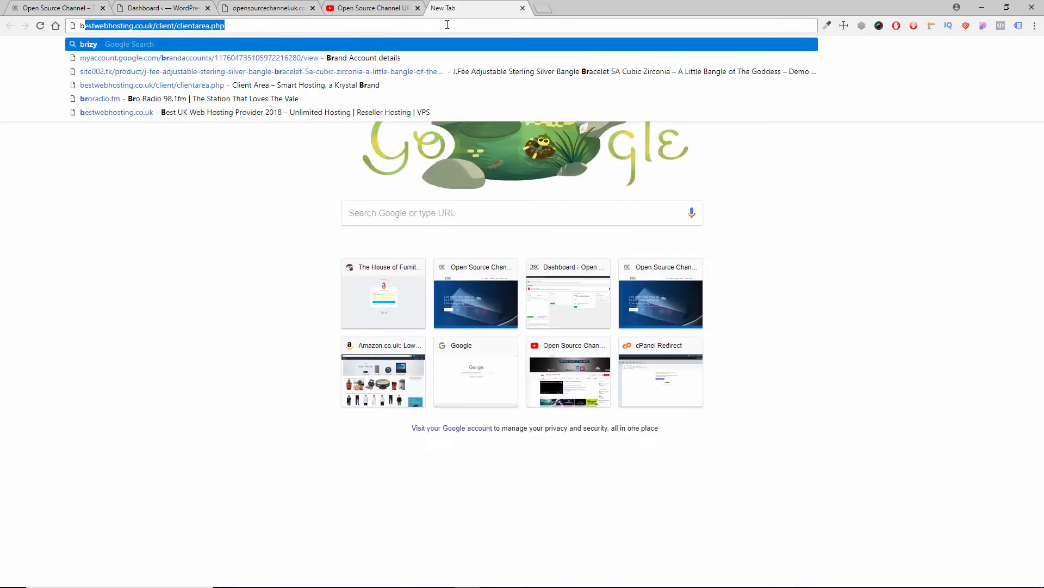
text(rizy)
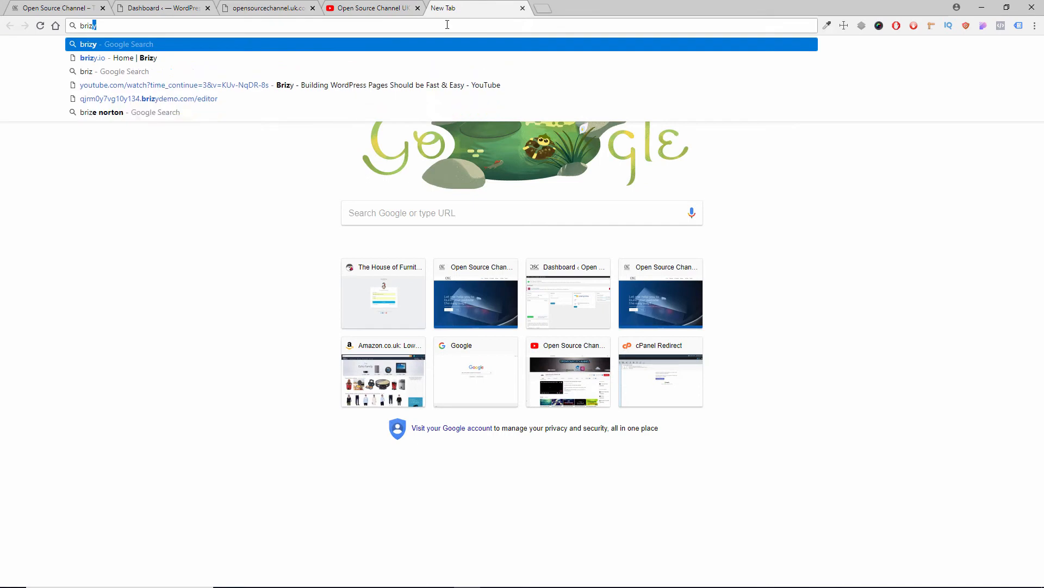
key(Return)
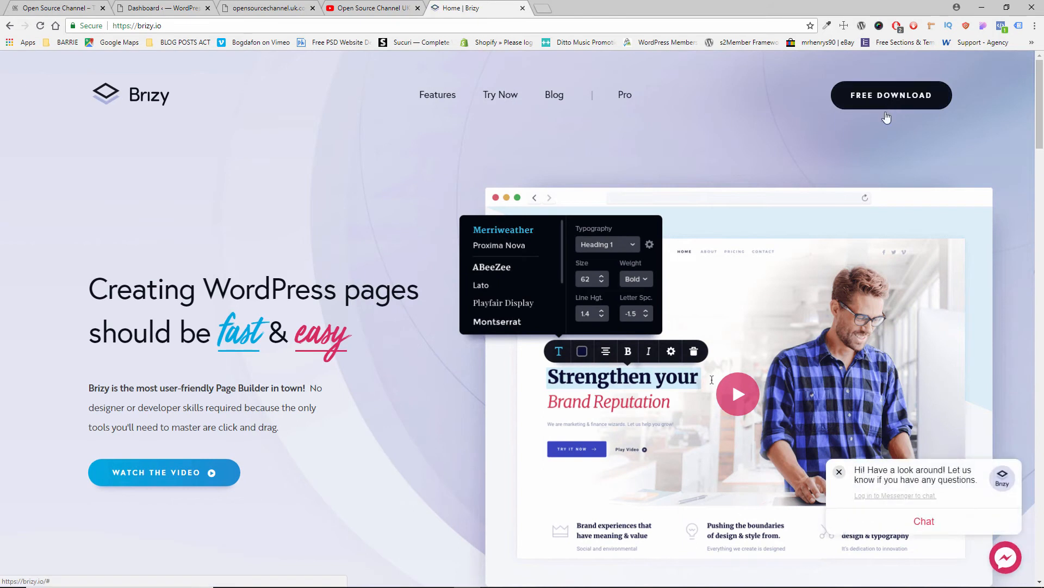
Dismiss the chat greeting on the Brizy home page, and view the free download form, closing it without subscribing
scroll(903, 327, down, 7)
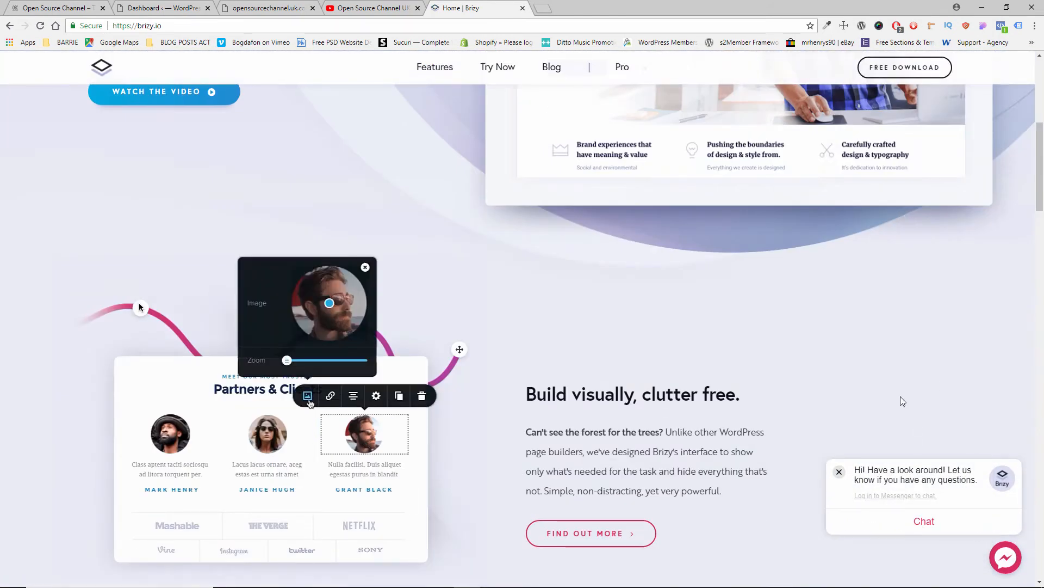
click(841, 474)
scroll(843, 442, up, 7)
click(868, 104)
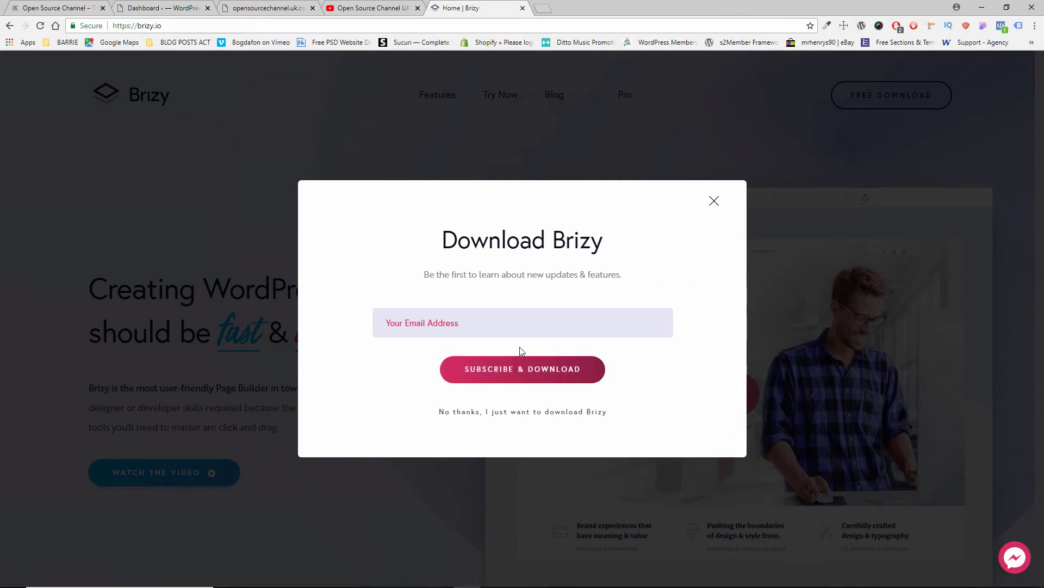
click(714, 201)
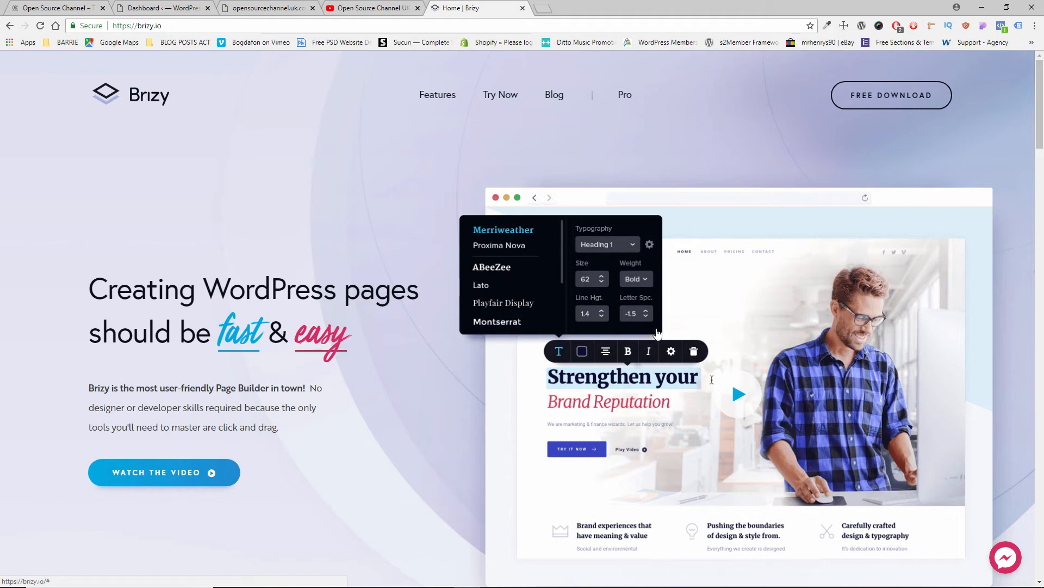
Open the Brizy Pro page and look through its planned features, from Dynamic Content and Premium Designs to the Role Manager
click(627, 98)
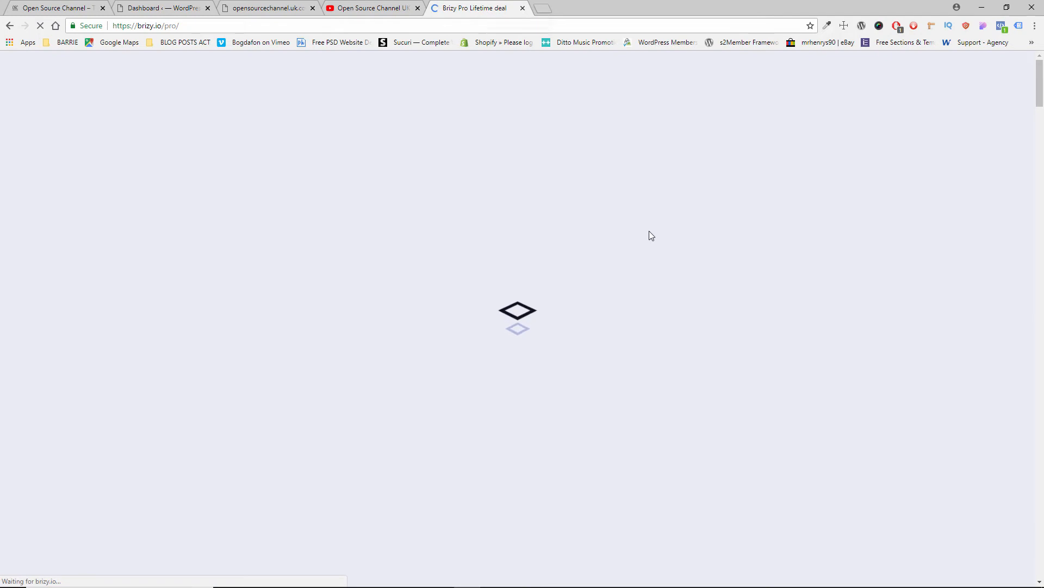
scroll(660, 209, down, 9)
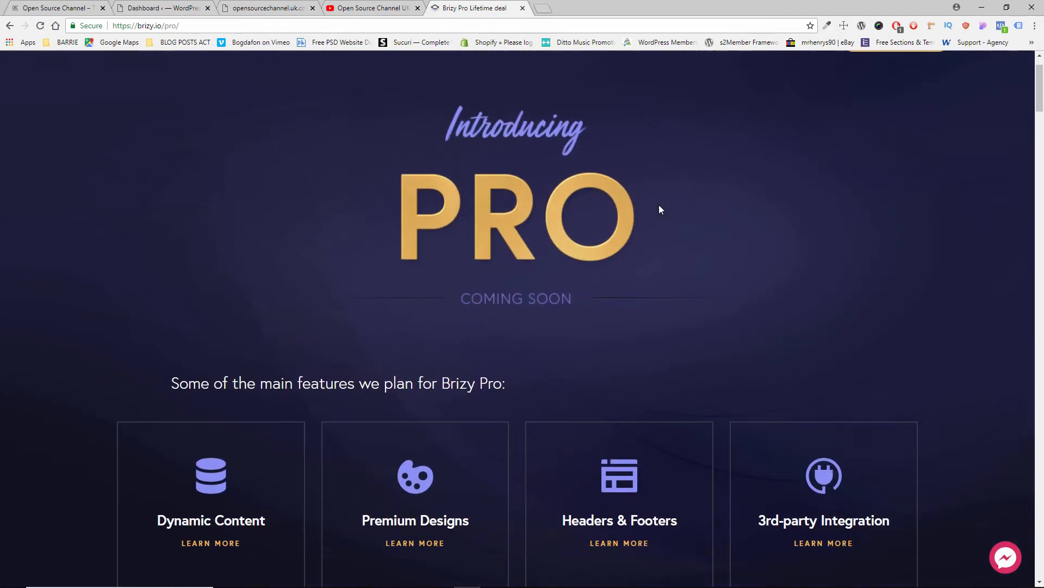
scroll(659, 209, down, 10)
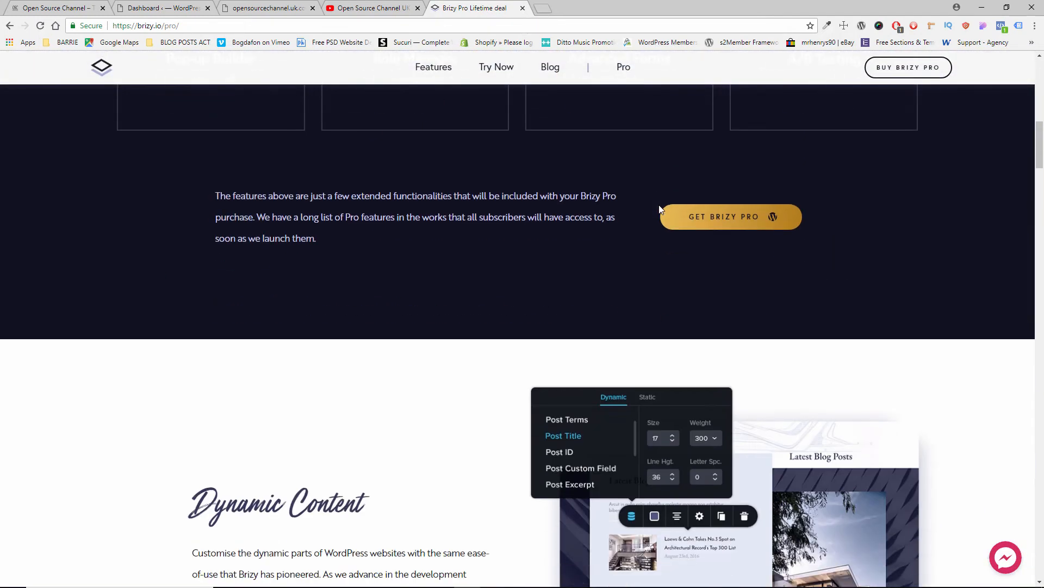
scroll(659, 210, down, 10)
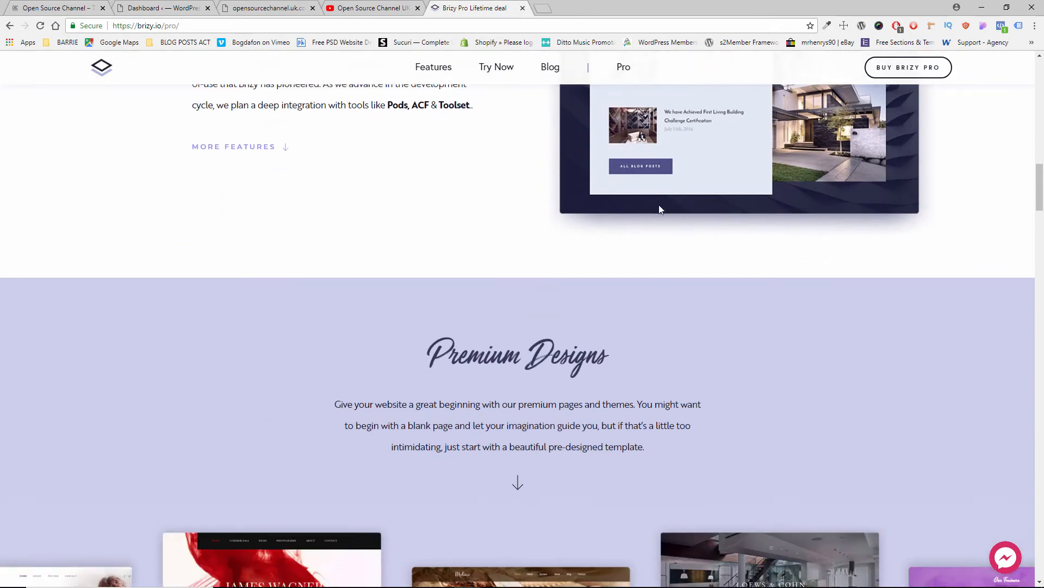
scroll(660, 209, down, 14)
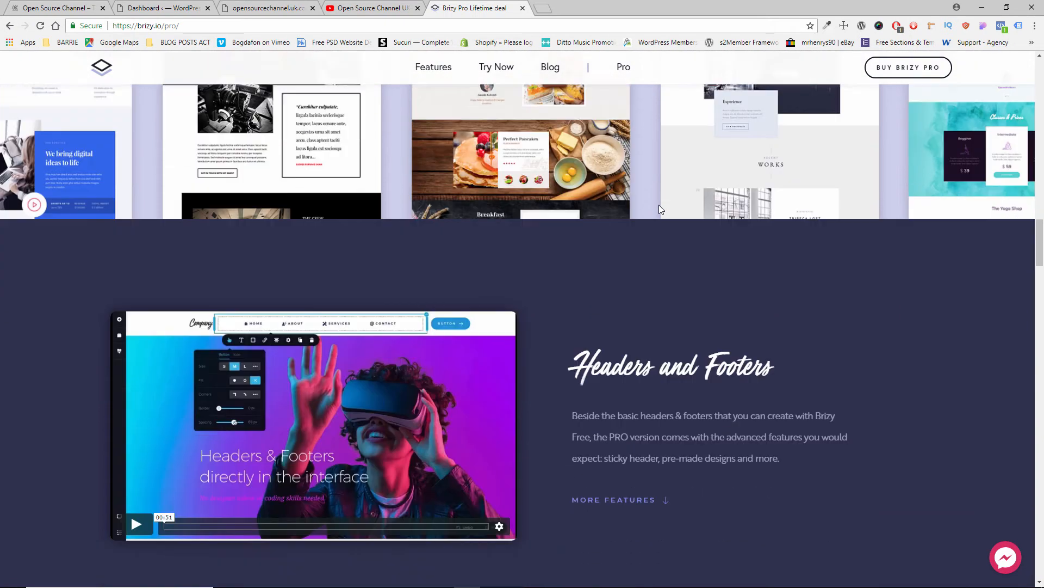
scroll(660, 209, down, 10)
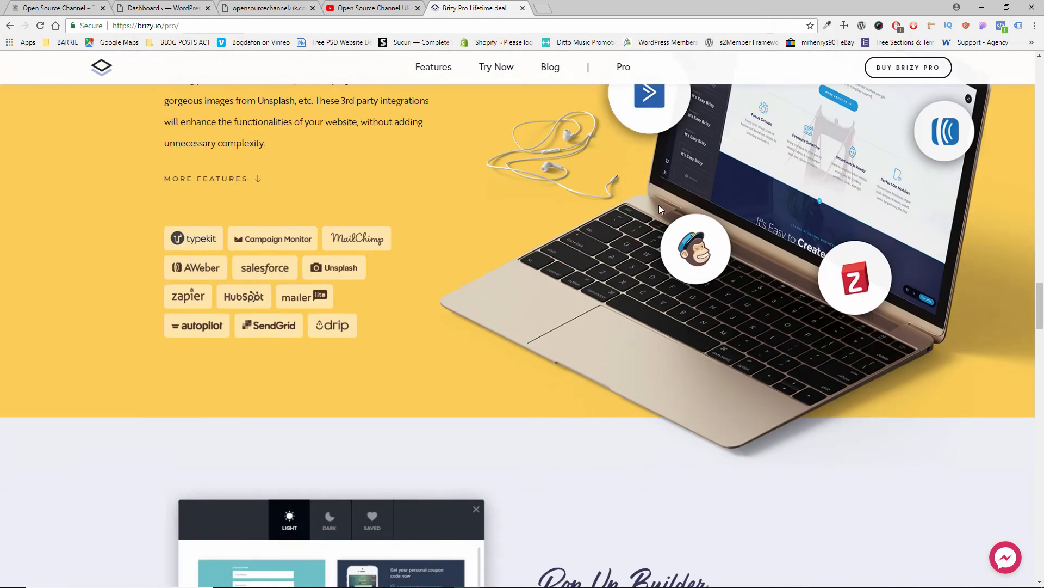
scroll(661, 209, down, 3)
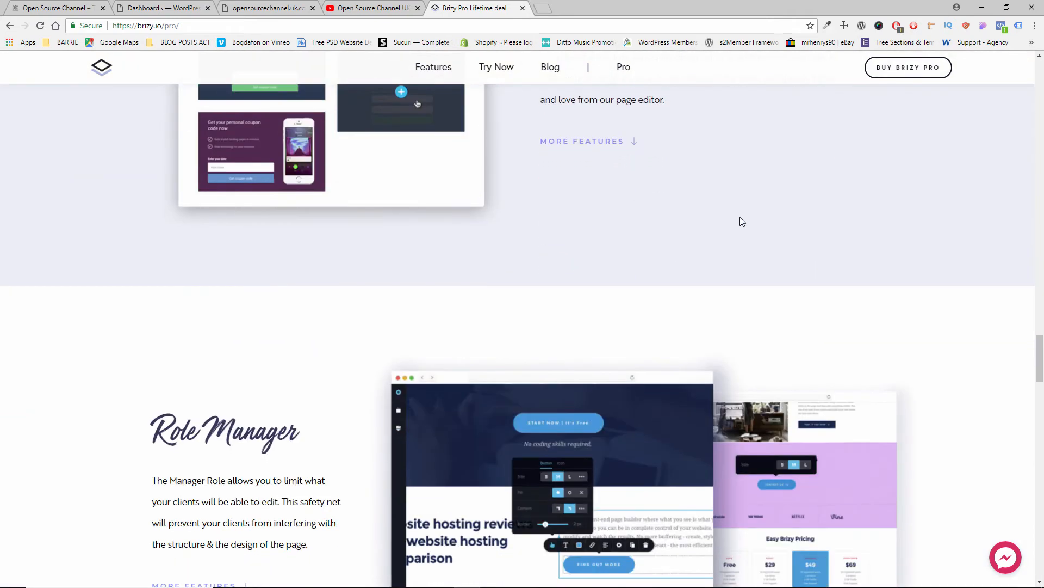
Review the Brizy PRO Lifetime offer, highlighting its name and the Unlimited websites use, Lifetime Updates and White Label benefits
drag(1039, 355, 1020, 514)
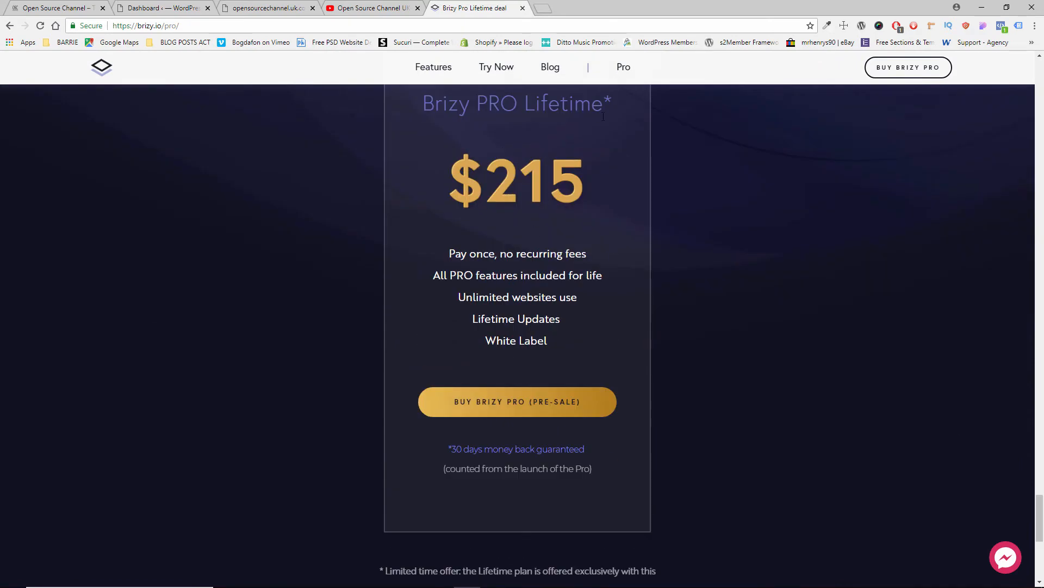
drag(601, 116, 393, 101)
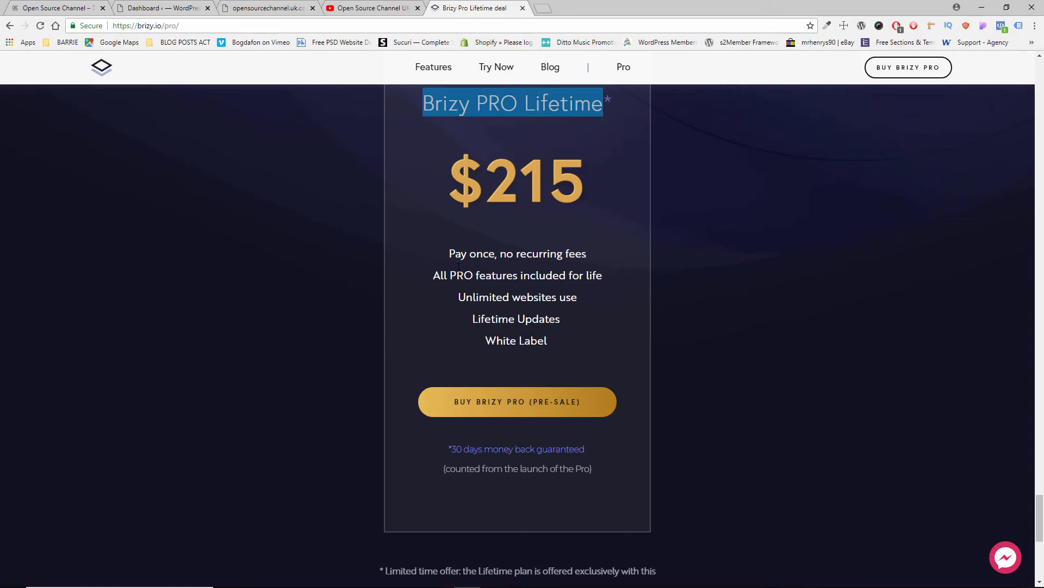
drag(457, 299, 551, 309)
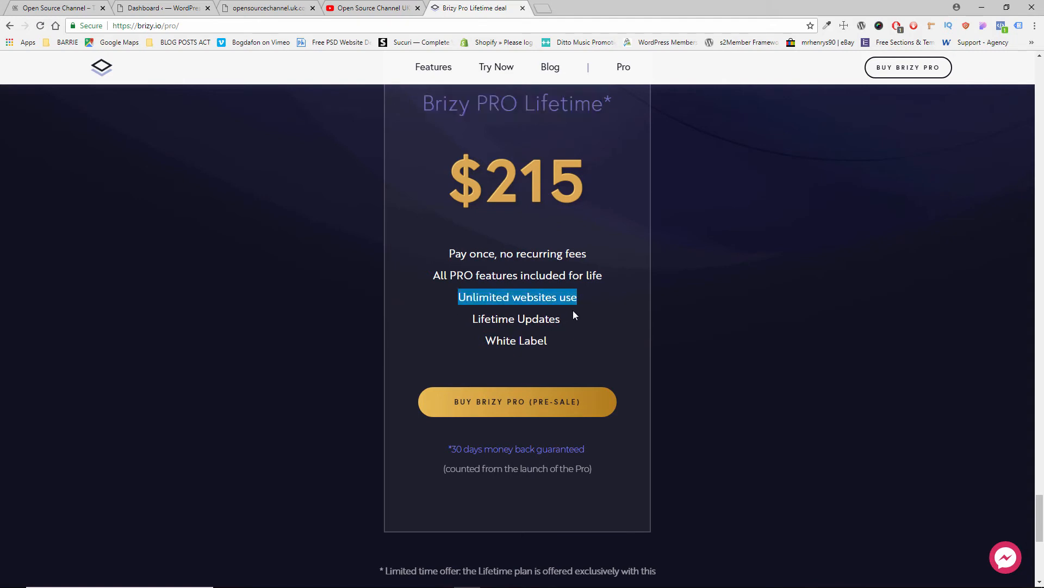
drag(562, 320, 471, 321)
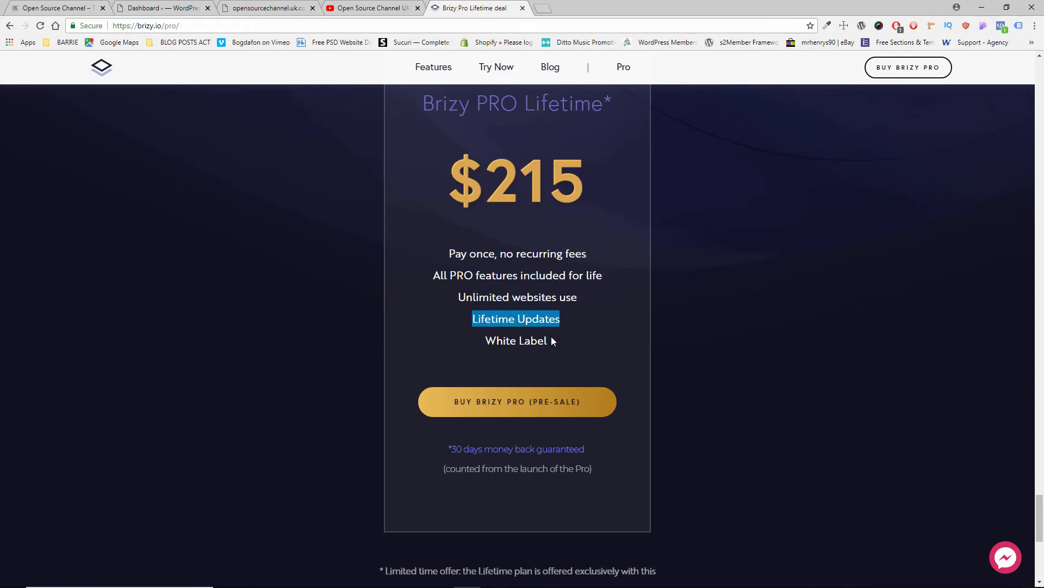
drag(550, 337, 480, 334)
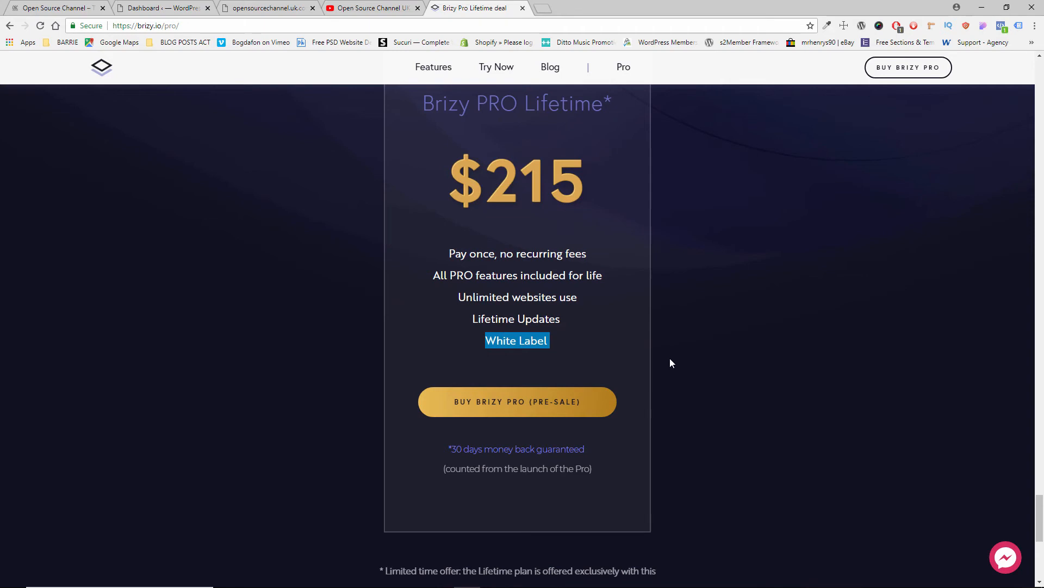
Look back over the Brizy Pro features up to the page's introduction, and close the Brizy page
scroll(671, 362, up, 15)
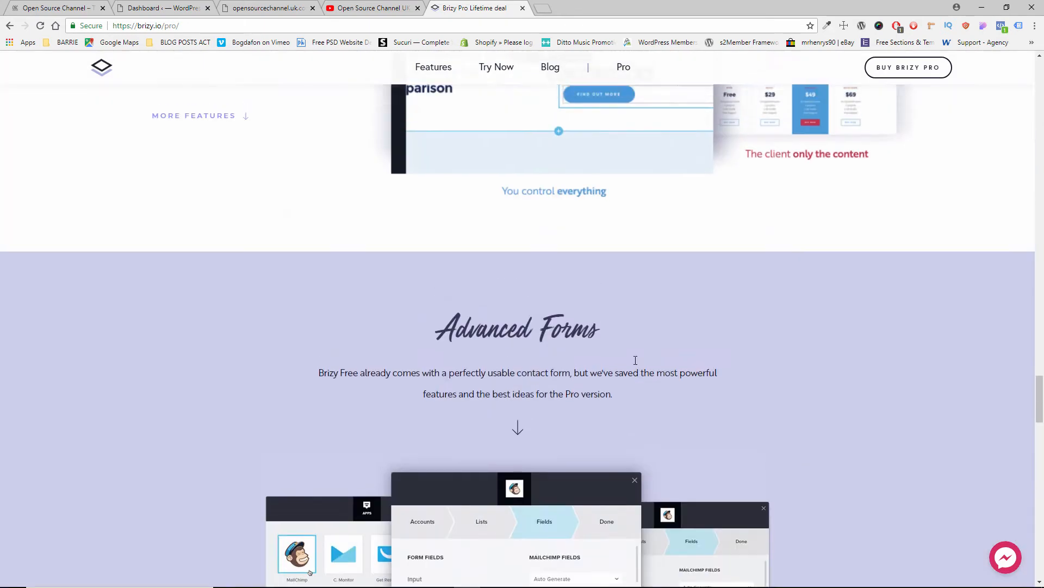
scroll(635, 360, up, 20)
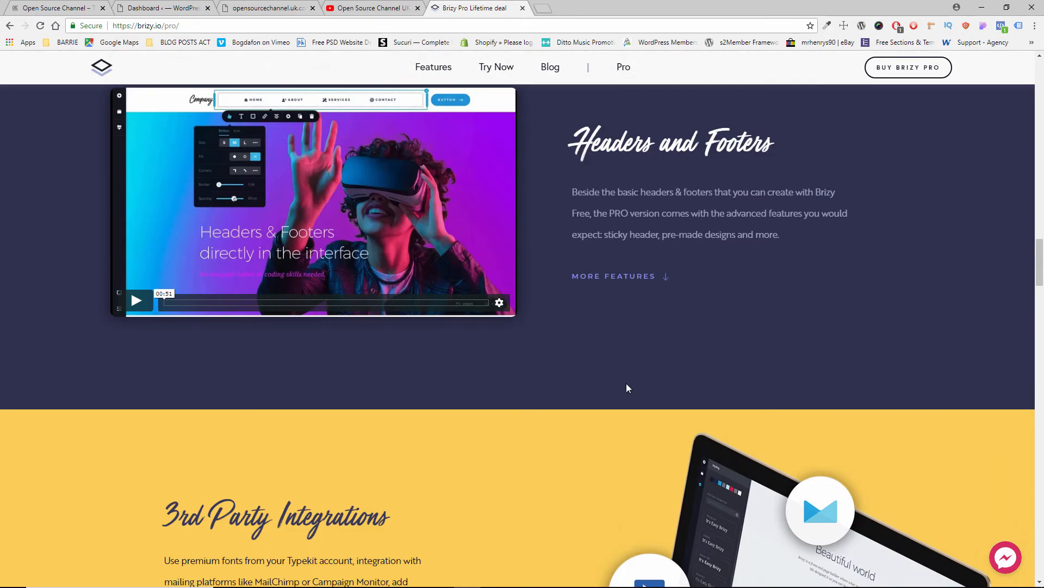
scroll(628, 386, up, 10)
scroll(603, 361, up, 15)
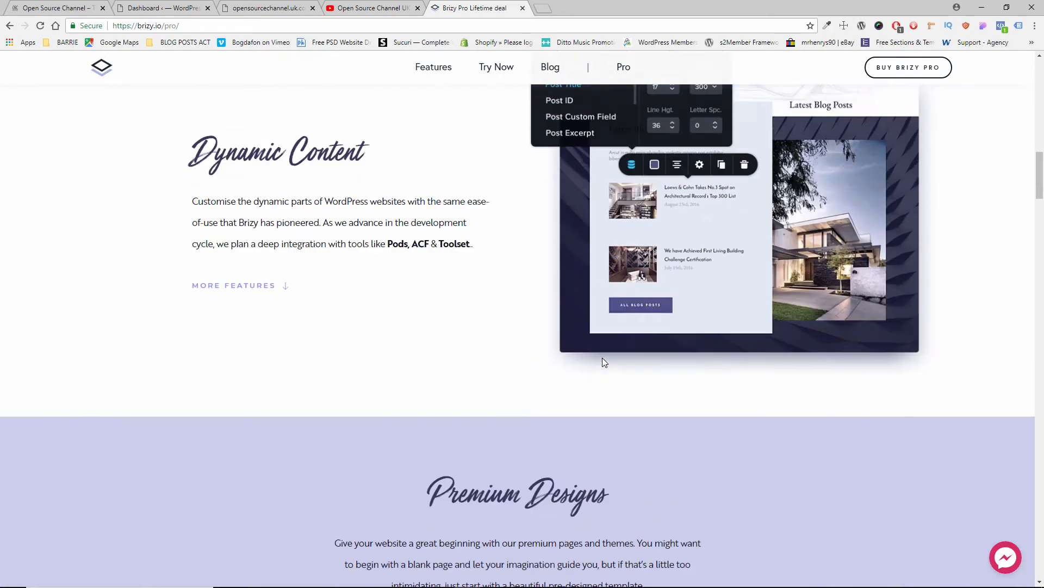
scroll(570, 355, up, 1)
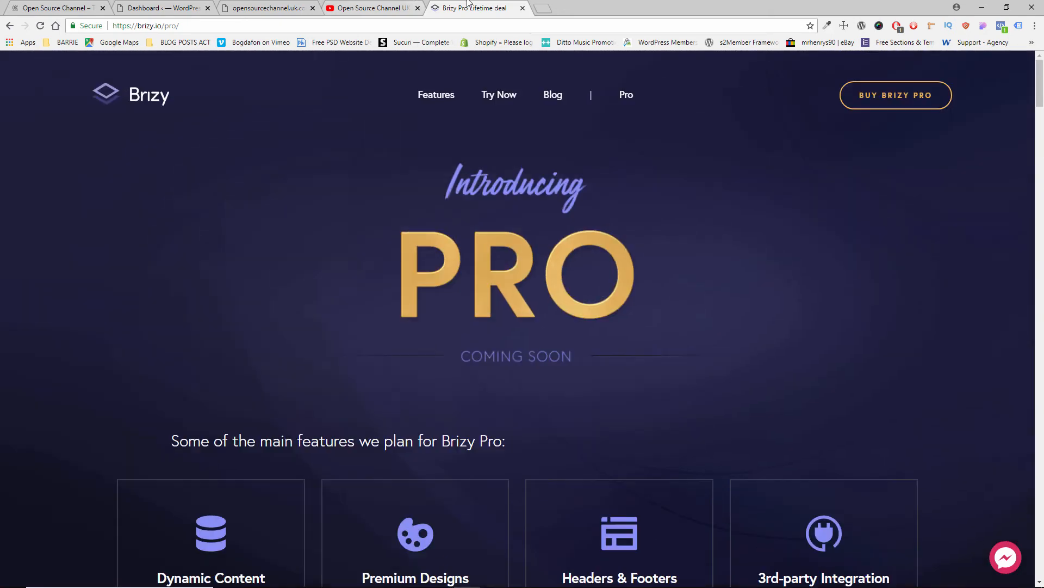
click(522, 8)
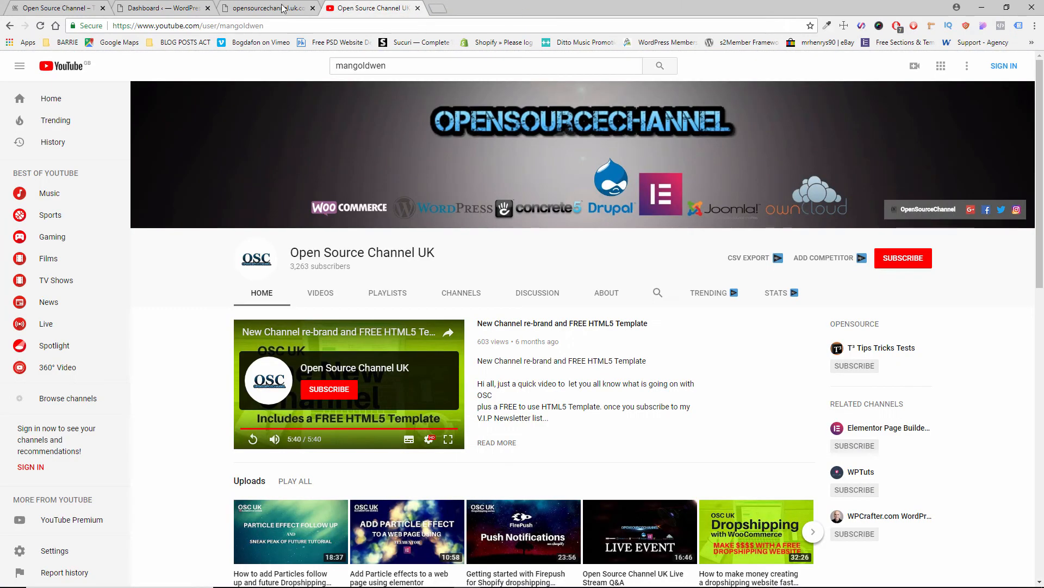
Return to the WordPress dashboard and open the form for uploading a new plugin as a .zip file
click(134, 5)
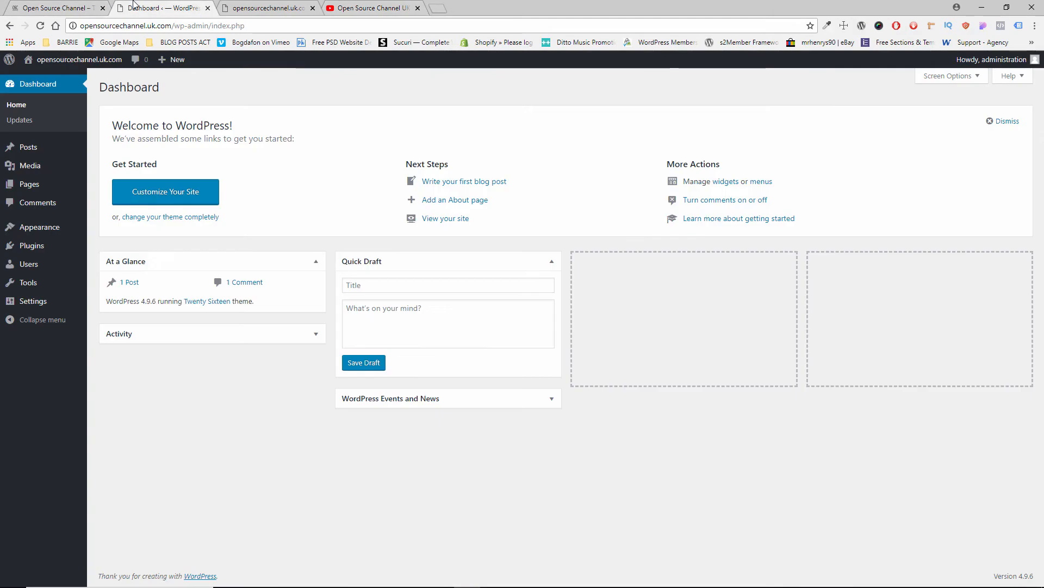
mouse_move(33, 247)
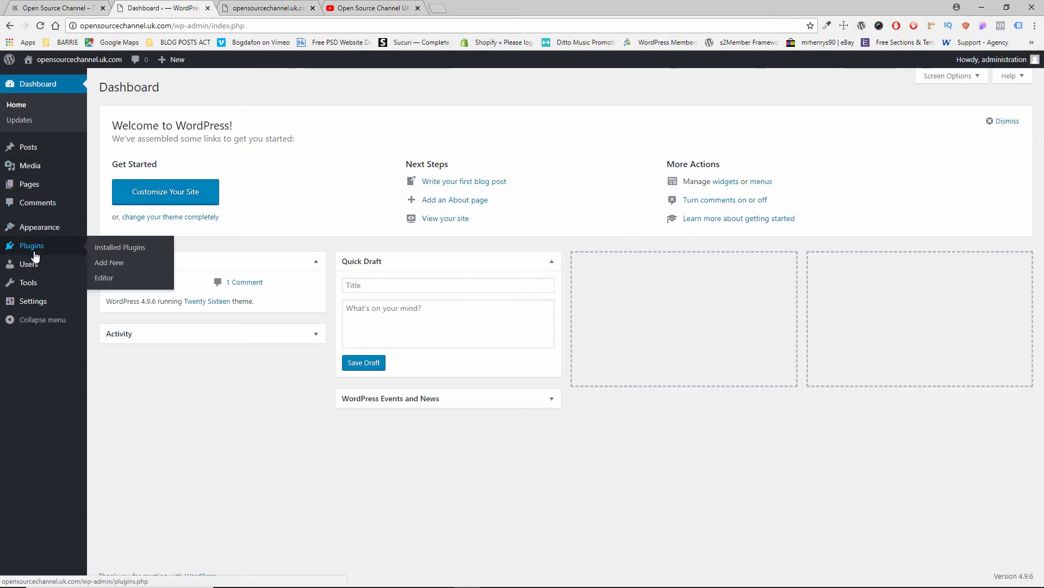
click(122, 251)
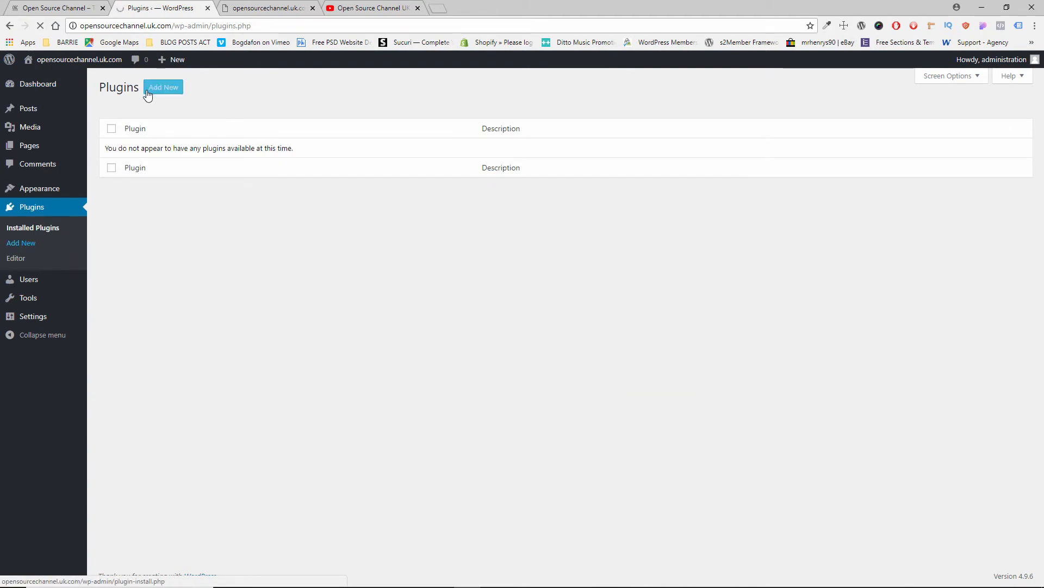
click(166, 89)
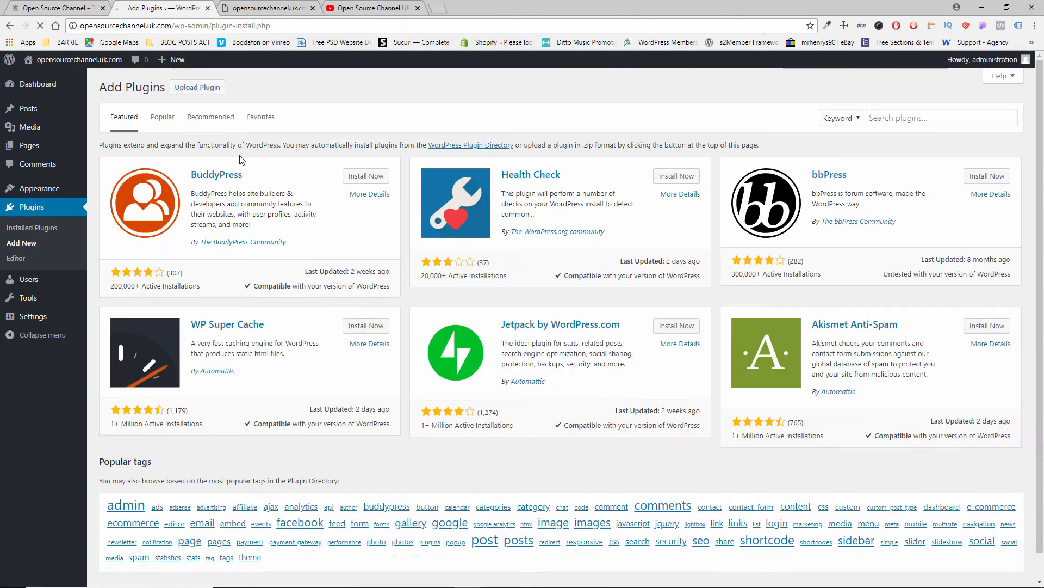
click(206, 94)
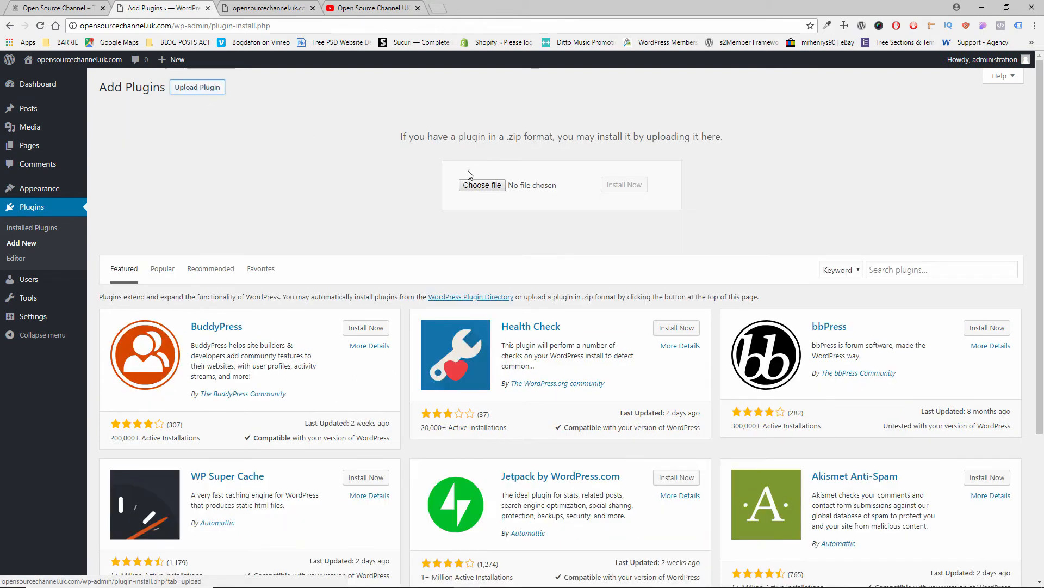
Upload brizy.1.0.15.zip from the Desktop as a plugin, and install and activate it
click(480, 186)
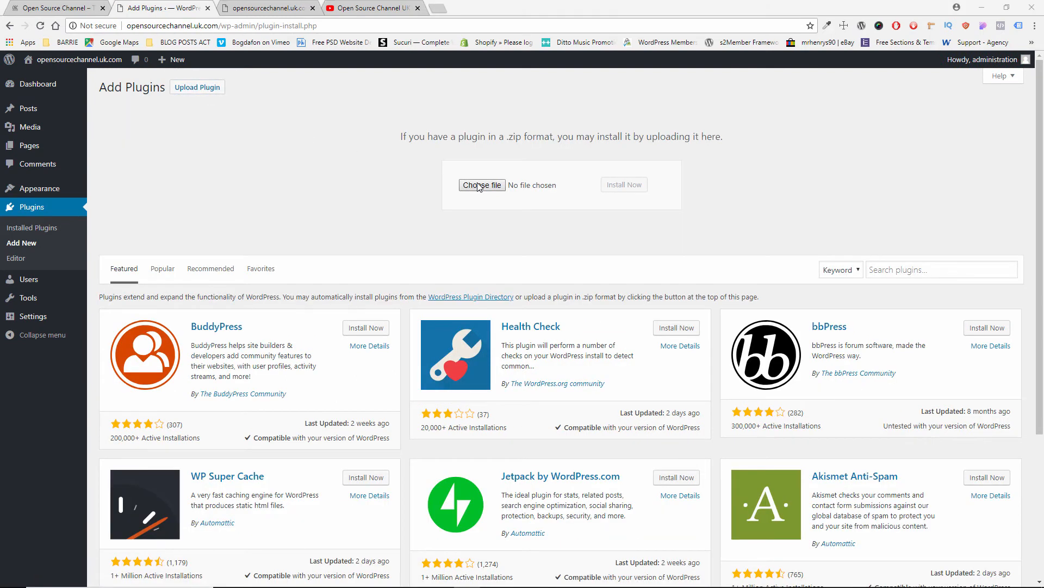
click(479, 186)
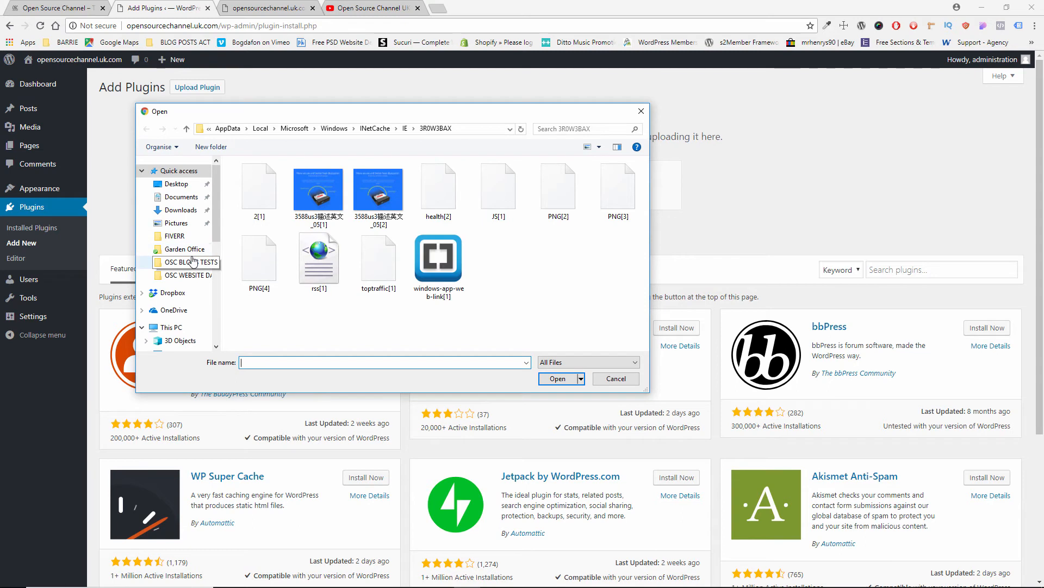
click(177, 183)
click(339, 362)
text(br)
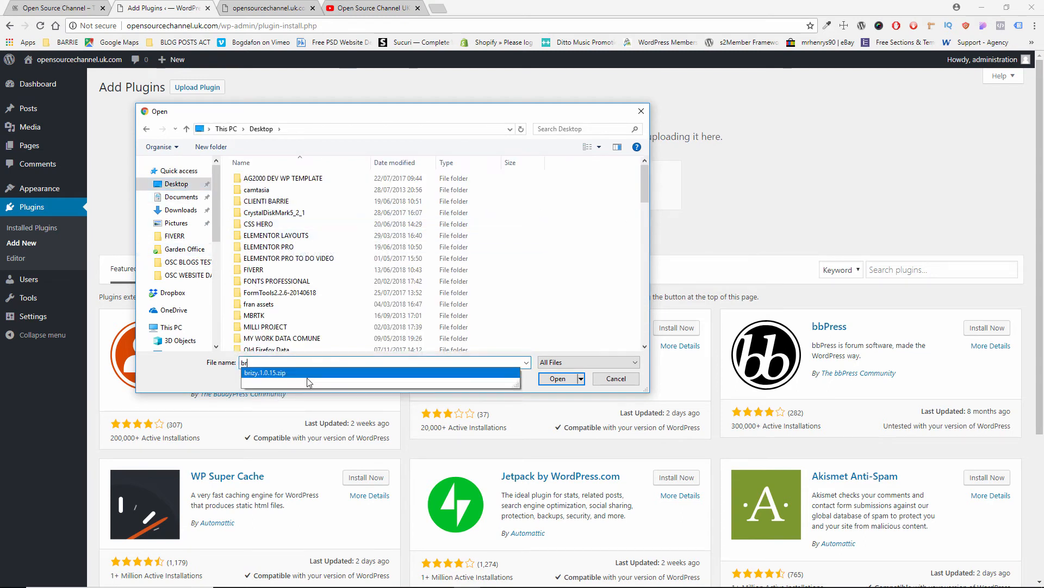
click(311, 376)
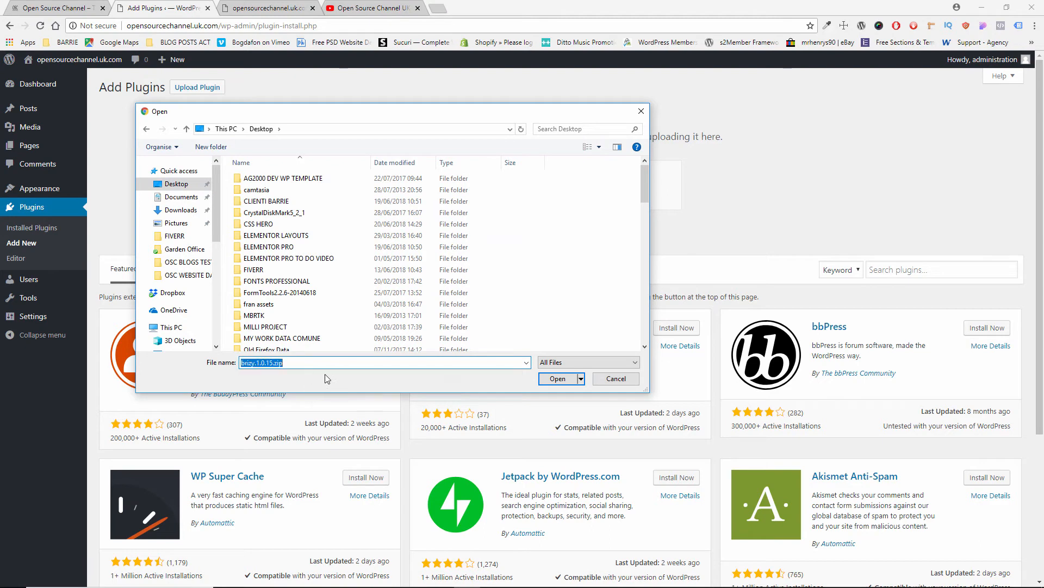
click(558, 378)
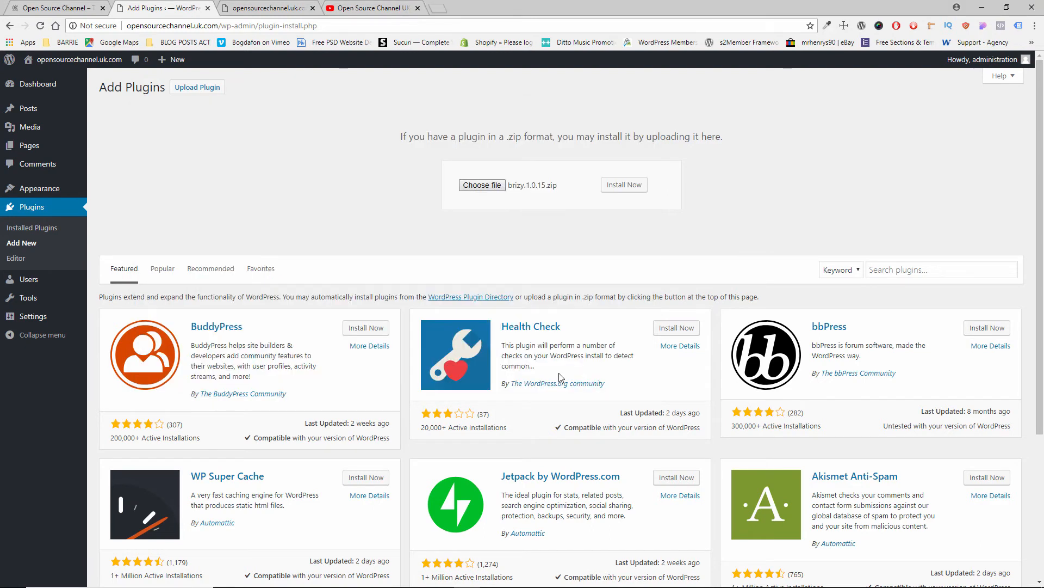
click(623, 186)
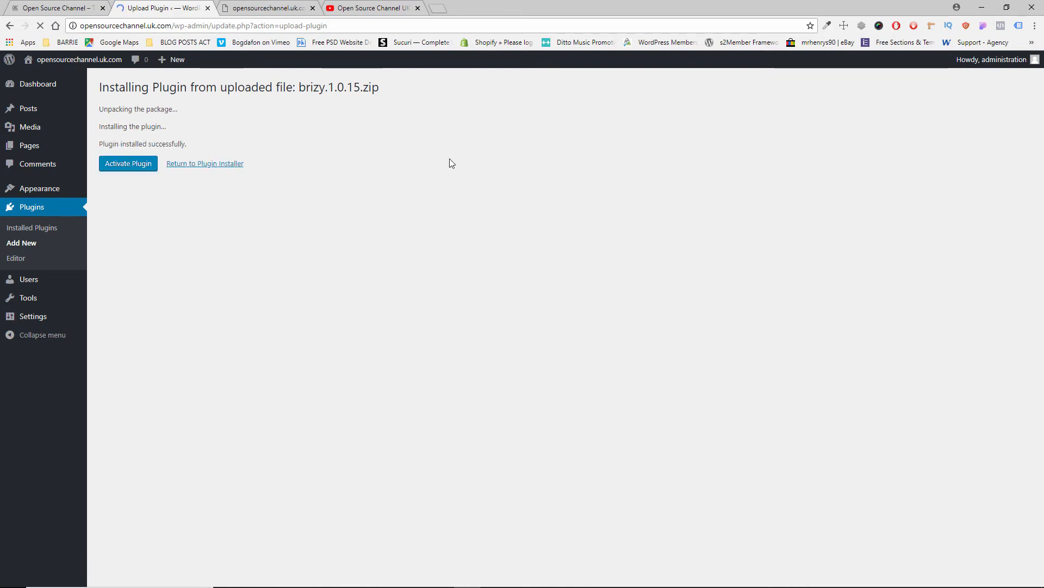
click(132, 167)
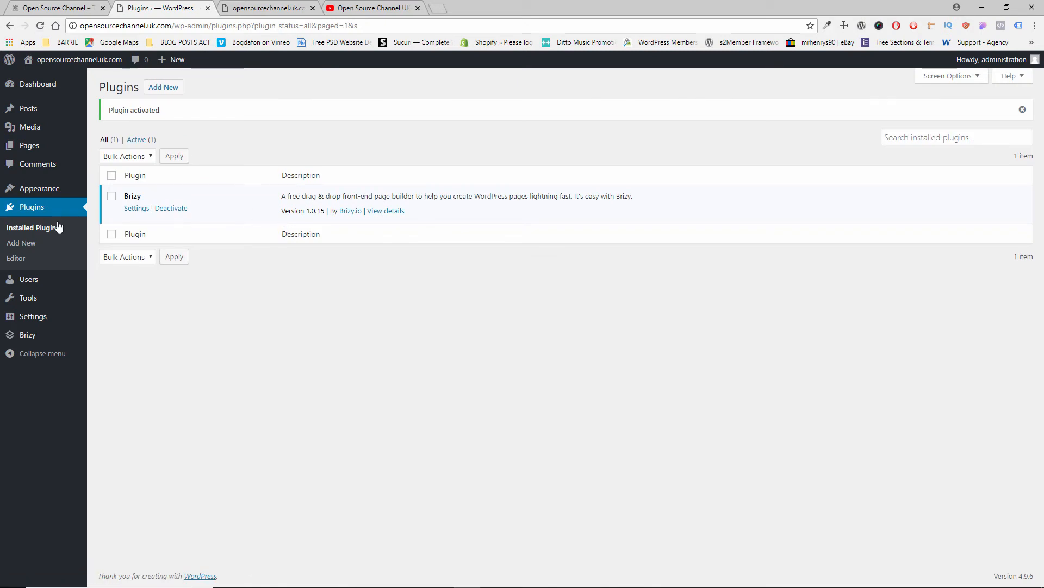
Open the page for adding new themes and search for "oceanwp"
mouse_move(44, 191)
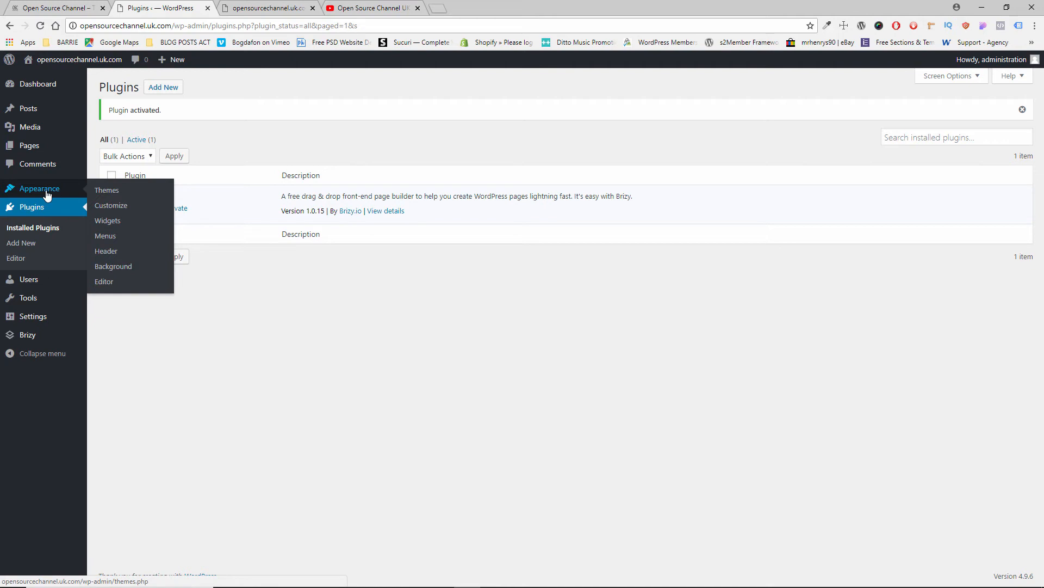
click(109, 191)
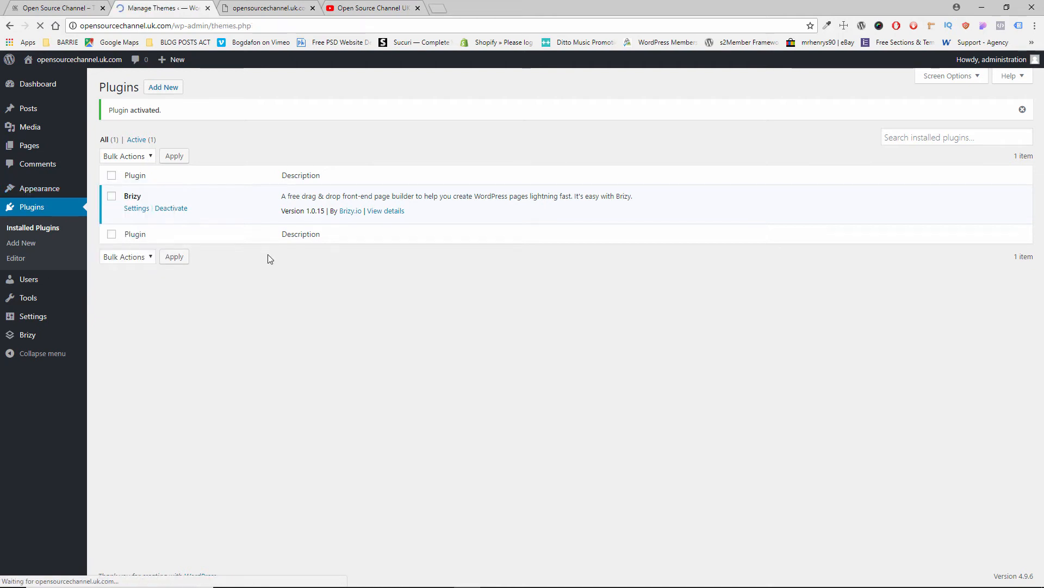
click(191, 87)
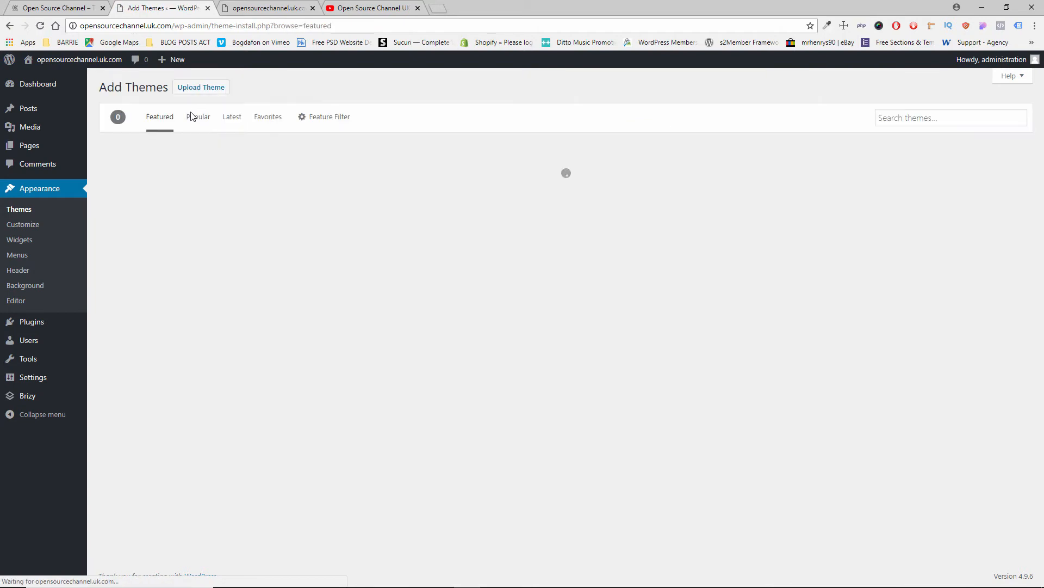
click(876, 122)
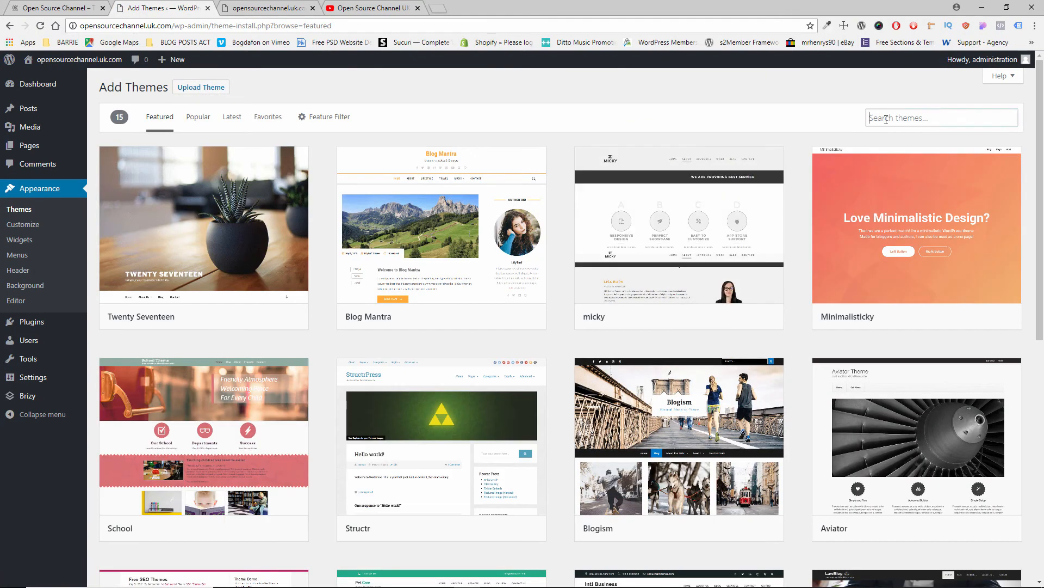
click(896, 134)
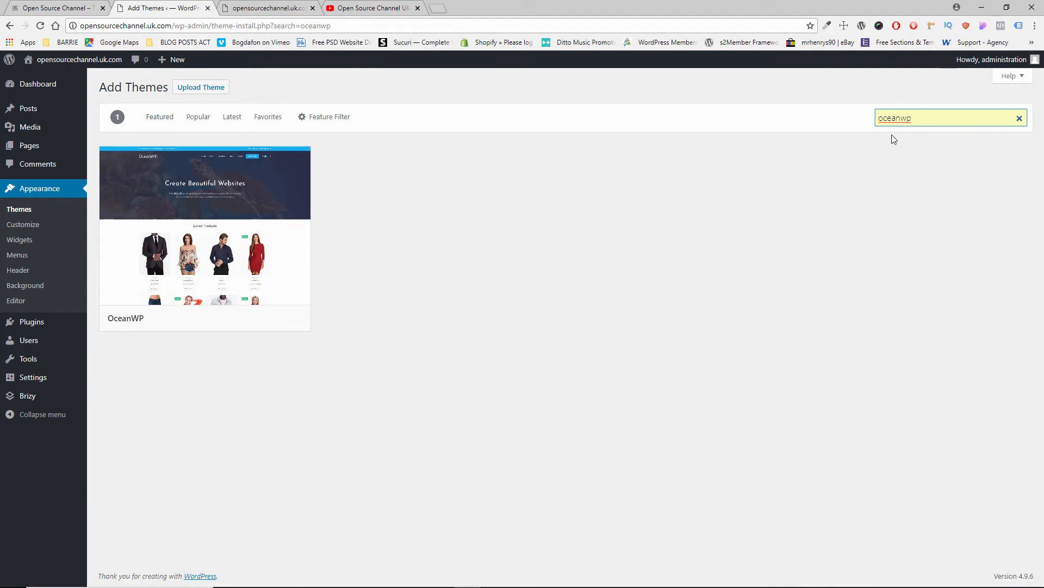
Install and activate the OceanWP theme, and check the site's front page before returning to the theme management page
mouse_move(235, 265)
click(252, 322)
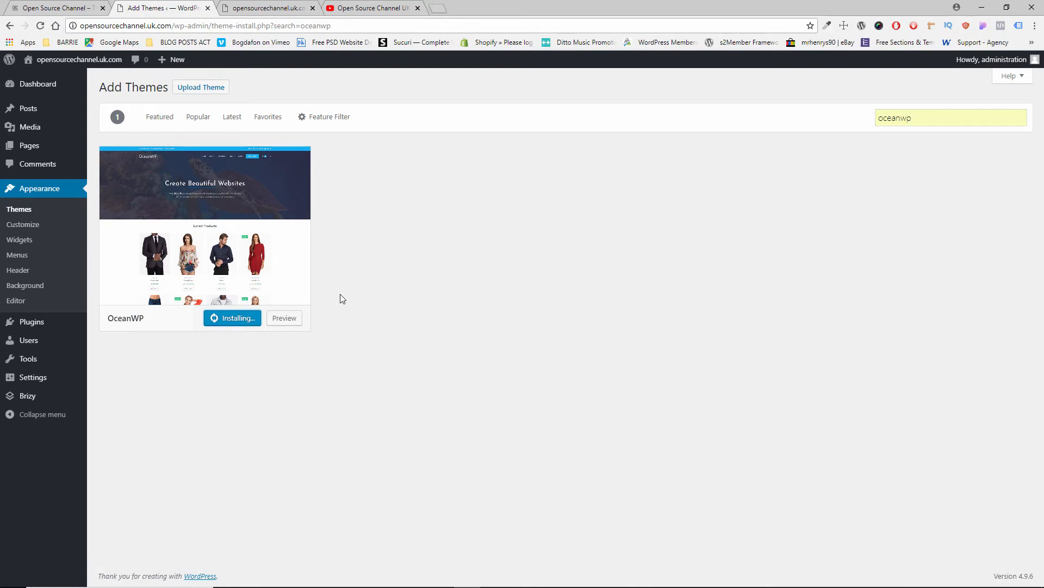
click(230, 320)
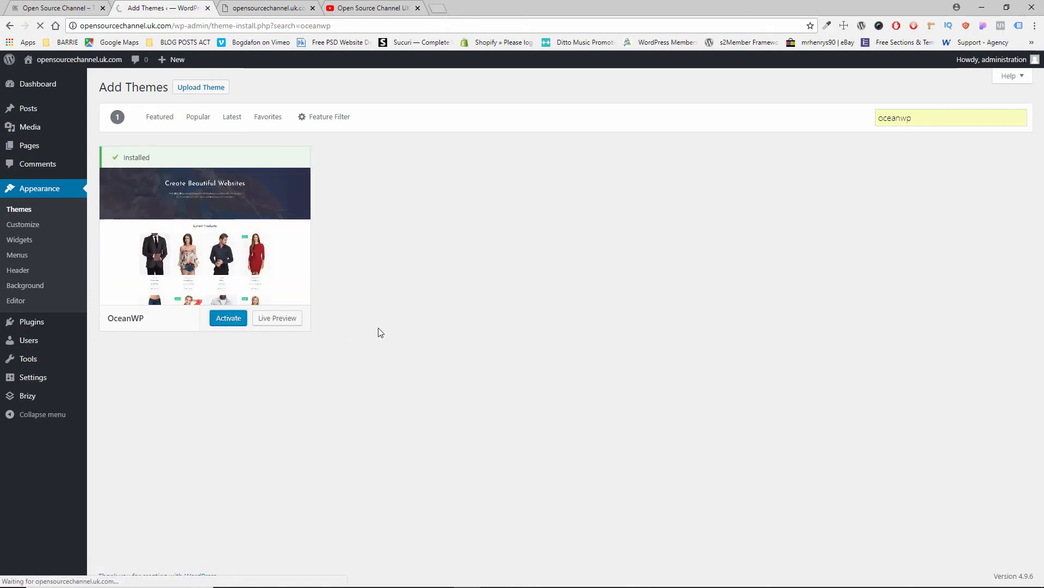
click(261, 8)
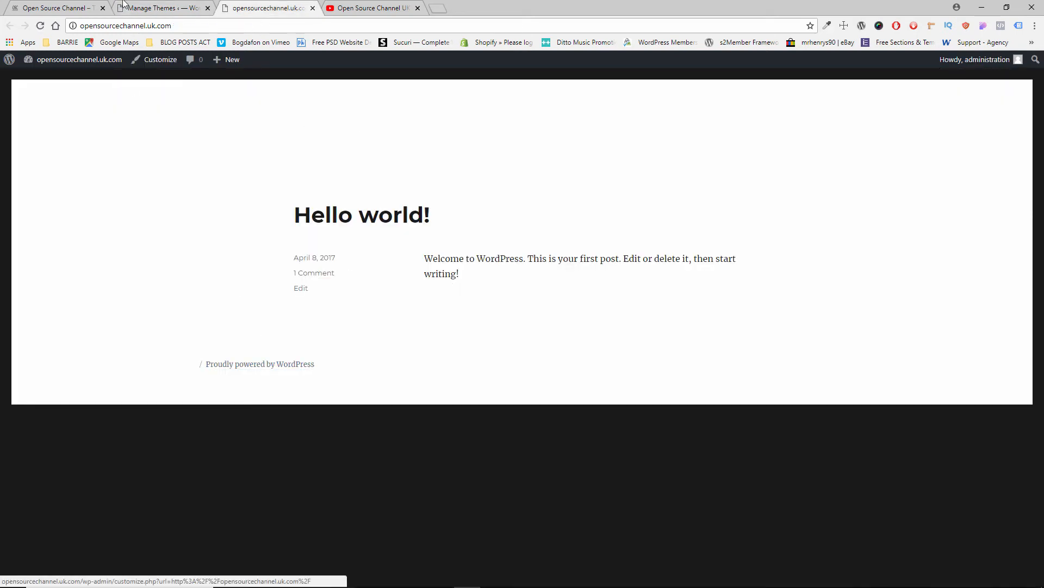
click(162, 5)
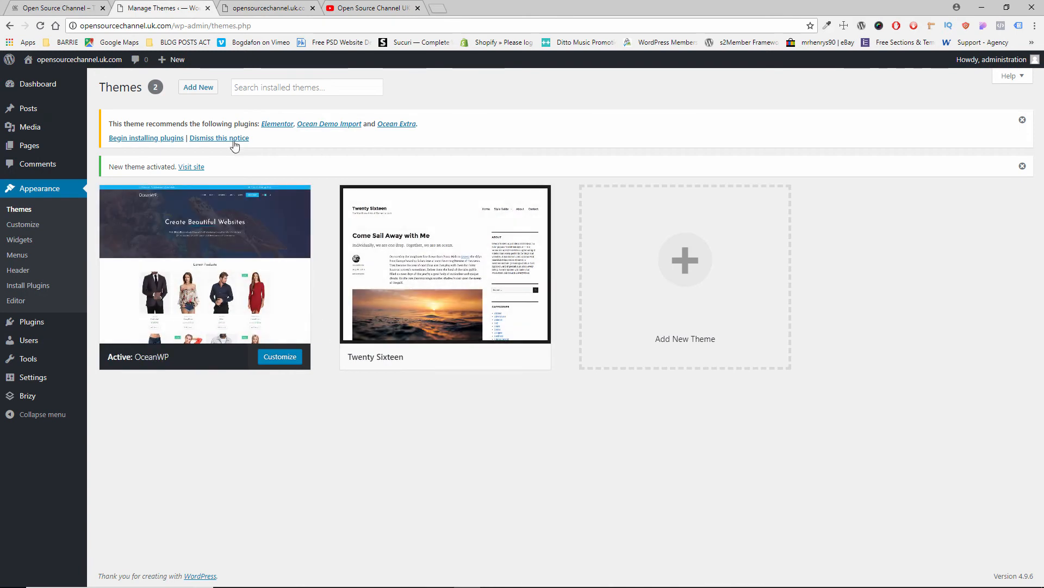
Install and activate the recommended plugins Ocean Demo Import and Ocean Extra, leaving Elementor out, and return to the required plugins installer
click(149, 141)
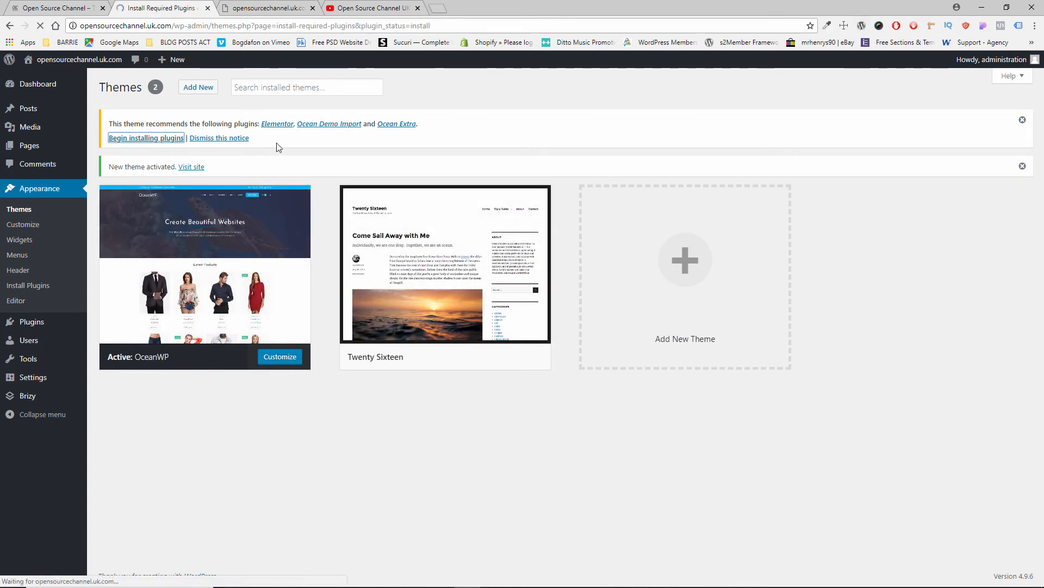
click(110, 144)
click(110, 163)
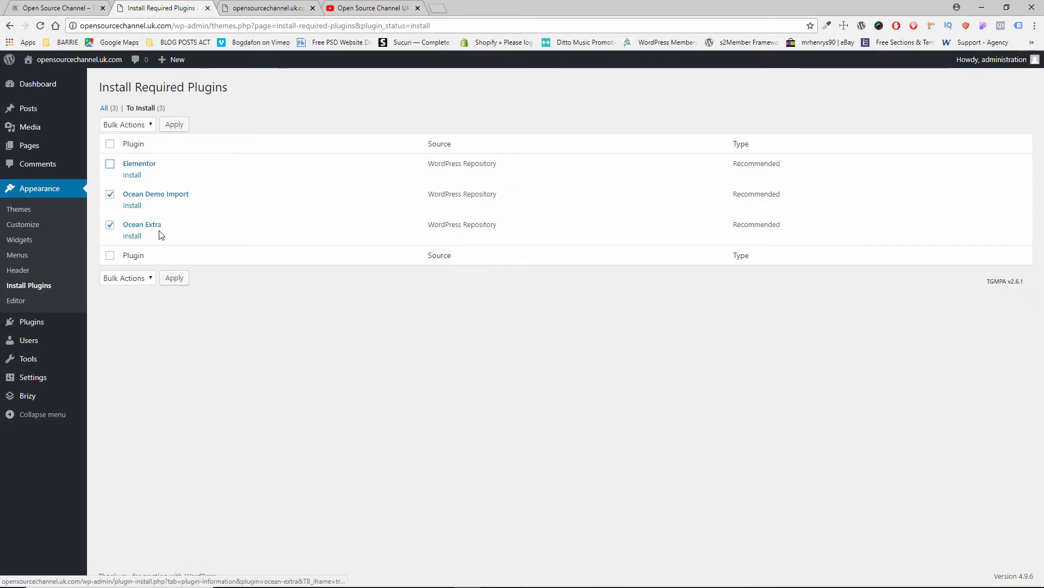
click(110, 194)
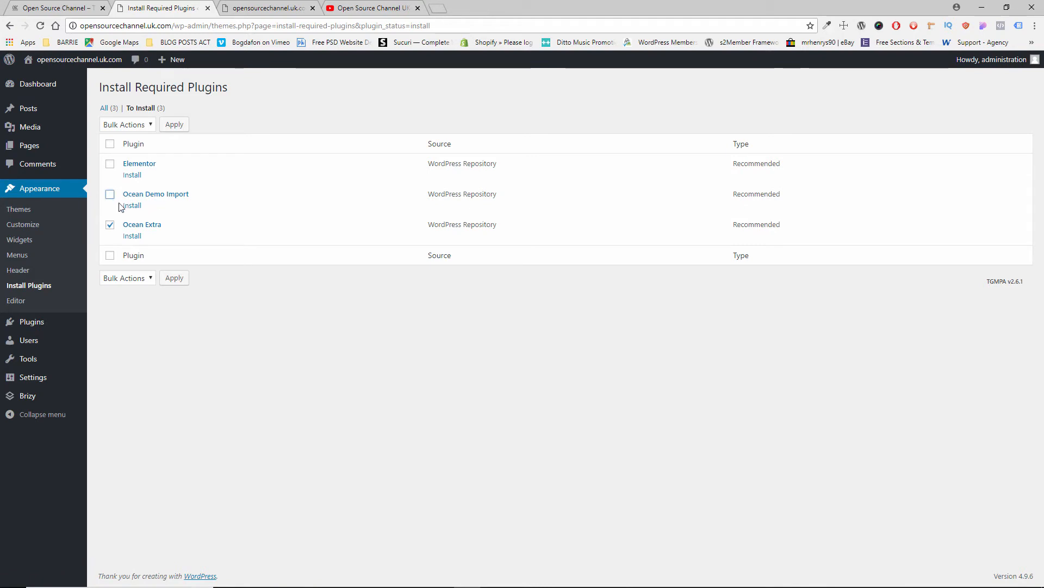
click(111, 195)
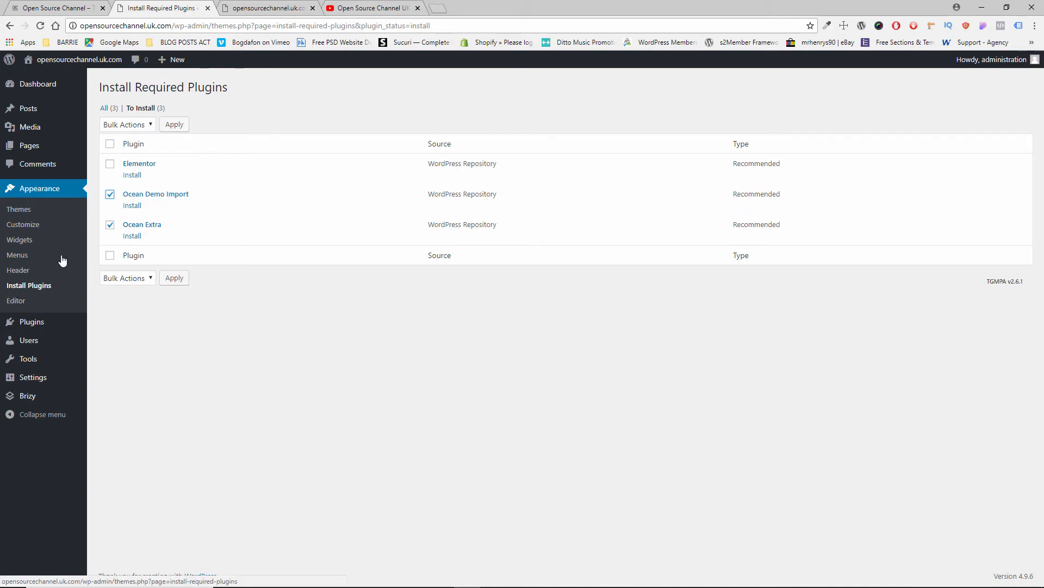
click(132, 280)
click(128, 303)
click(174, 278)
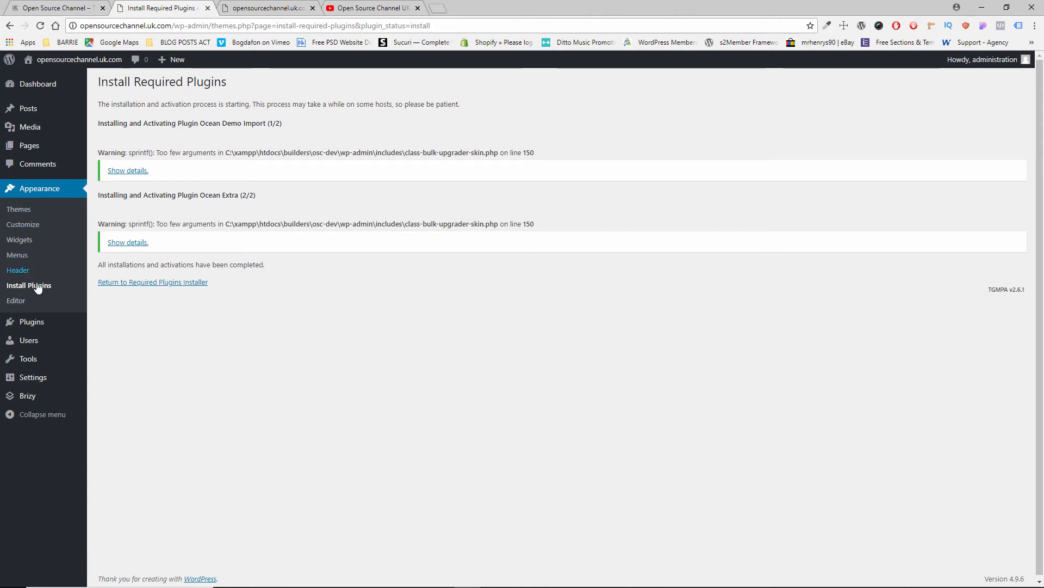
click(134, 282)
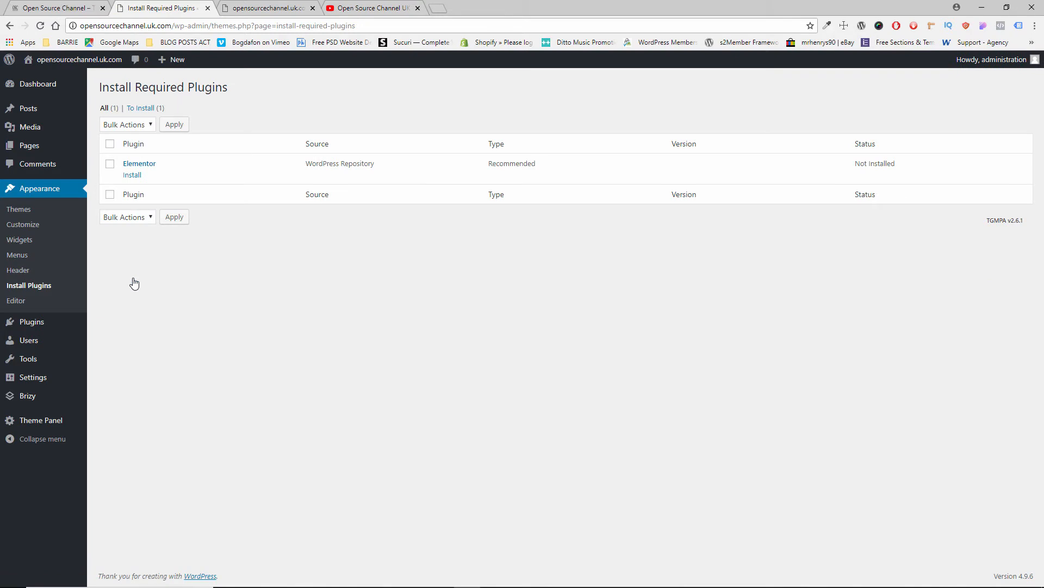
Open the list of installed plugins and apply the bulk Activate action to all of them
mouse_move(43, 324)
click(146, 324)
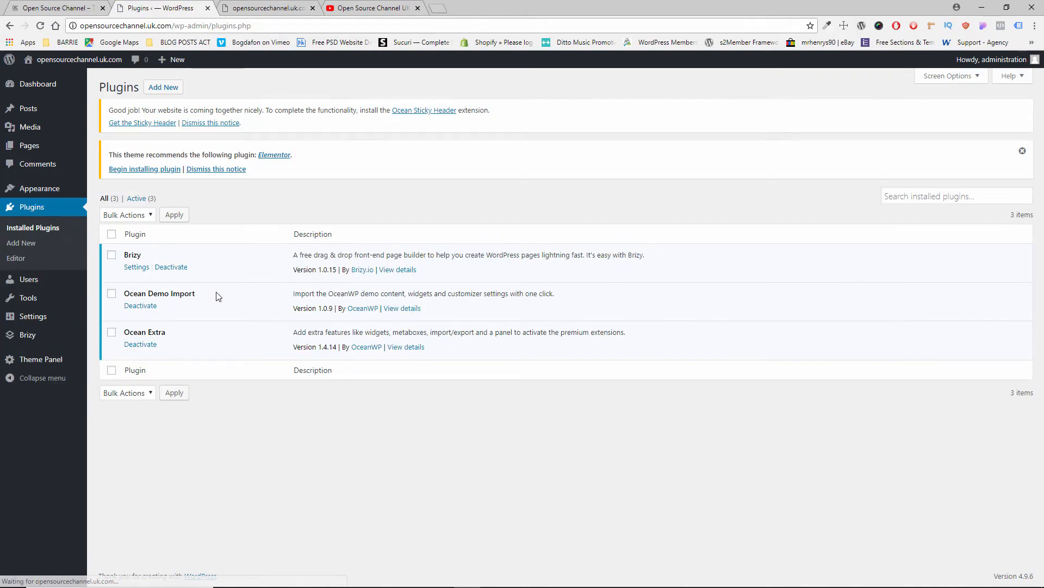
click(111, 234)
click(130, 215)
click(123, 238)
click(174, 215)
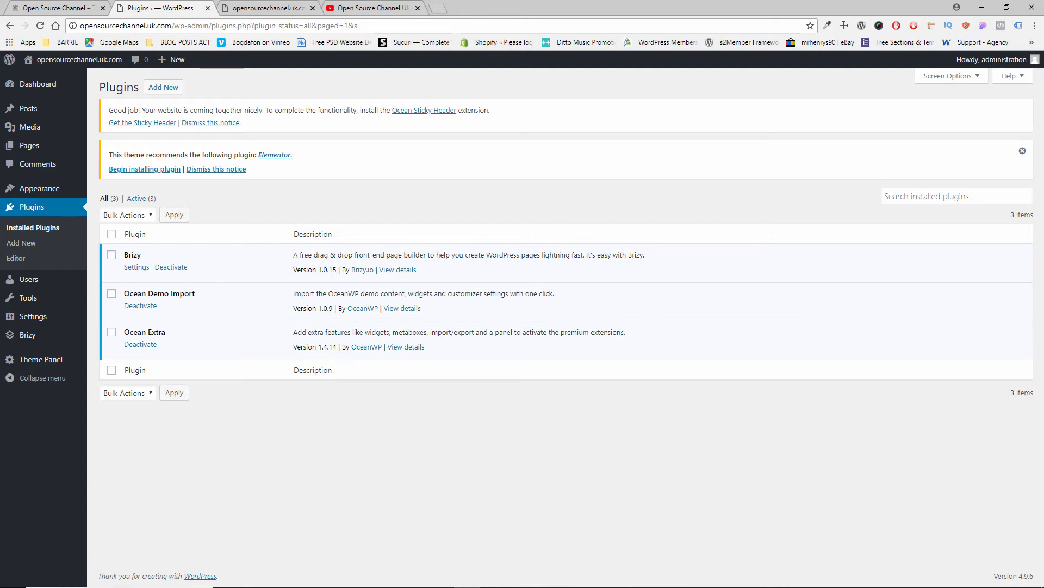
Dismiss the Ocean Sticky Header notice and the Elementor recommendation on the plugins page
click(1022, 151)
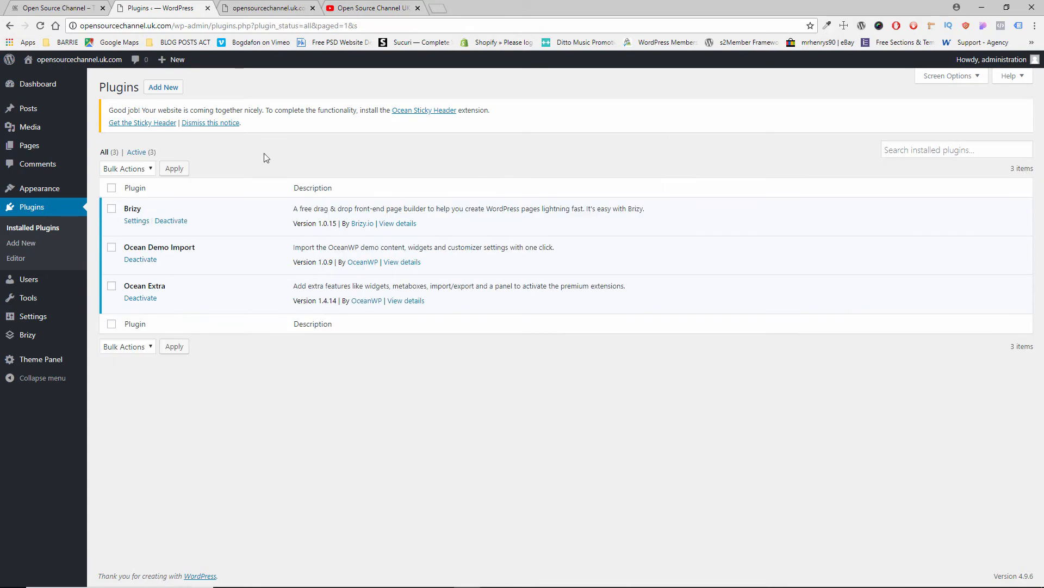
click(229, 124)
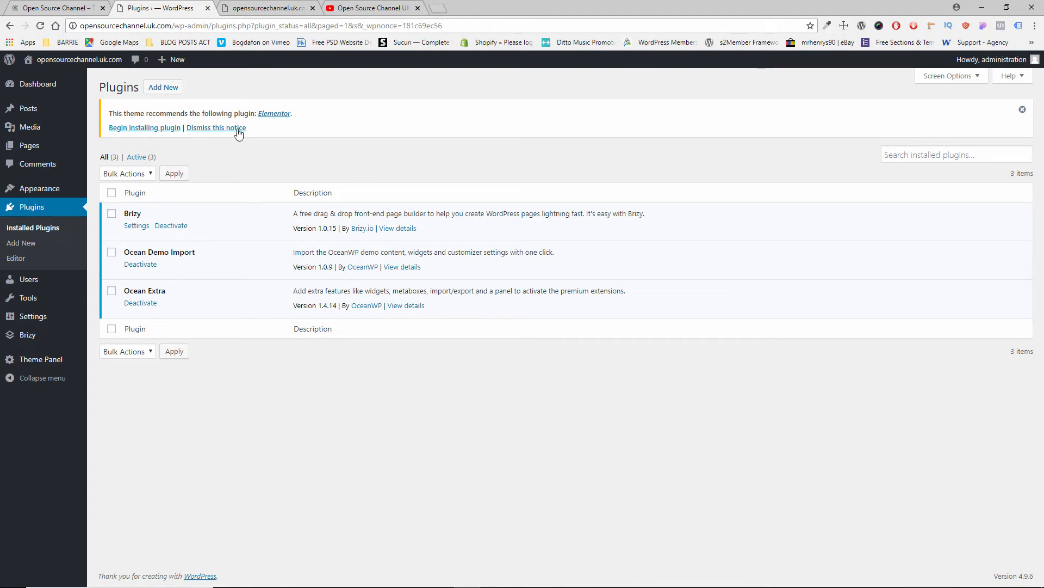
click(215, 129)
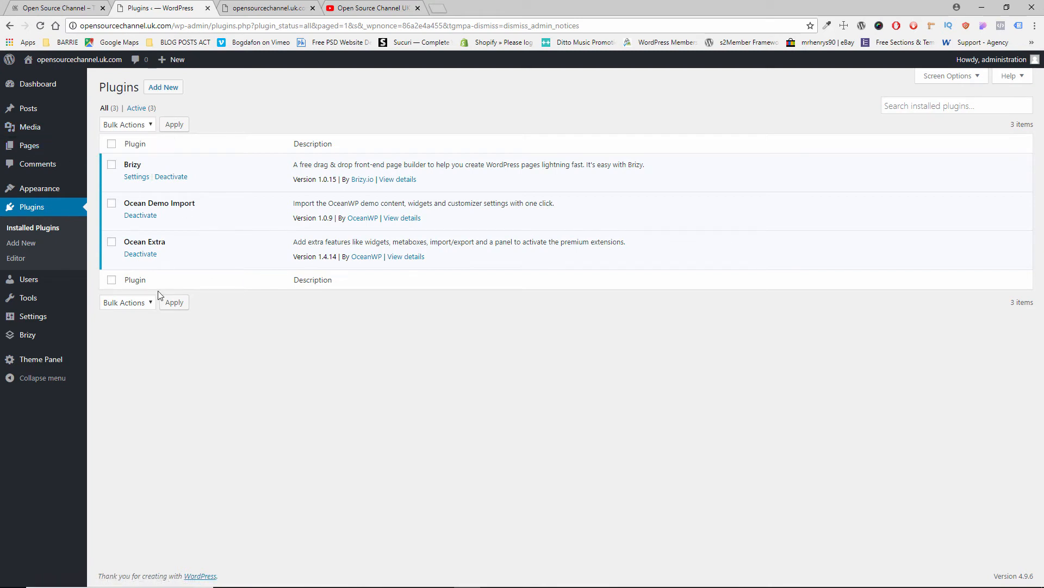
Reload the site's front page to examine it with the OceanWP theme, and try the header's search
click(248, 7)
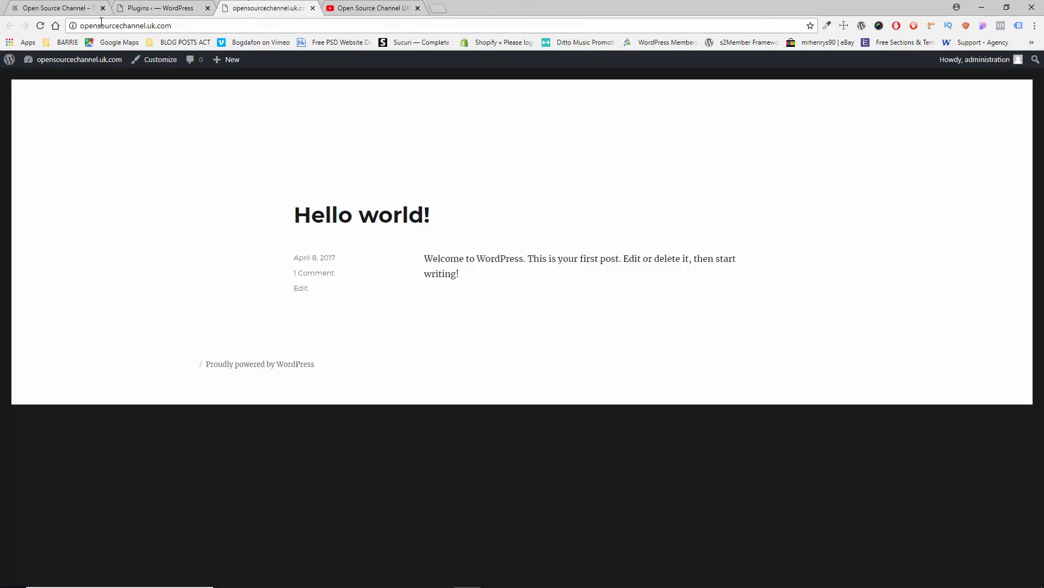
click(40, 27)
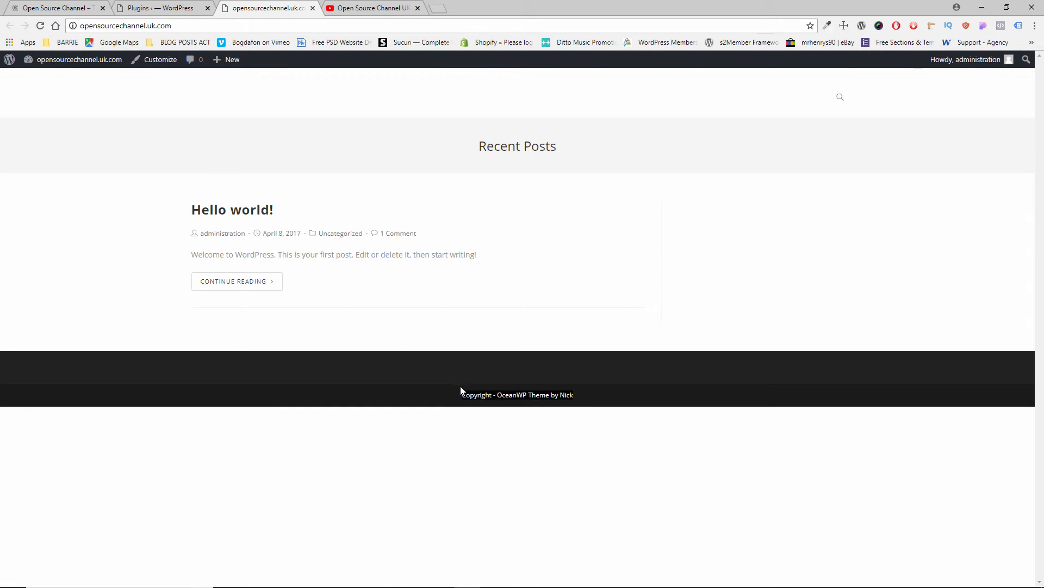
click(840, 98)
click(737, 95)
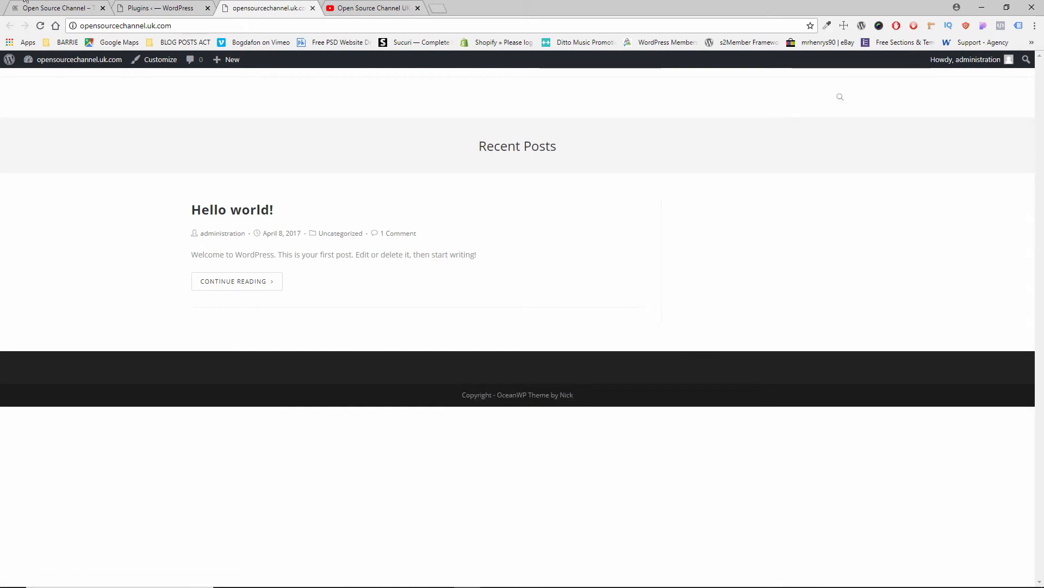
Open the theme customizer, set the site title to "OSC" under Site Identity, and publish the change
click(163, 8)
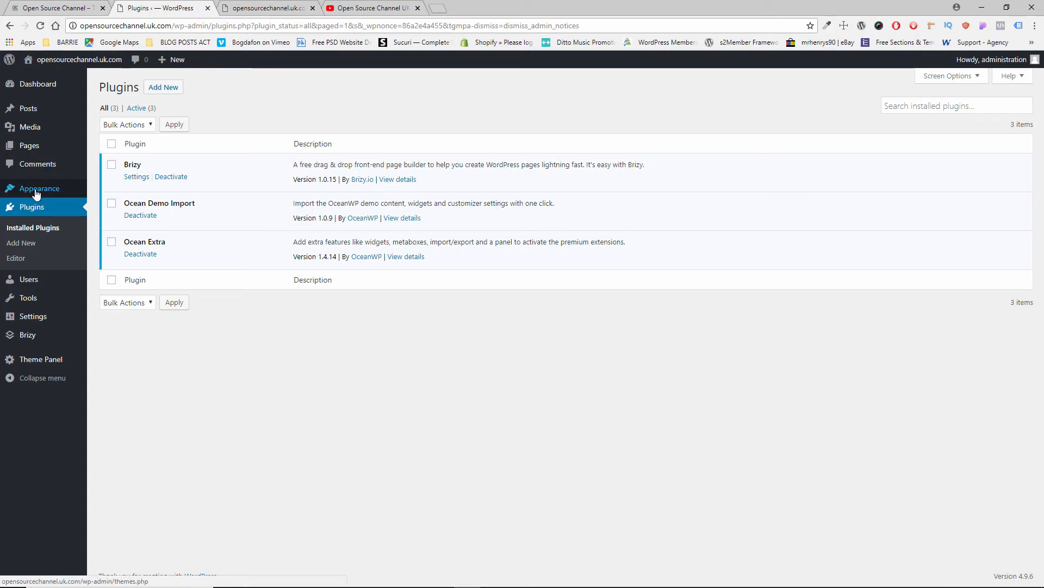
mouse_move(36, 194)
click(110, 205)
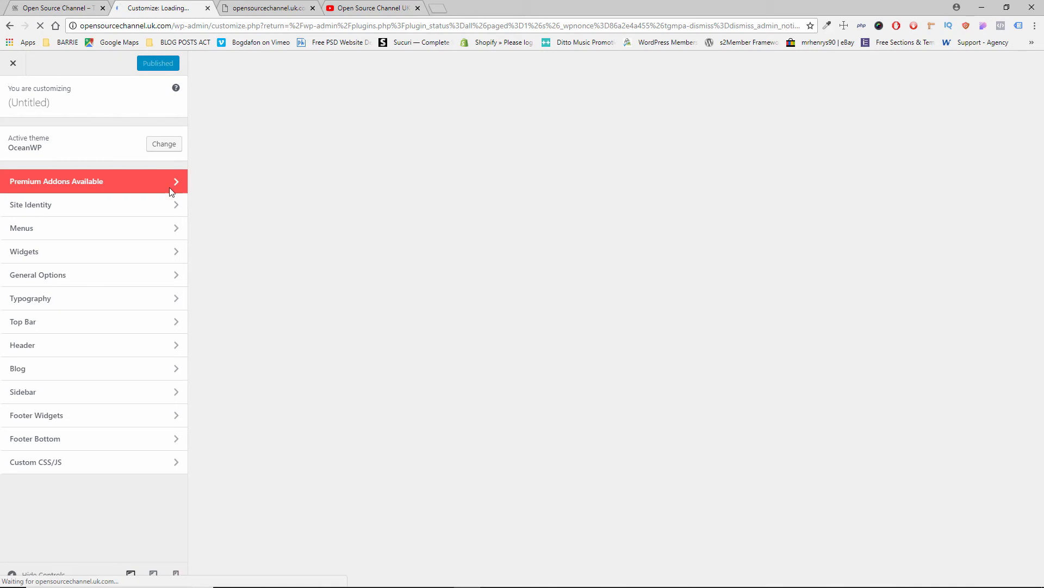
click(159, 205)
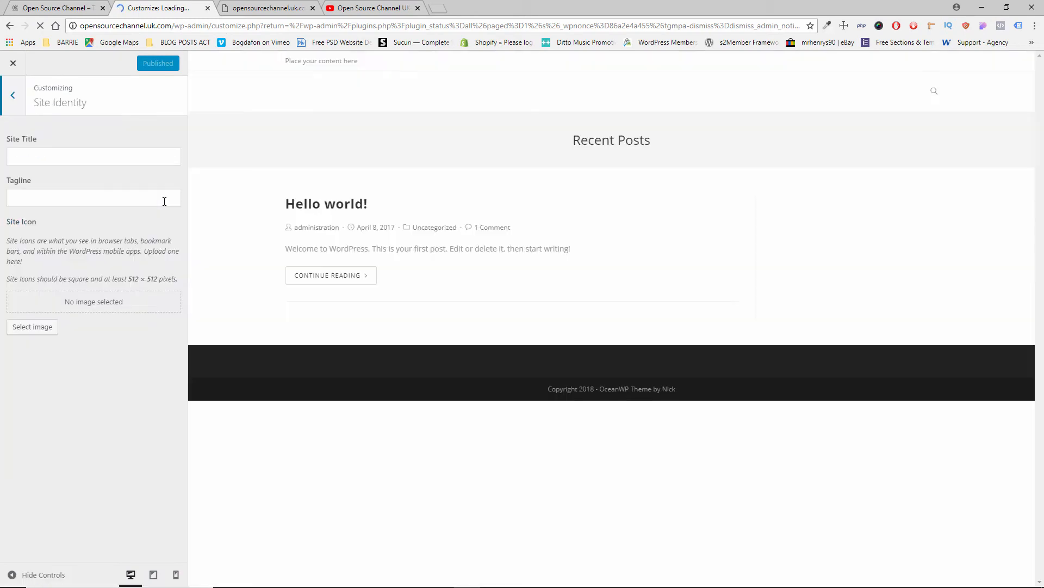
click(100, 163)
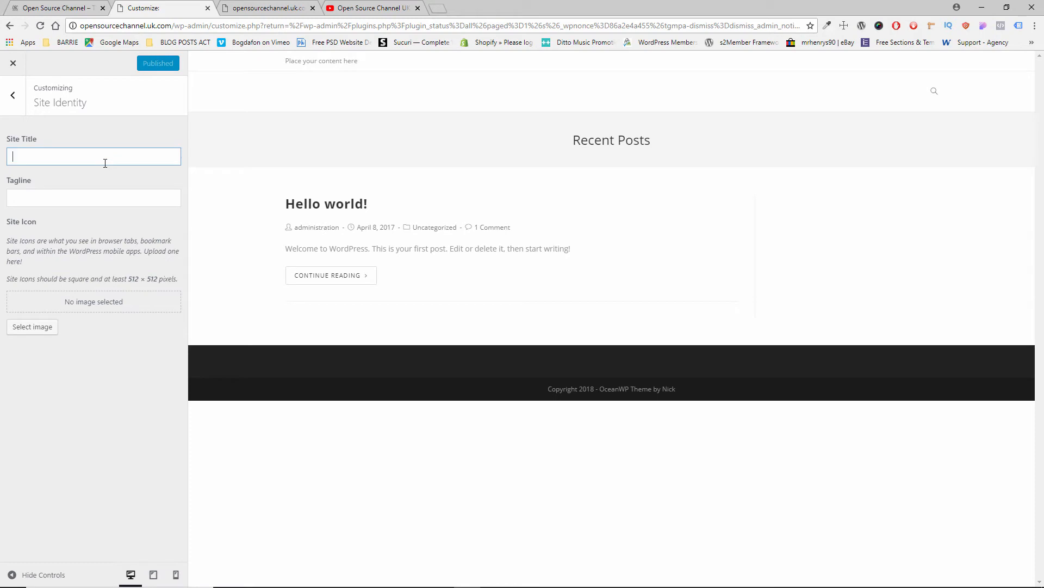
text(OSC)
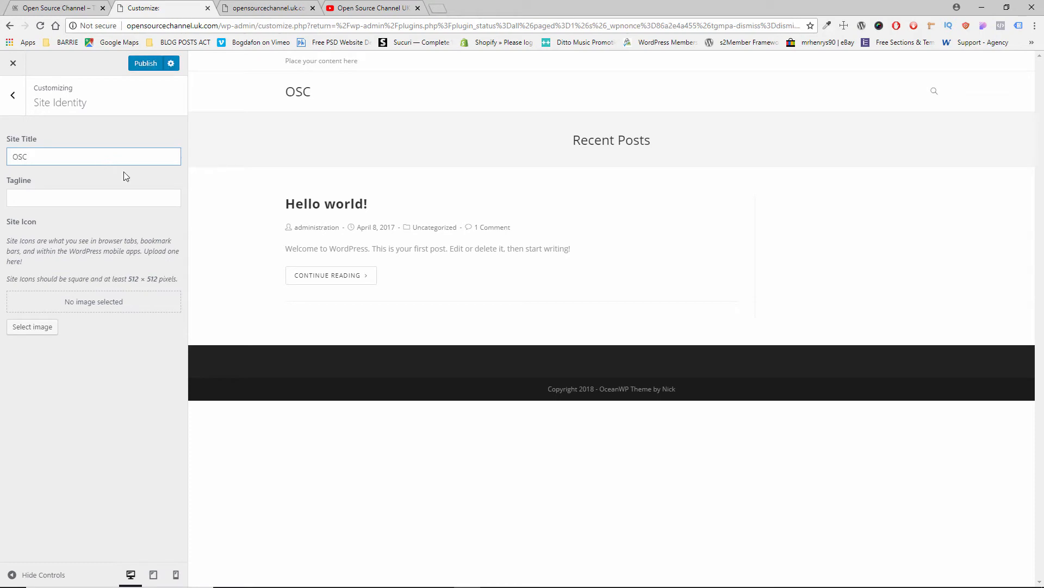
click(139, 65)
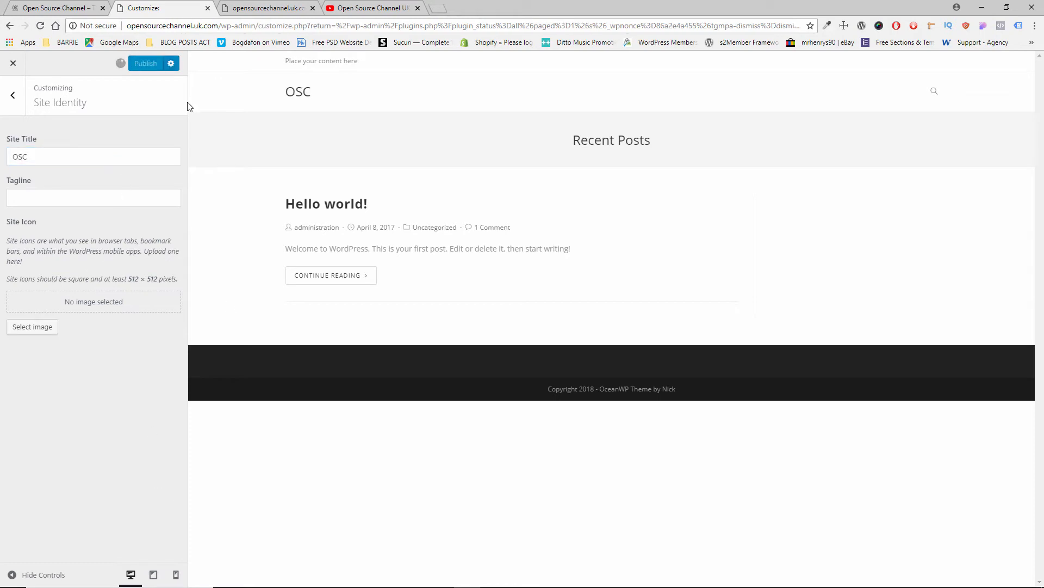
click(13, 96)
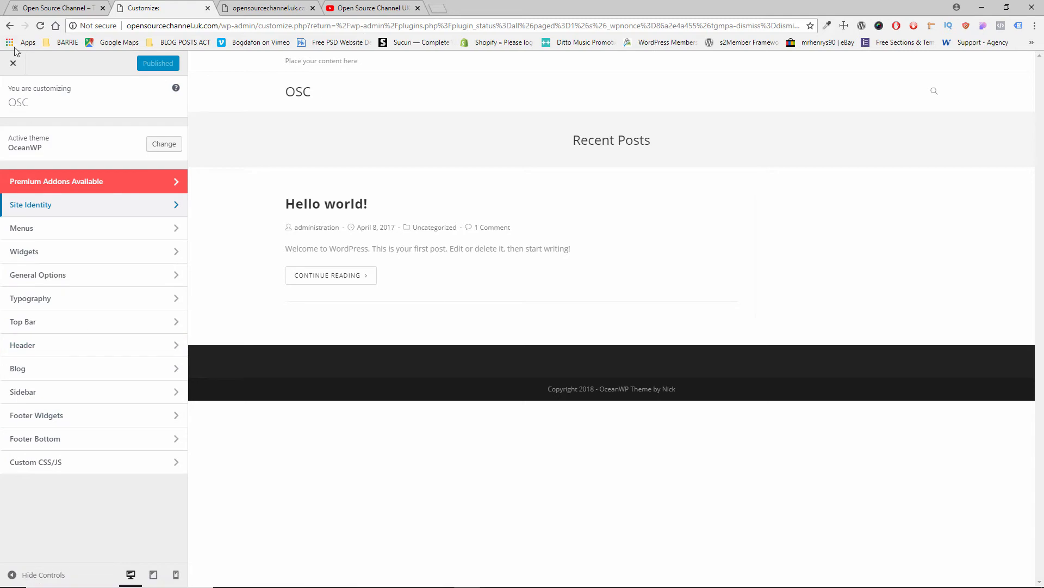
Go from the front page to the WordPress dashboard, then create and publish a page titled "Home" with the default template
click(261, 7)
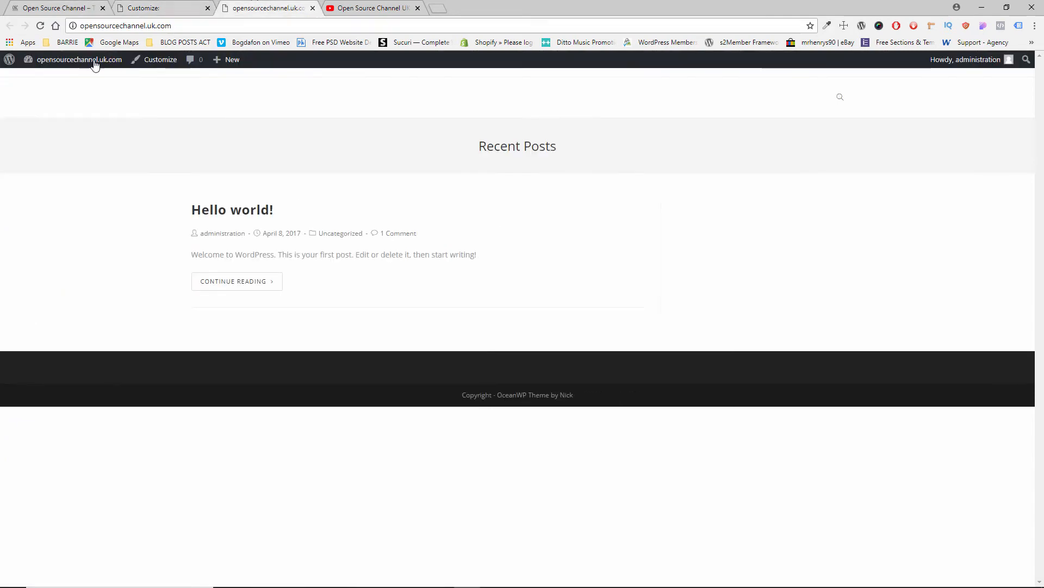
mouse_move(94, 65)
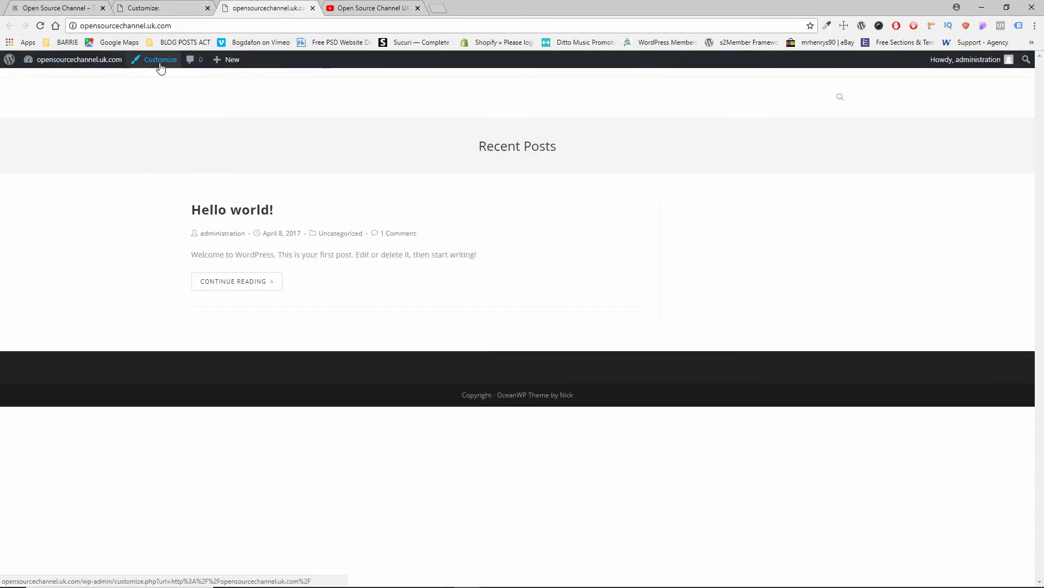
click(48, 81)
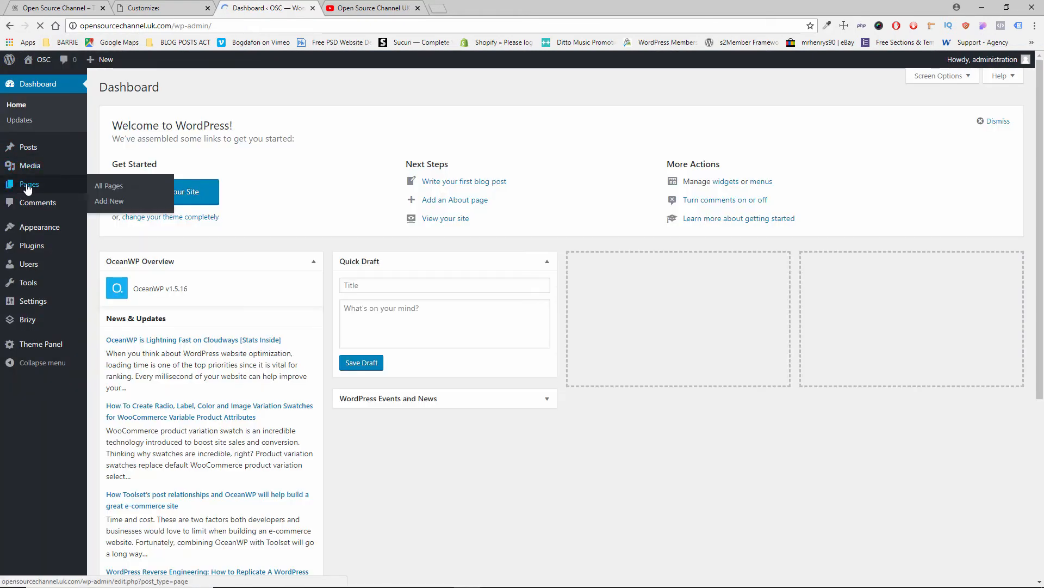
click(25, 185)
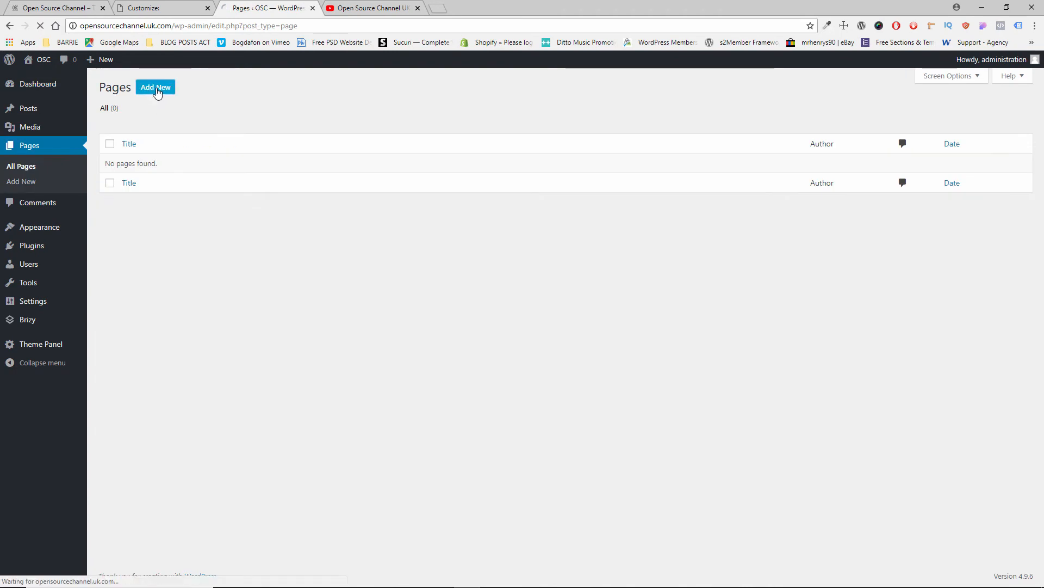
click(157, 93)
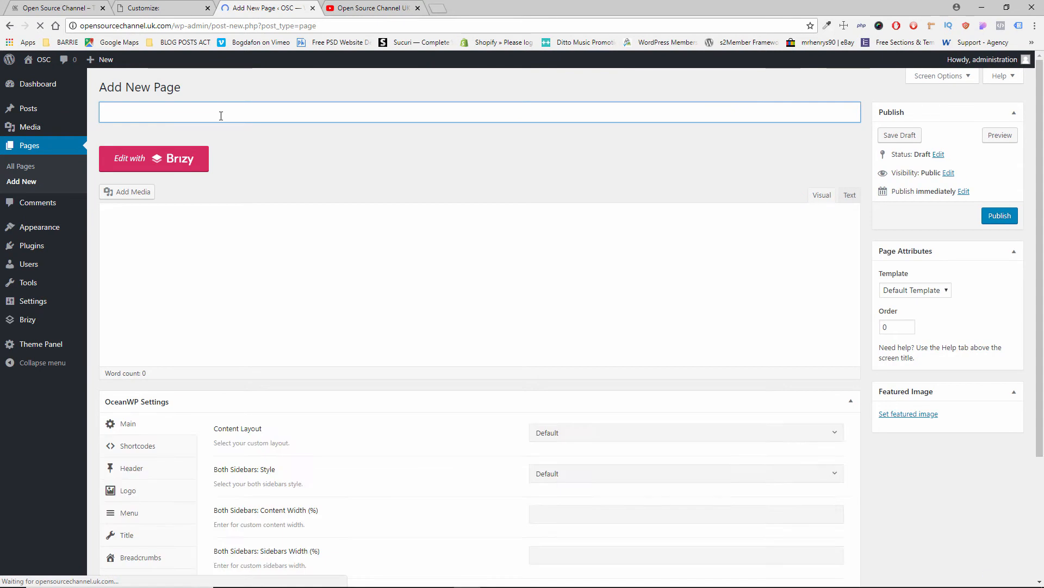
text(HOME)
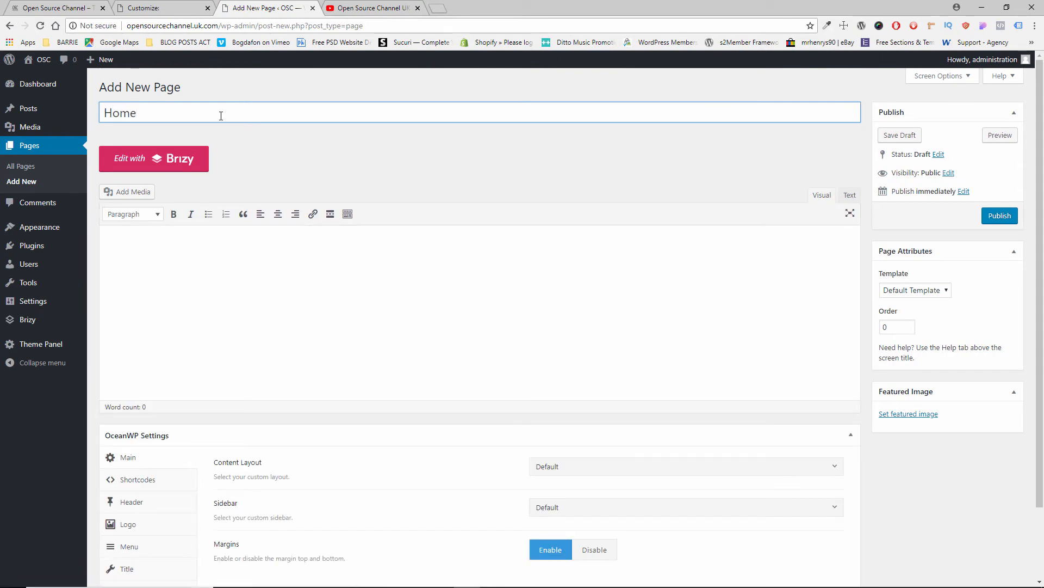
click(897, 291)
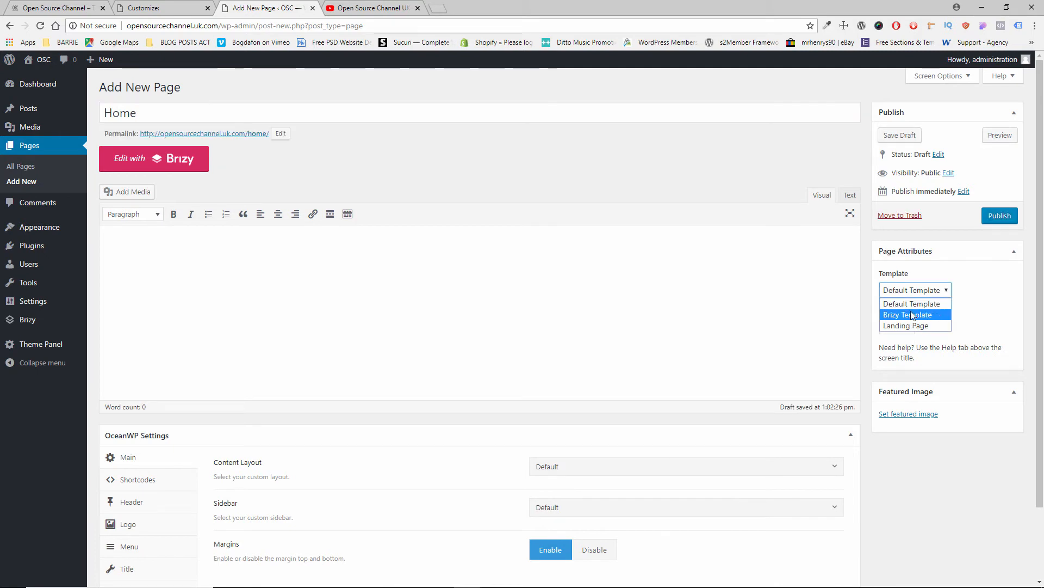
click(988, 219)
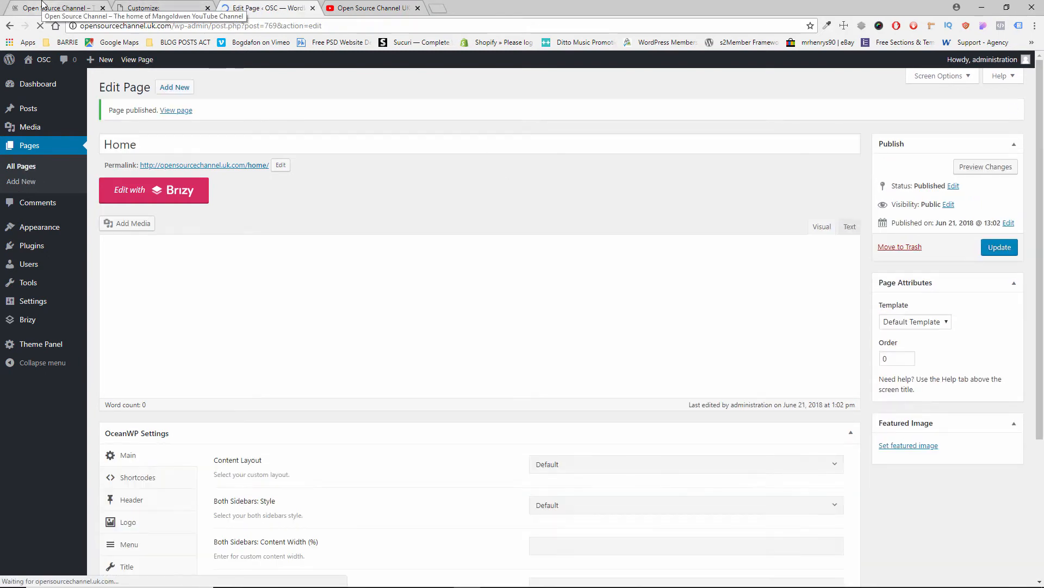
Return to the theme customizer and examine the Site Identity section and the header style options under Header > General
click(142, 7)
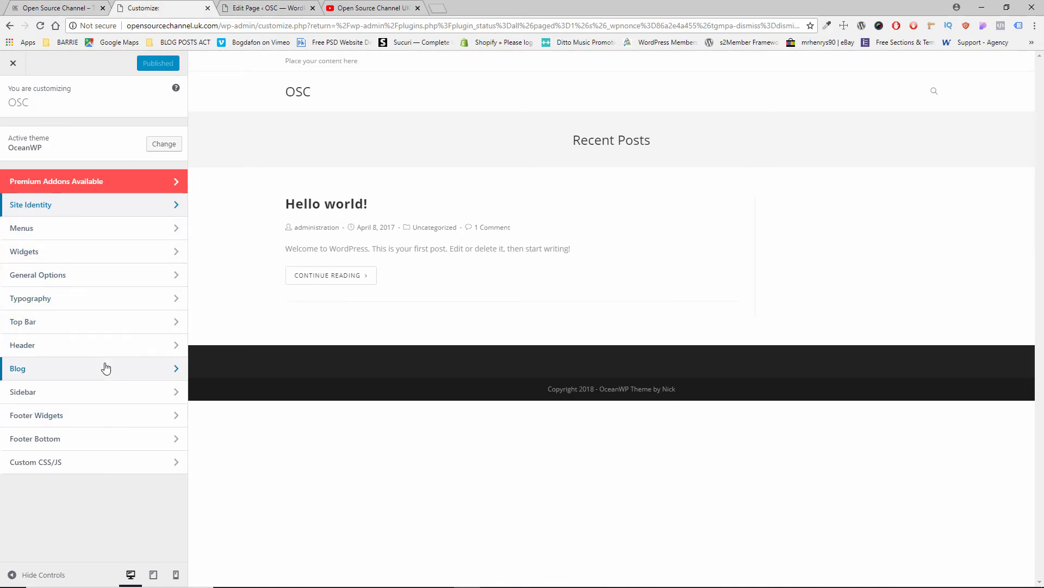
click(129, 212)
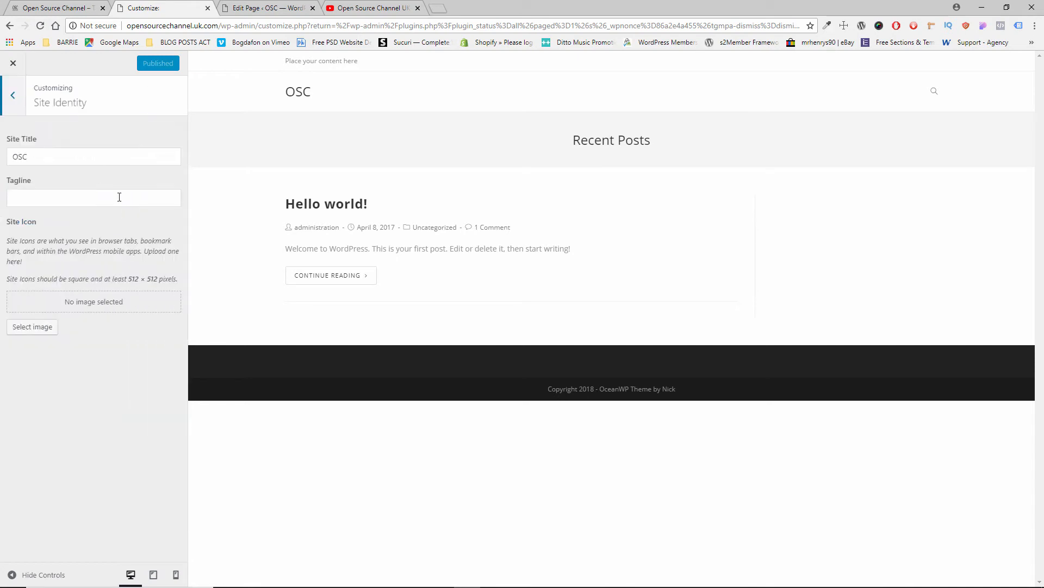
click(15, 96)
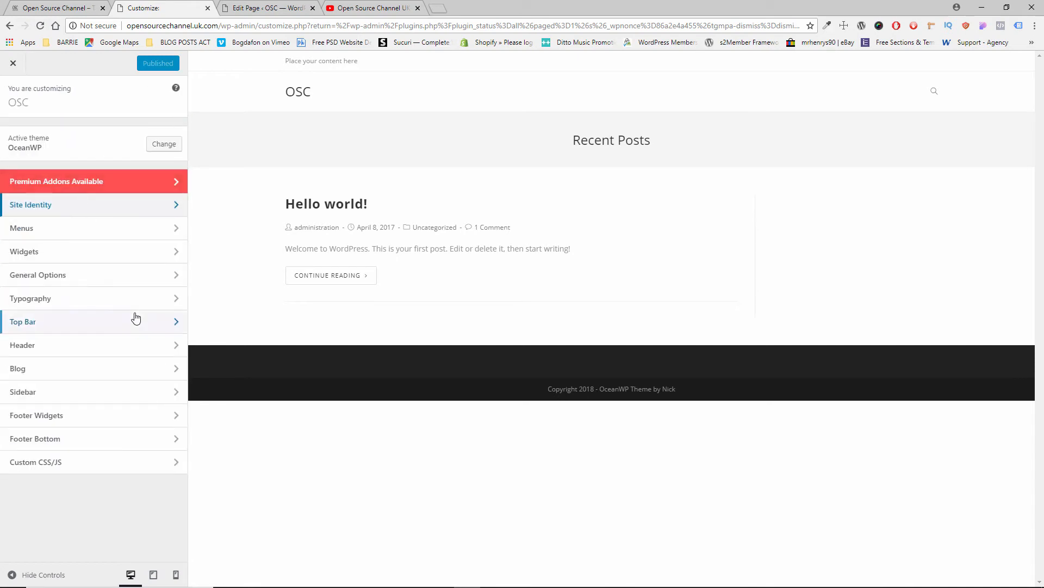
click(95, 349)
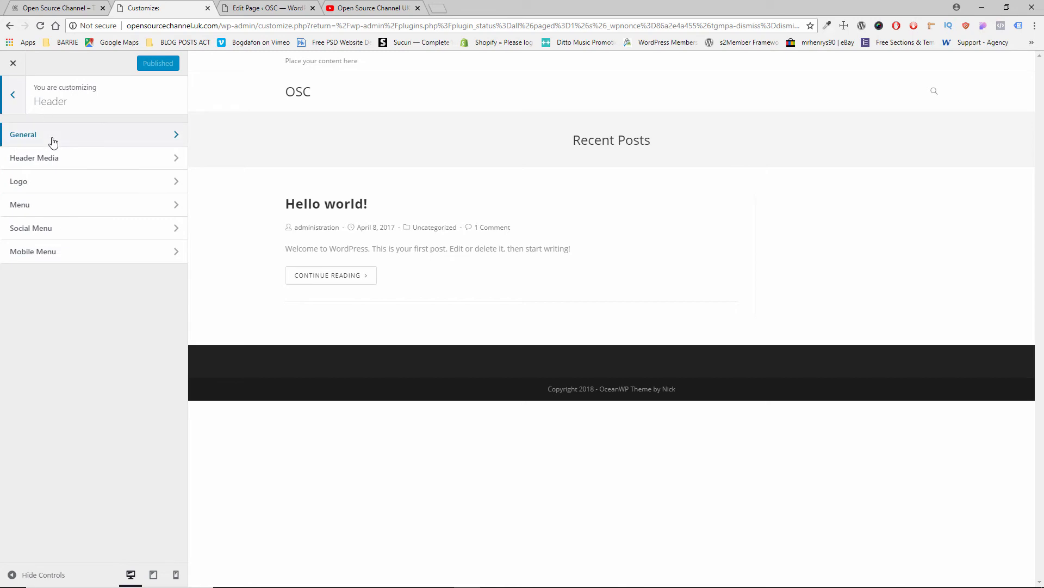
click(51, 140)
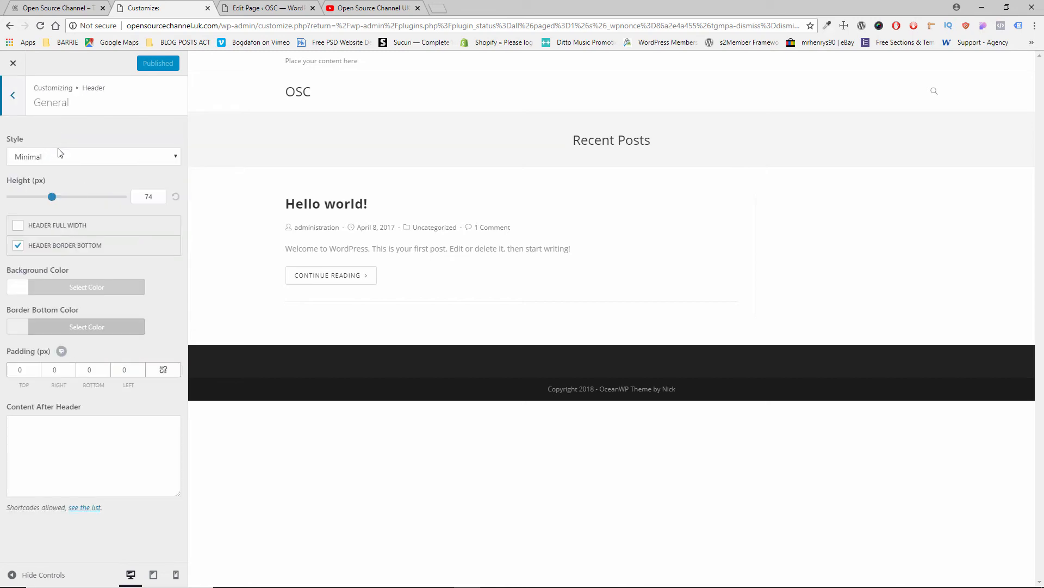
click(64, 158)
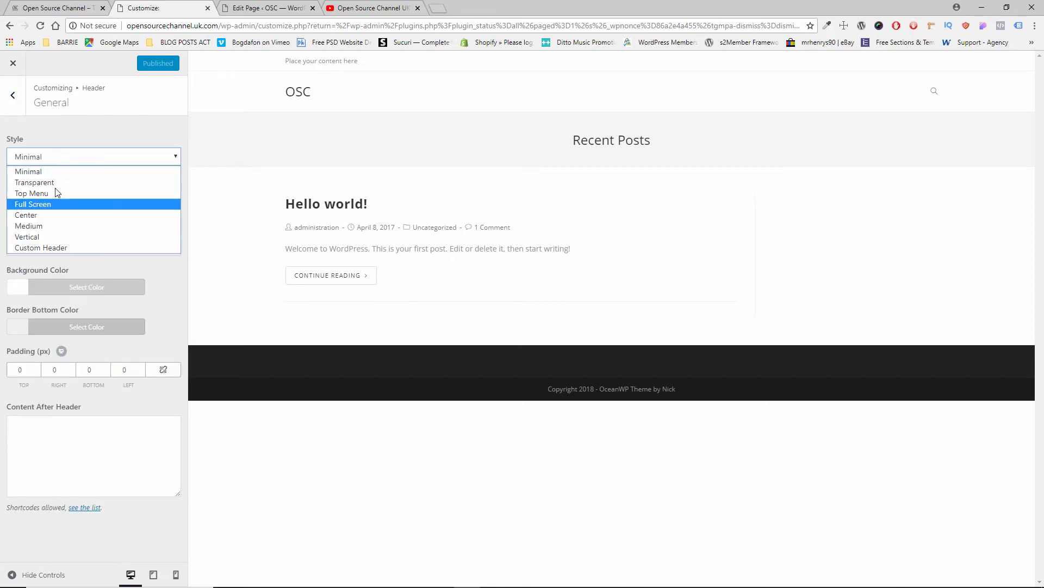
click(75, 134)
click(12, 94)
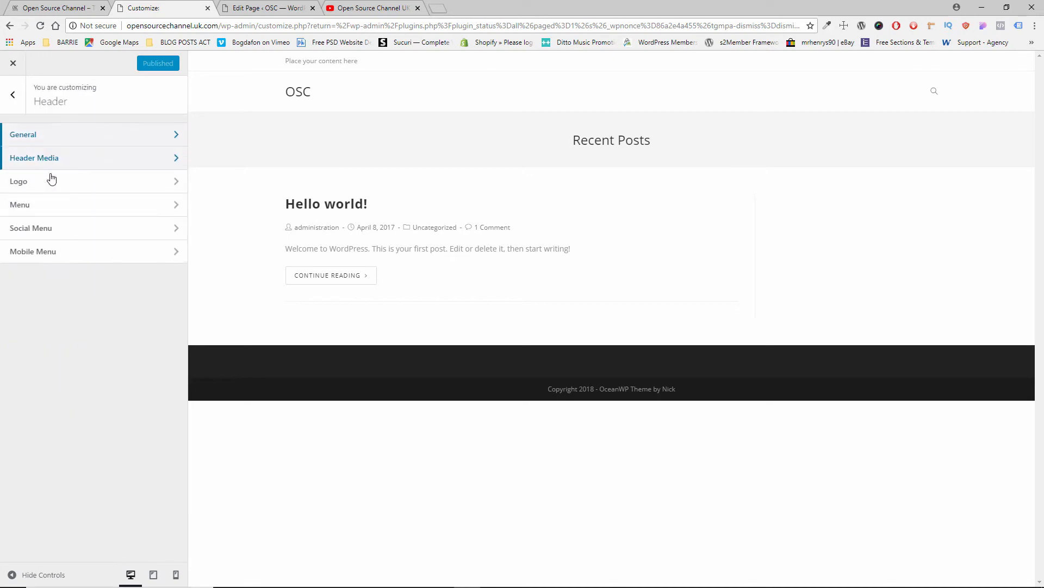
click(22, 107)
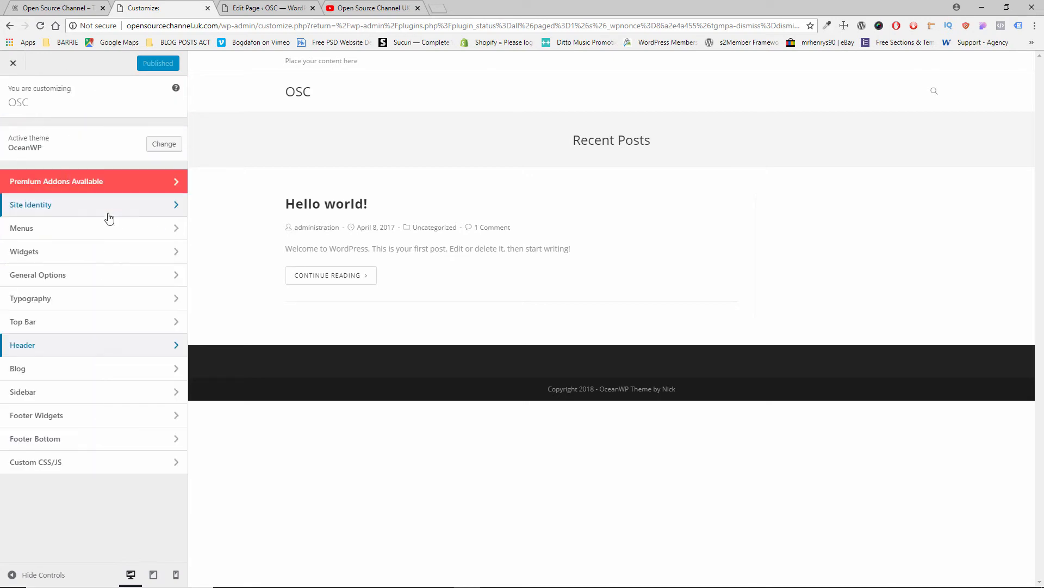
Examine the Page Title and breadcrumb settings under General Options, then close the customizer
click(101, 275)
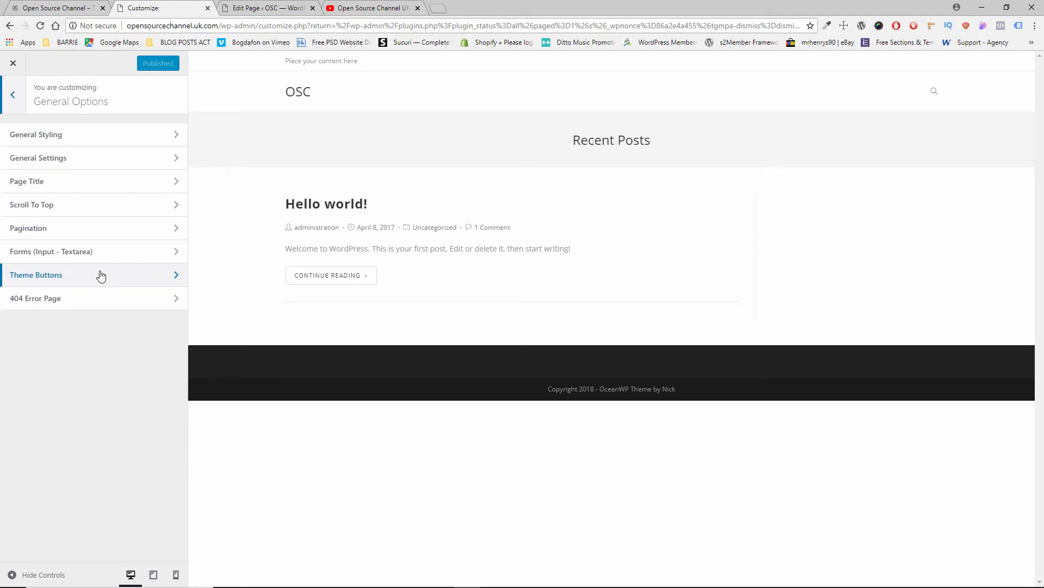
click(128, 189)
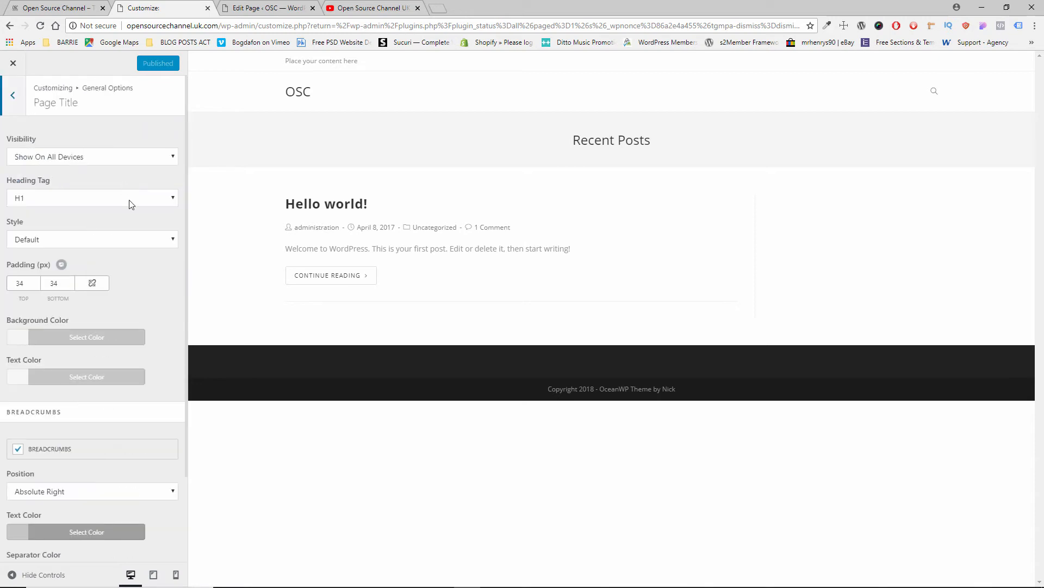
scroll(139, 312, down, 2)
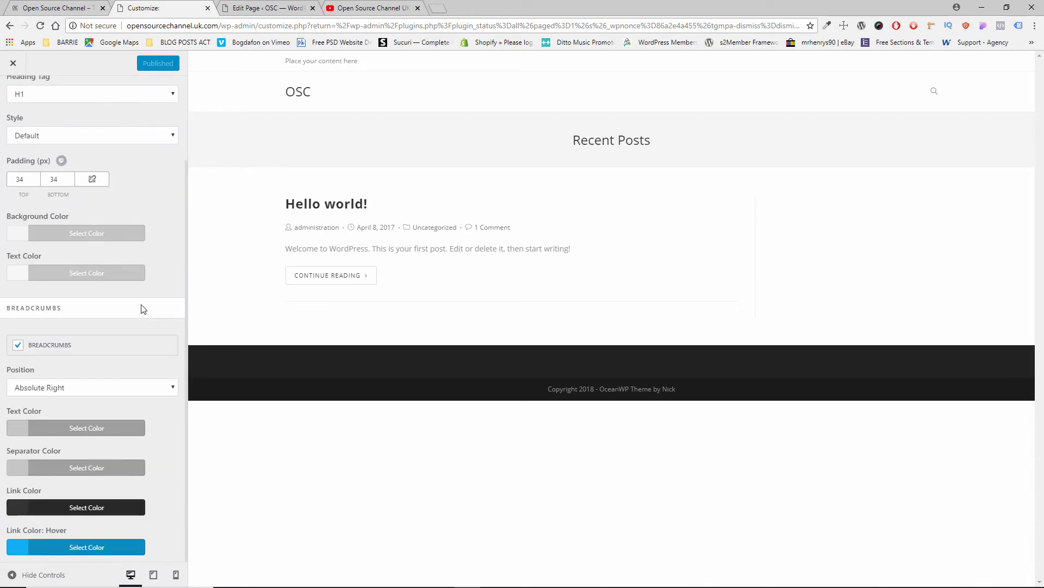
scroll(141, 313, up, 2)
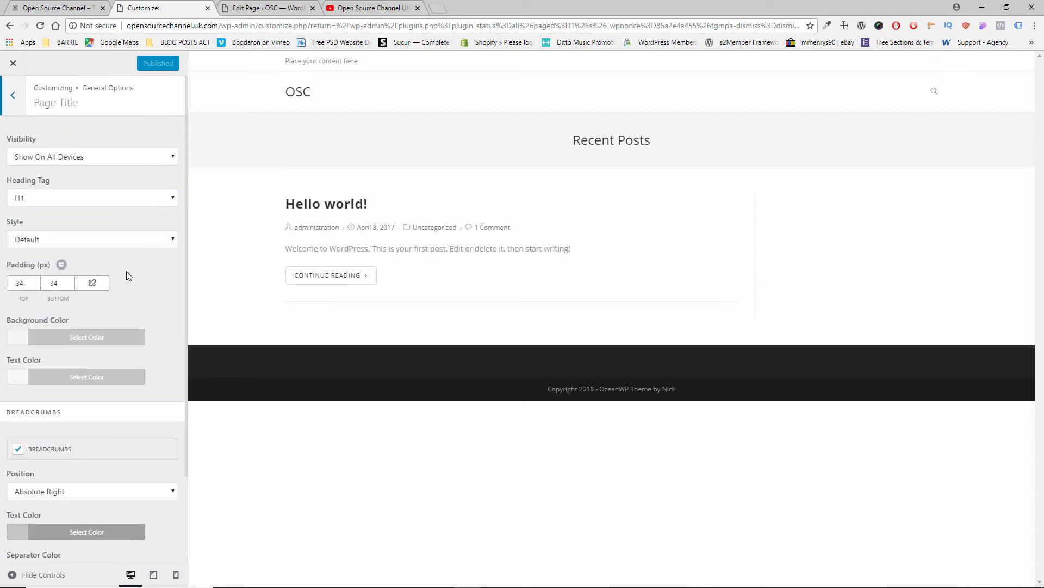
click(13, 101)
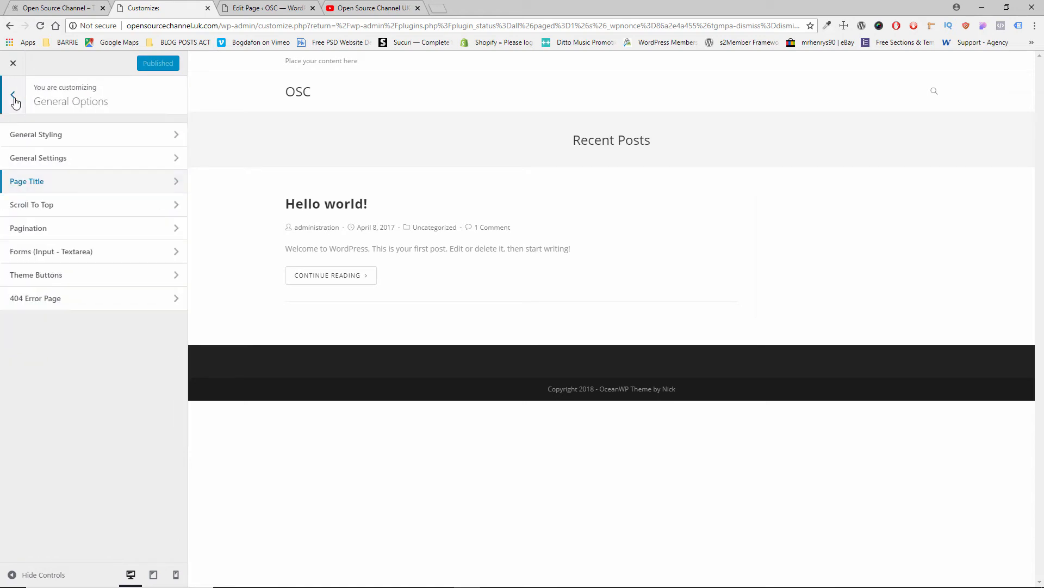
click(13, 98)
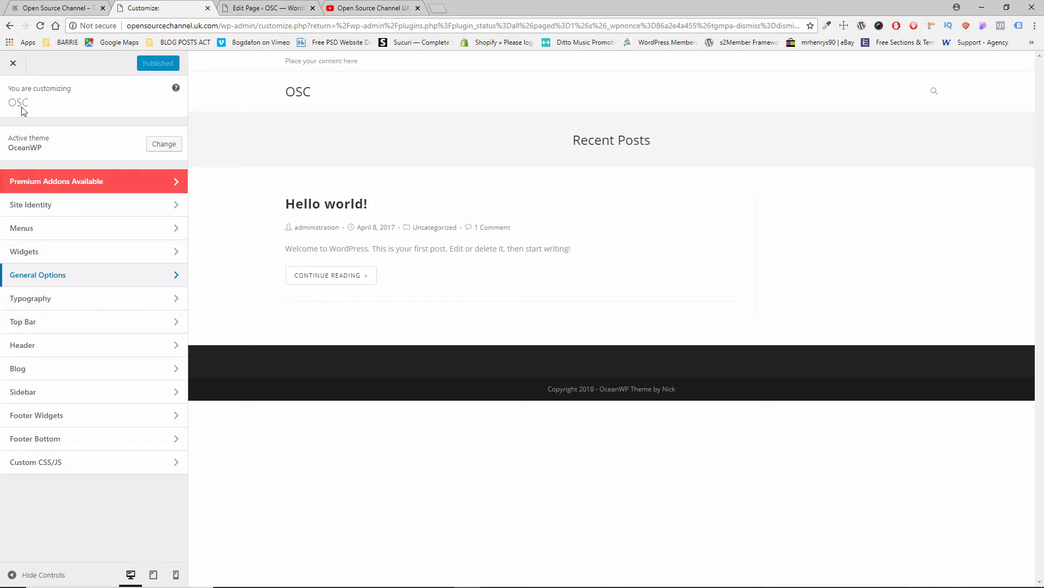
click(13, 63)
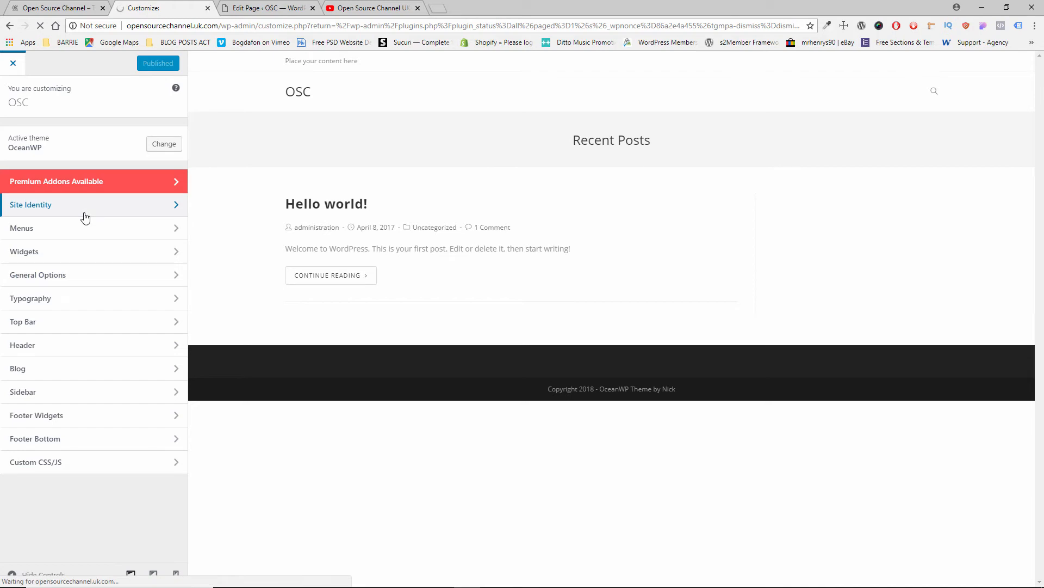
Open the published Home page in a separate tab from its permalink on the page's edit screen
key(ctrl+Tab)
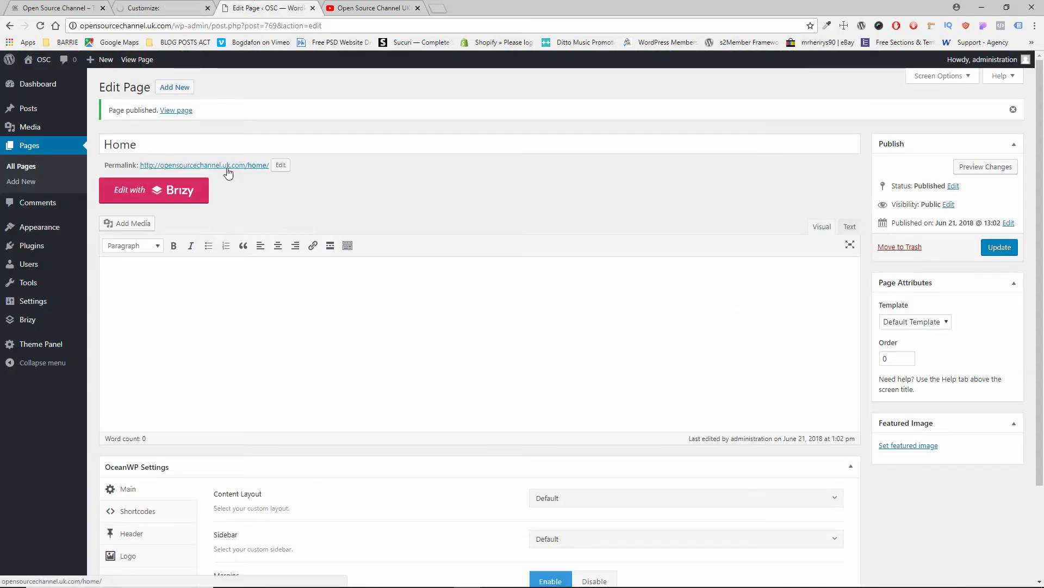
middle_click(252, 170)
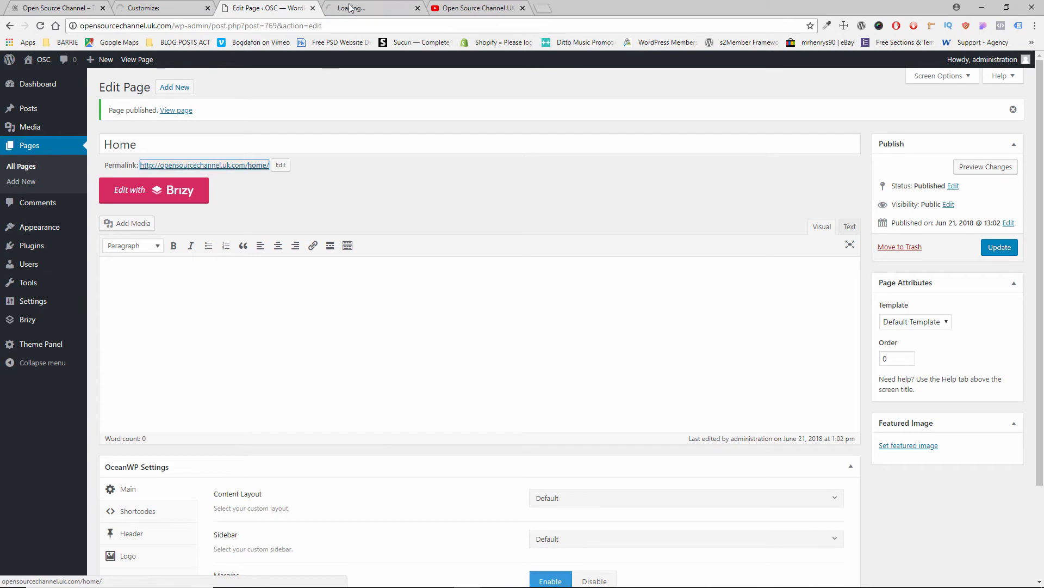
click(356, 9)
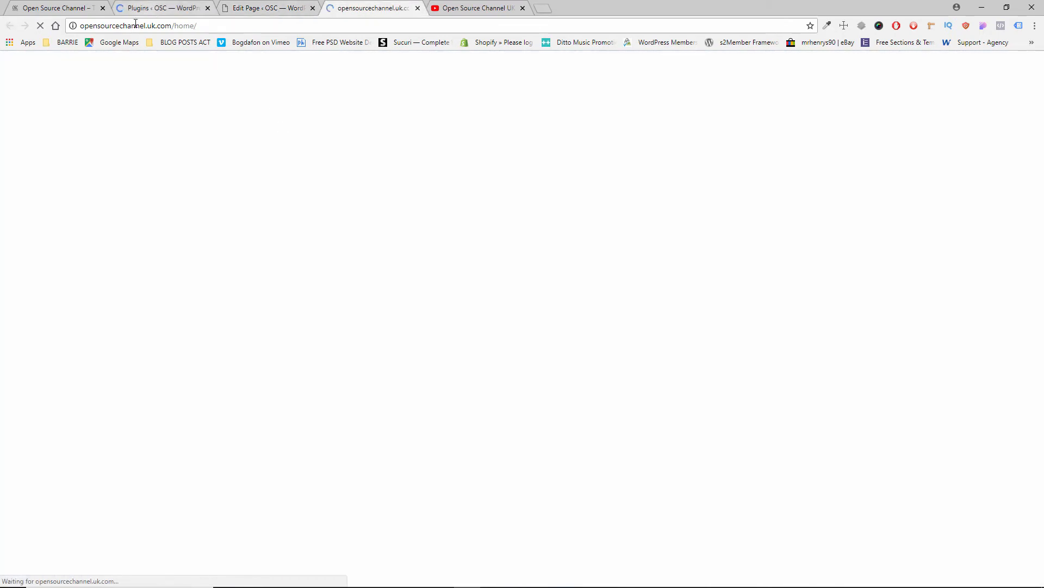
click(262, 6)
click(352, 5)
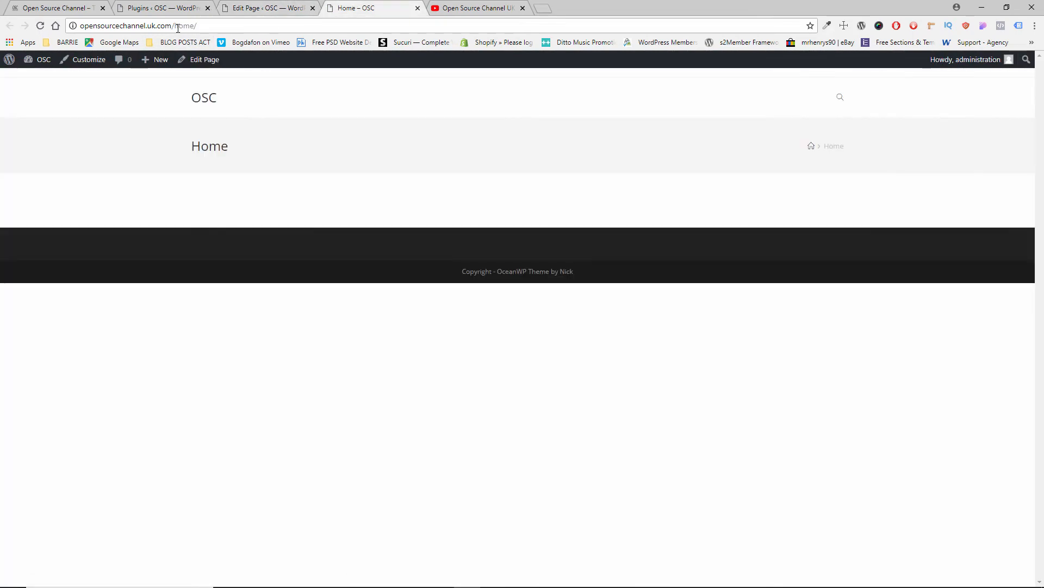
Remove the /home/ part of the address and load opensourcechannel.uk.com to examine the site's front page
drag(197, 27, 175, 27)
key(BackSpace)
key(Return)
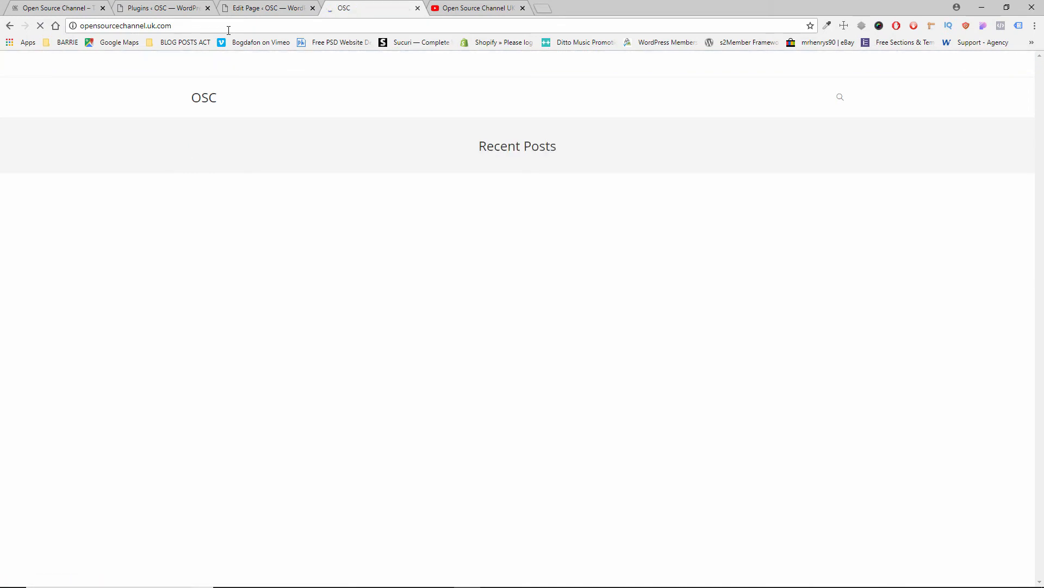
click(168, 6)
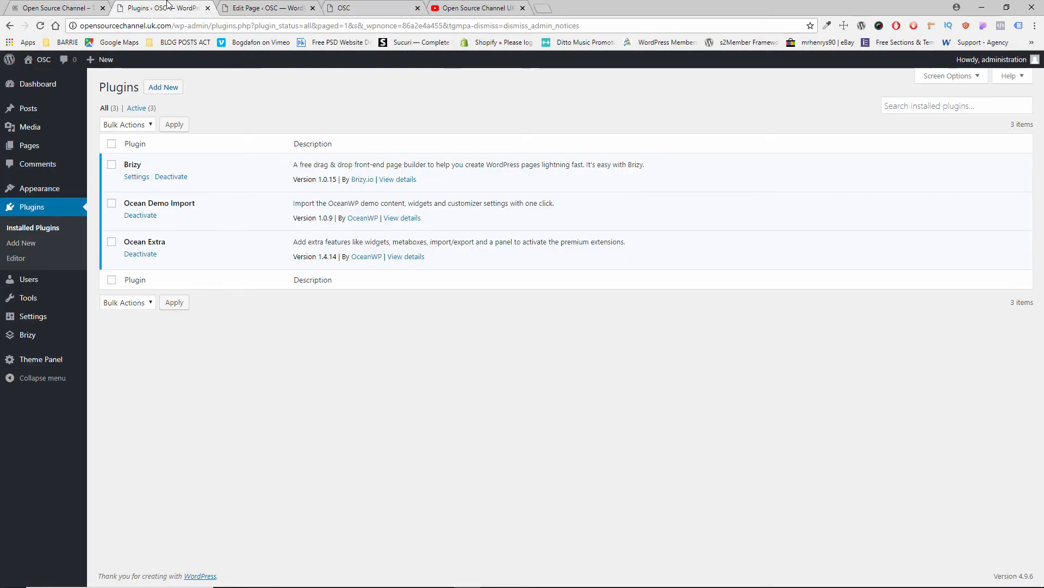
click(283, 5)
click(370, 7)
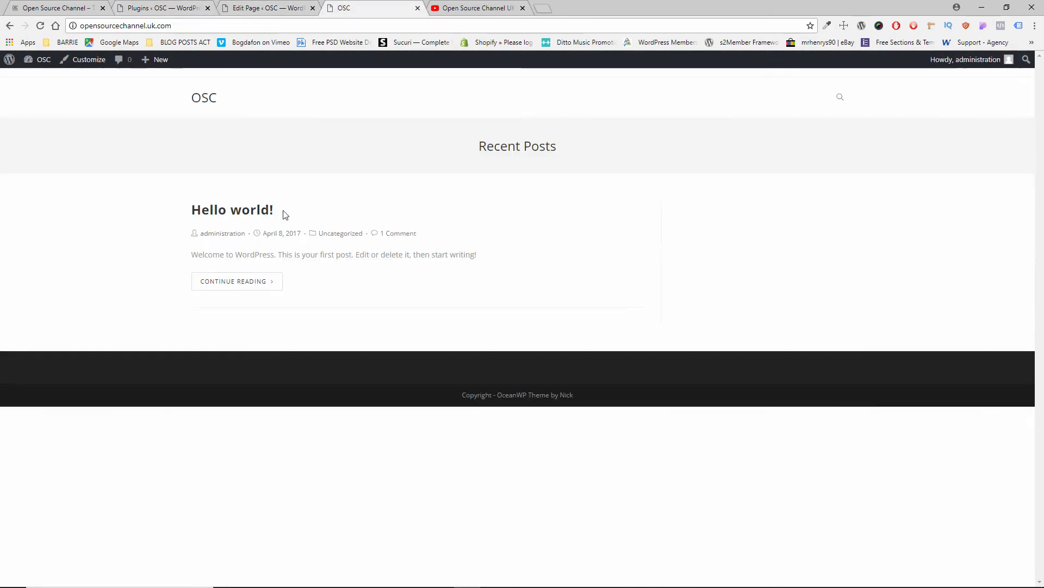
In the WordPress Reading settings, make the homepage display a static page, choose "Home" as the homepage, and save the changes
click(129, 7)
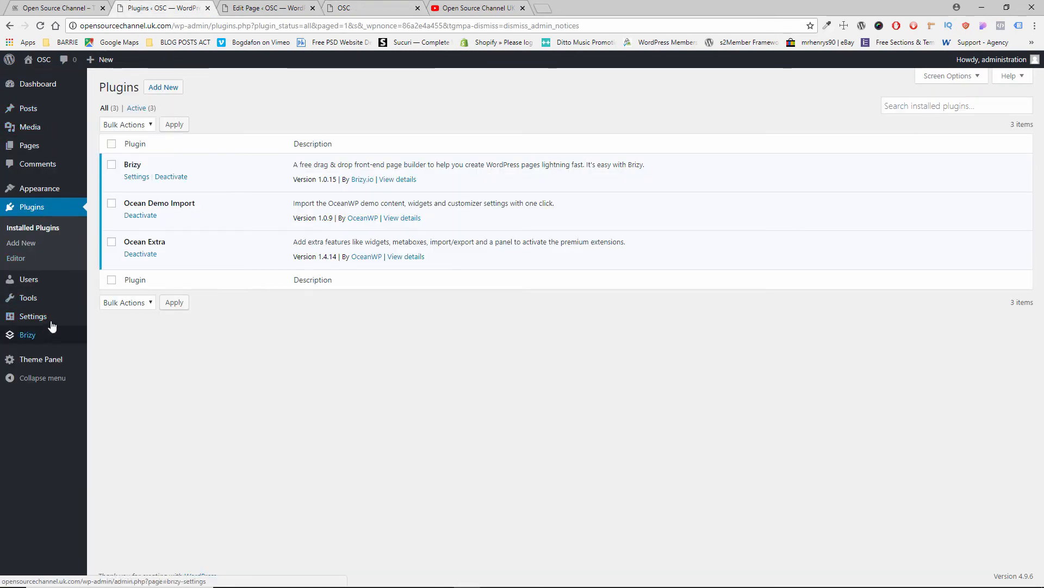
mouse_move(51, 321)
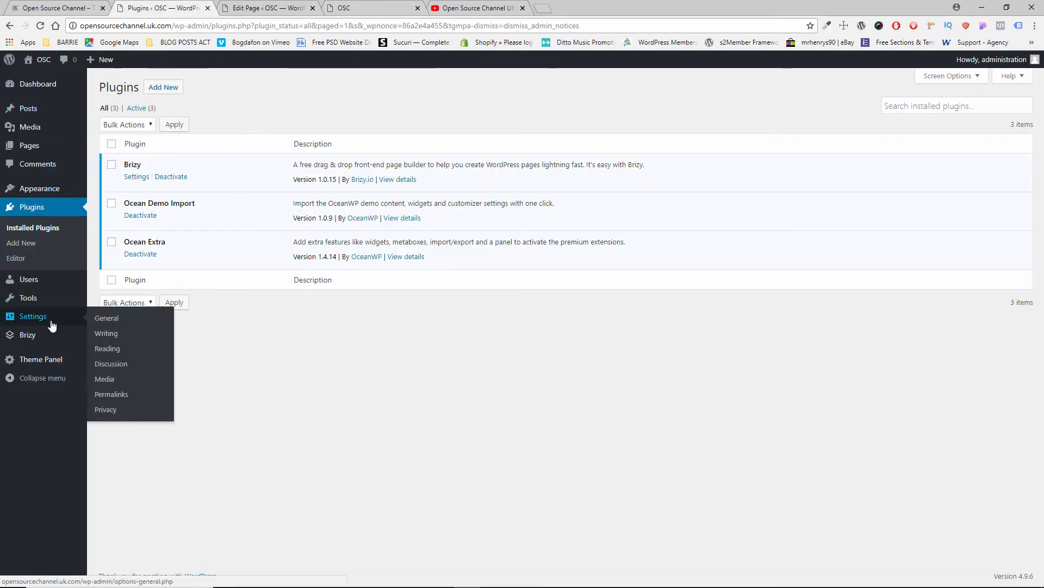
click(108, 349)
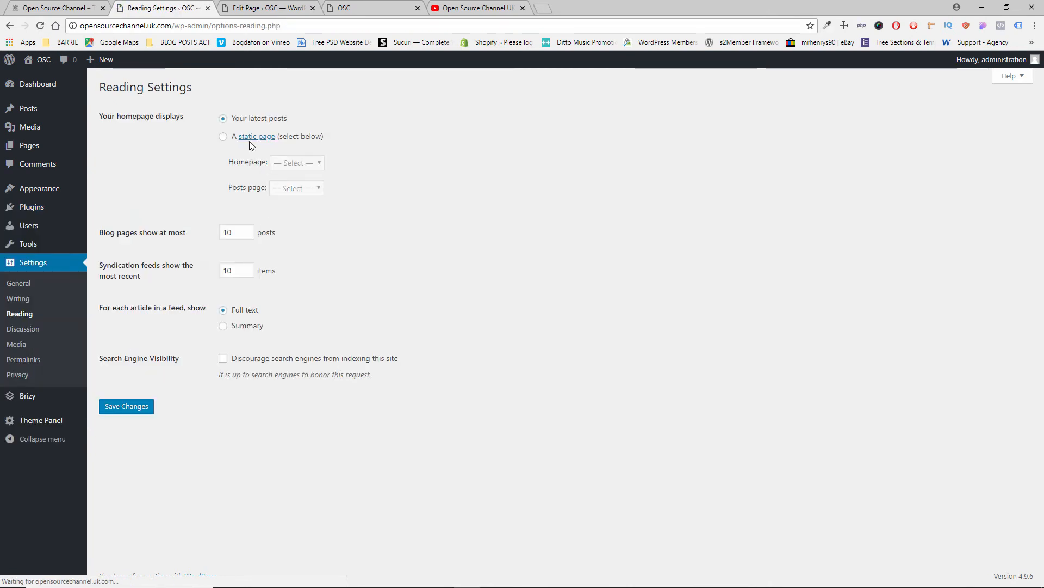
click(232, 140)
click(294, 163)
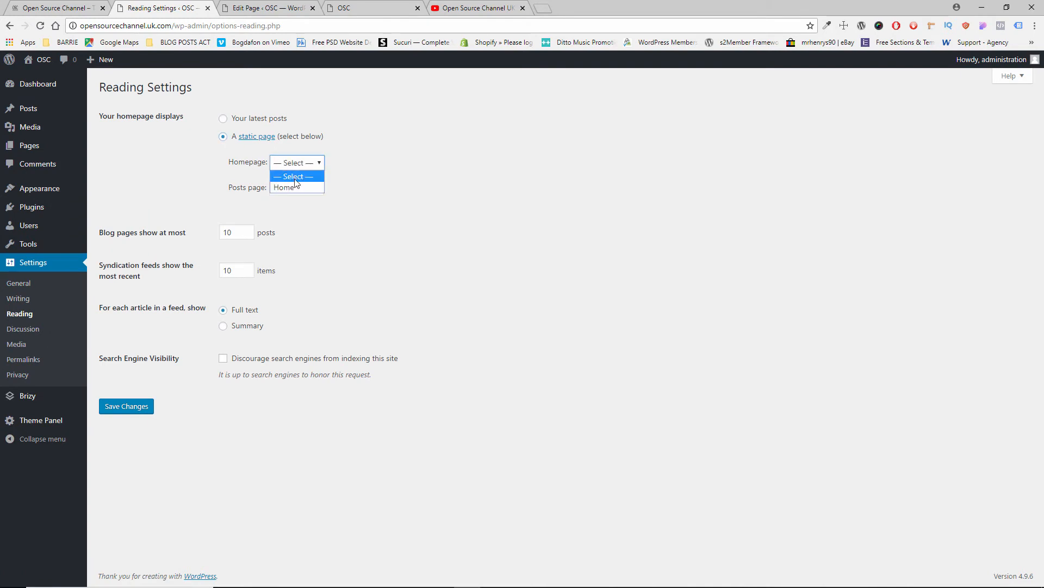
click(146, 409)
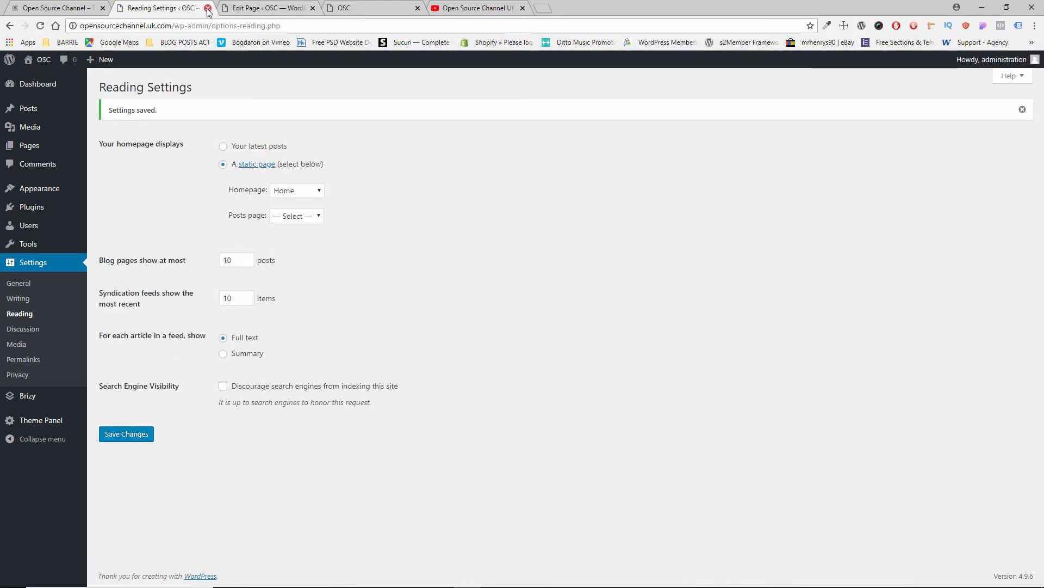
Return to the dashboard, close its tab, and reload the front page to examine its page title
mouse_move(37, 83)
click(105, 87)
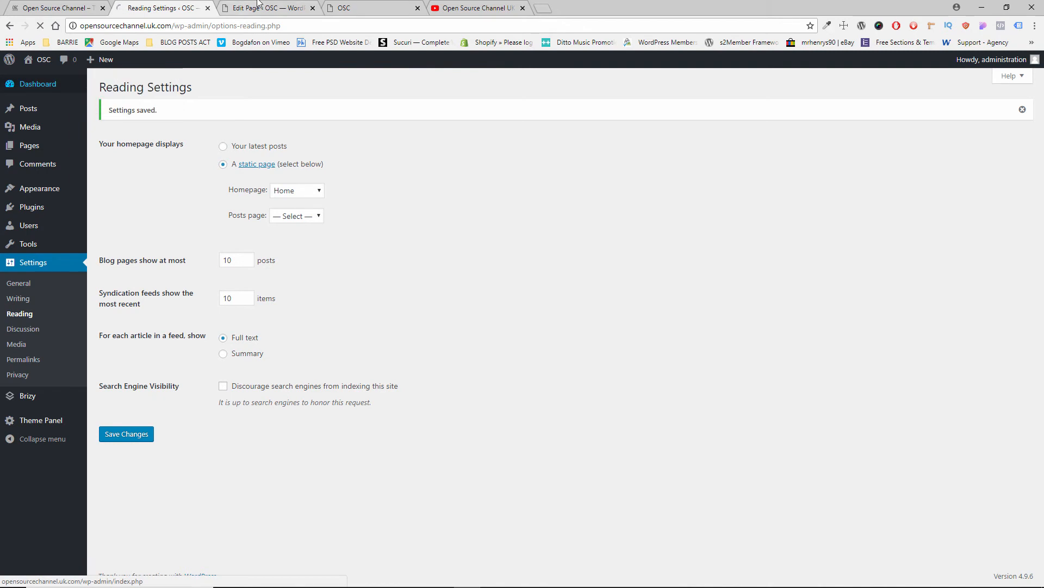
click(256, 8)
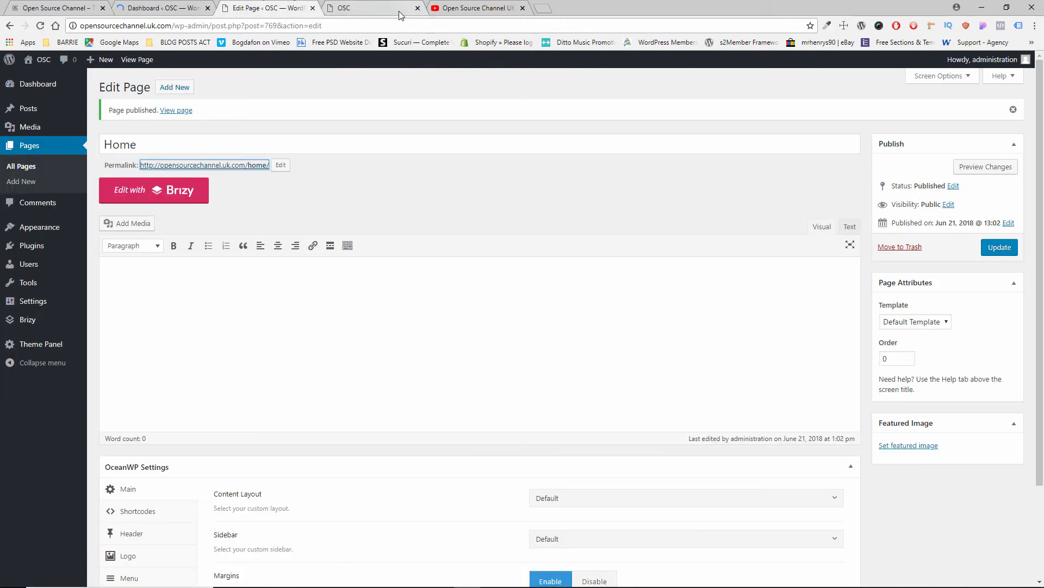
click(208, 8)
click(234, 8)
click(41, 26)
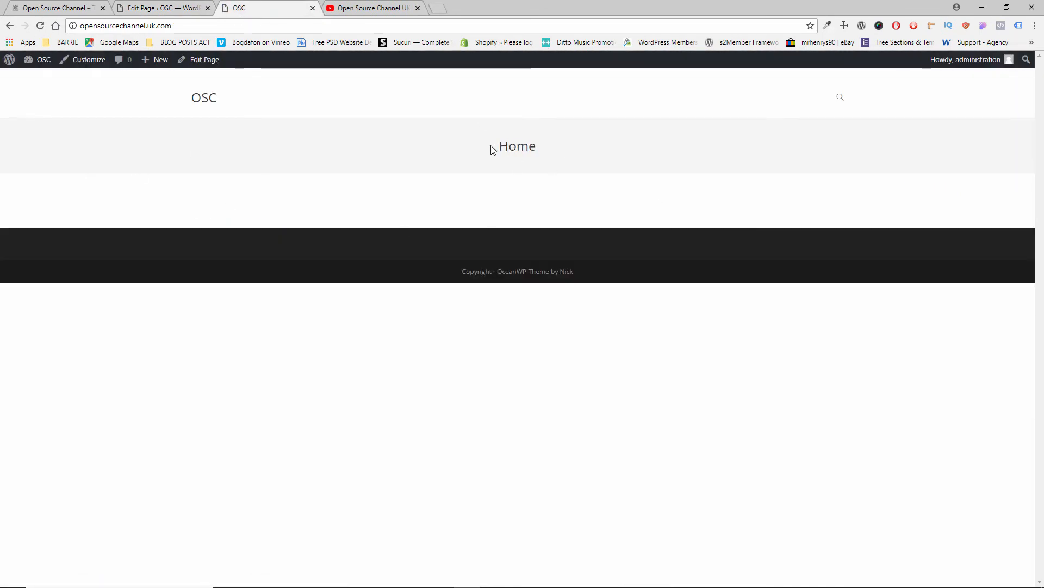
drag(493, 146, 581, 140)
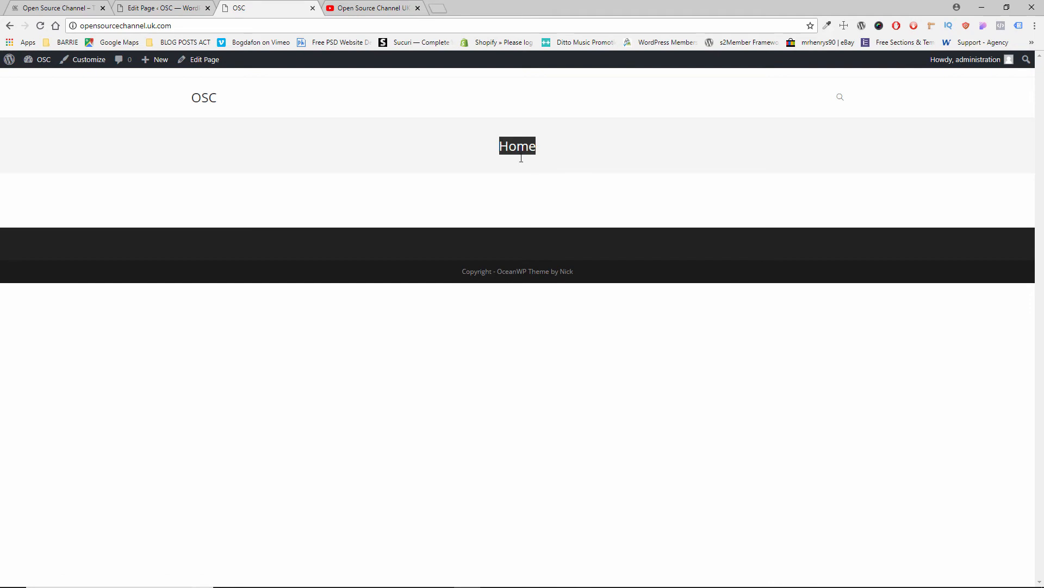
On the Home page's edit screen, enable the Custom Fields, Discussion, Comments, Slug and Author boxes in the screen options
click(134, 9)
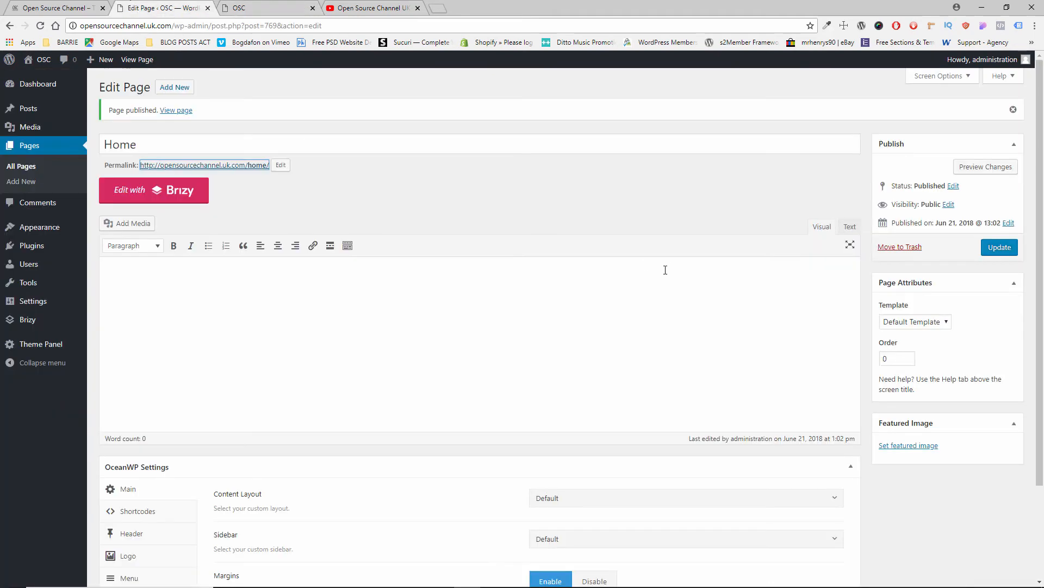
scroll(671, 269, down, 3)
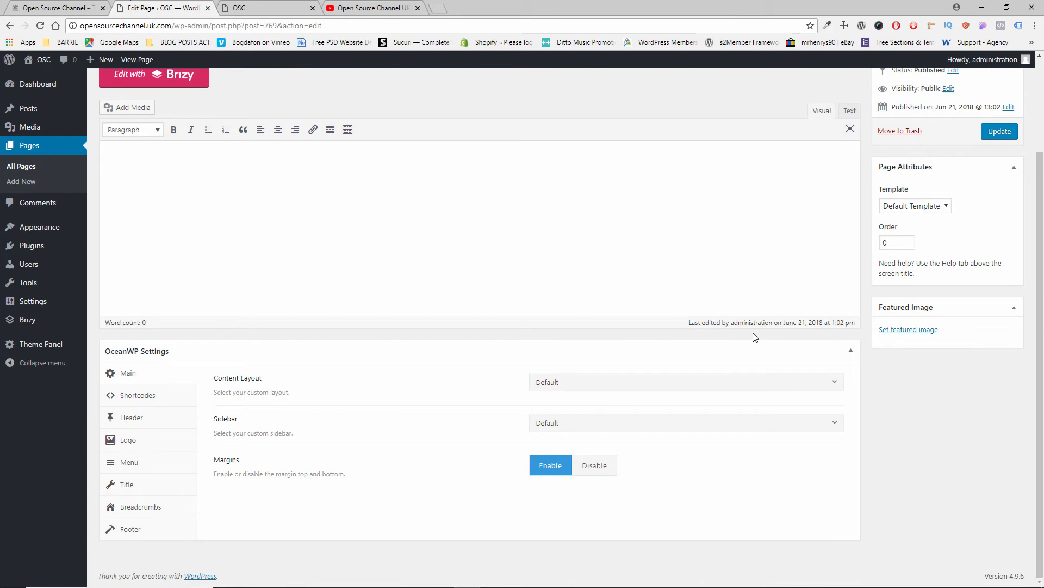
scroll(740, 319, up, 3)
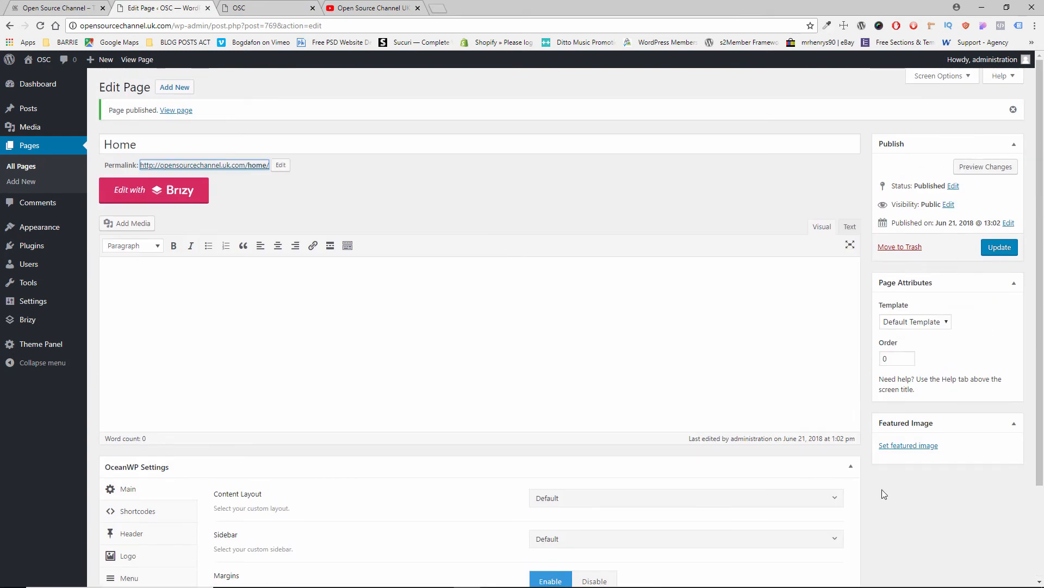
scroll(657, 299, down, 3)
scroll(711, 304, up, 3)
click(938, 79)
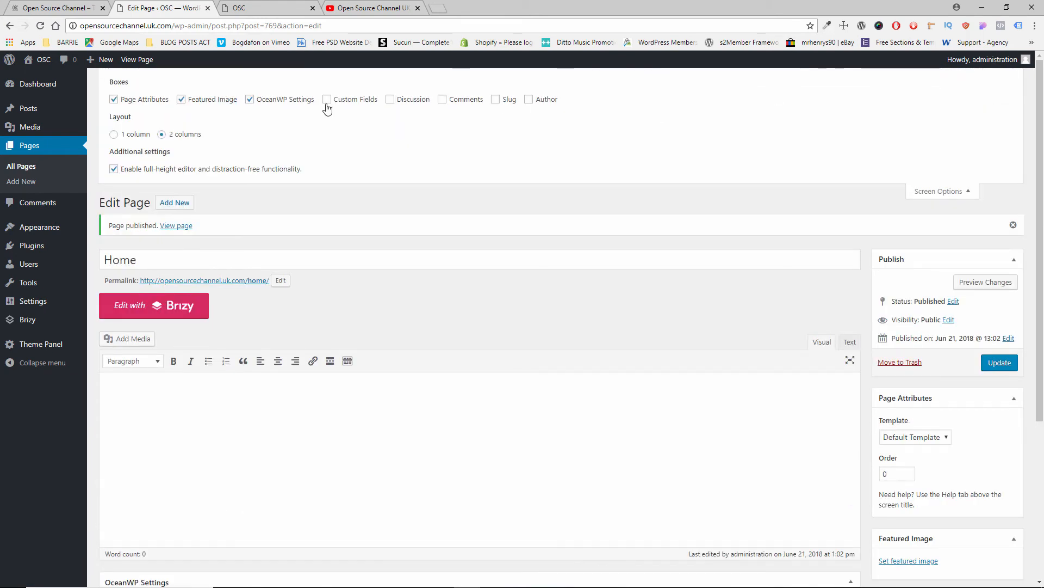
click(327, 101)
click(389, 101)
click(443, 100)
click(496, 101)
click(529, 100)
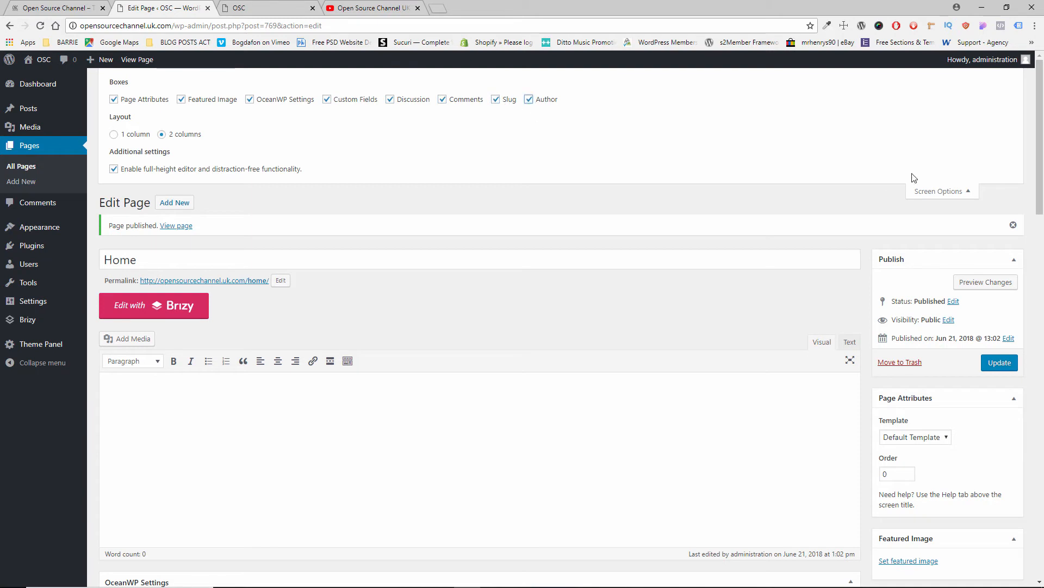
click(940, 192)
Look through the page's option boxes and the OceanWP Main settings, including the content layout and sidebar choices
scroll(834, 365, down, 7)
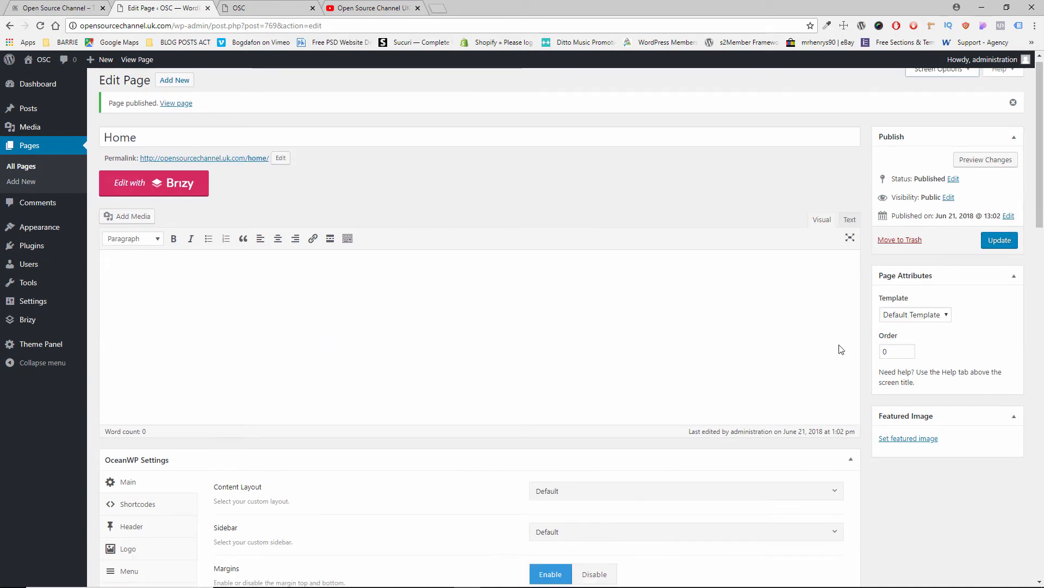
scroll(834, 364, down, 14)
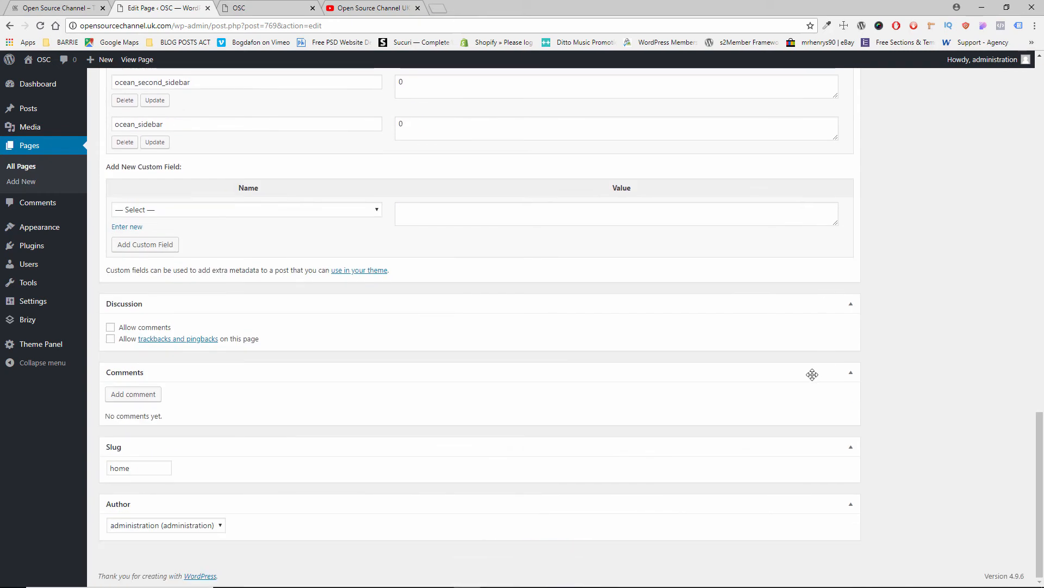
scroll(813, 374, up, 15)
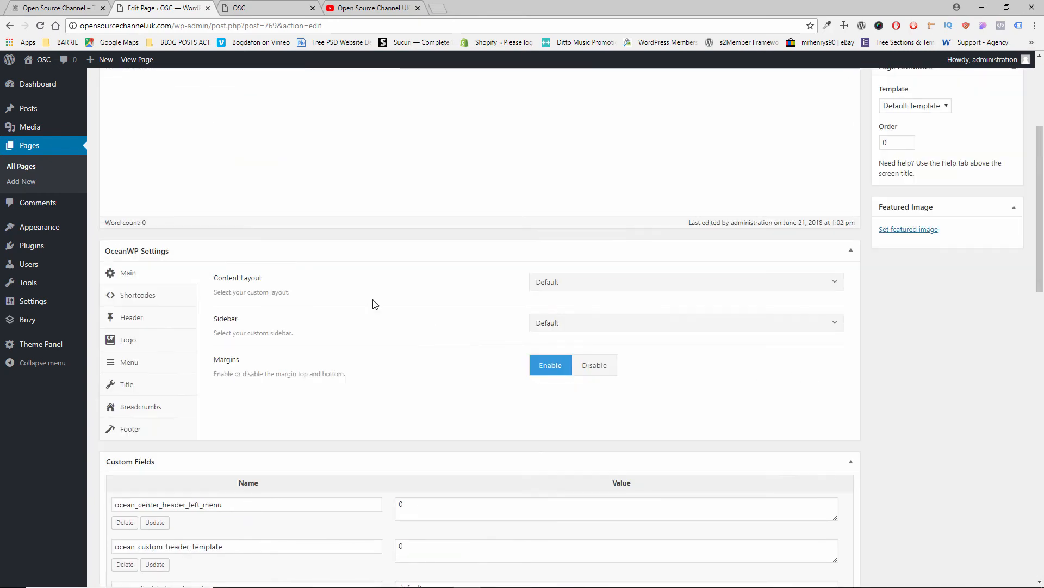
click(145, 322)
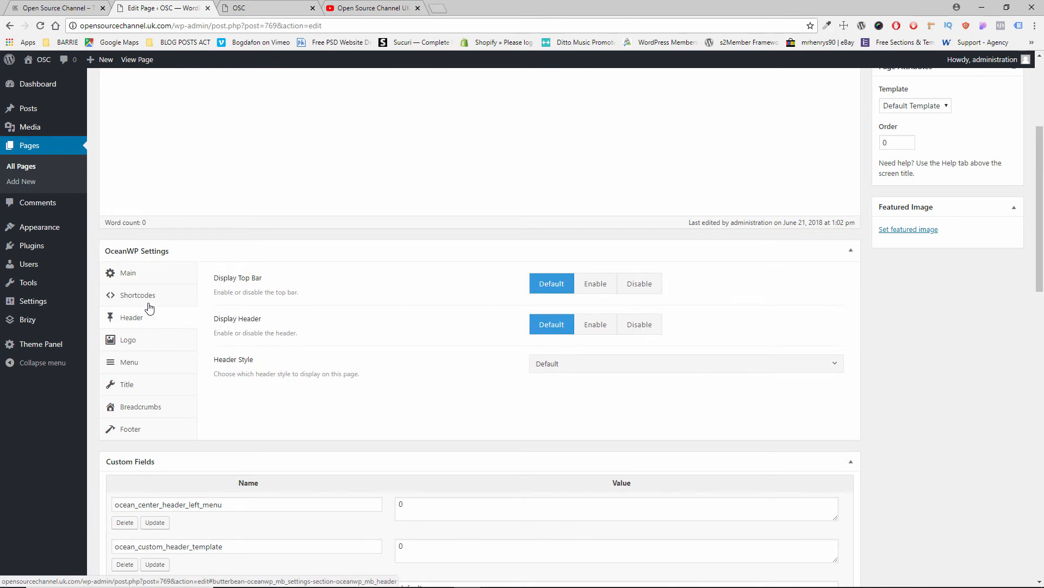
click(152, 275)
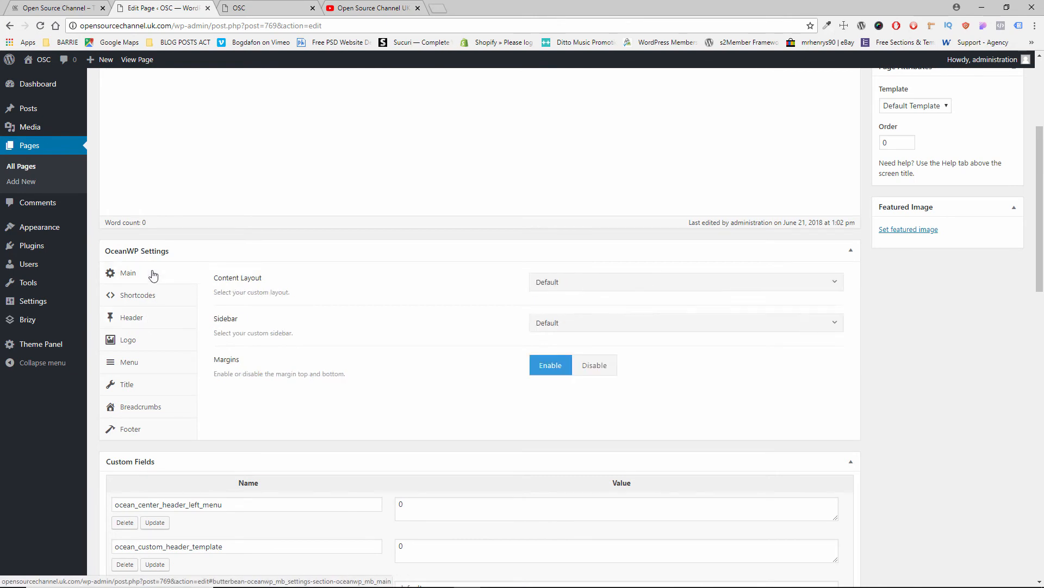
click(577, 290)
click(577, 289)
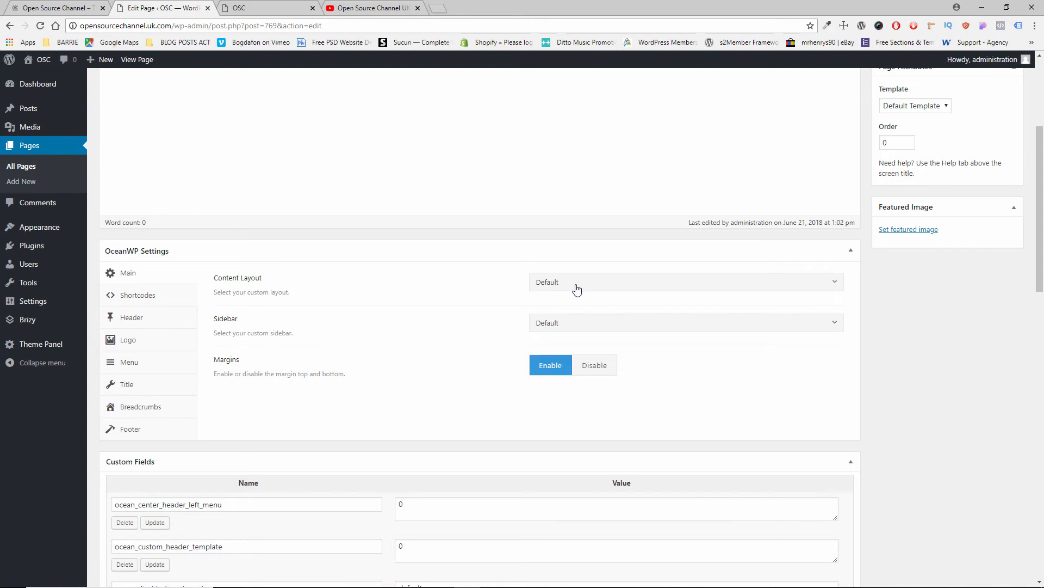
click(573, 325)
click(573, 326)
Review the OceanWP Shortcodes, Header, Logo and Menu settings available for the Home page
click(148, 295)
click(144, 320)
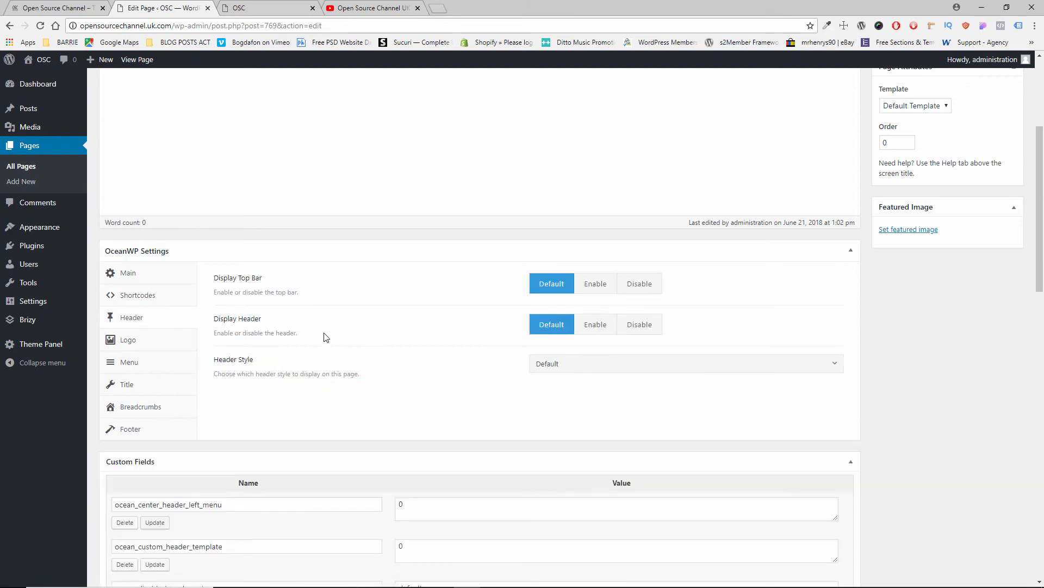
scroll(347, 331, down, 1)
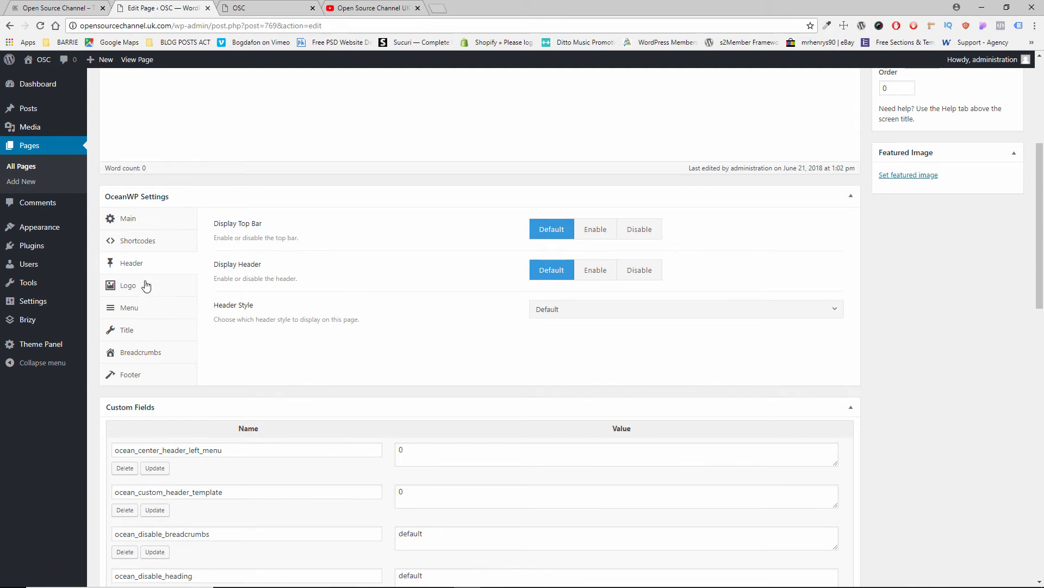
click(146, 289)
scroll(335, 293, down, 2)
scroll(326, 315, up, 2)
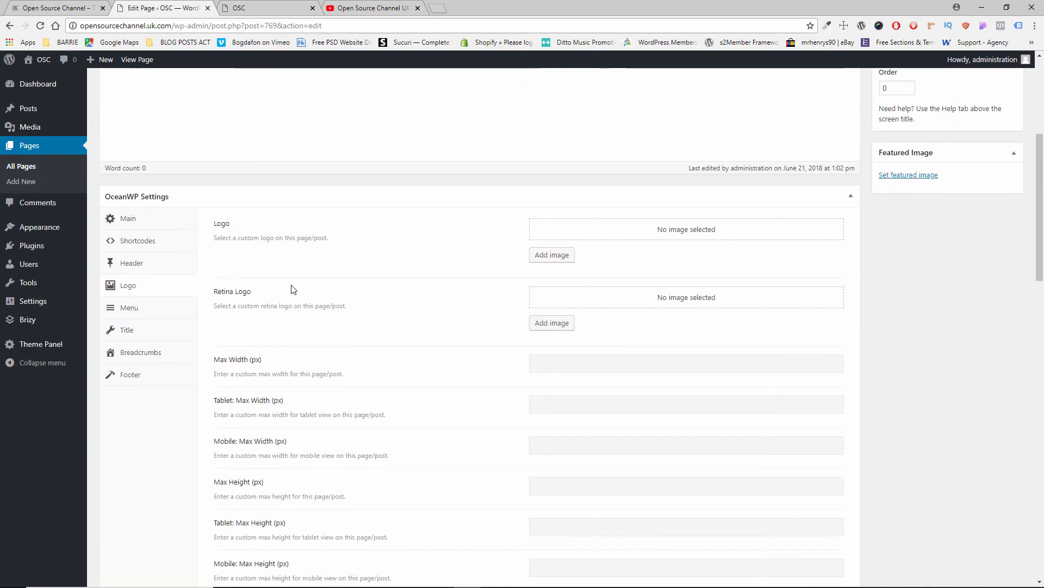
click(139, 313)
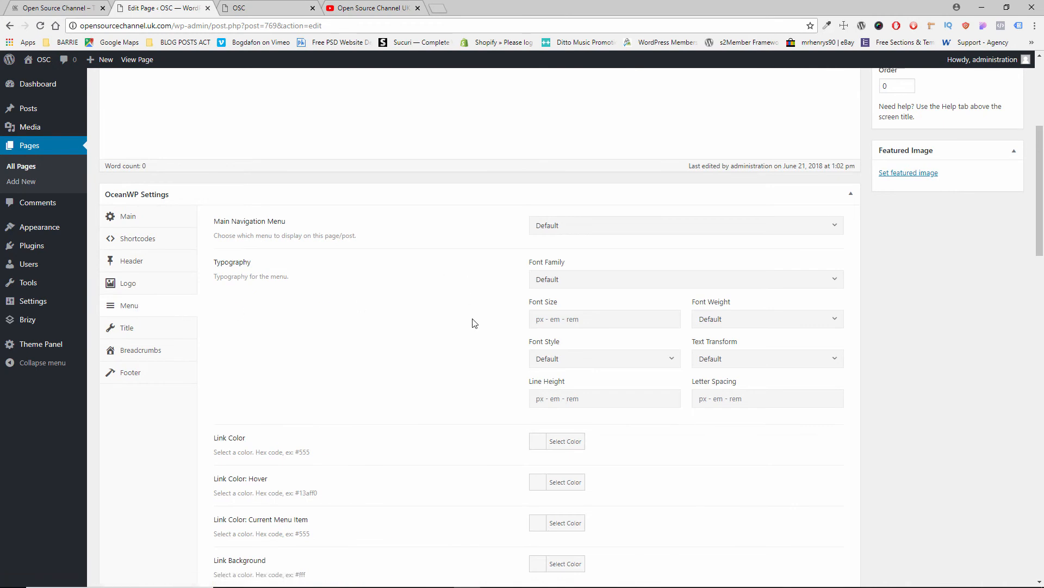
scroll(472, 319, down, 5)
scroll(471, 323, up, 4)
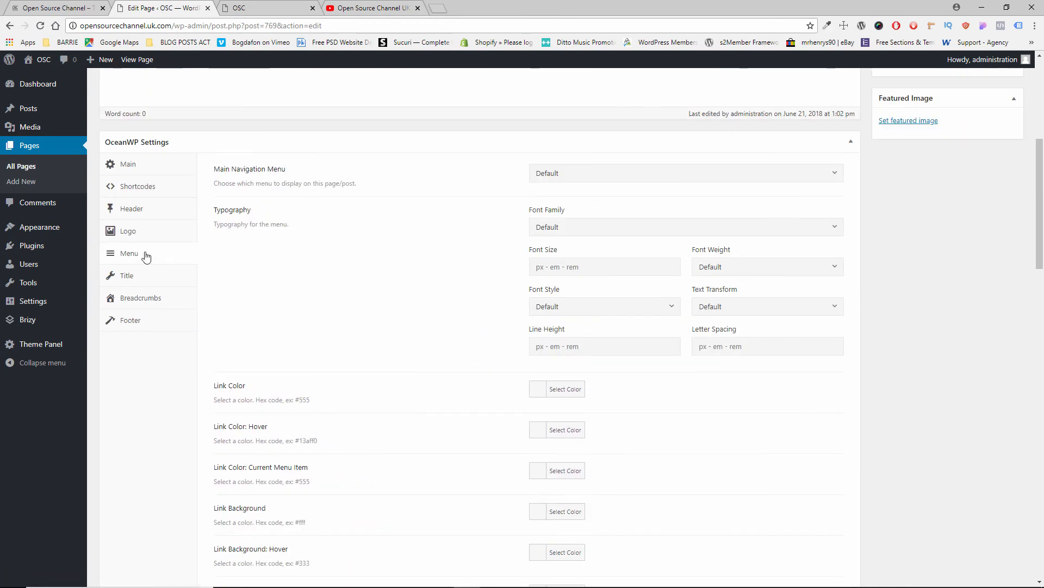
Disable Display Page Title in the Home page's OceanWP Title settings and update the page
click(137, 277)
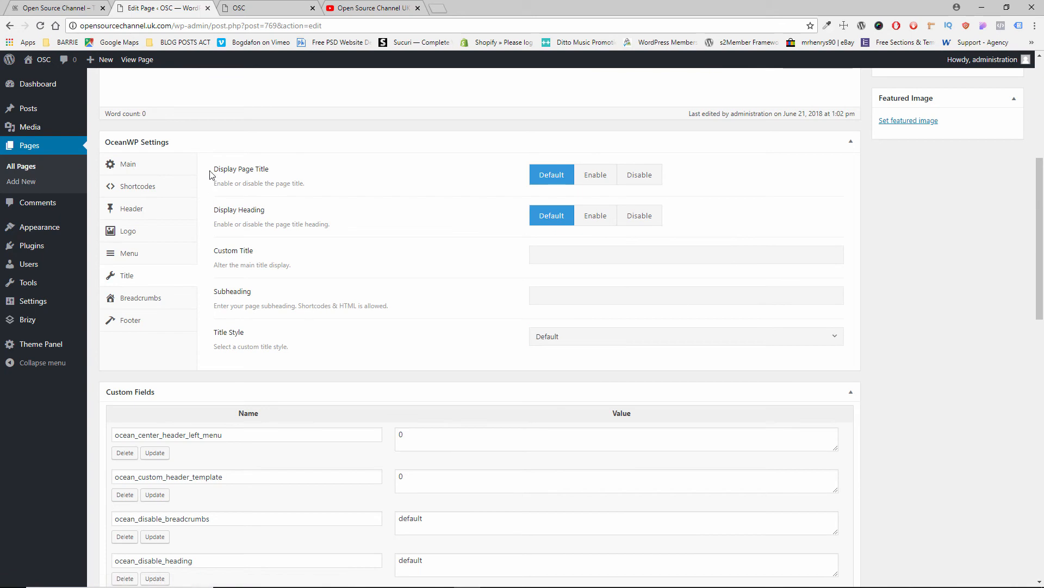
click(640, 176)
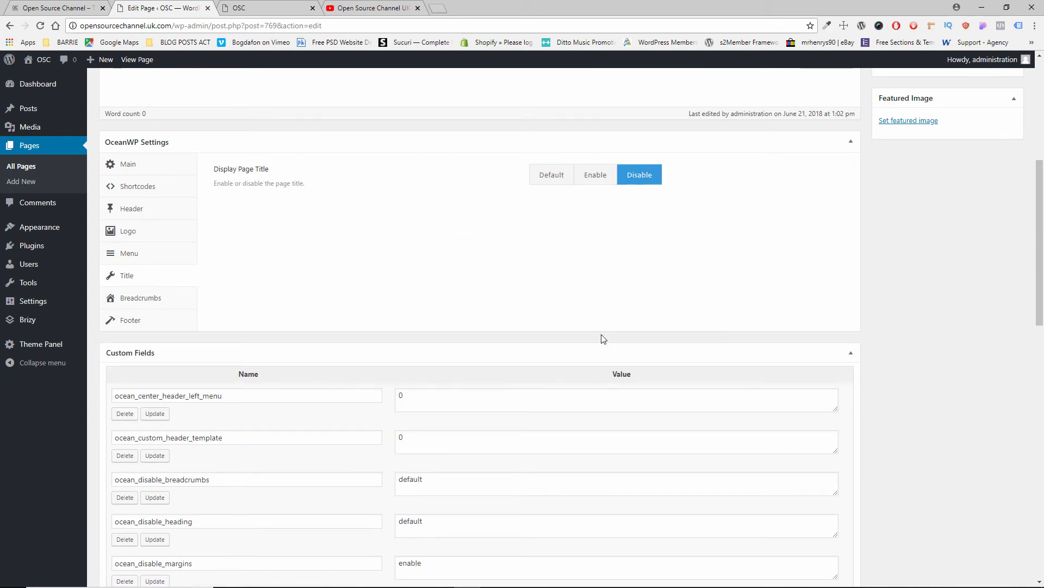
scroll(609, 332, up, 6)
click(1007, 255)
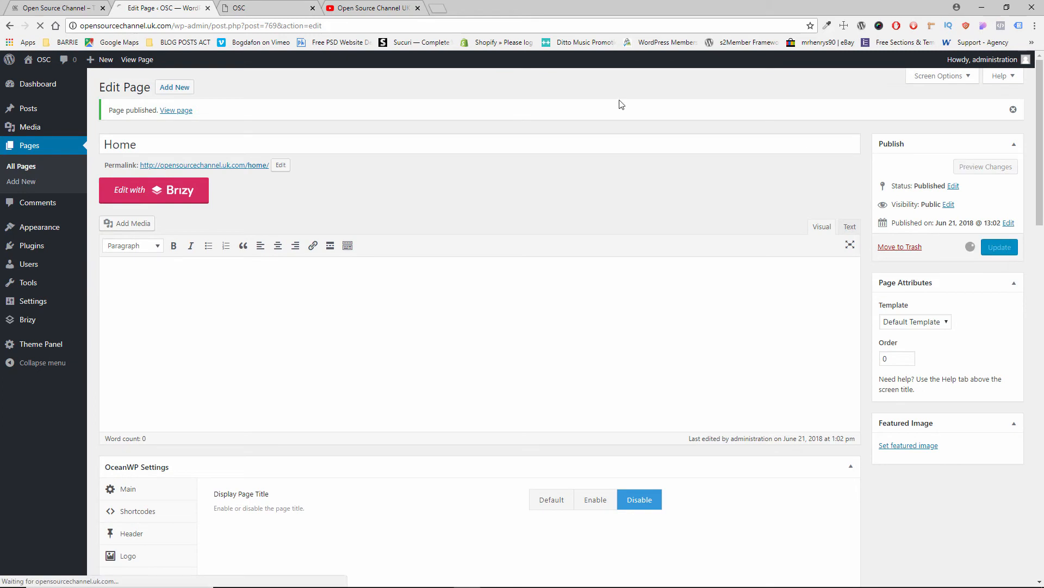
Reload the site's front page to check the page title area
click(242, 5)
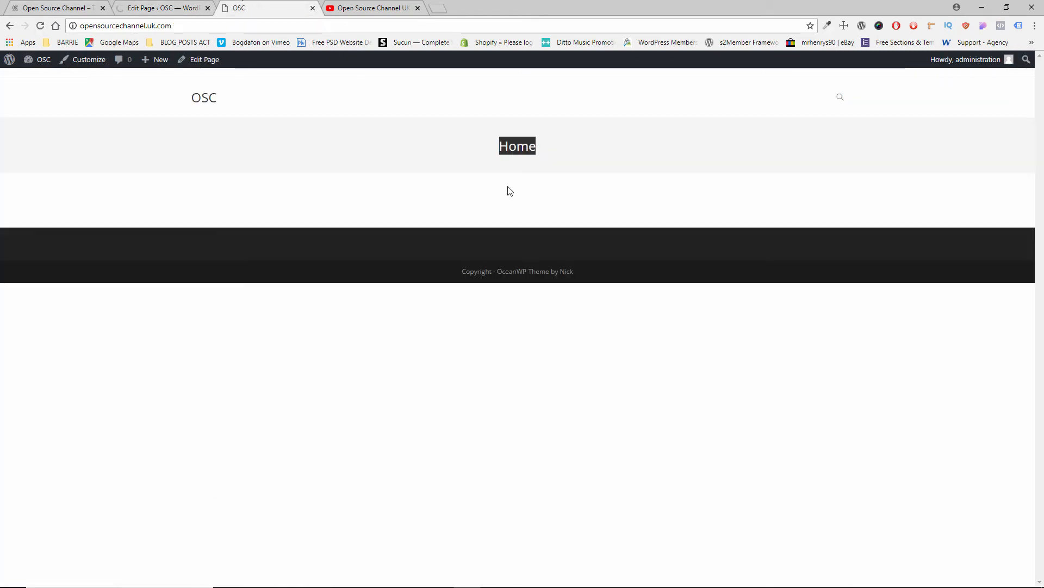
click(522, 140)
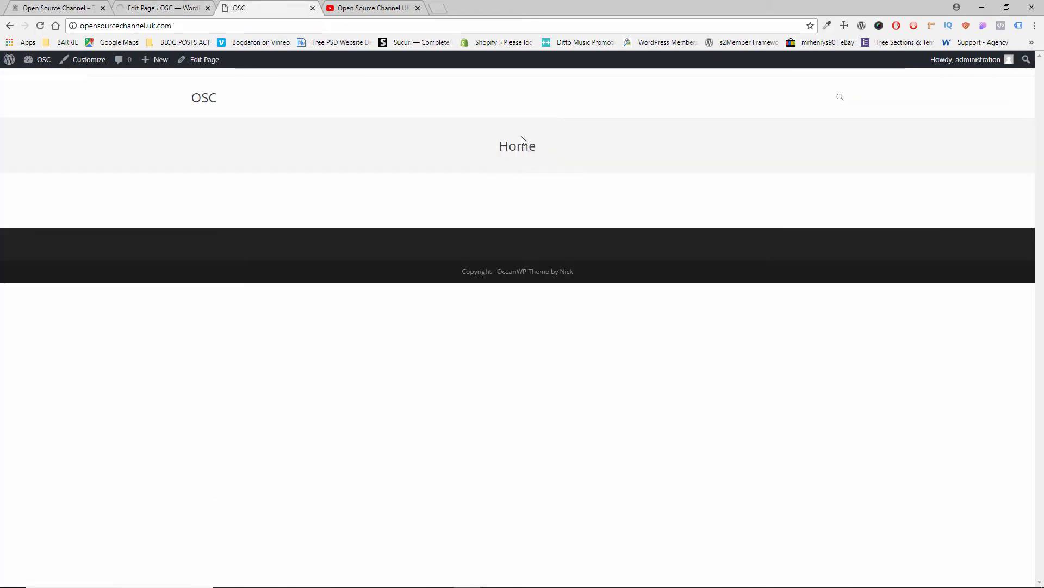
click(40, 26)
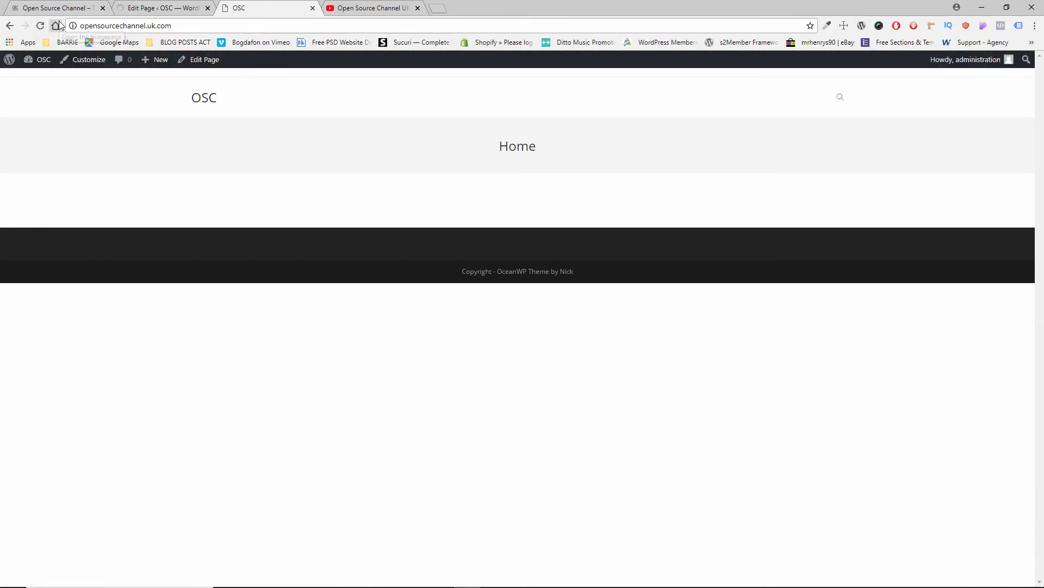
click(59, 26)
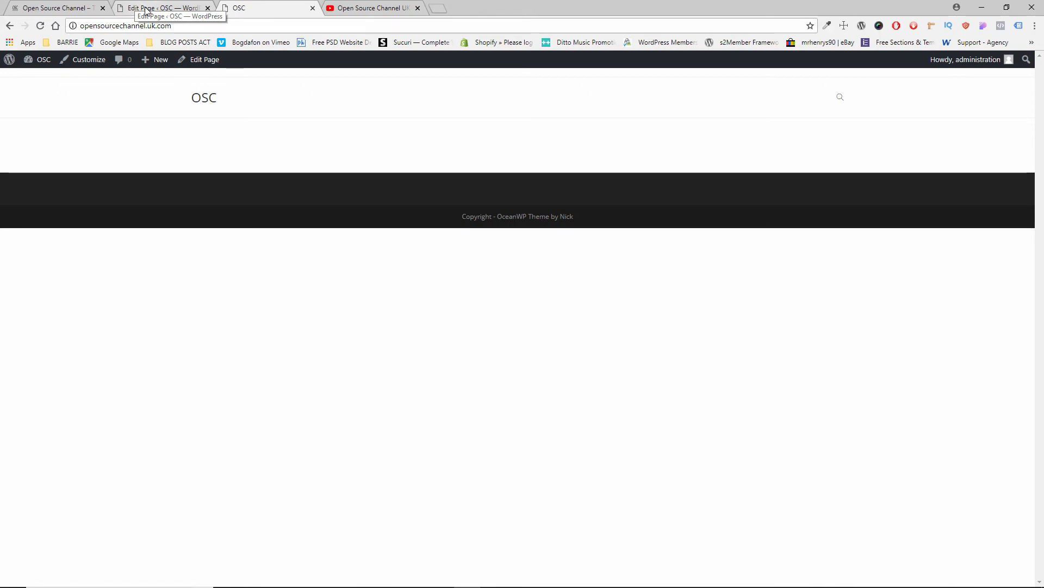
Return to the Home page's edit screen and open the page for editing with Brizy
click(146, 9)
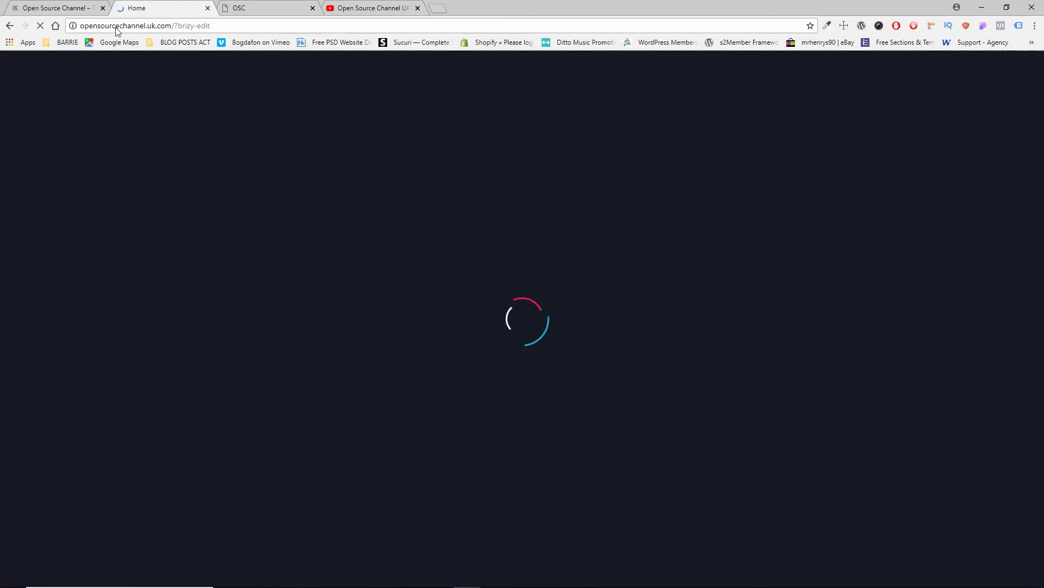
click(442, 9)
text(192.168.1.69)
key(Return)
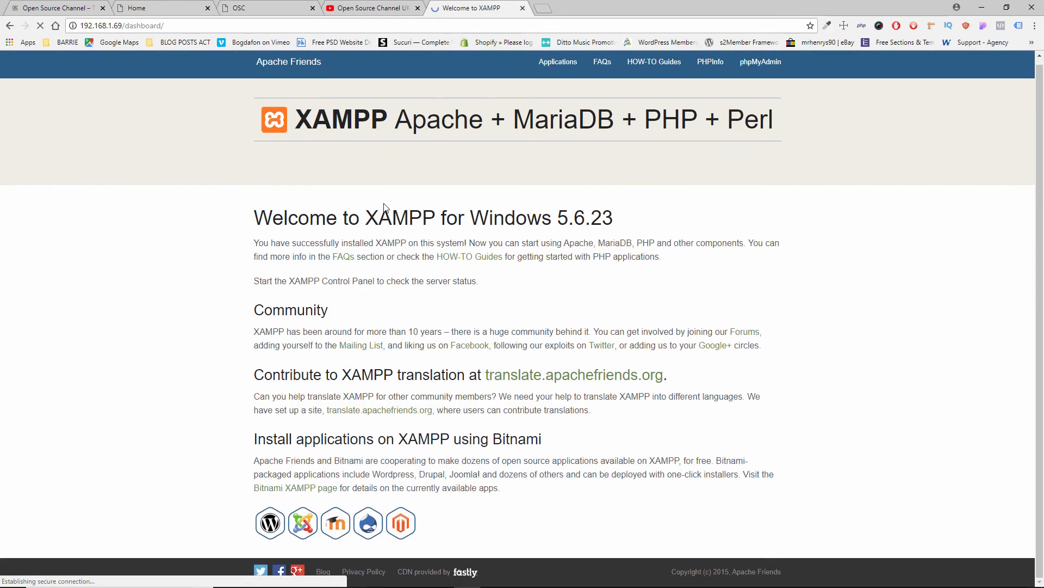
click(522, 7)
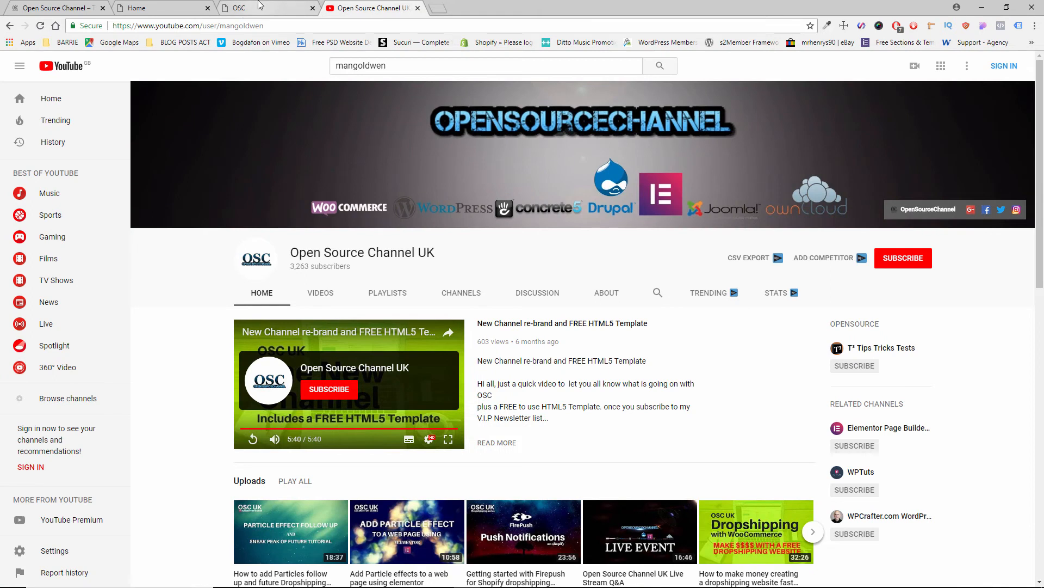
click(261, 8)
click(166, 7)
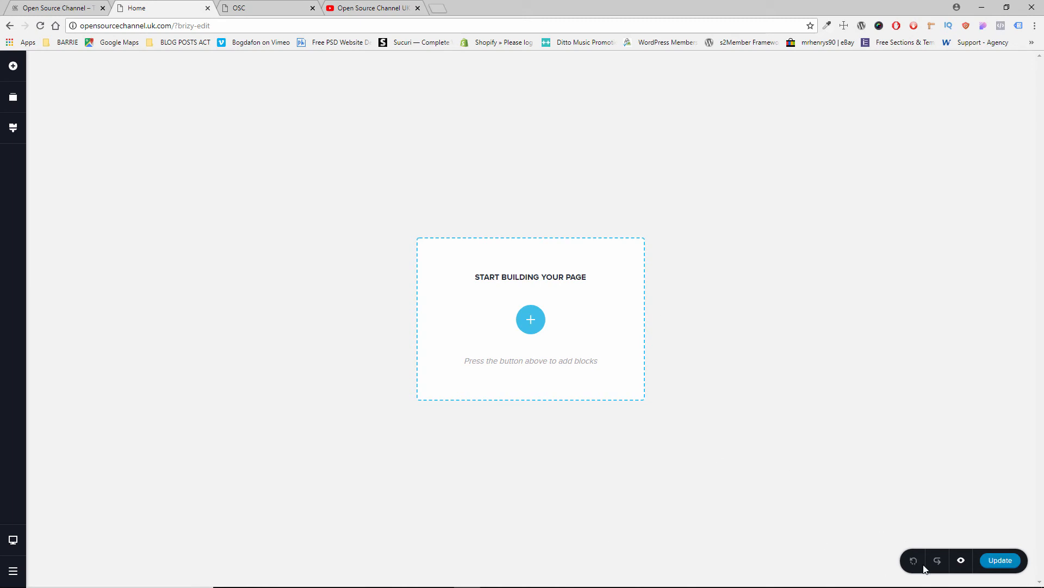
Preview the Home page from the Brizy editor, close the preview, and compare it with the live front page before returning to the editor
click(961, 564)
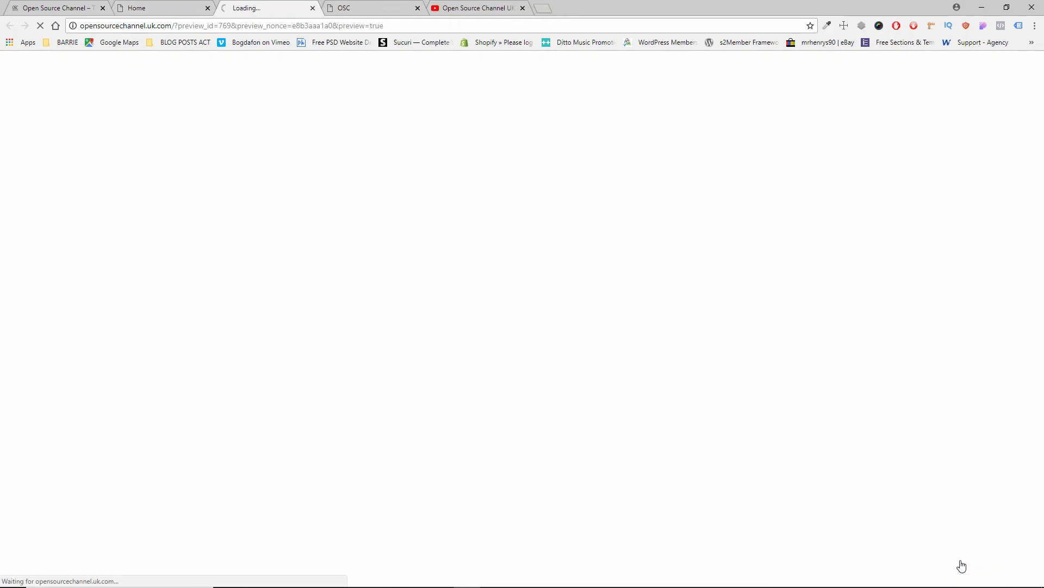
click(172, 7)
click(274, 8)
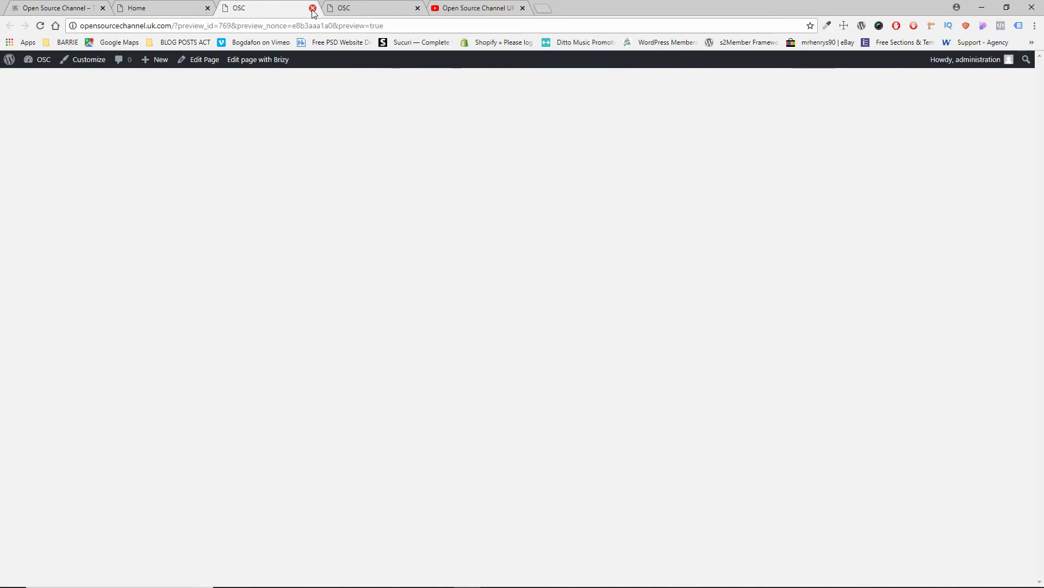
click(313, 8)
click(268, 8)
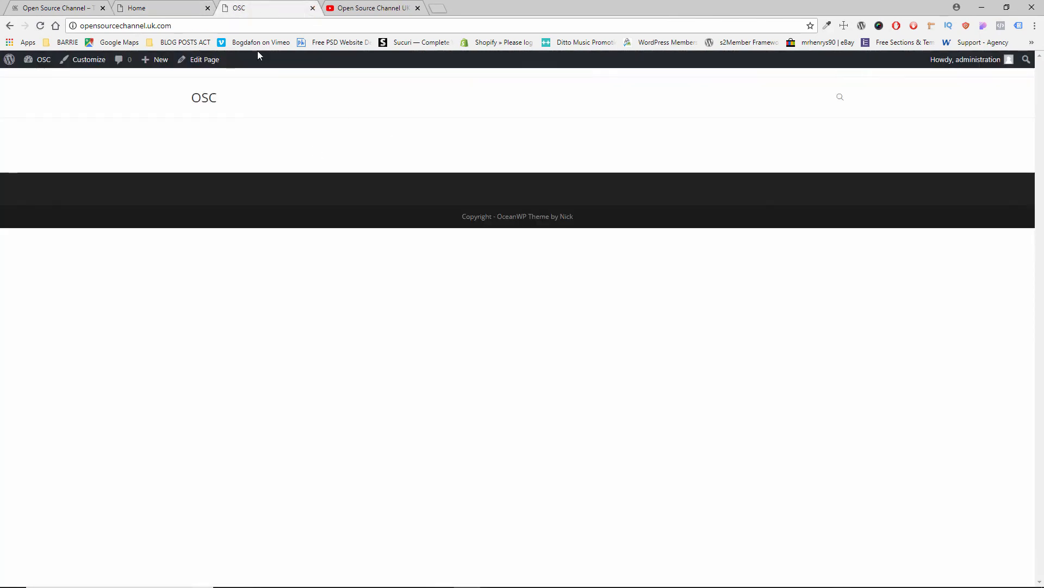
click(159, 7)
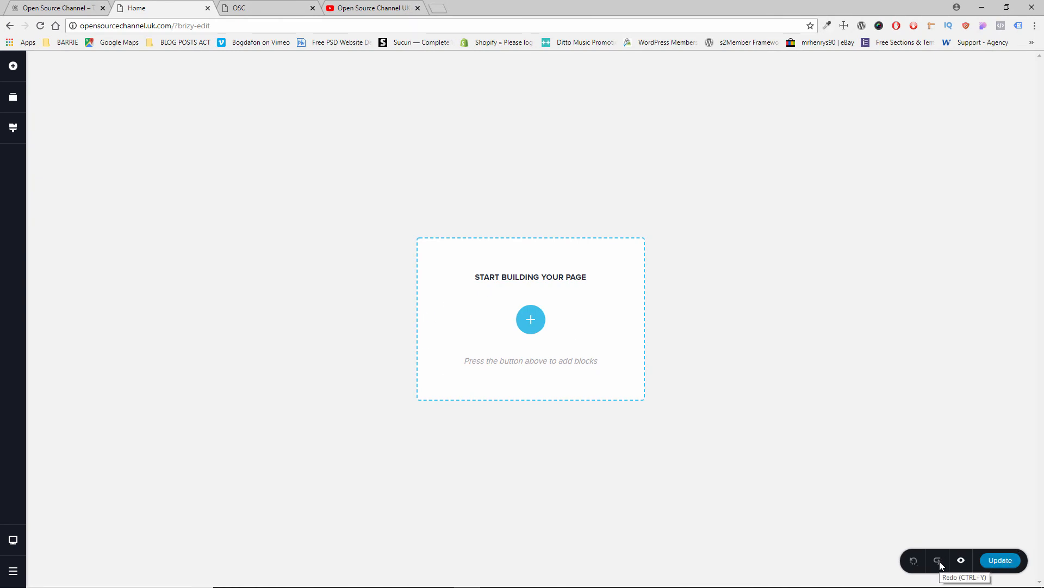
Examine Brizy's Add Elements, Reorder Blocks and Styling options, including the full list of text styles
click(12, 69)
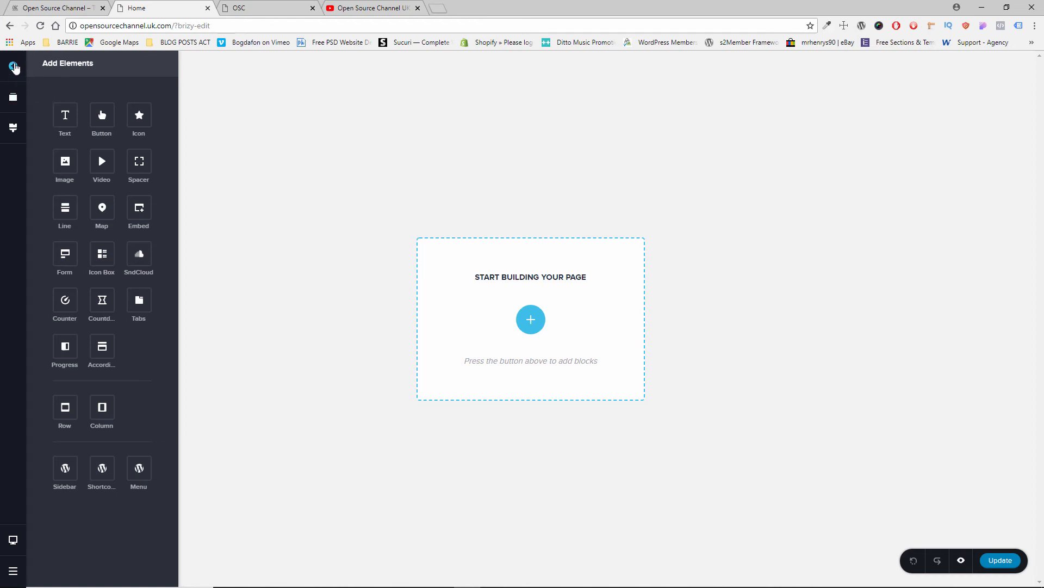
click(13, 99)
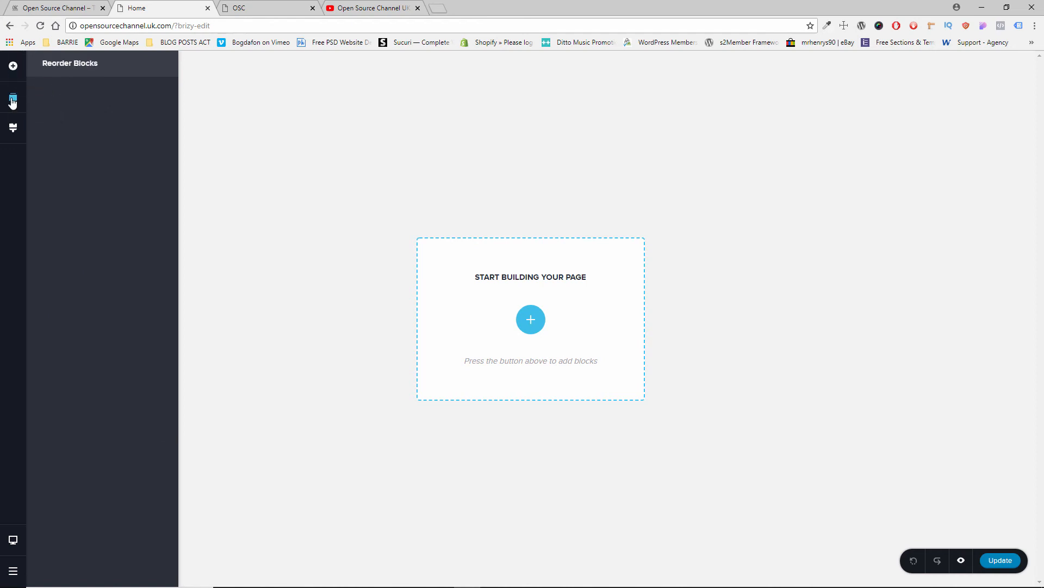
click(14, 135)
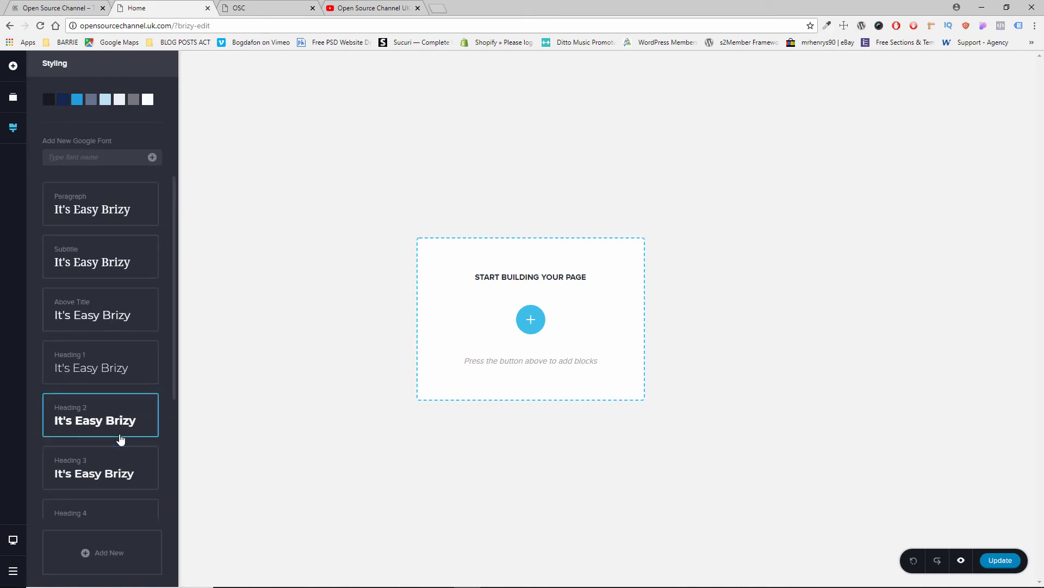
drag(175, 344, 184, 476)
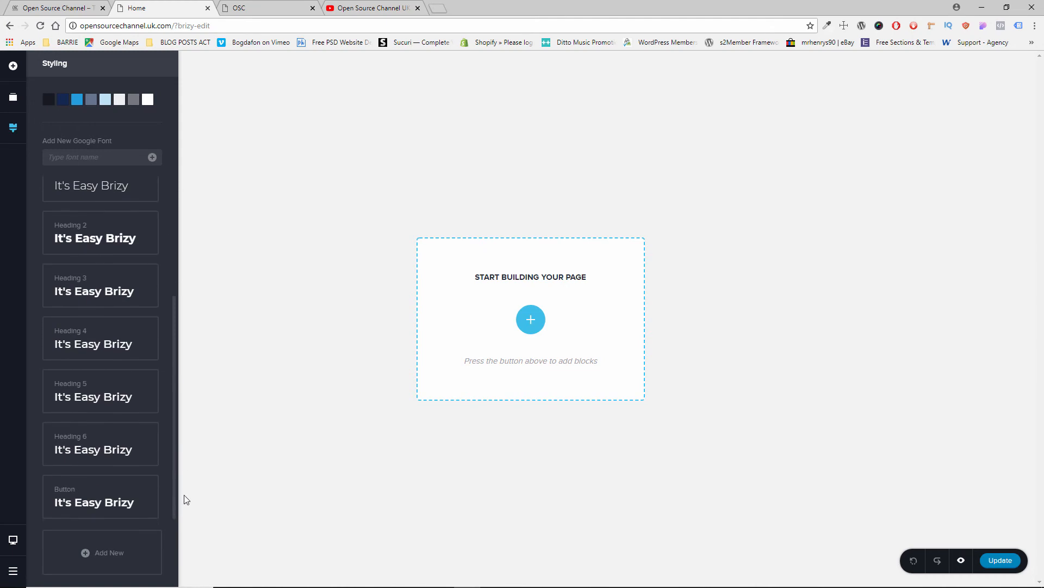
Review the Styling text styles from Paragraph through Heading 6 and Button
drag(190, 362, 169, 181)
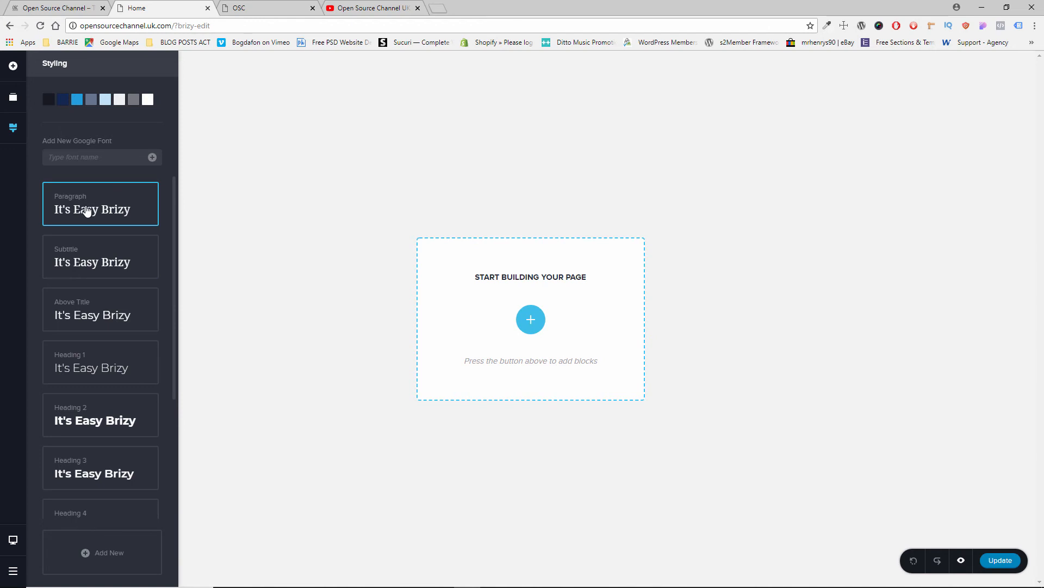
scroll(77, 265, down, 1)
scroll(76, 265, down, 1)
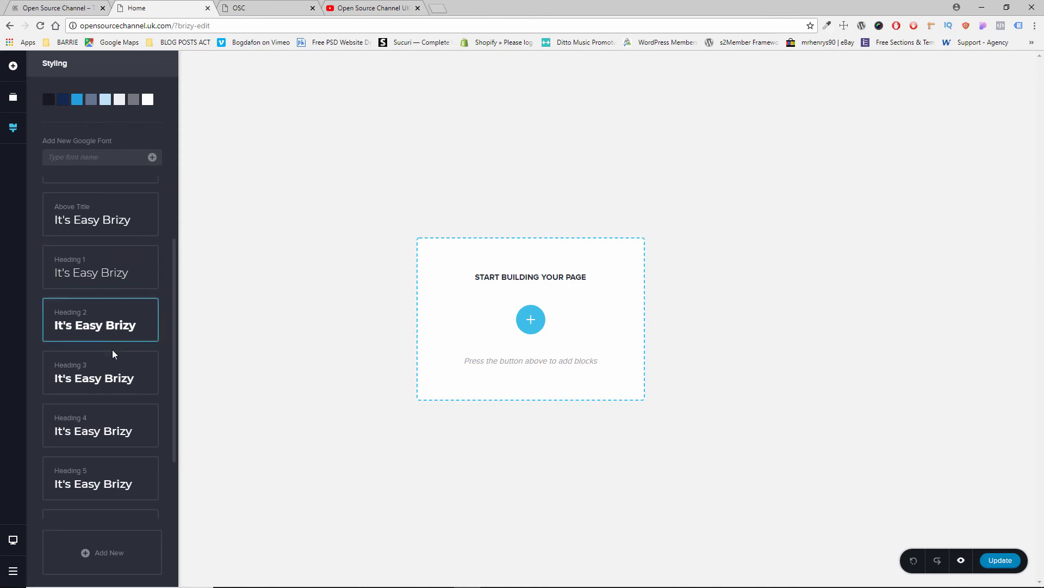
scroll(111, 357, down, 2)
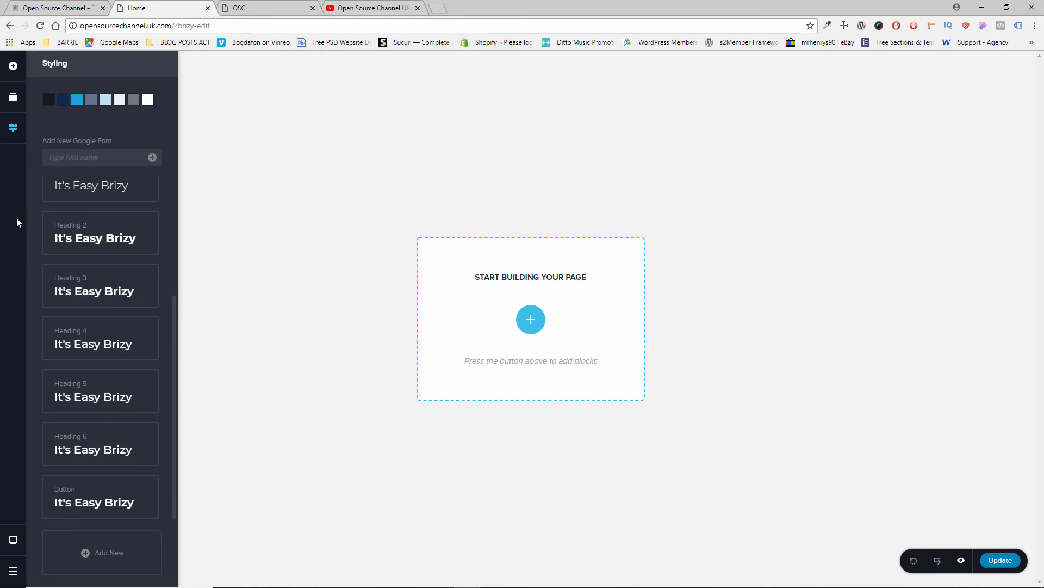
Switch the editor to the Mobile view and return it to the Desktop view
click(13, 541)
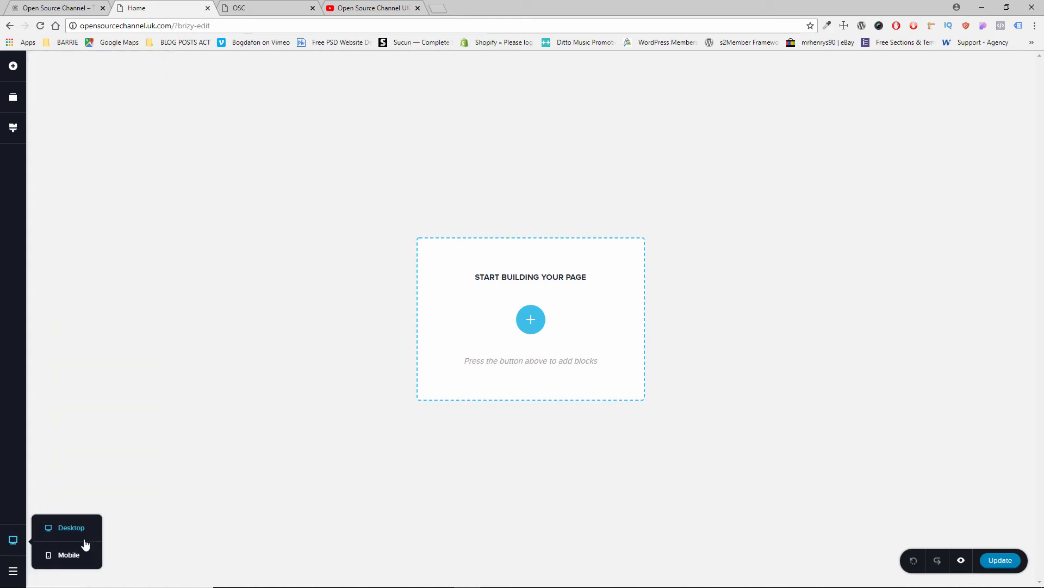
click(69, 554)
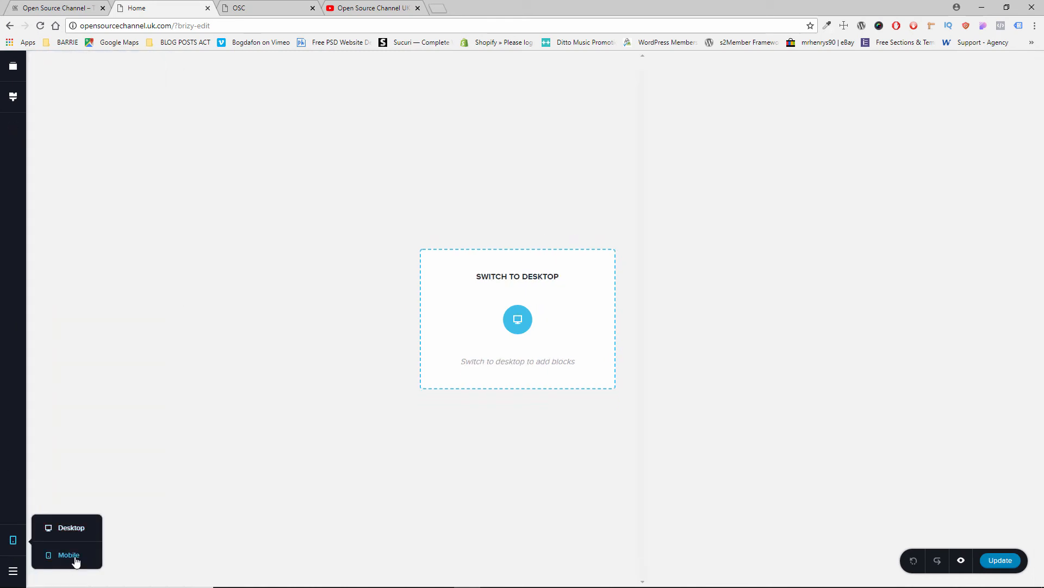
click(69, 530)
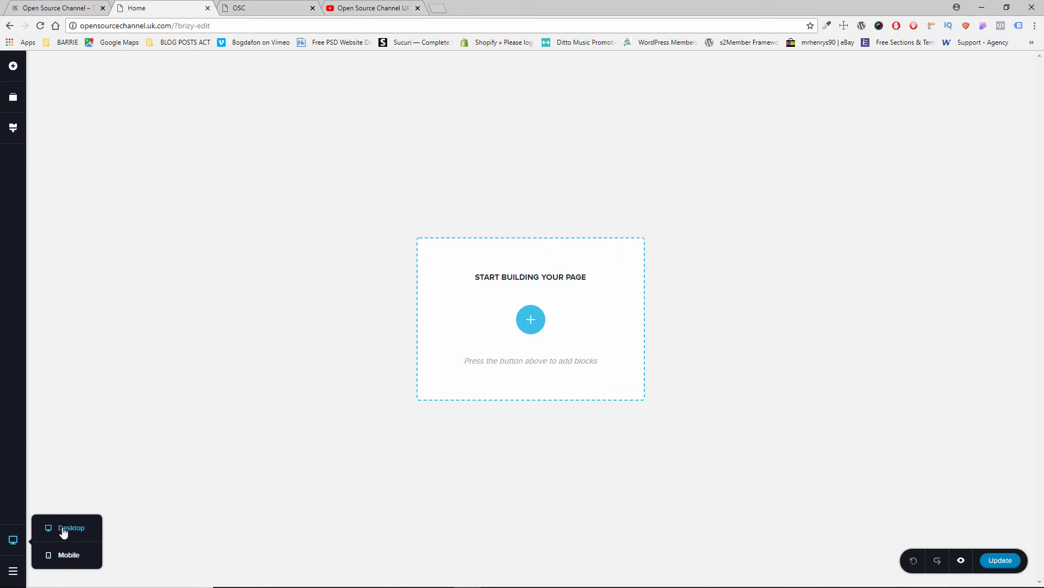
Compare Brizy's Page Template options with the Template choices on the Home page's WordPress edit screen, and return to the editor
click(14, 578)
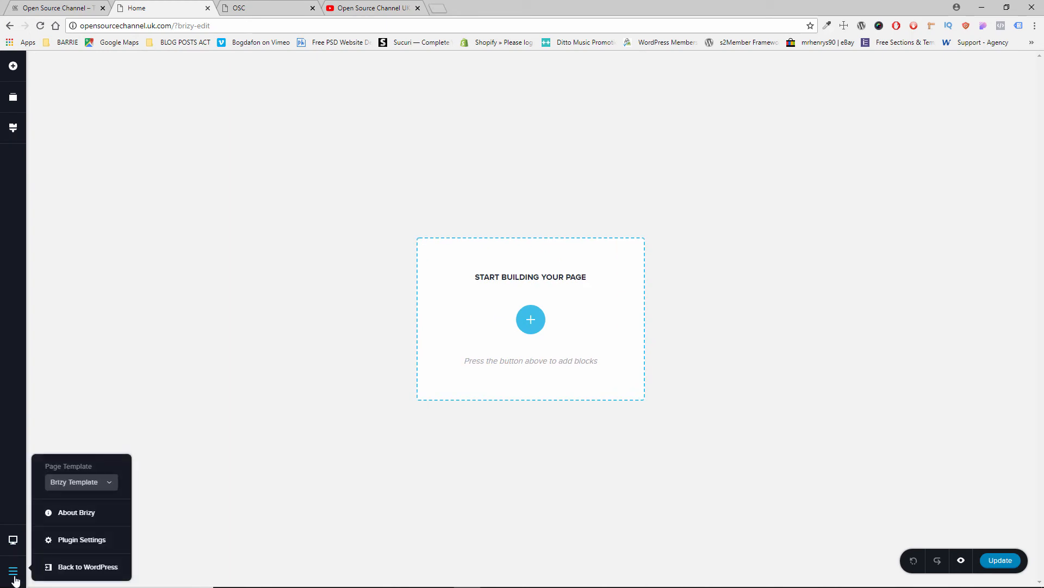
click(104, 486)
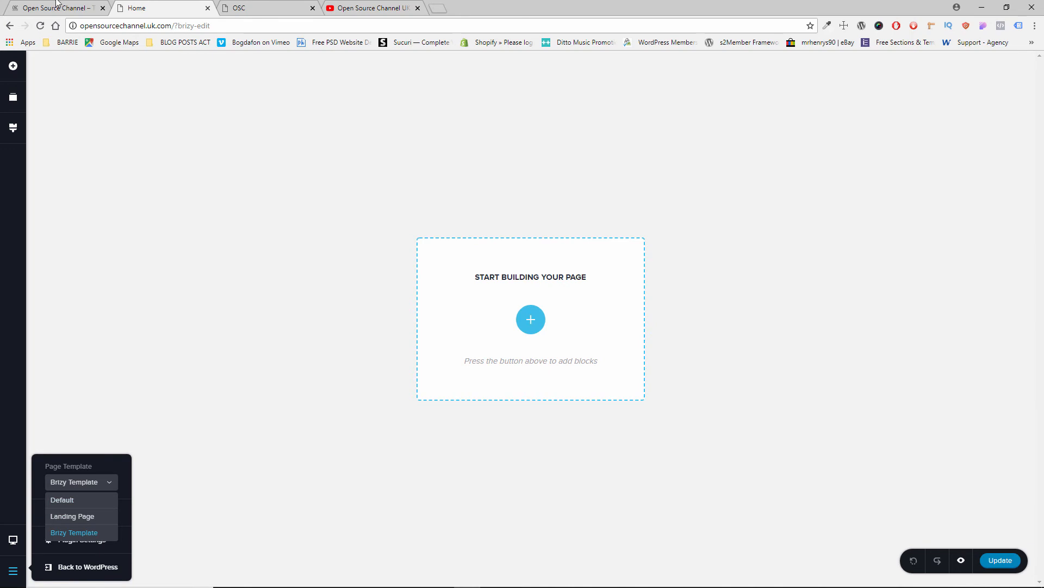
click(76, 7)
click(169, 8)
click(227, 5)
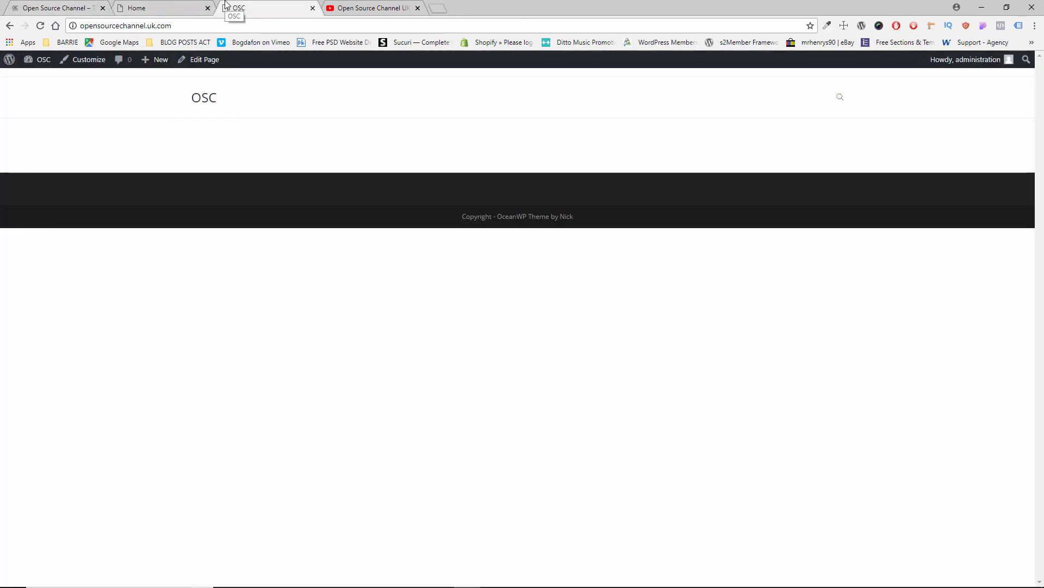
click(193, 60)
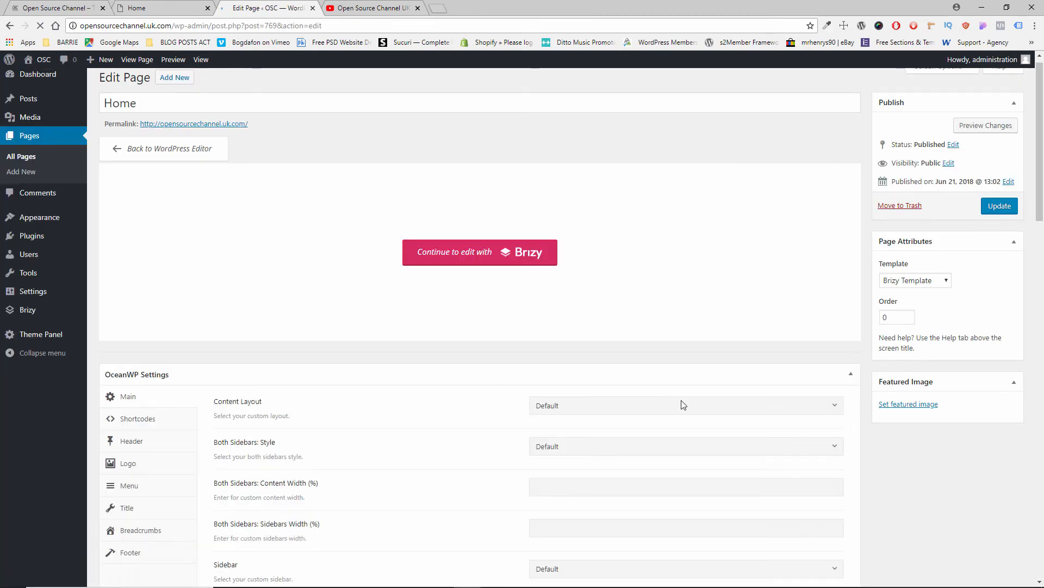
scroll(925, 277, down, 4)
scroll(911, 260, up, 4)
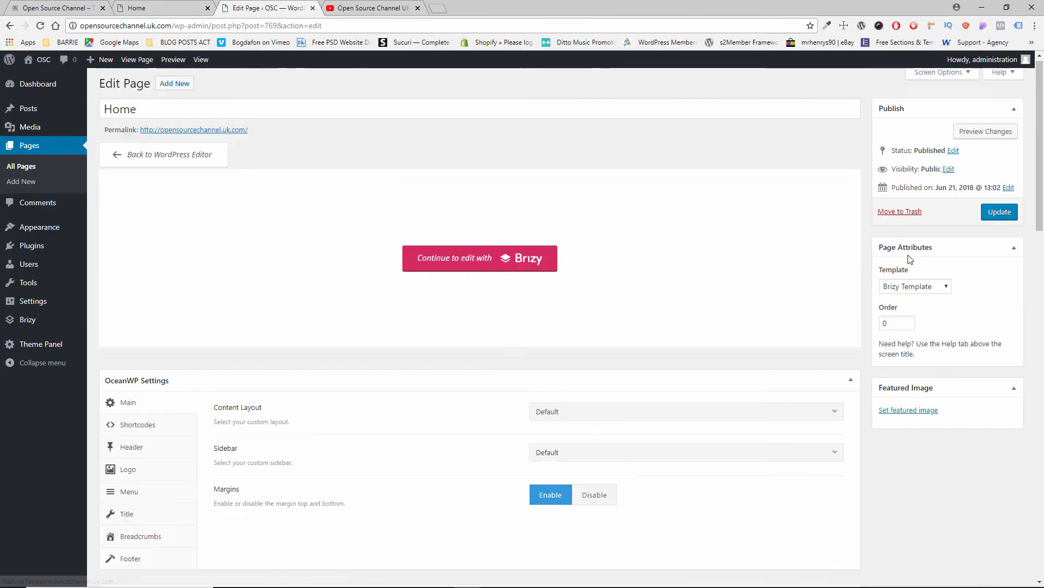
click(912, 288)
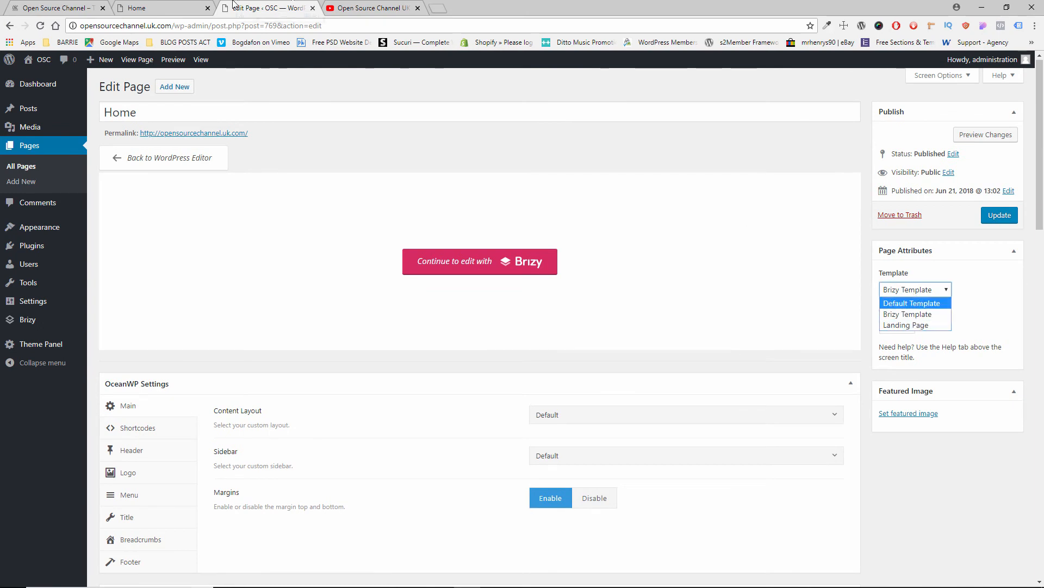
click(136, 8)
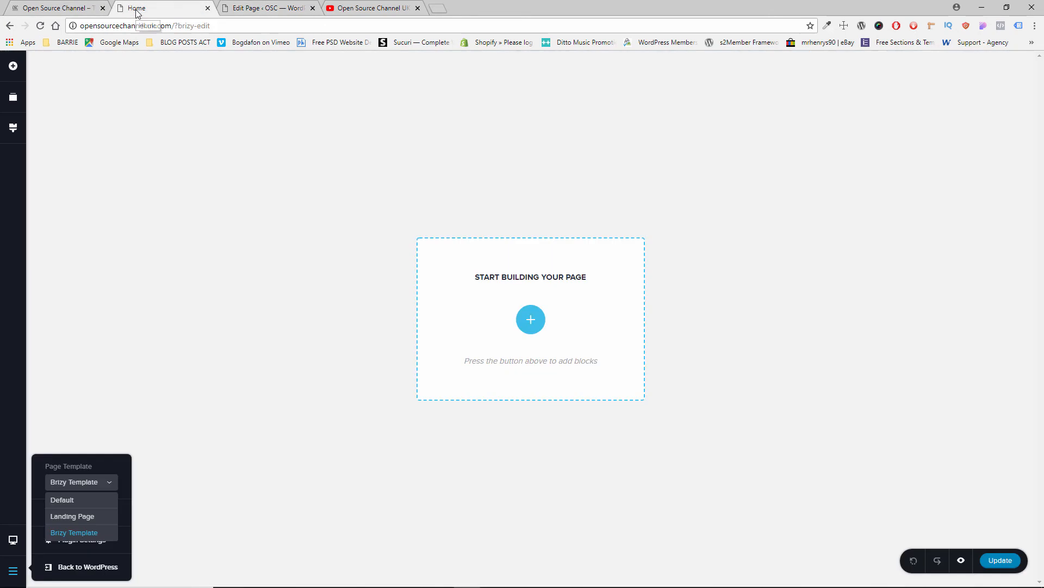
Review the post types and excluded roles in Brizy's Plugin Settings, then return to the page editor
click(112, 481)
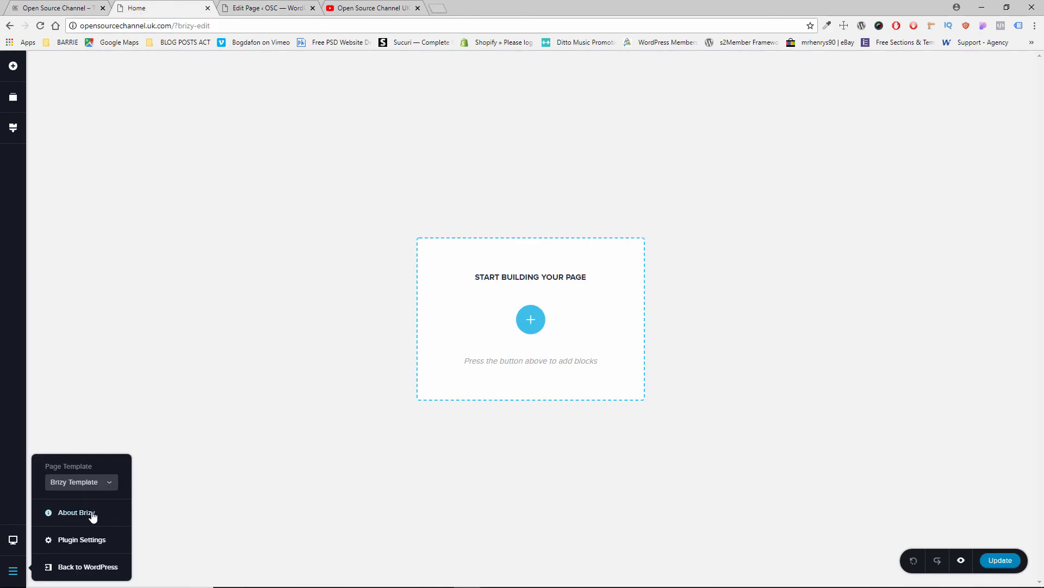
click(80, 540)
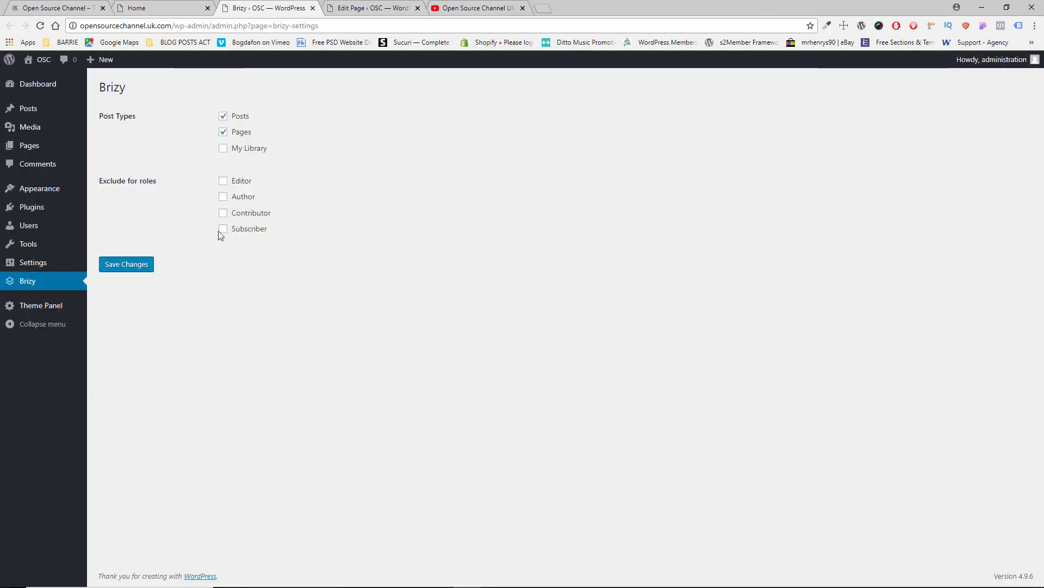
click(312, 8)
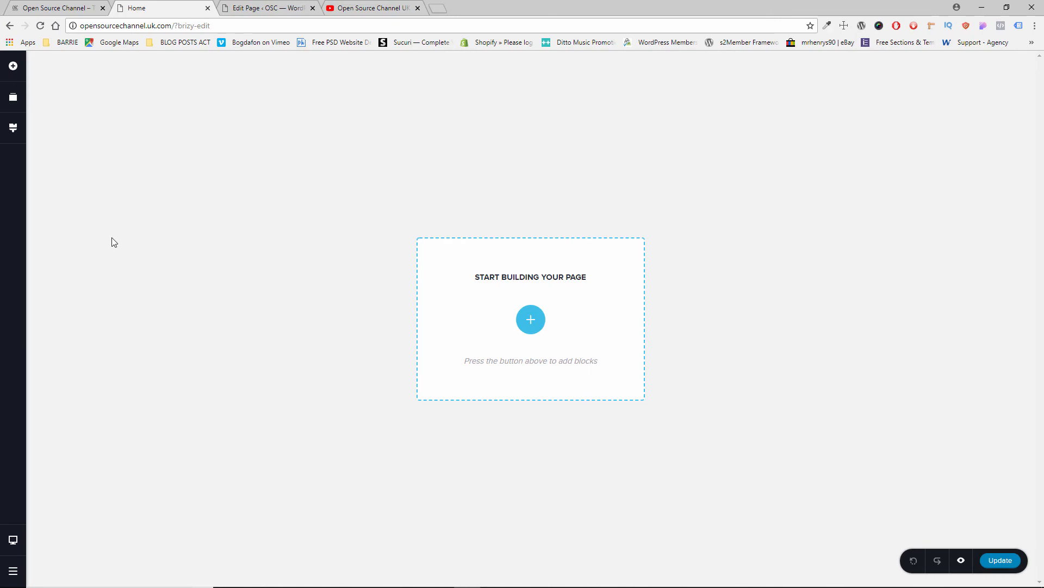
View the Add Elements list, then open the block library and browse the Light blocks and their categories
click(13, 66)
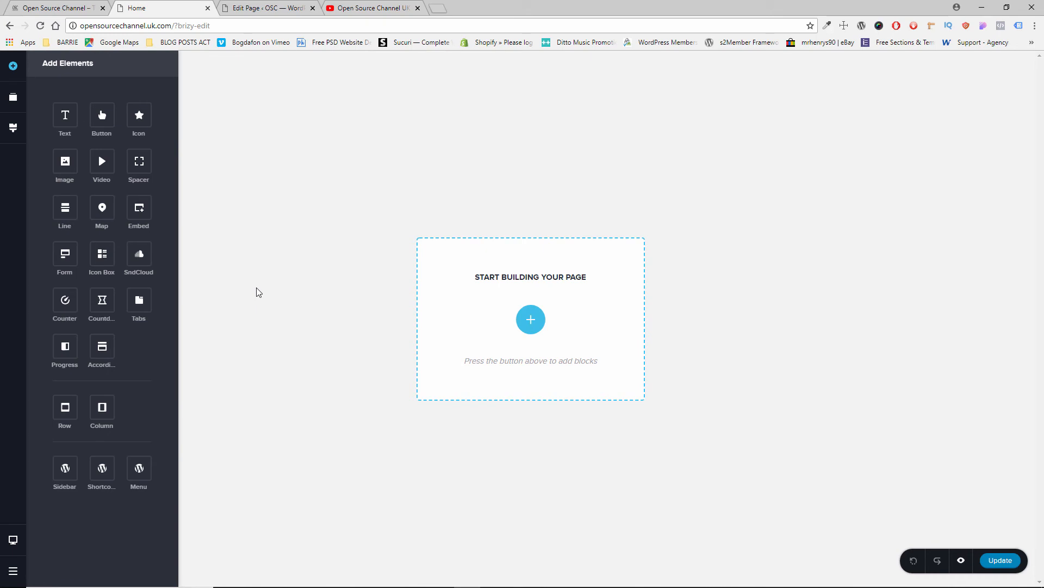
click(531, 319)
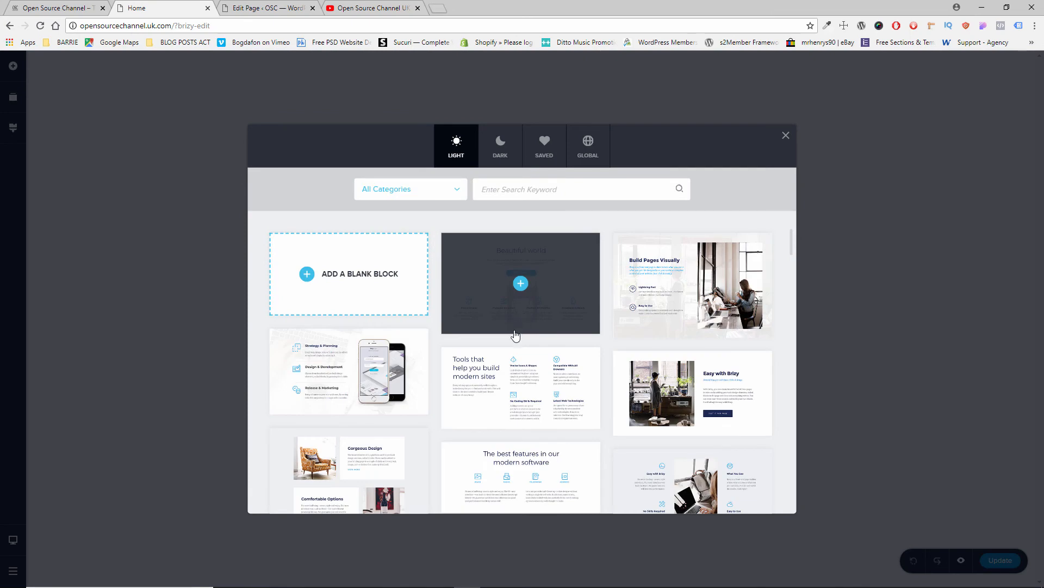
scroll(517, 333, down, 5)
scroll(514, 336, down, 3)
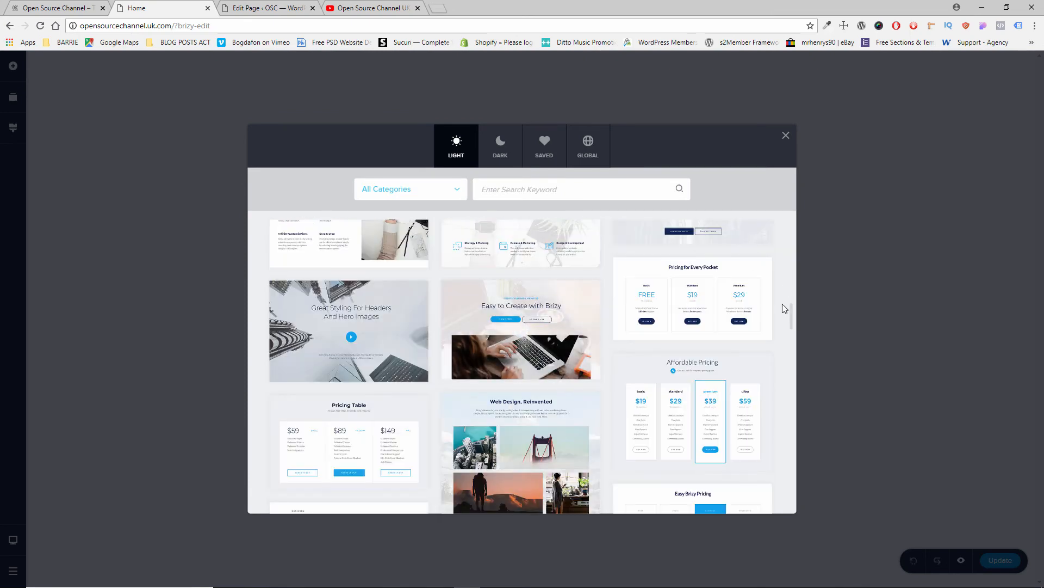
drag(791, 316, 786, 214)
click(453, 190)
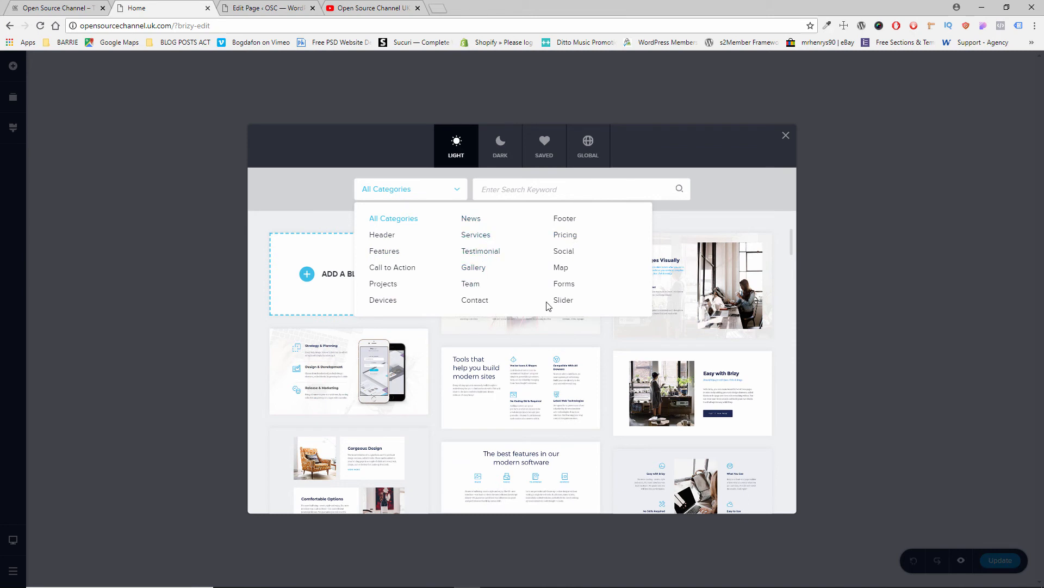
Compare the category lists of the Dark and Light blocks, ending on the Light blocks
click(507, 153)
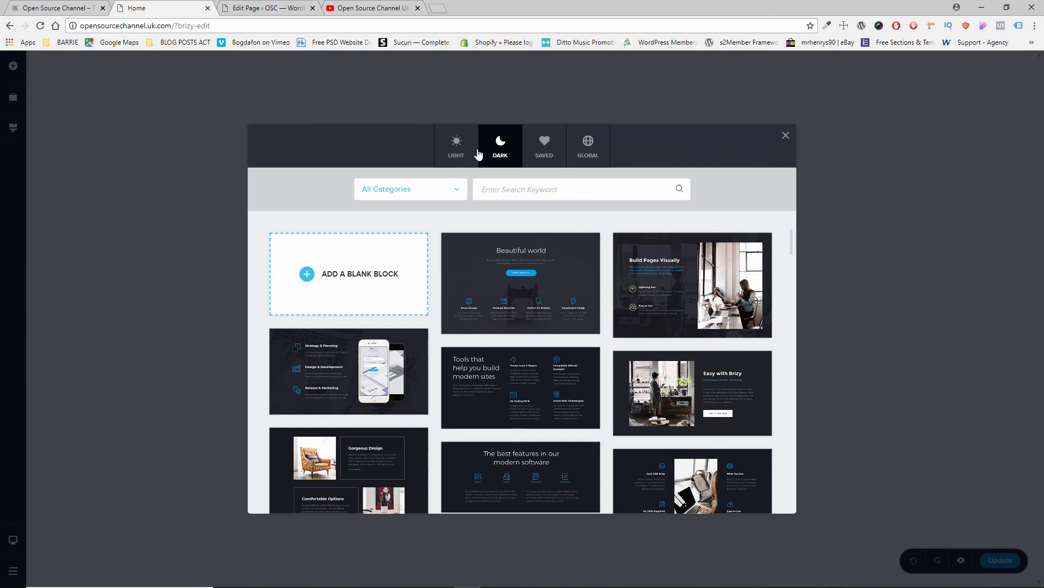
click(444, 197)
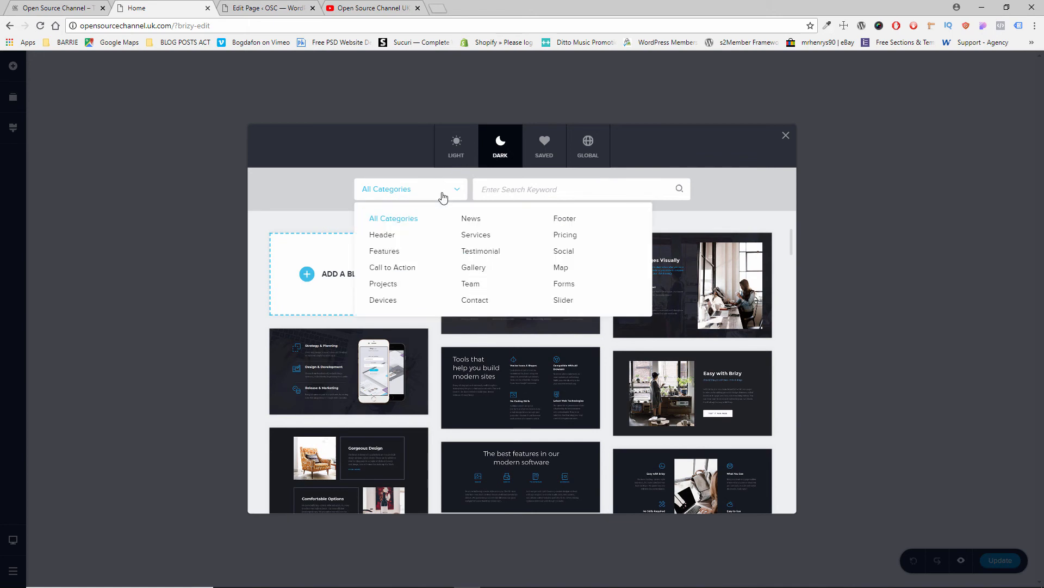
click(459, 157)
click(430, 197)
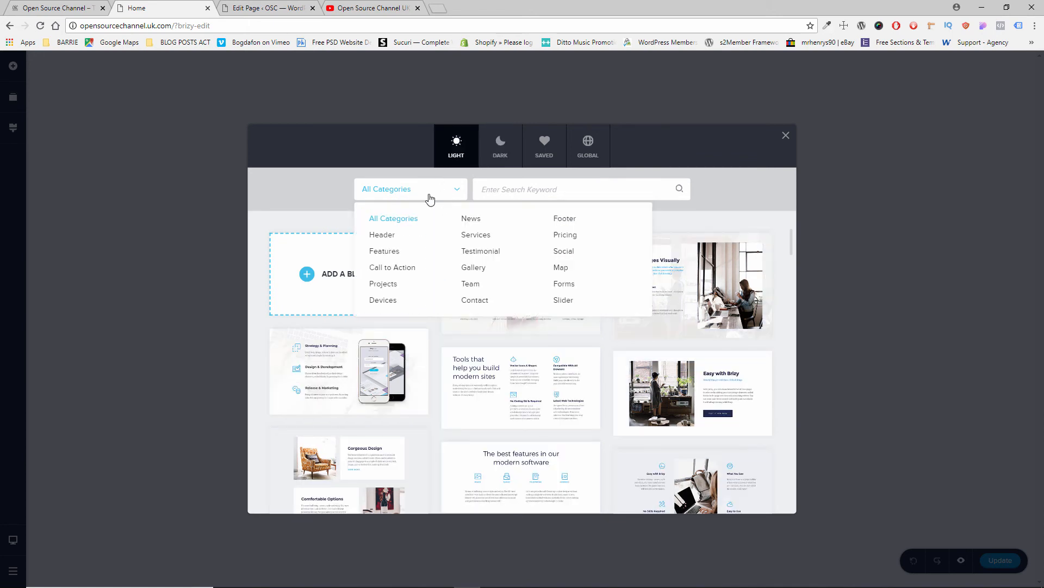
click(487, 159)
click(448, 189)
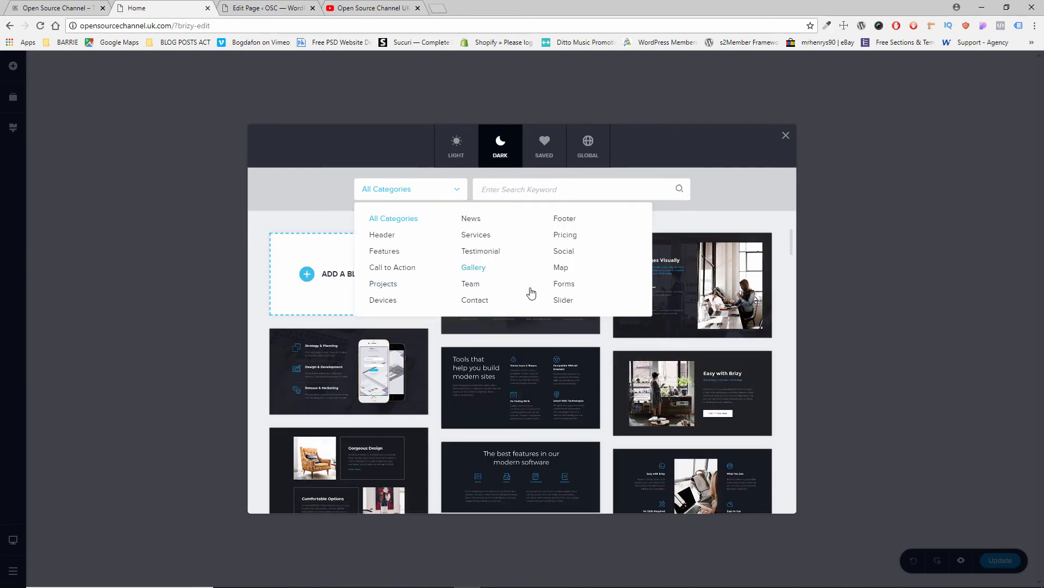
click(465, 150)
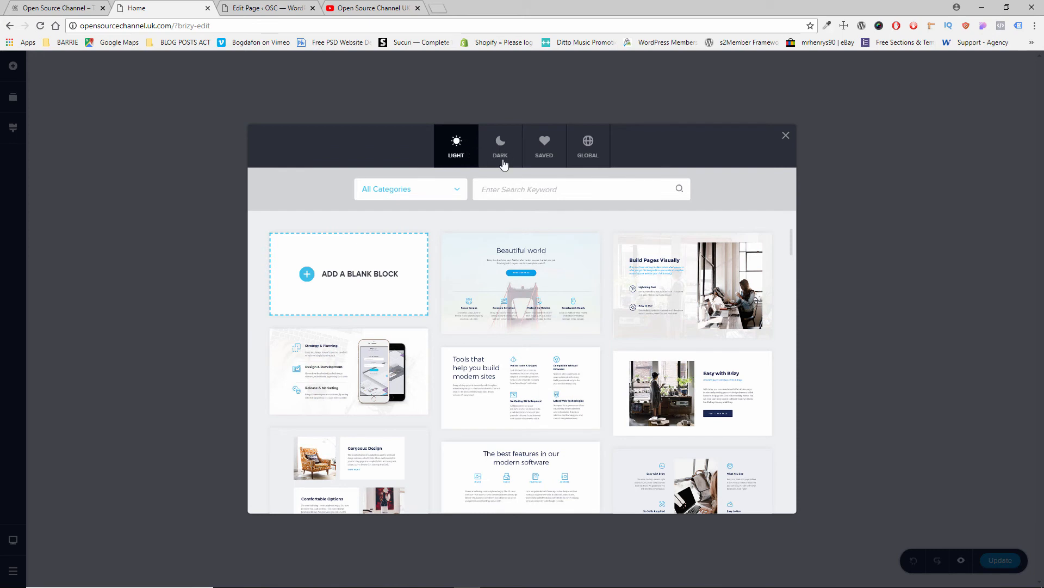
Examine the Saved and Global block collections and their category lists
click(503, 163)
click(542, 159)
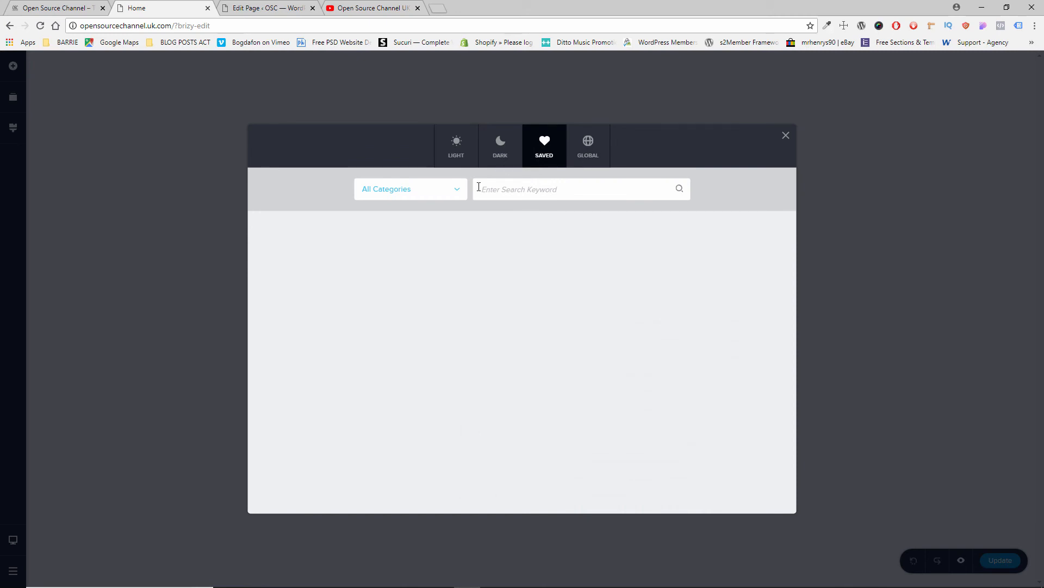
click(445, 195)
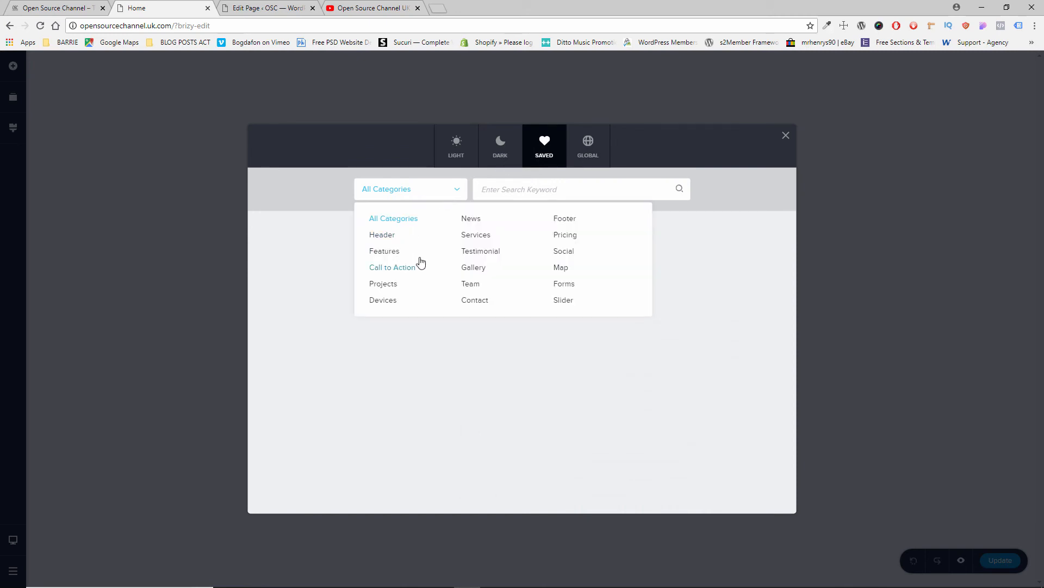
click(457, 148)
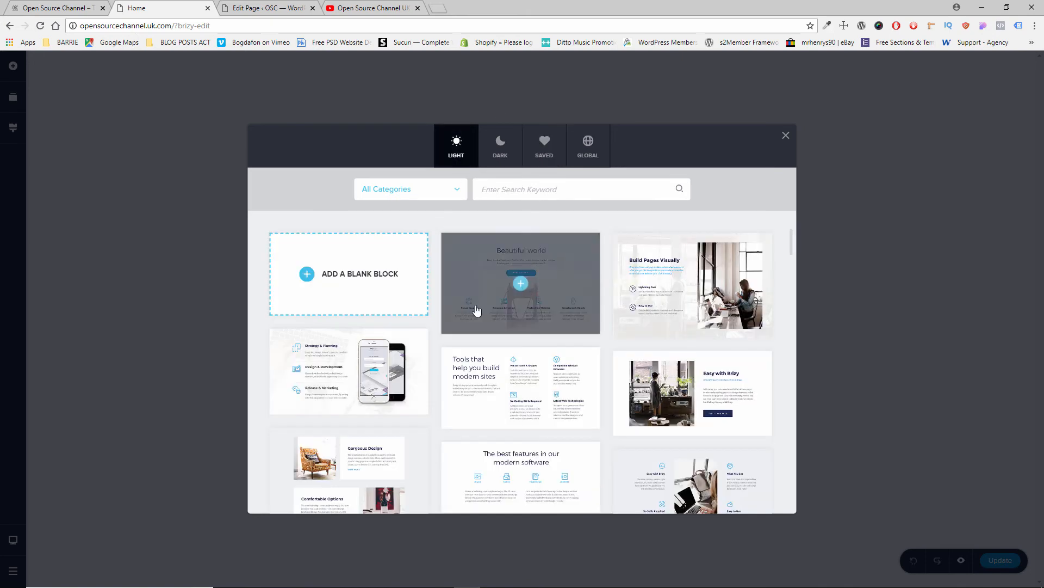
click(587, 143)
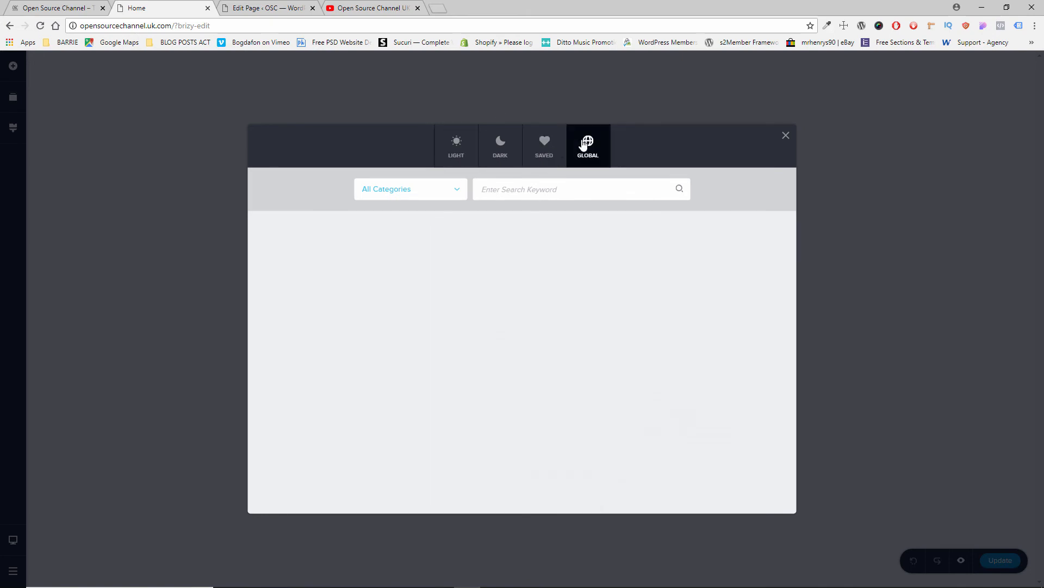
click(533, 150)
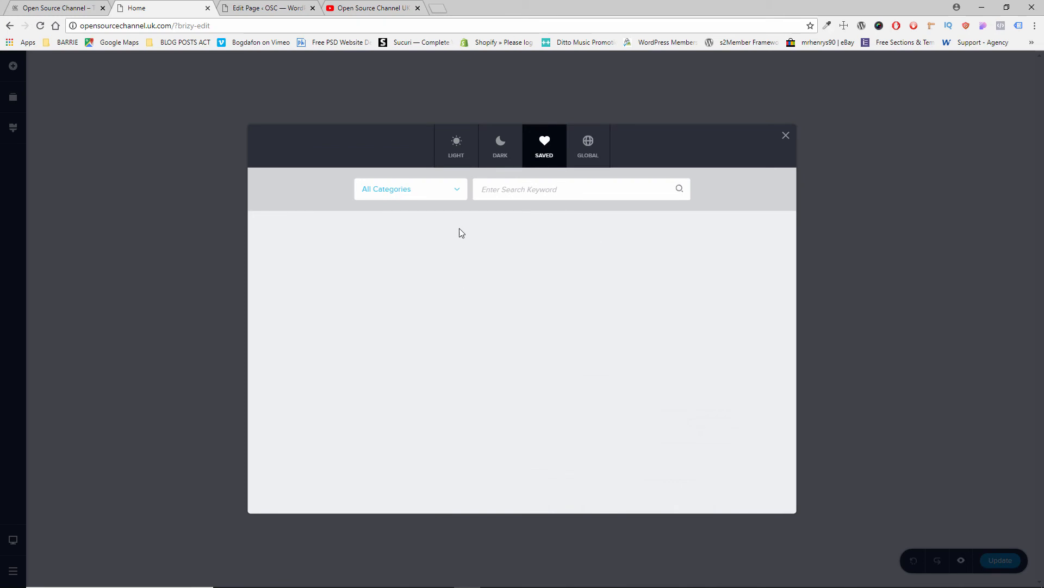
click(588, 148)
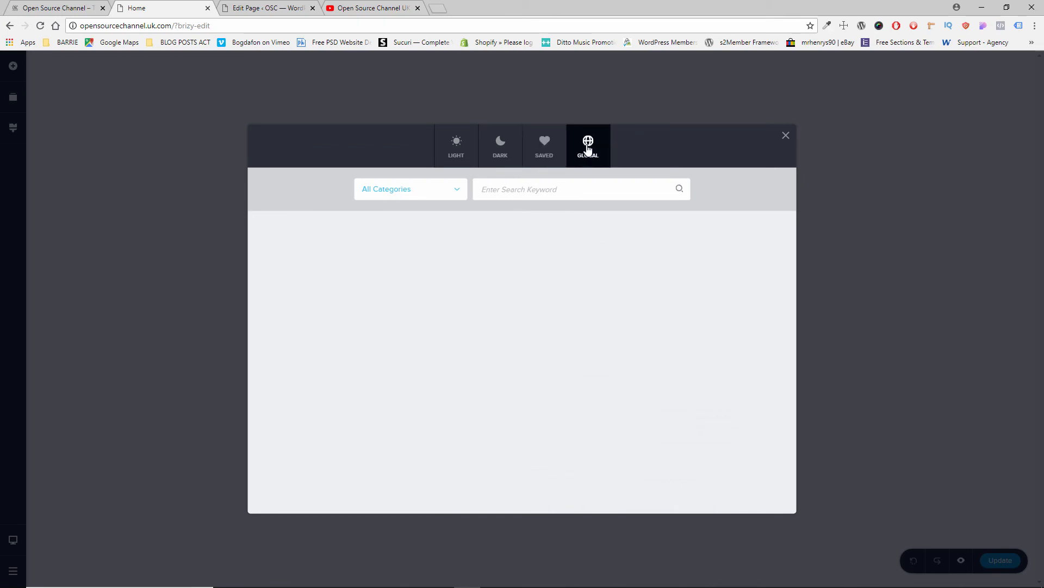
click(426, 190)
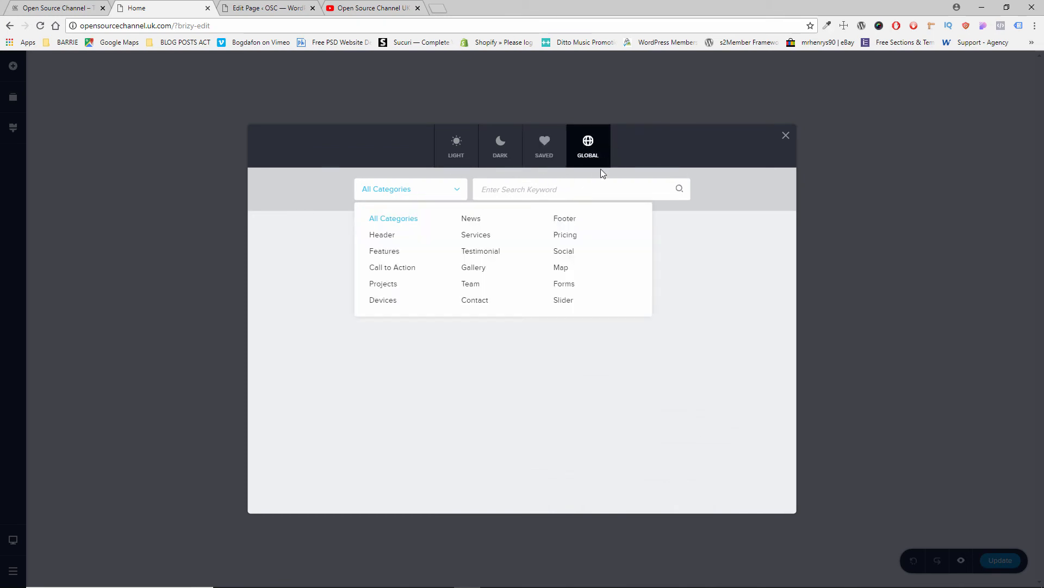
click(651, 262)
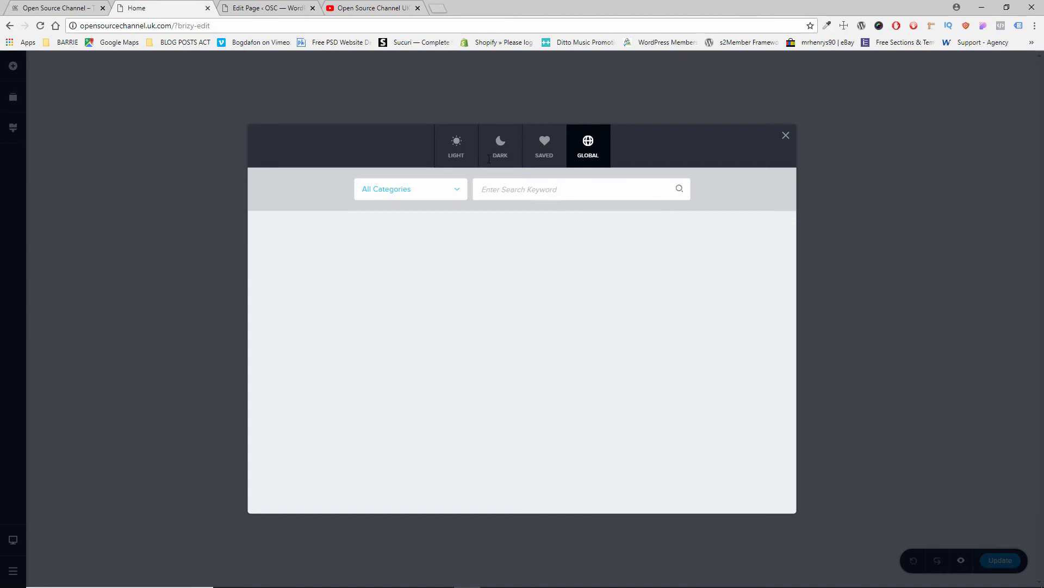
Insert the Light Header block "Great Styling For Headers And Hero Images" with the centred play button into the page
click(454, 152)
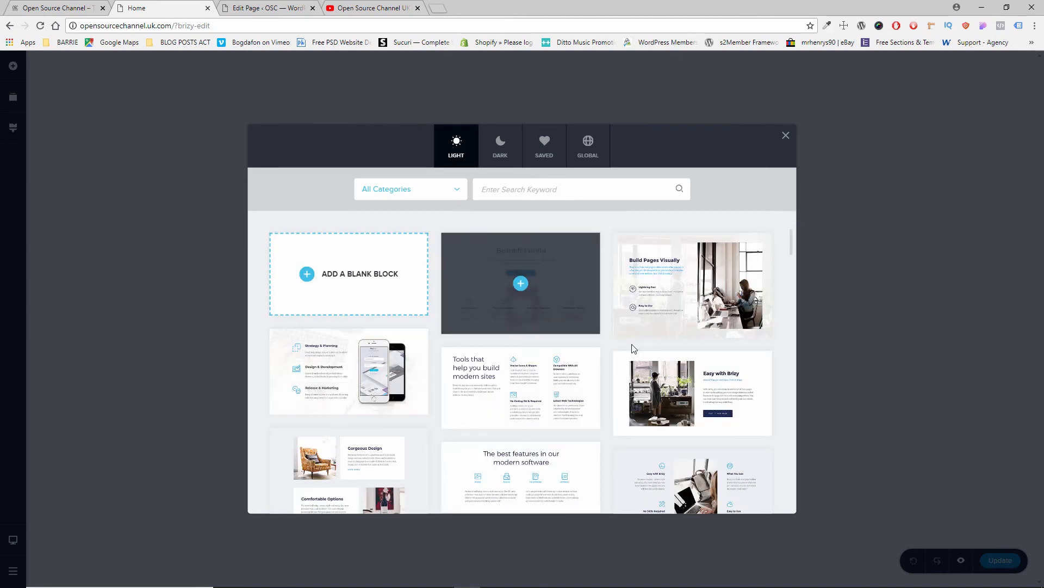
scroll(676, 365, down, 2)
click(453, 197)
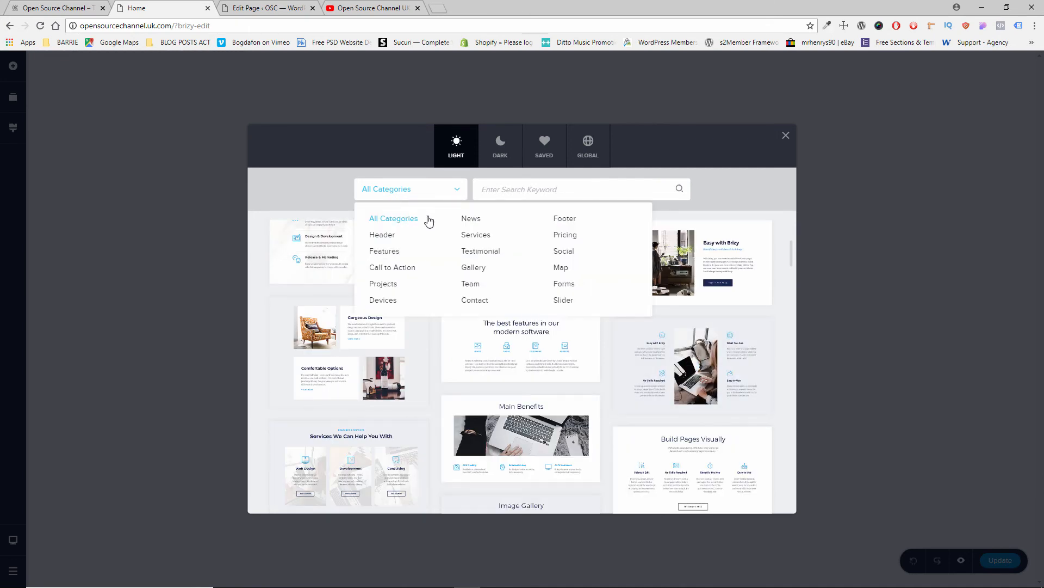
click(383, 235)
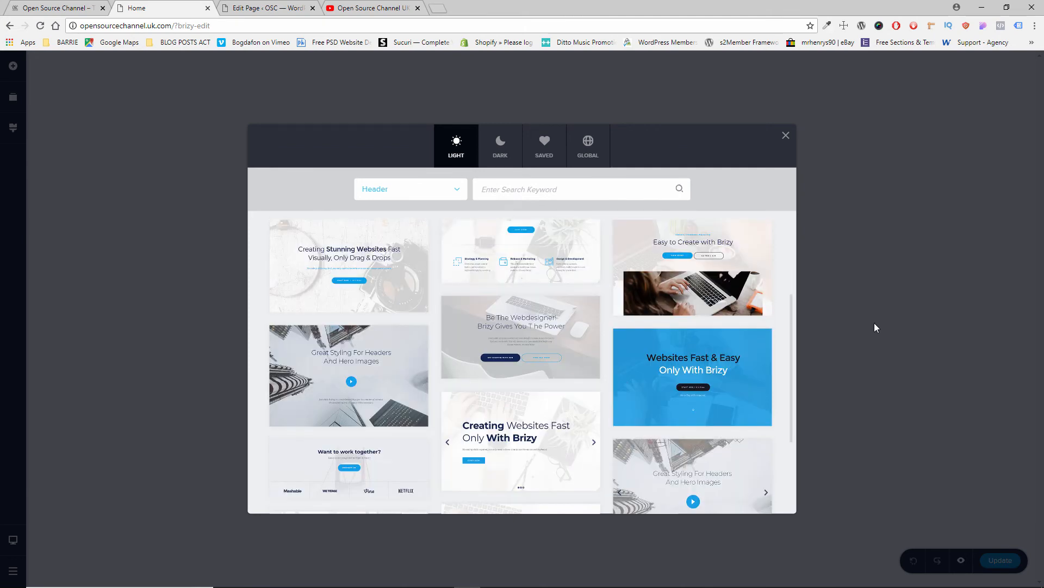
click(349, 376)
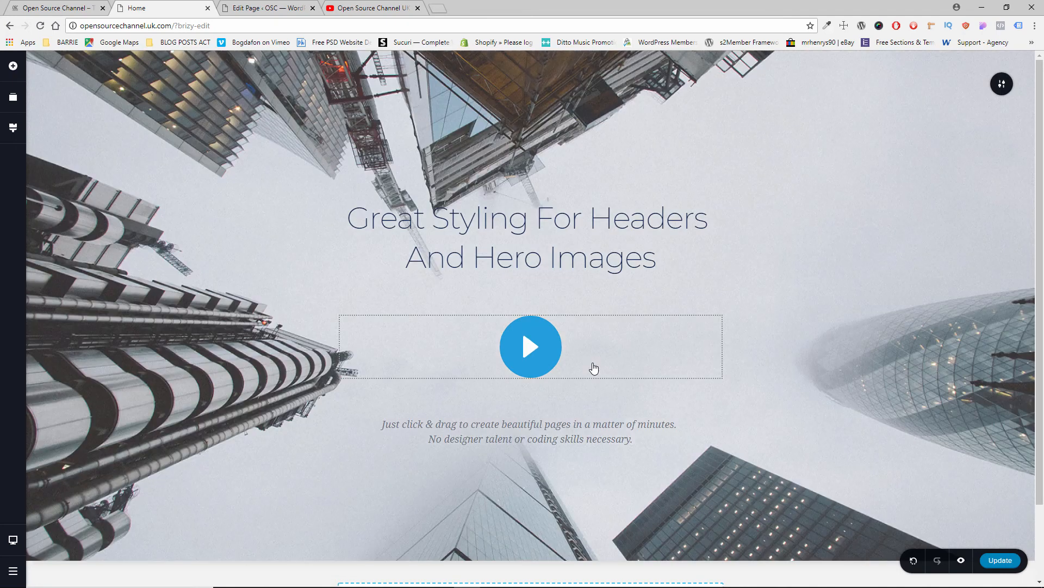
scroll(620, 373, down, 2)
scroll(635, 373, up, 2)
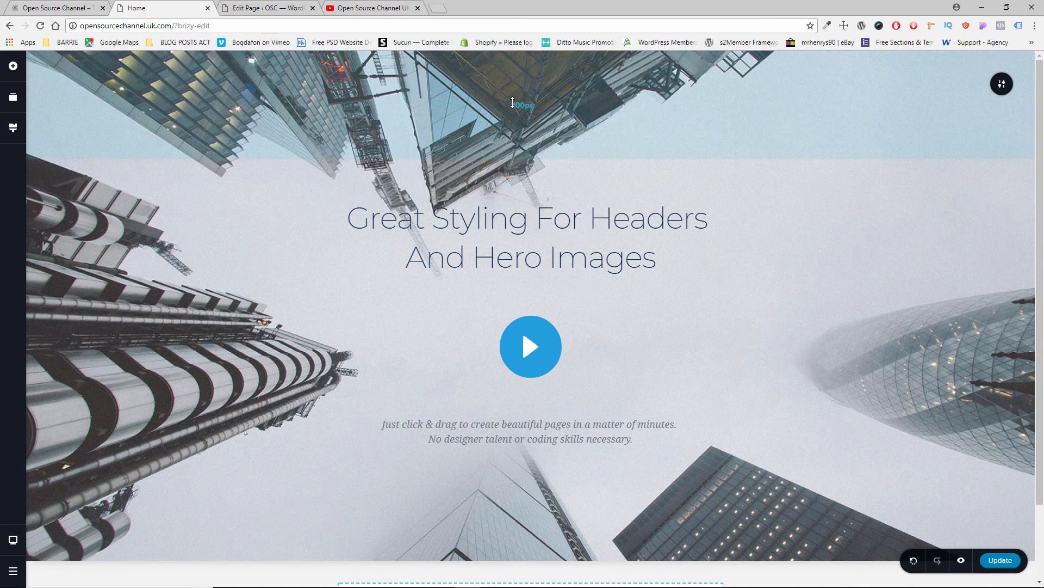
Set the header block's width to Full and its top padding to about 246 px
drag(509, 110, 531, 50)
mouse_move(1000, 84)
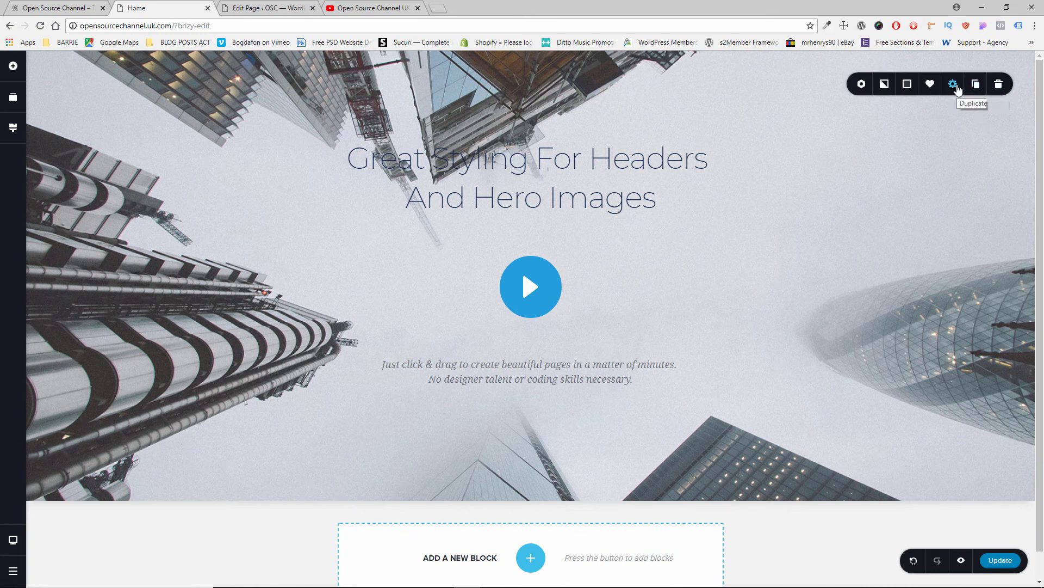
click(953, 85)
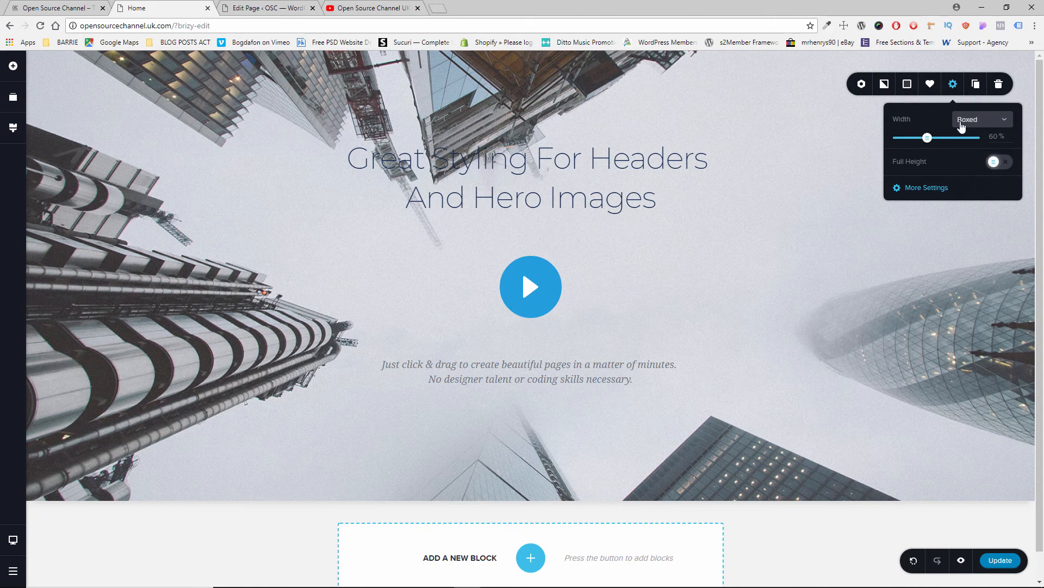
click(959, 126)
click(963, 153)
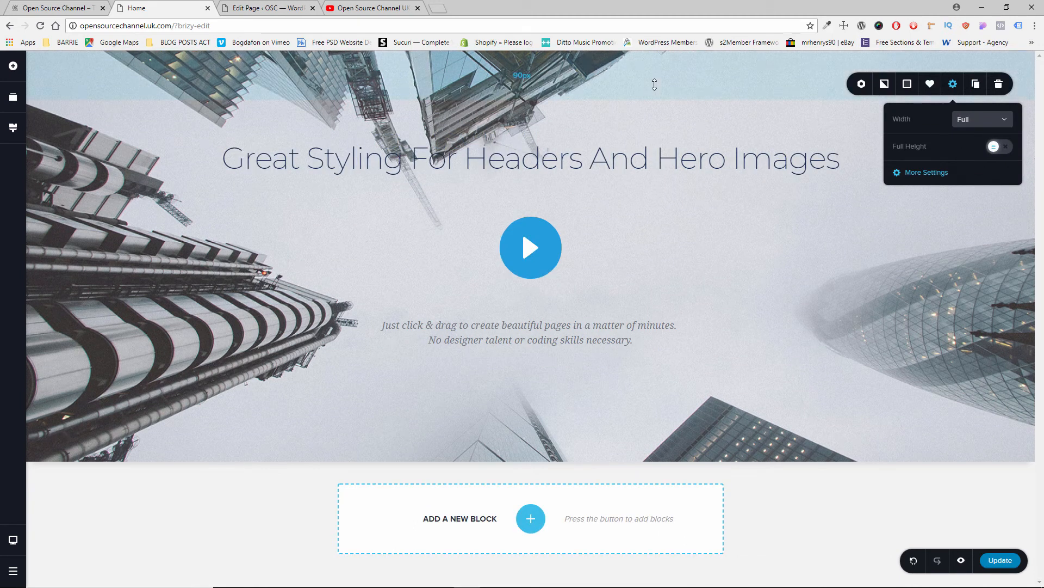
drag(651, 80, 648, 163)
drag(547, 532, 550, 530)
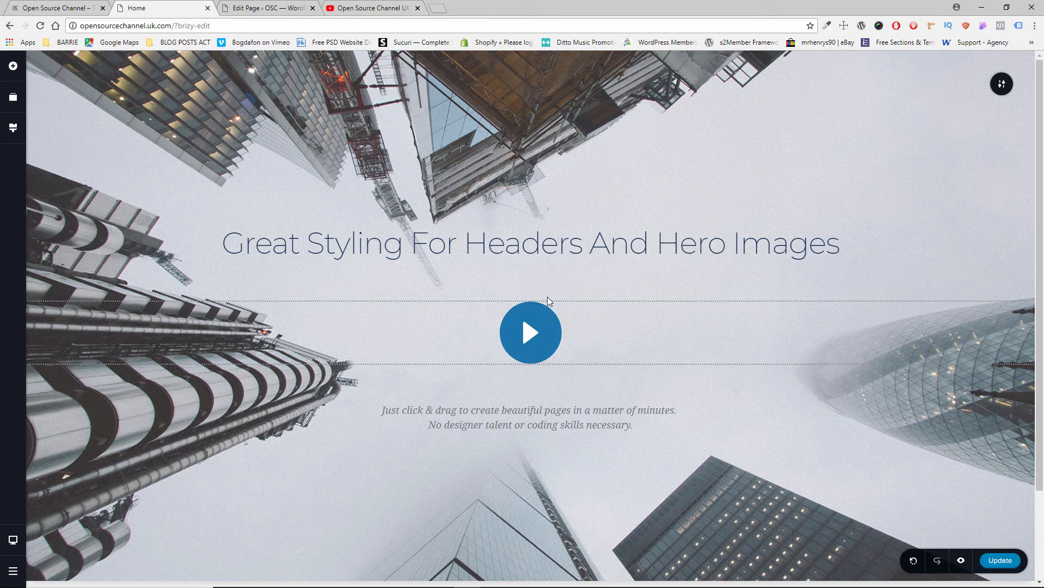
Review the Styling and Advanced settings of the header block's heading text, then return to the page
click(562, 251)
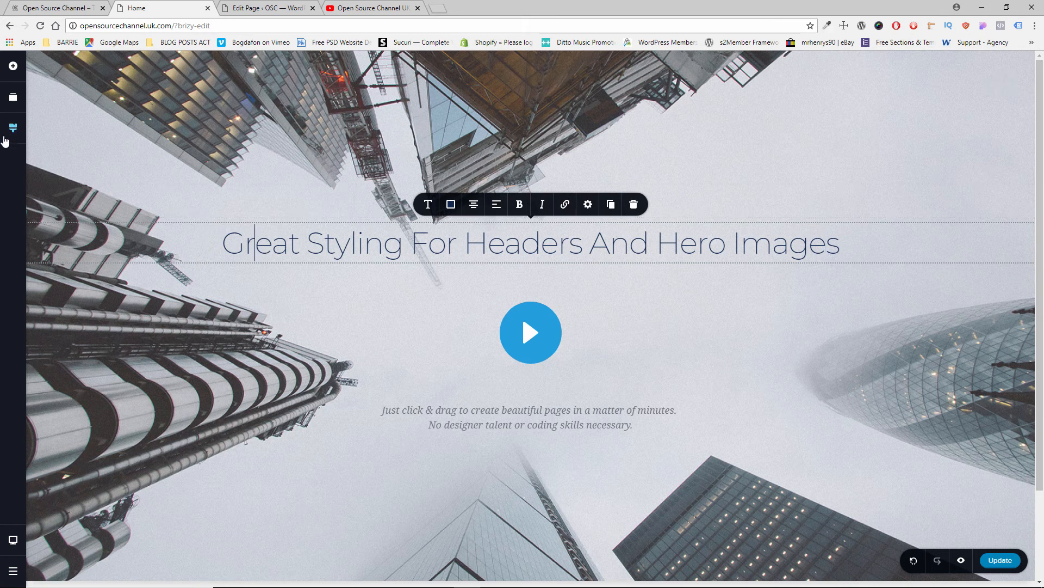
click(589, 207)
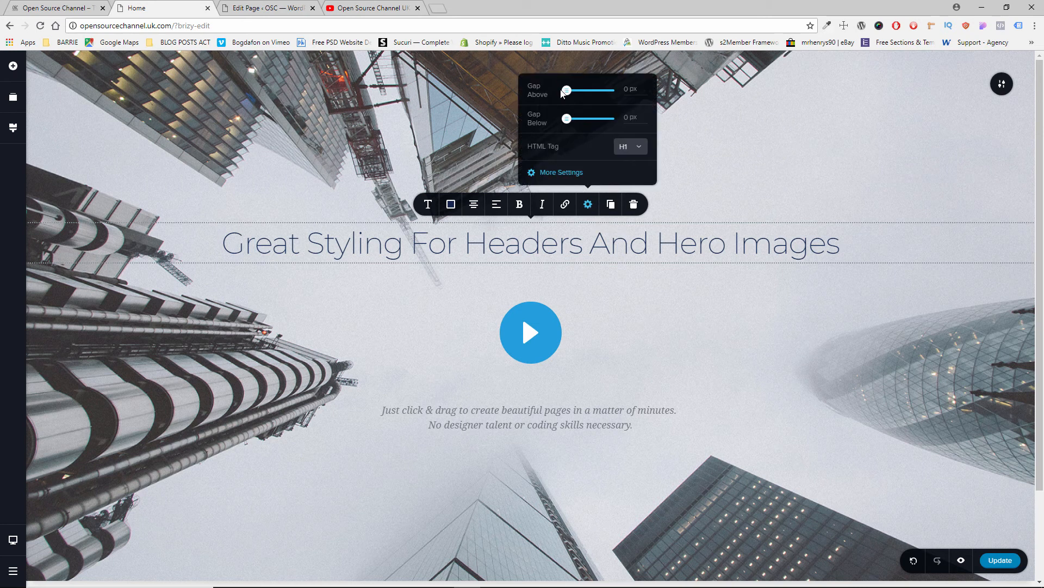
click(558, 172)
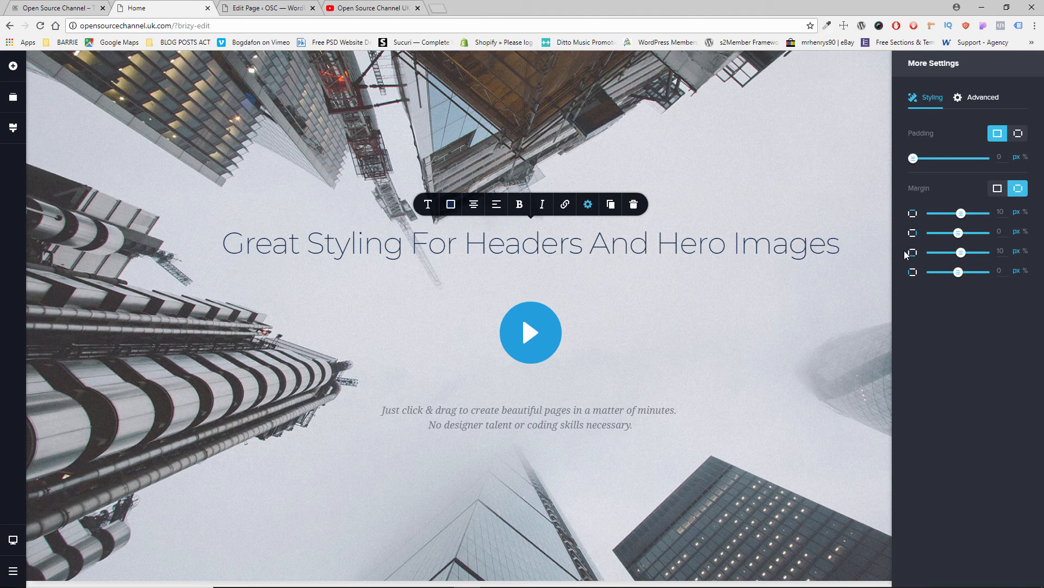
click(979, 99)
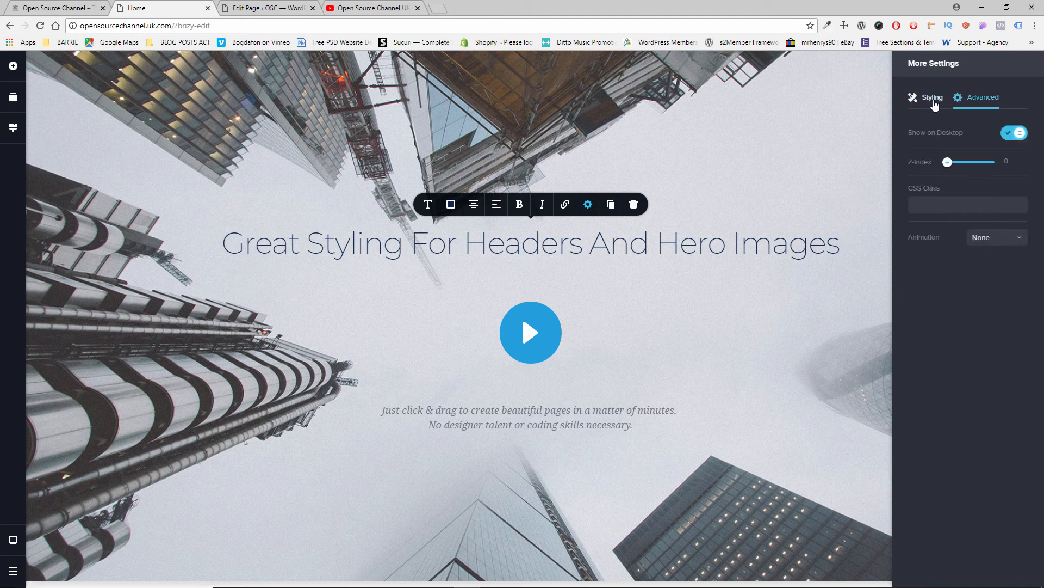
click(928, 103)
click(822, 156)
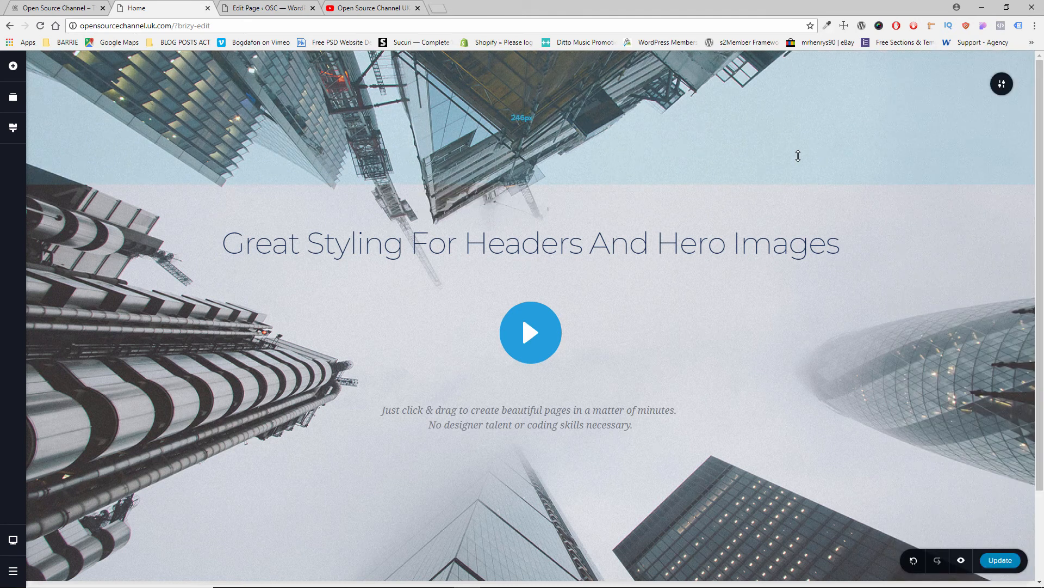
scroll(657, 294, down, 2)
scroll(606, 293, up, 2)
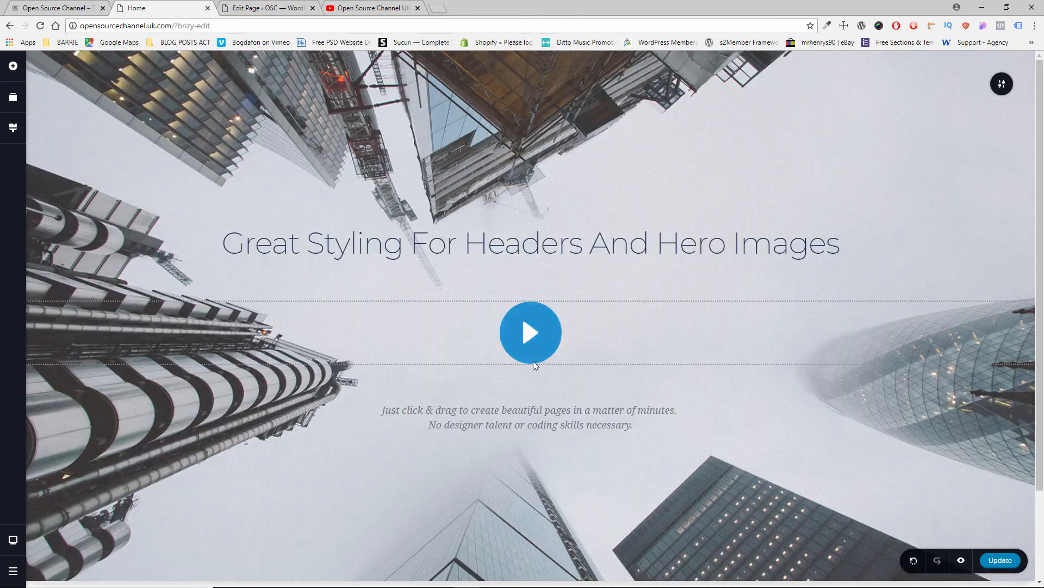
Save the page in Brizy, then open the Home page's permalink in a new browser tab and reload it
click(1001, 560)
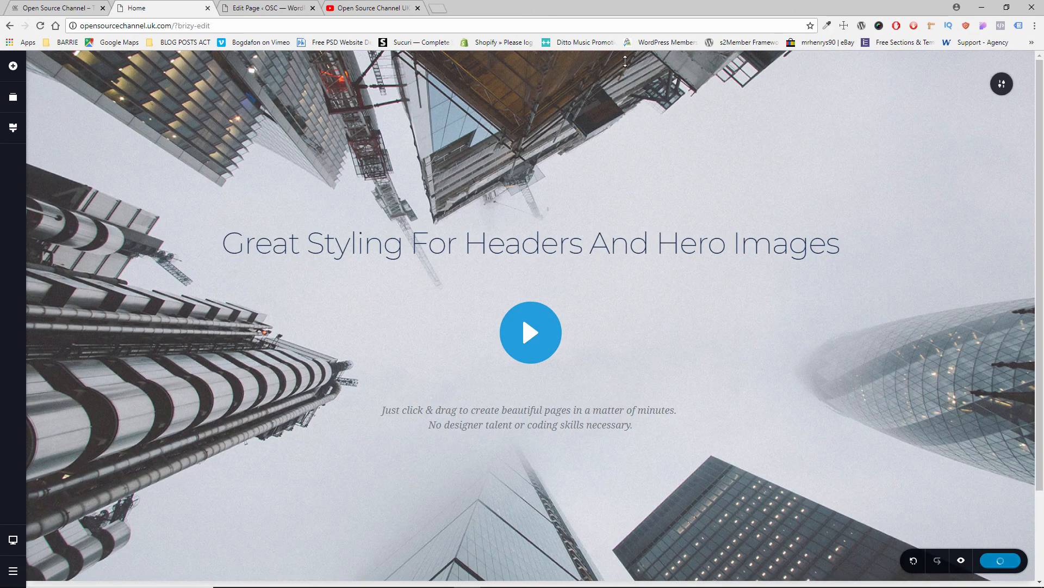
click(268, 8)
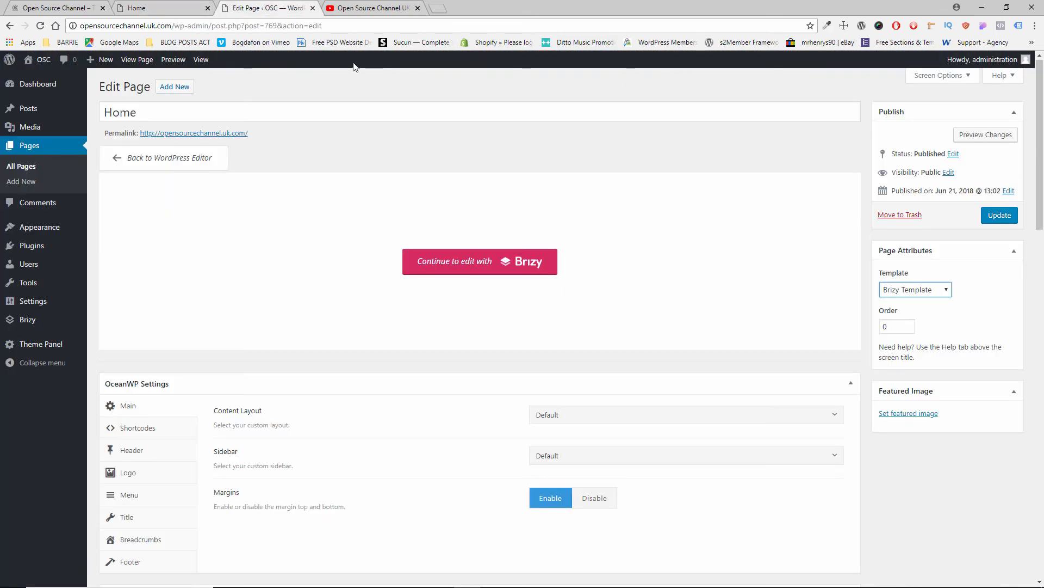
middle_click(223, 140)
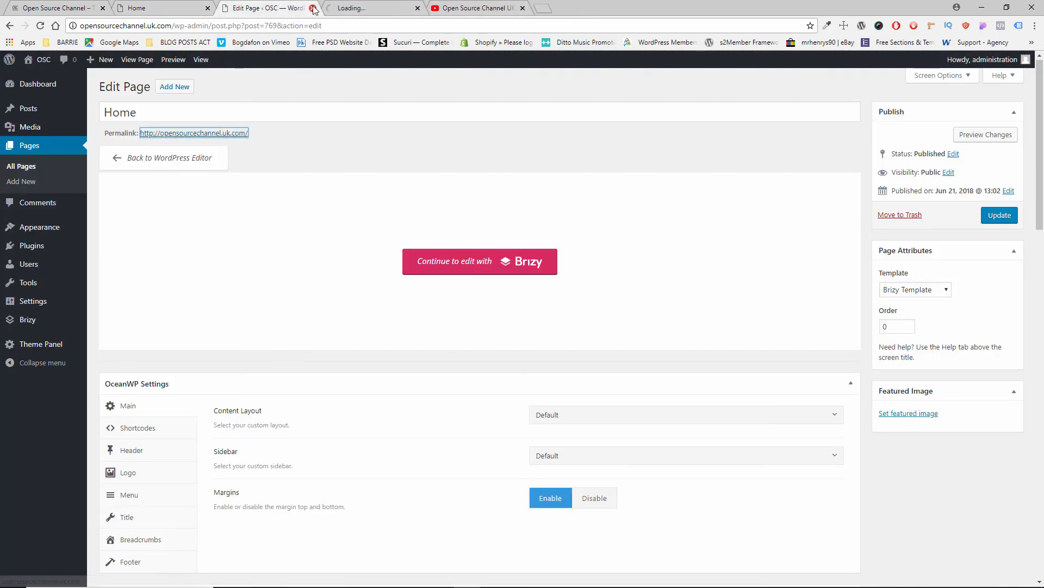
drag(265, 8, 161, 10)
click(375, 8)
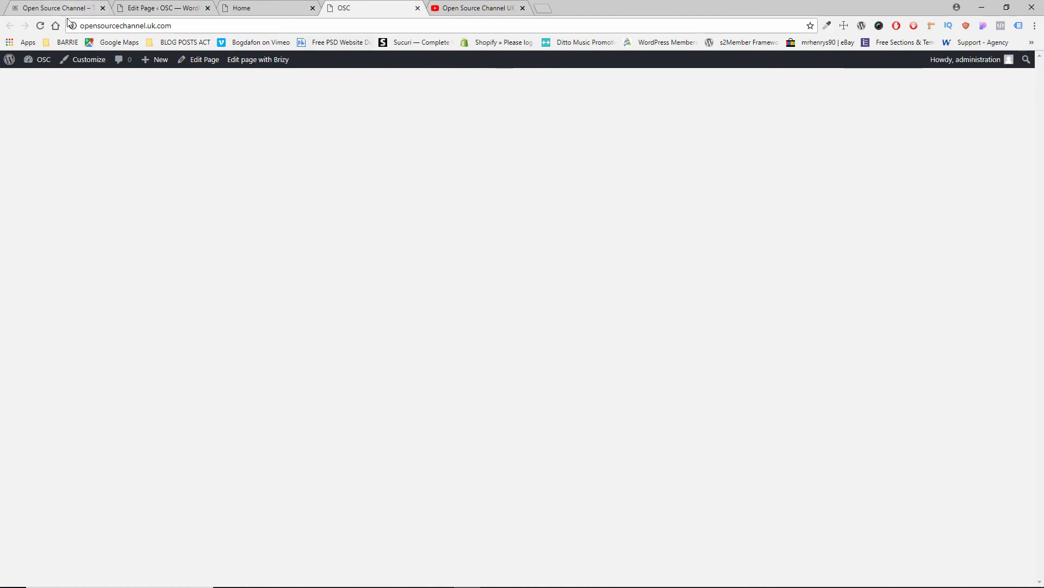
click(45, 28)
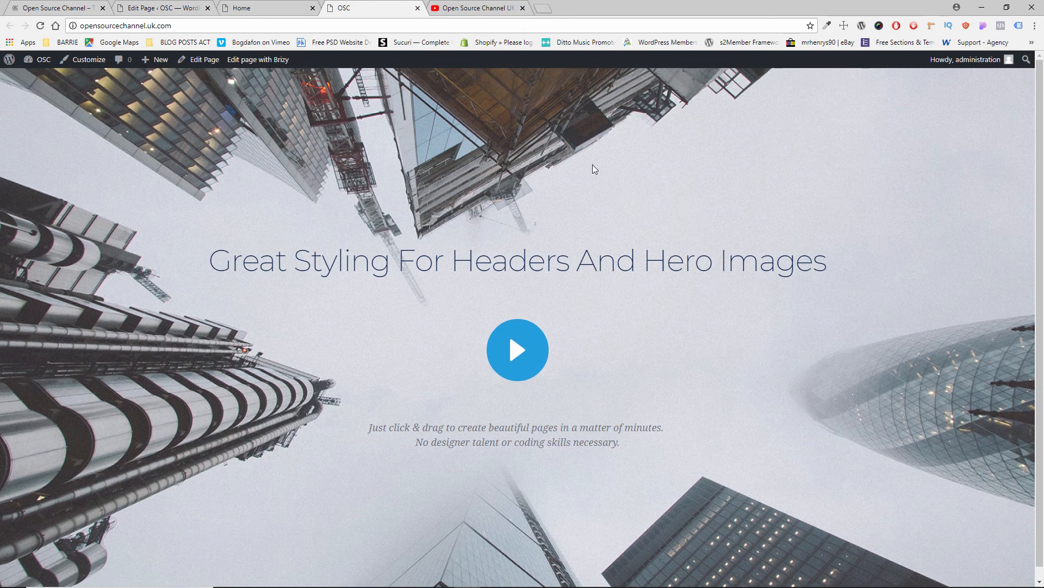
click(271, 6)
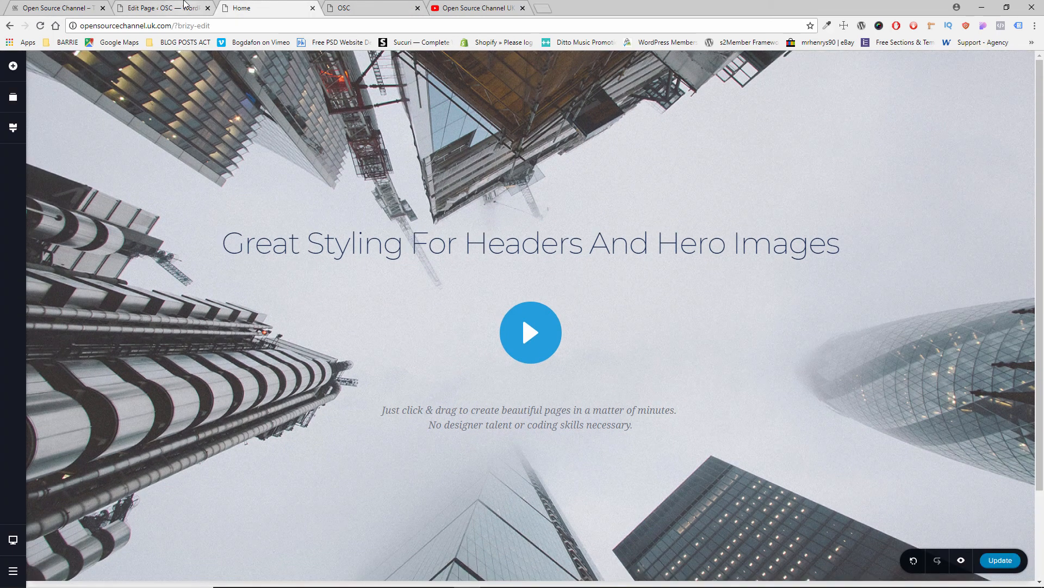
click(185, 7)
click(78, 5)
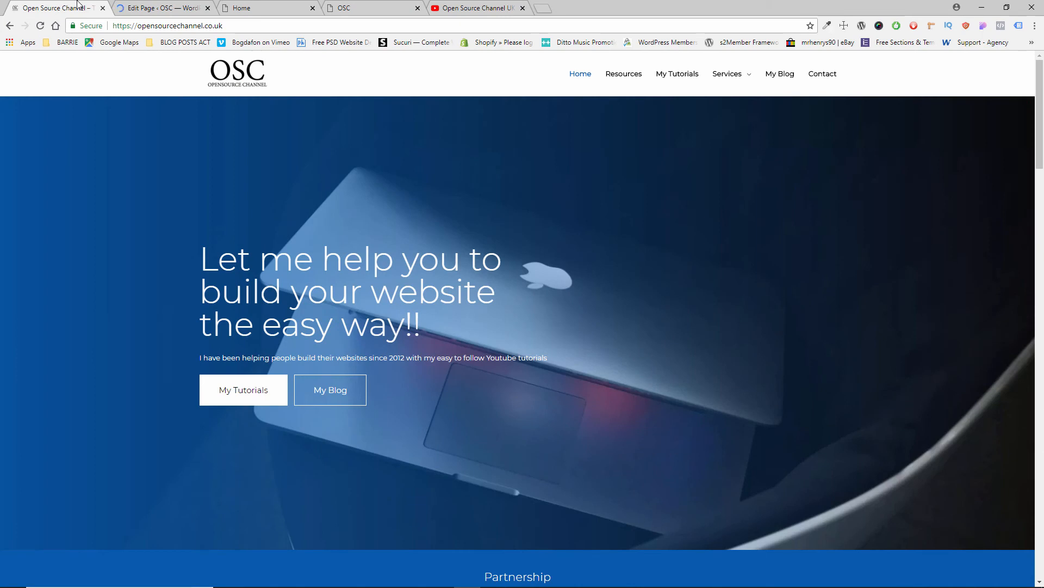
click(257, 7)
click(354, 5)
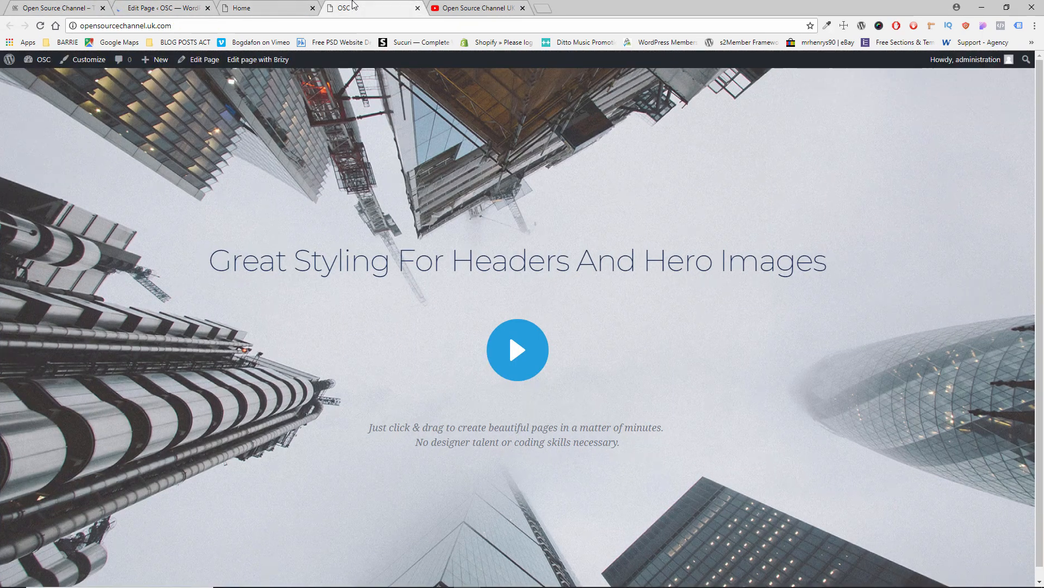
click(201, 59)
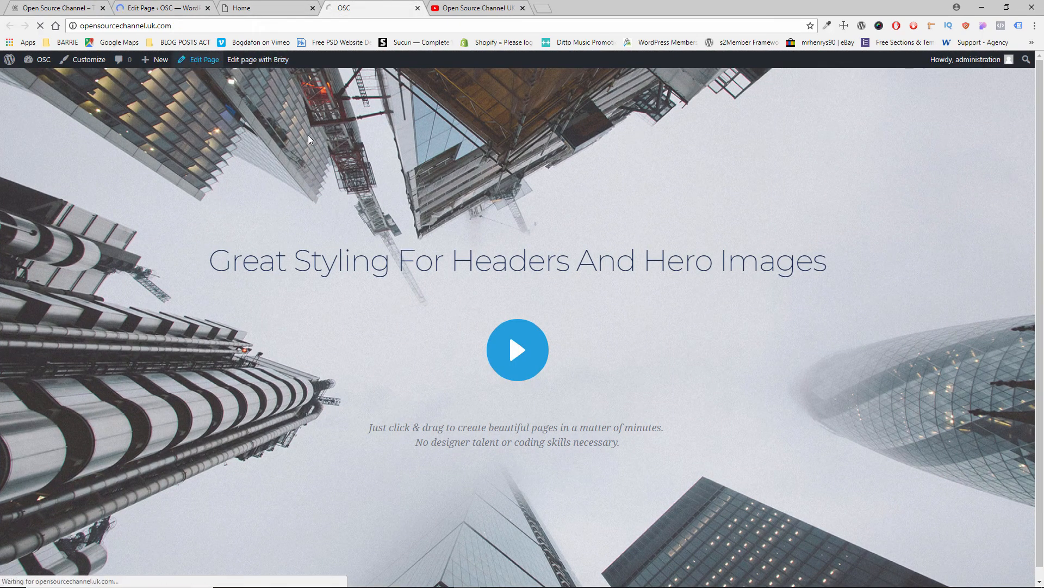
click(166, 8)
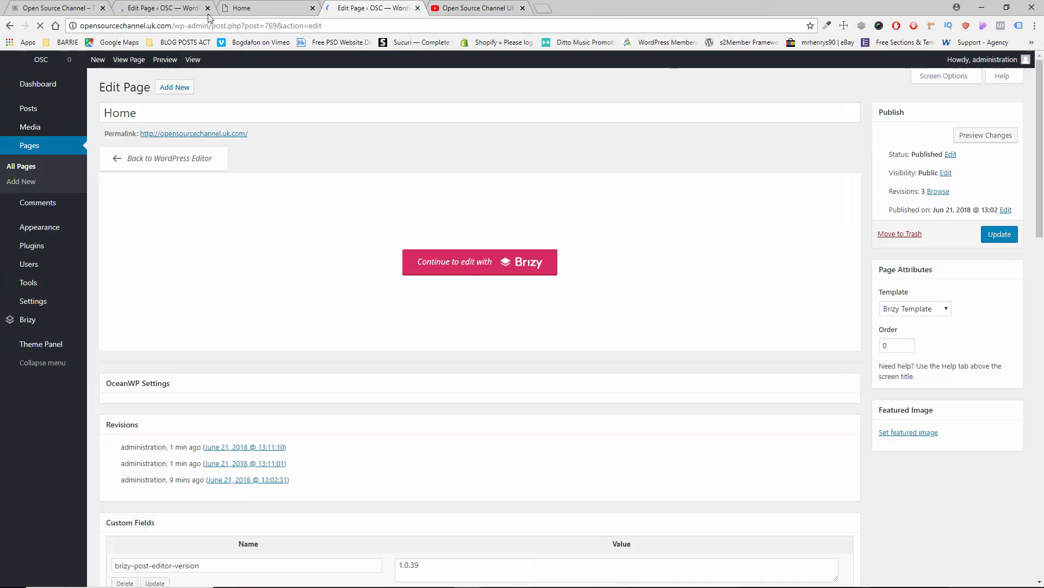
click(57, 7)
click(176, 6)
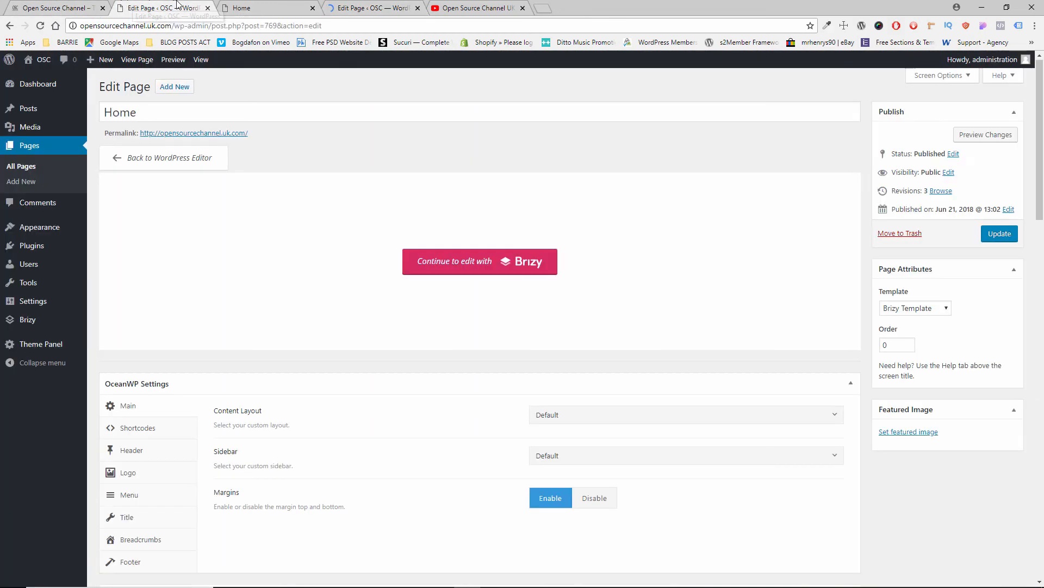
click(322, 6)
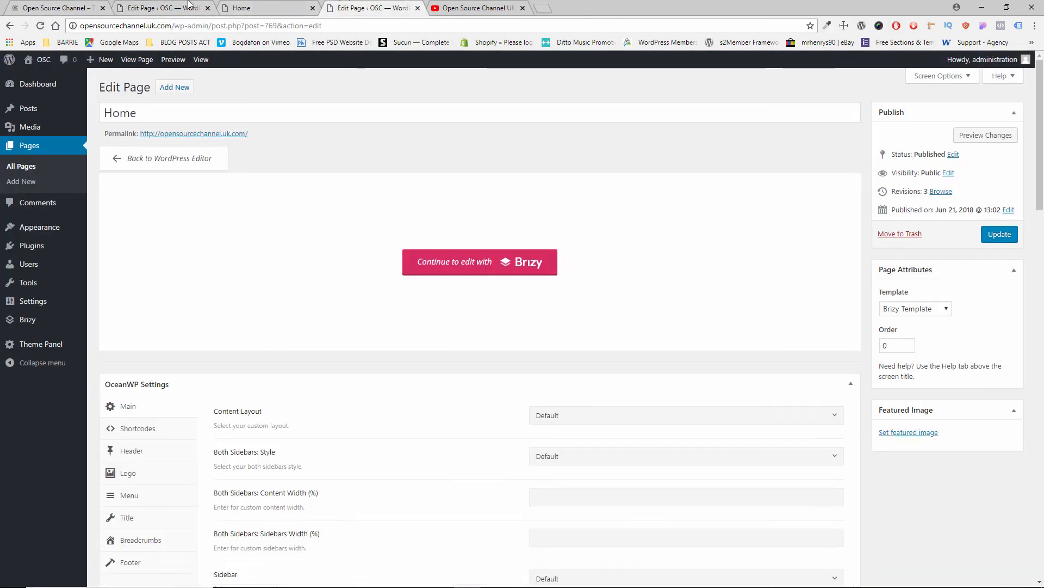
click(9, 26)
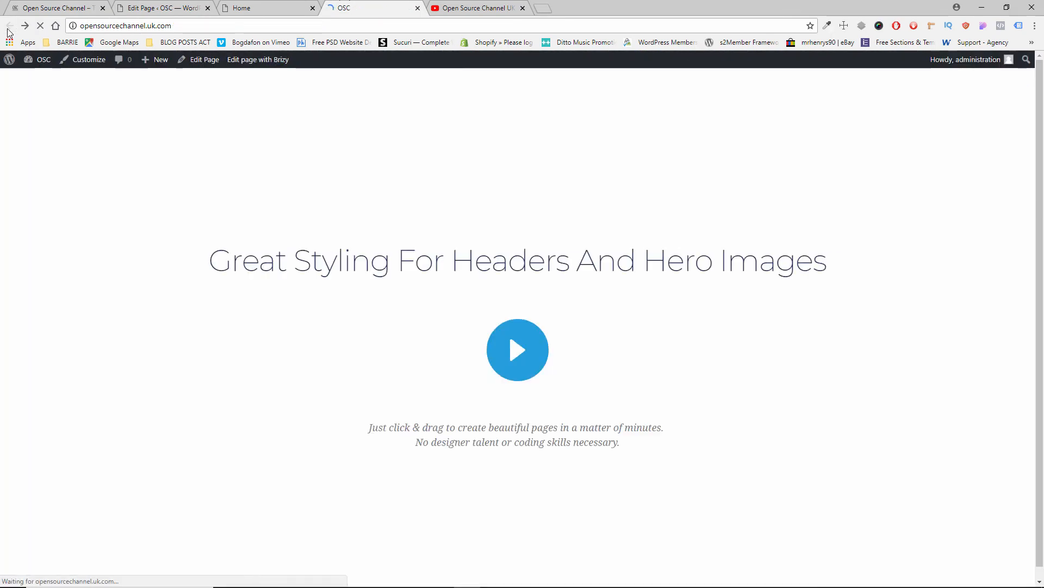
Change the Home page's template to Default Template in WordPress and update the page
click(140, 7)
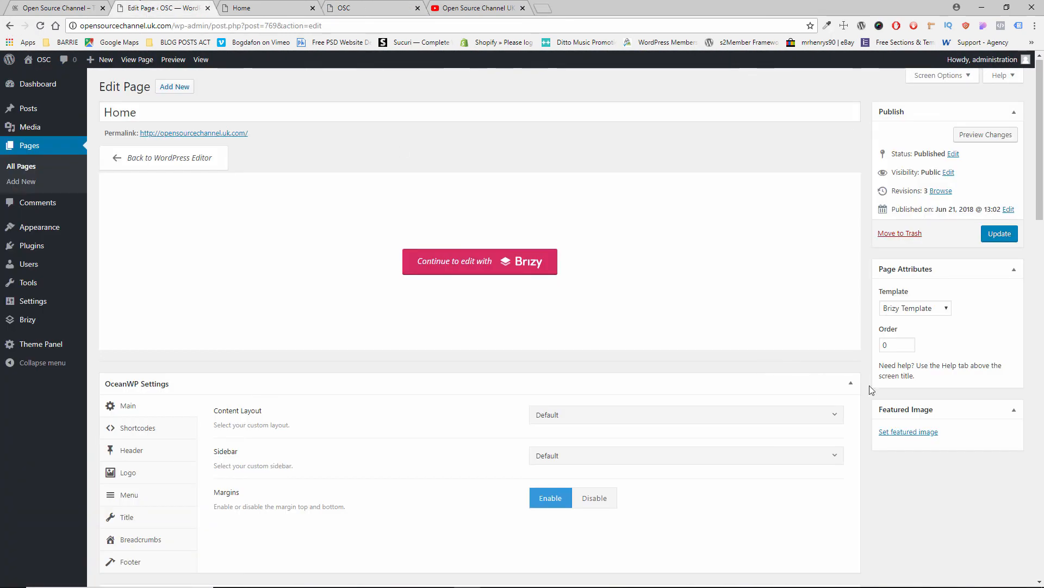
click(918, 310)
click(919, 320)
click(997, 235)
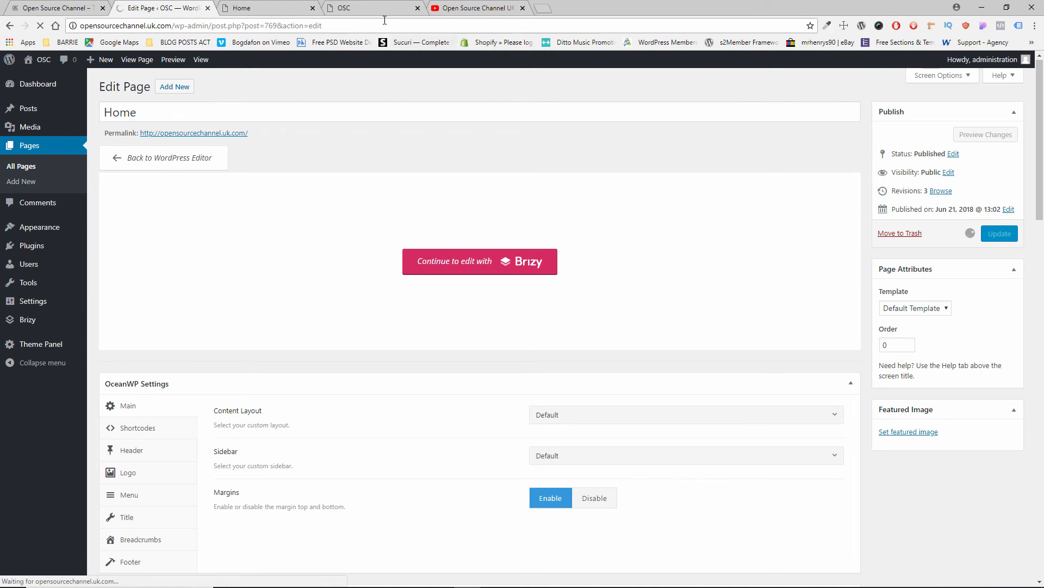
click(909, 310)
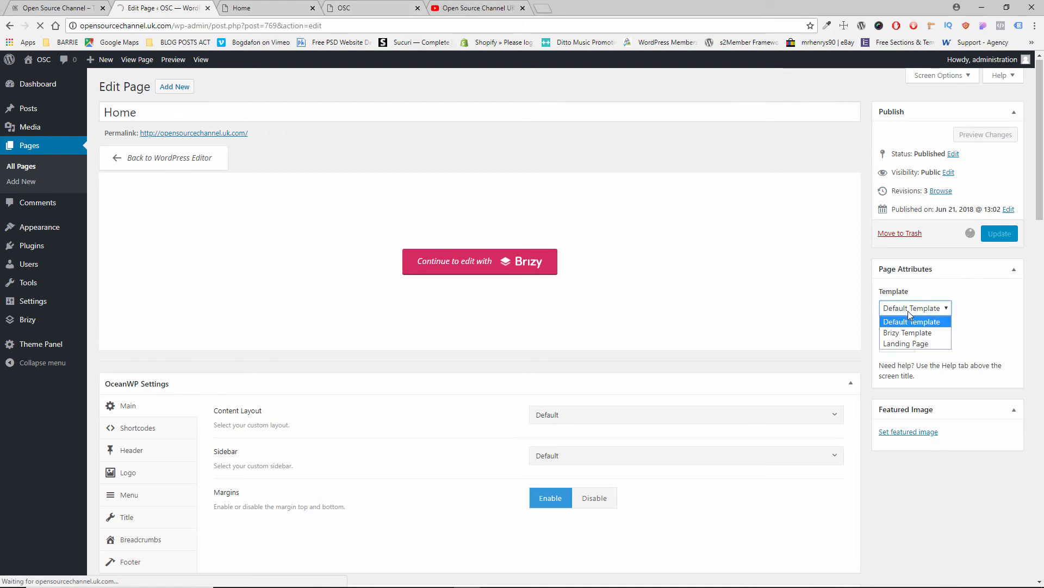
Reload the live Home page and examine its layout with the Default Template
click(263, 6)
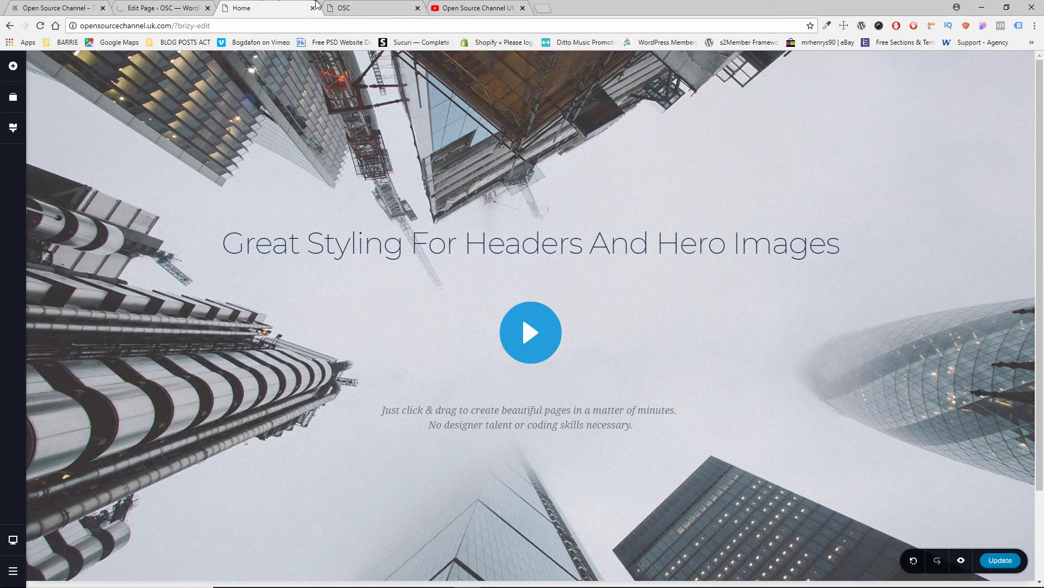
click(363, 7)
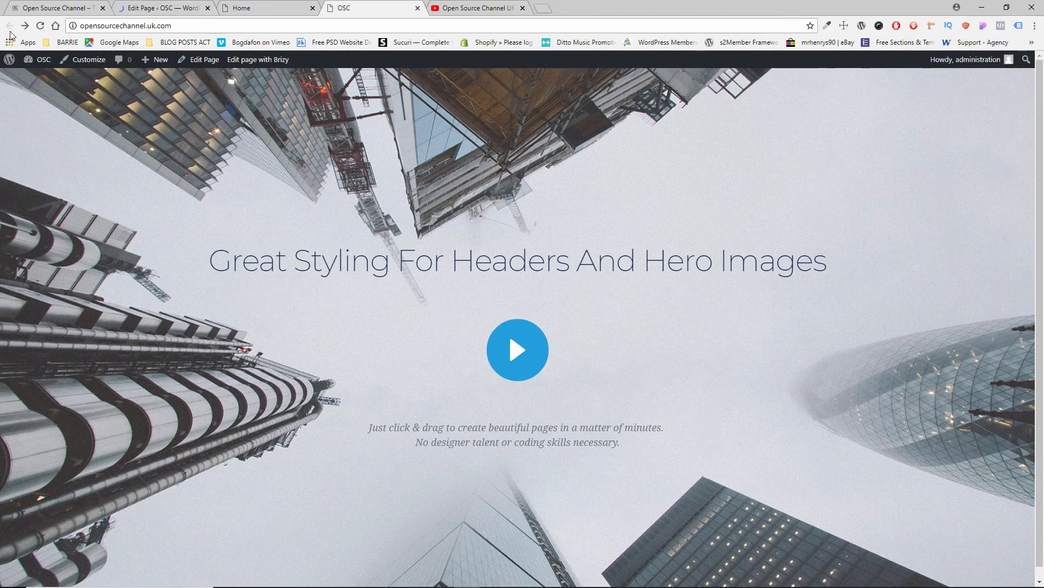
click(39, 26)
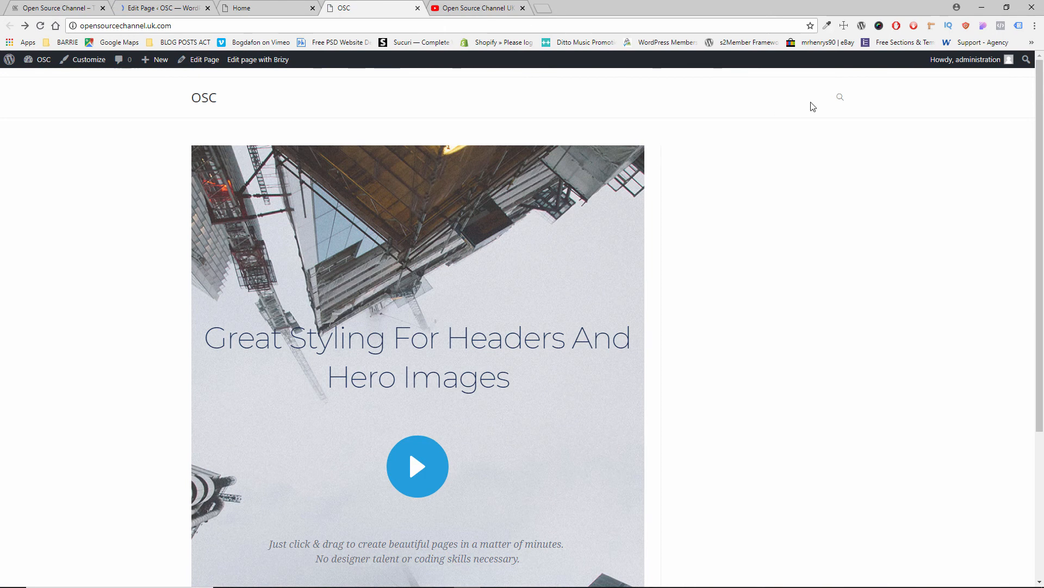
scroll(647, 275, down, 3)
scroll(648, 275, up, 2)
scroll(649, 275, down, 3)
scroll(649, 276, up, 4)
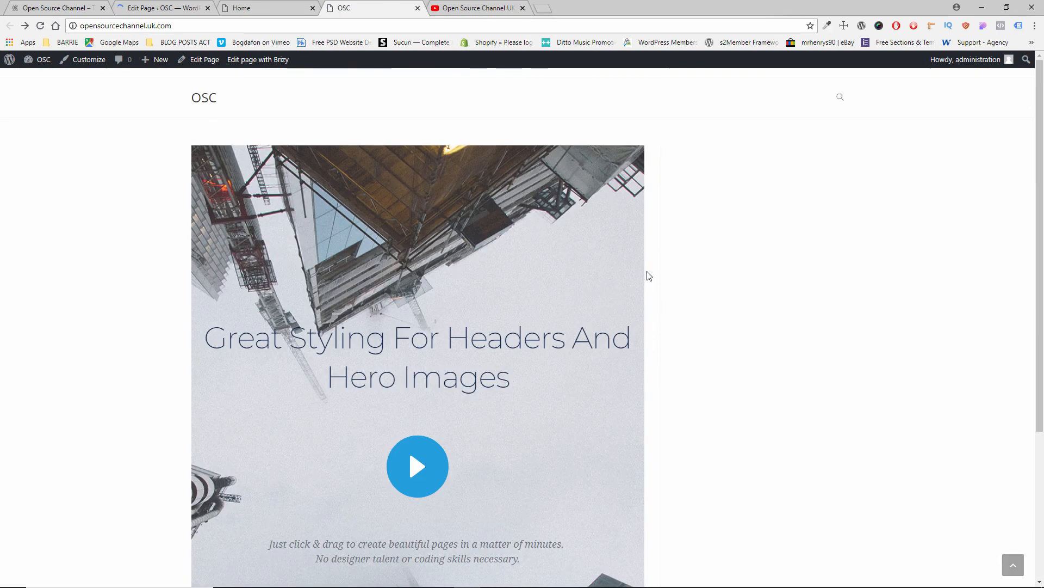
Return to the Home page's edit screen and review the Shortcodes, Header and Main sections of its OceanWP settings
click(234, 5)
click(163, 8)
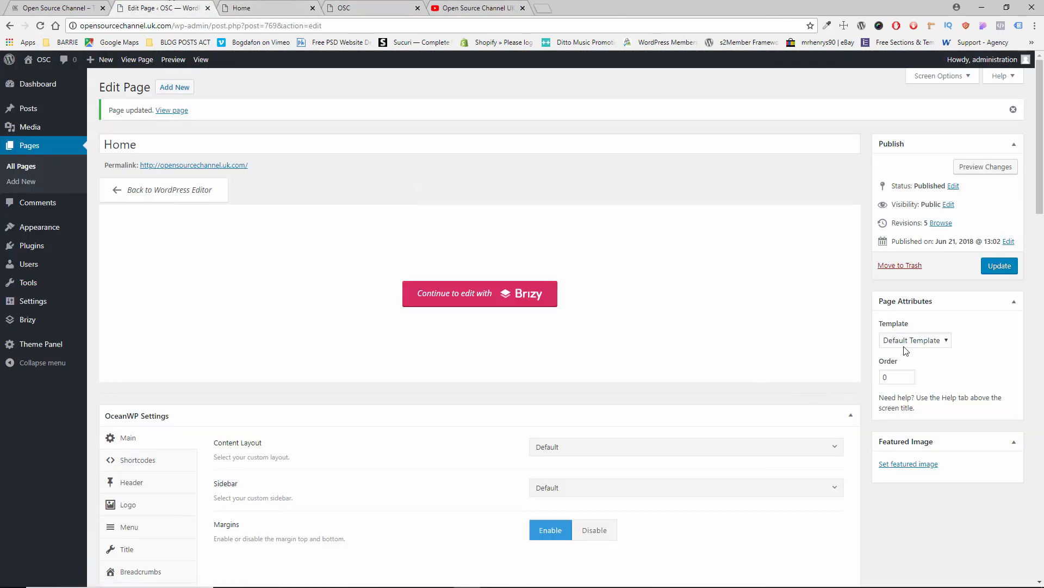
scroll(726, 387, down, 3)
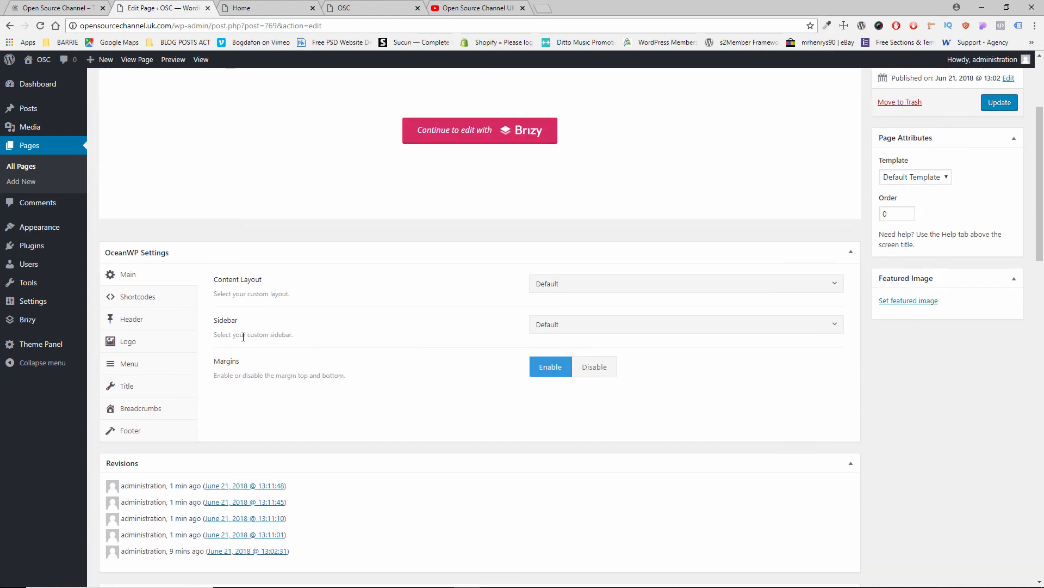
click(136, 301)
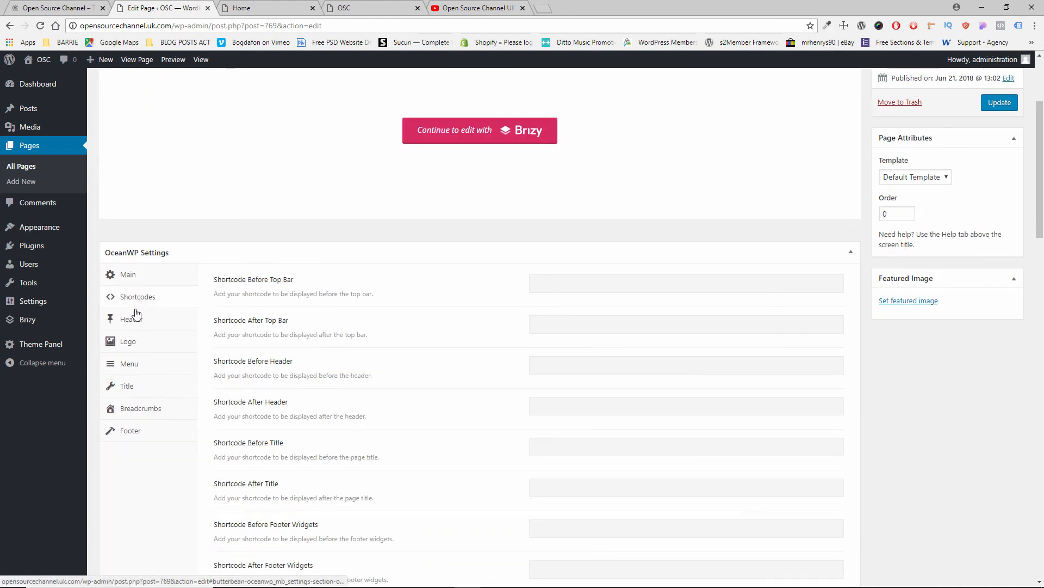
click(133, 319)
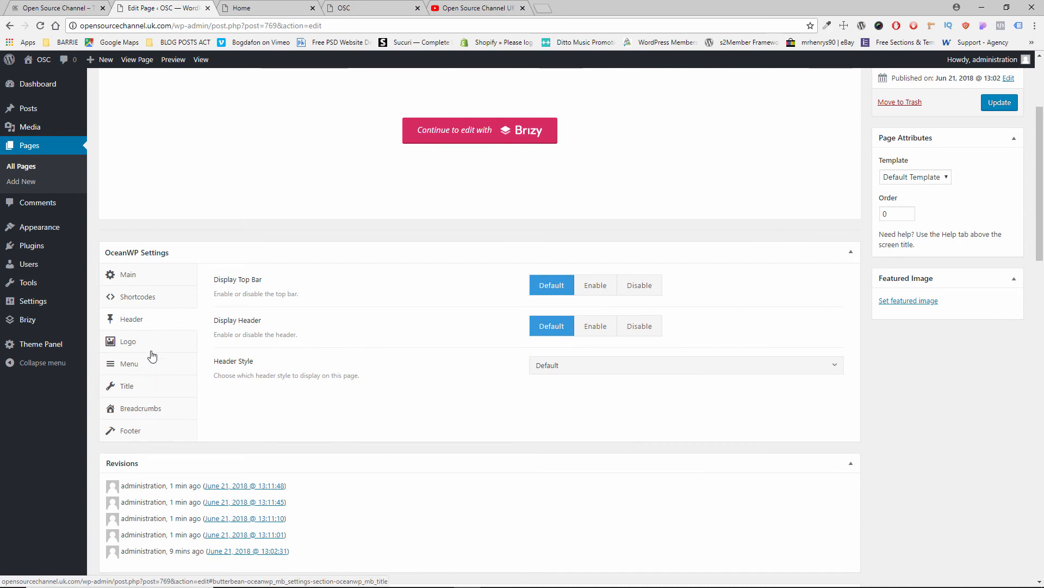
click(134, 274)
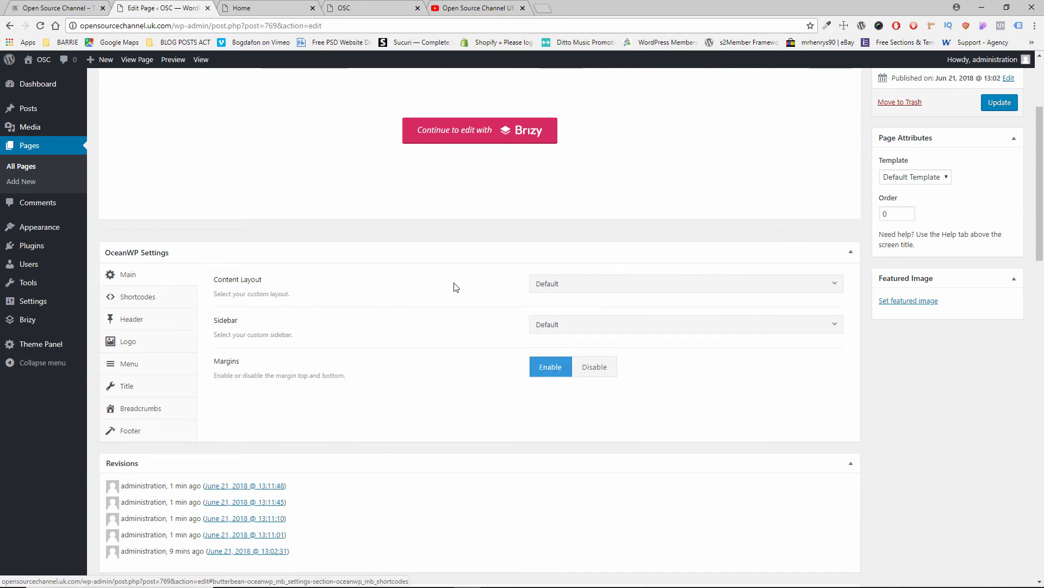
Set the Home page's OceanWP content layout to 100% Full Width and keep its sidebar at Default
click(564, 286)
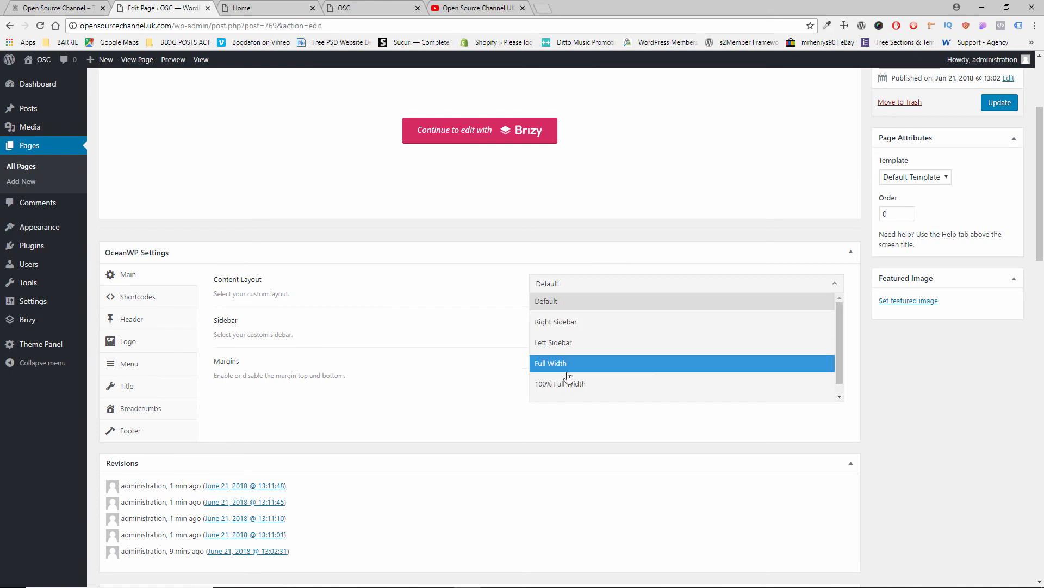
click(569, 390)
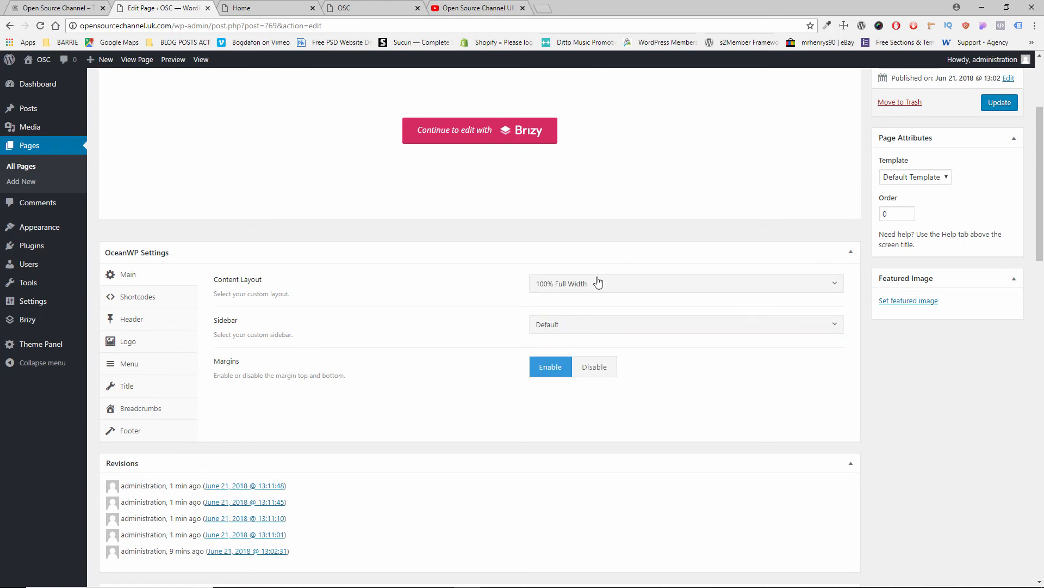
click(564, 323)
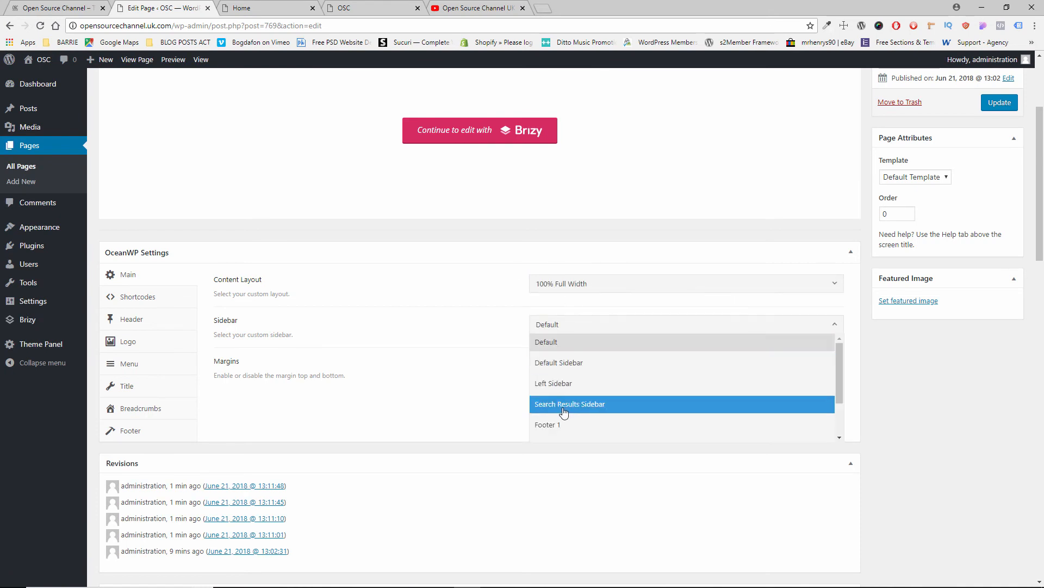
scroll(565, 411, down, 2)
scroll(571, 408, up, 2)
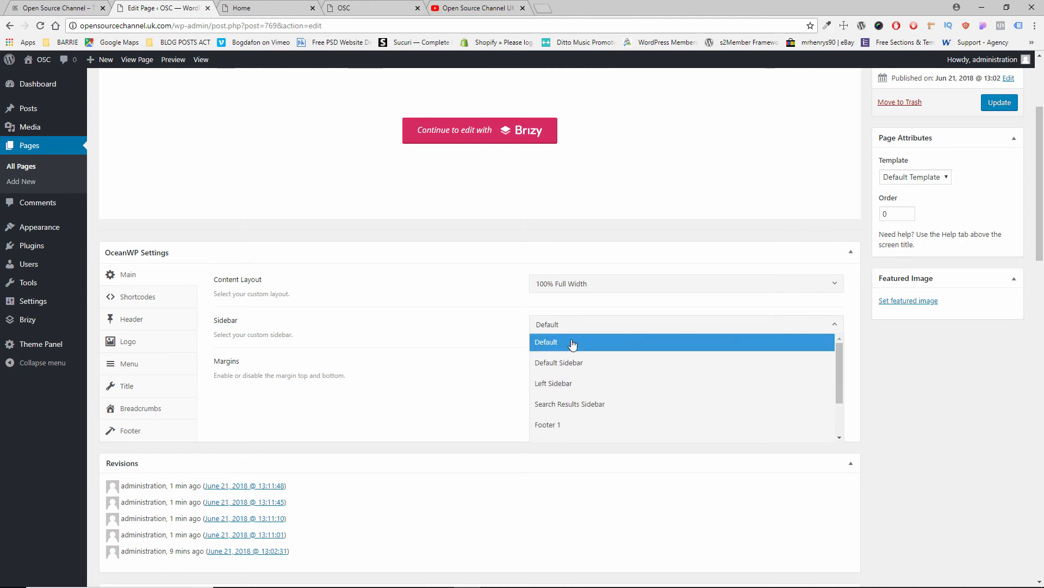
click(572, 343)
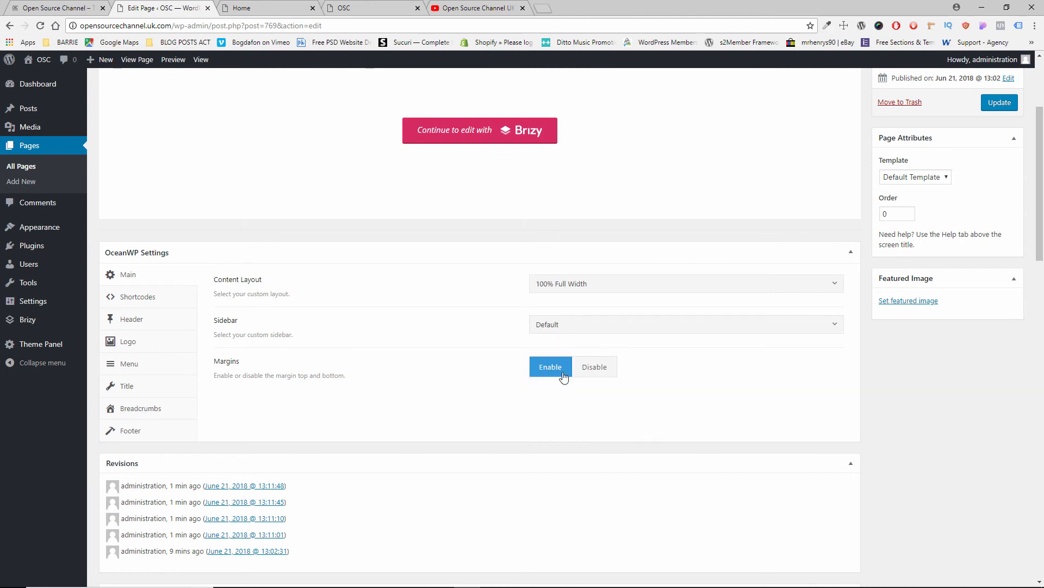
Disable the Home page's margins and update the page, then reload the live Home page
click(592, 367)
click(1000, 102)
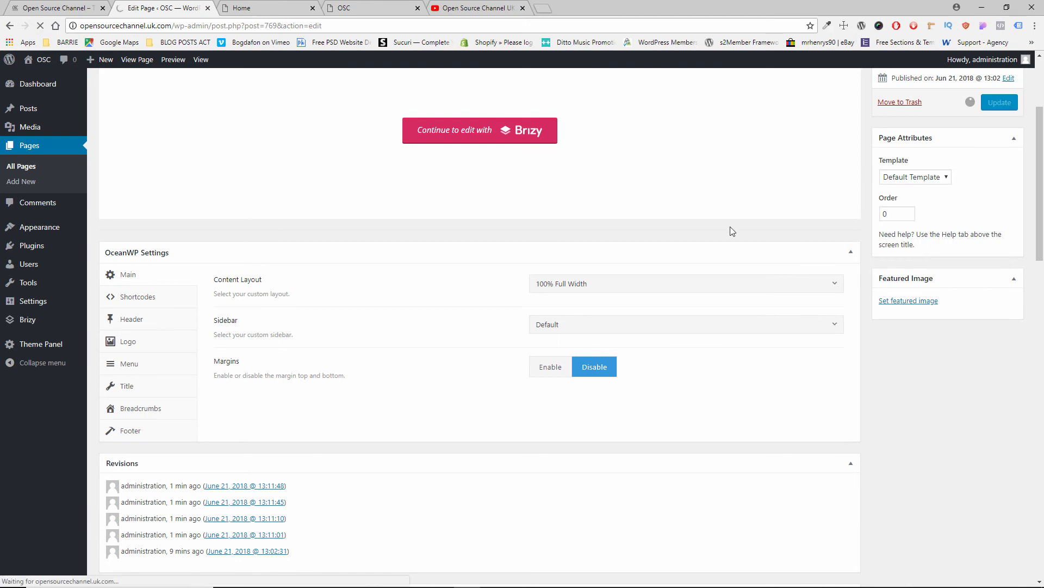
click(382, 5)
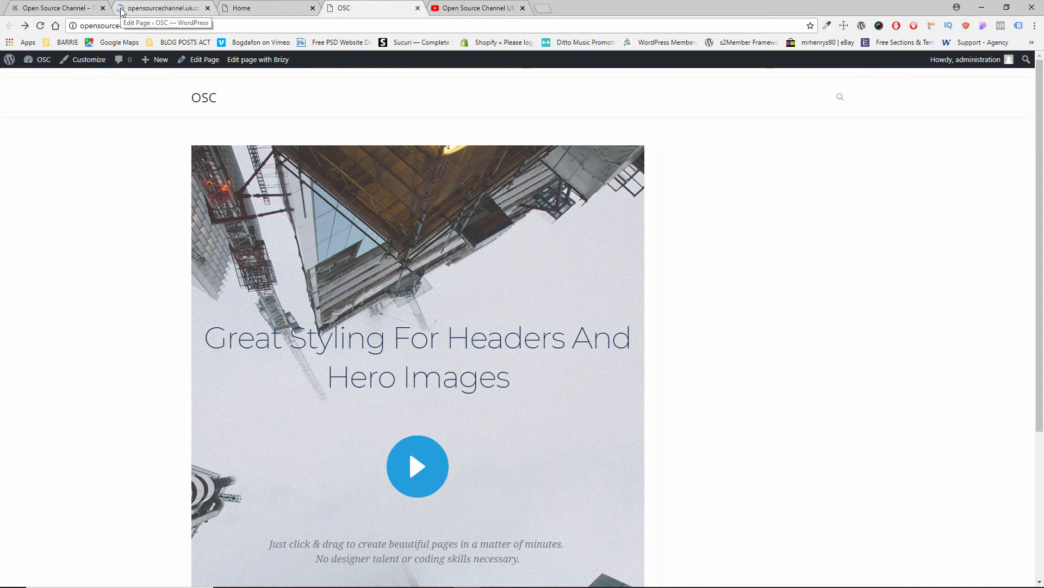
key(F5)
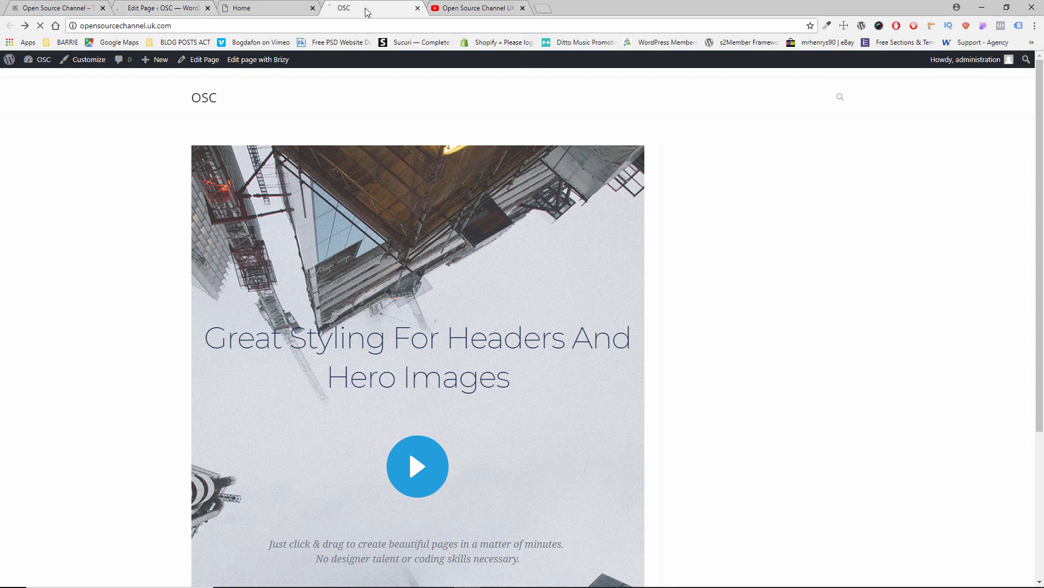
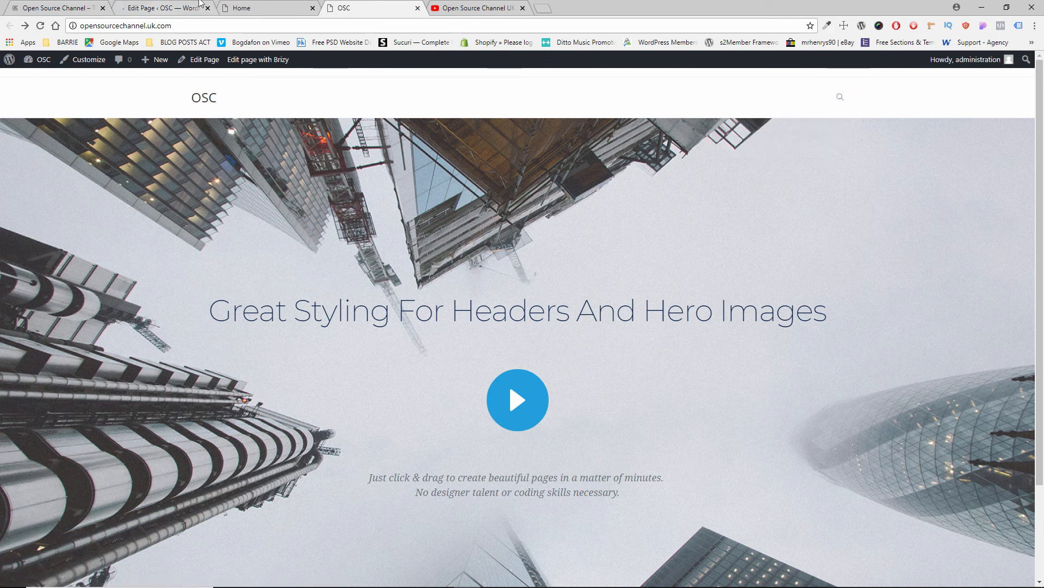
In the WordPress menu settings, assign Main menu to the Top Bar, Footer and Mobile locations and add the Home page to it
click(261, 8)
click(185, 5)
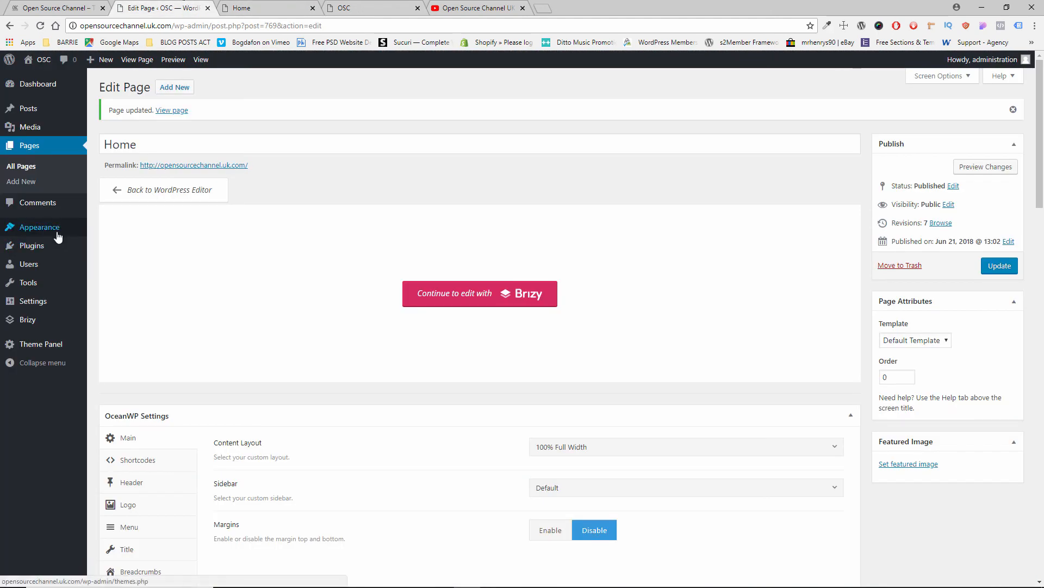
mouse_move(56, 231)
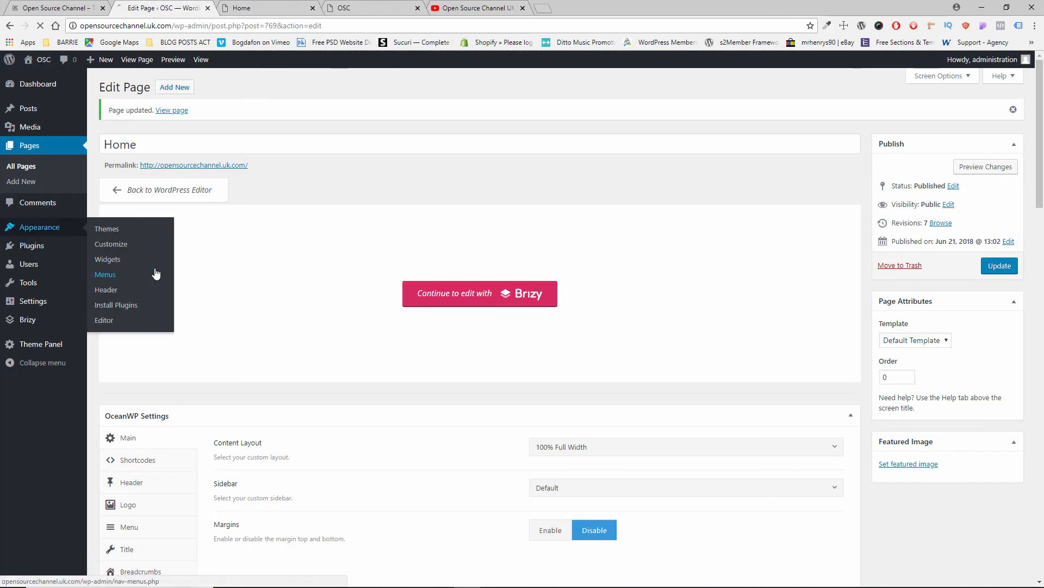
click(113, 276)
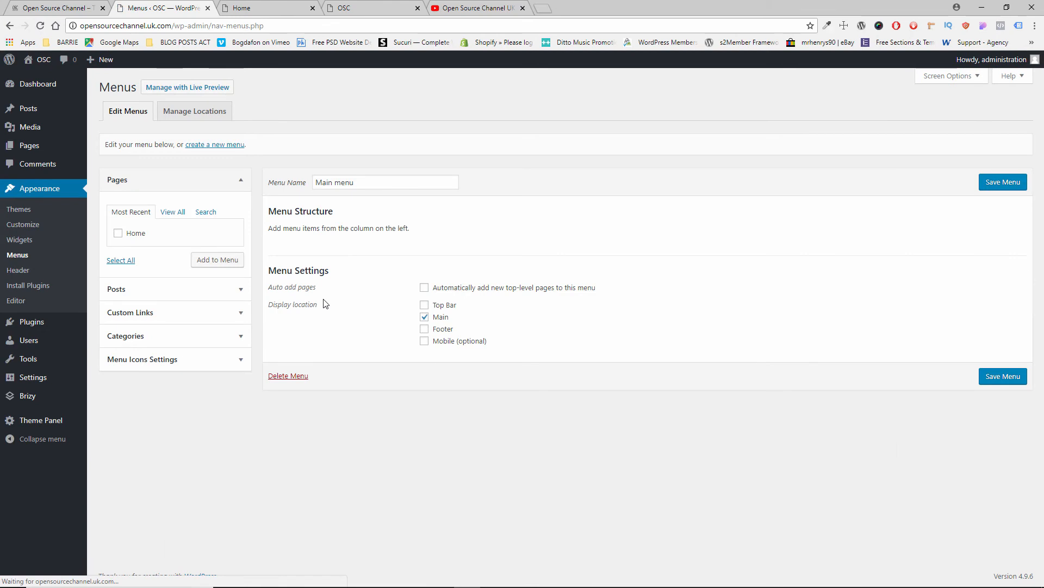
click(425, 306)
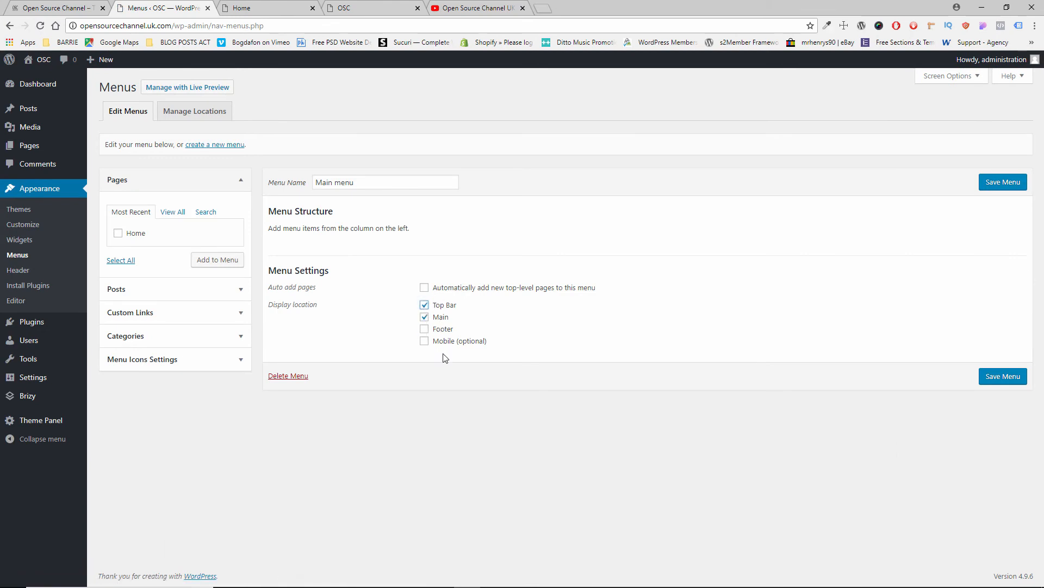
click(424, 328)
click(117, 235)
click(223, 264)
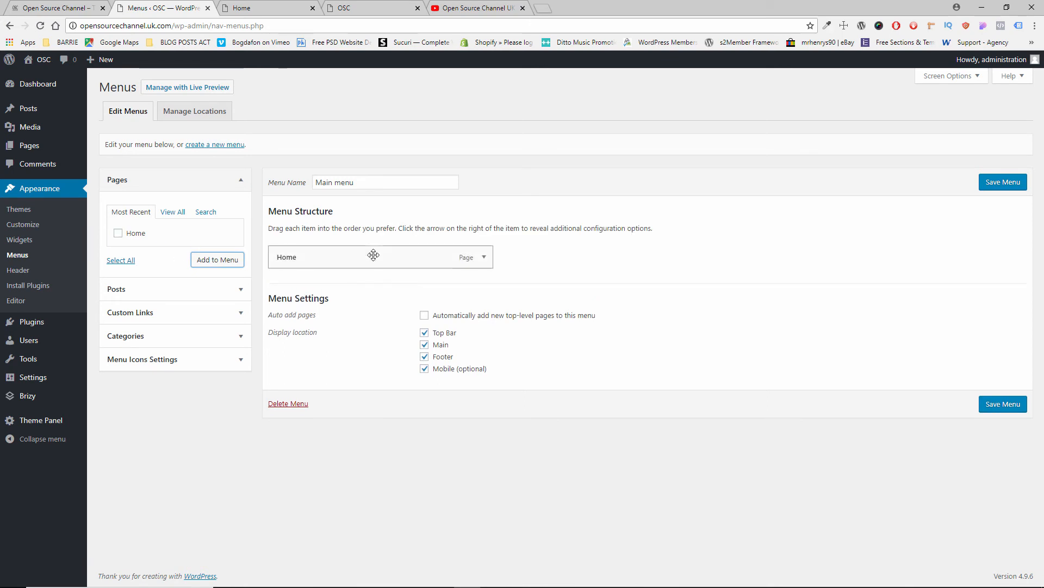
Remove Main menu from the Mobile and Footer locations and save it, then reload the live Home page
click(423, 370)
click(425, 358)
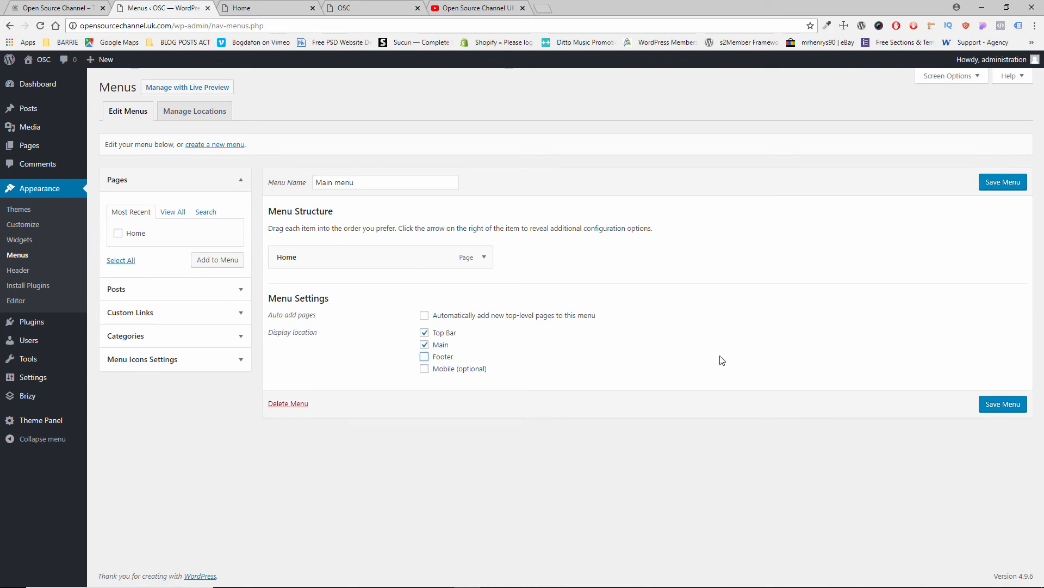
click(1015, 187)
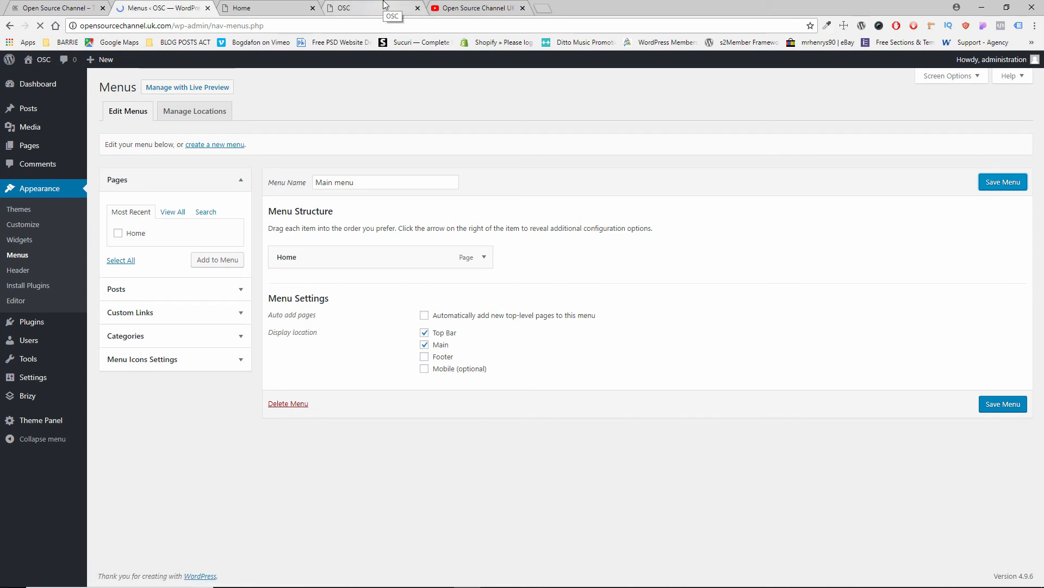
click(384, 5)
key(F5)
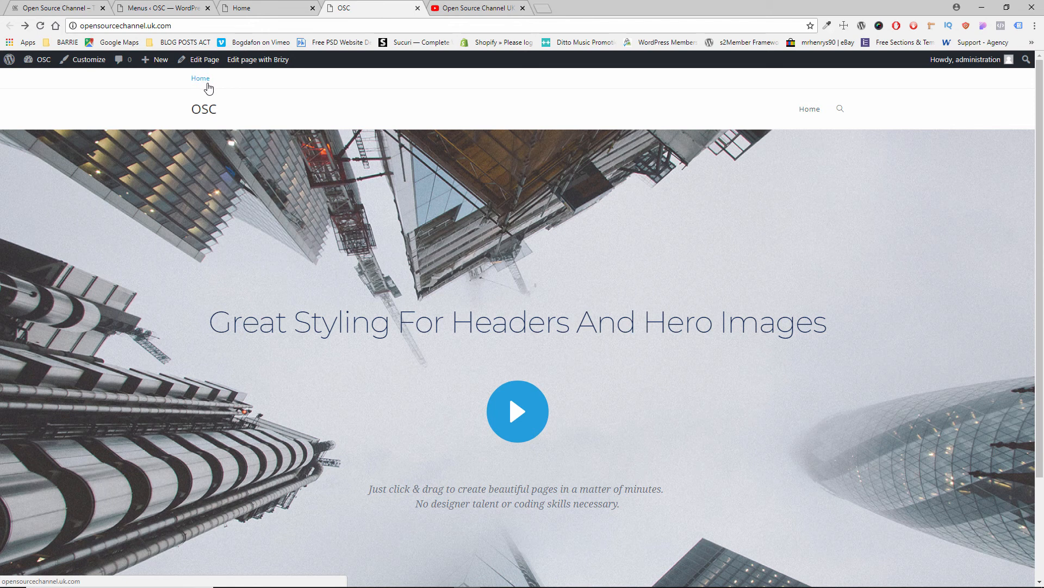
click(246, 10)
click(172, 4)
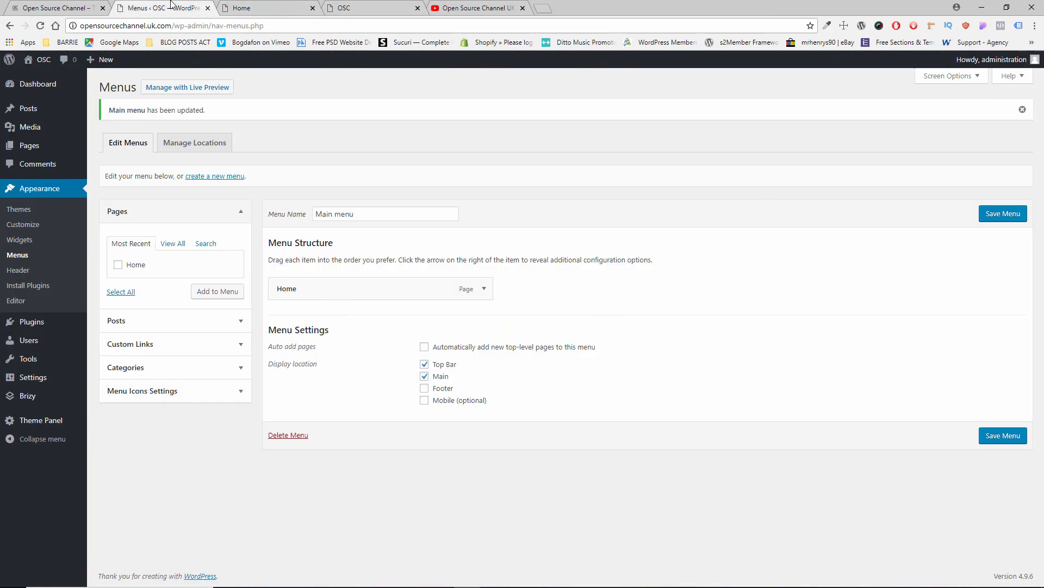
click(427, 366)
click(425, 365)
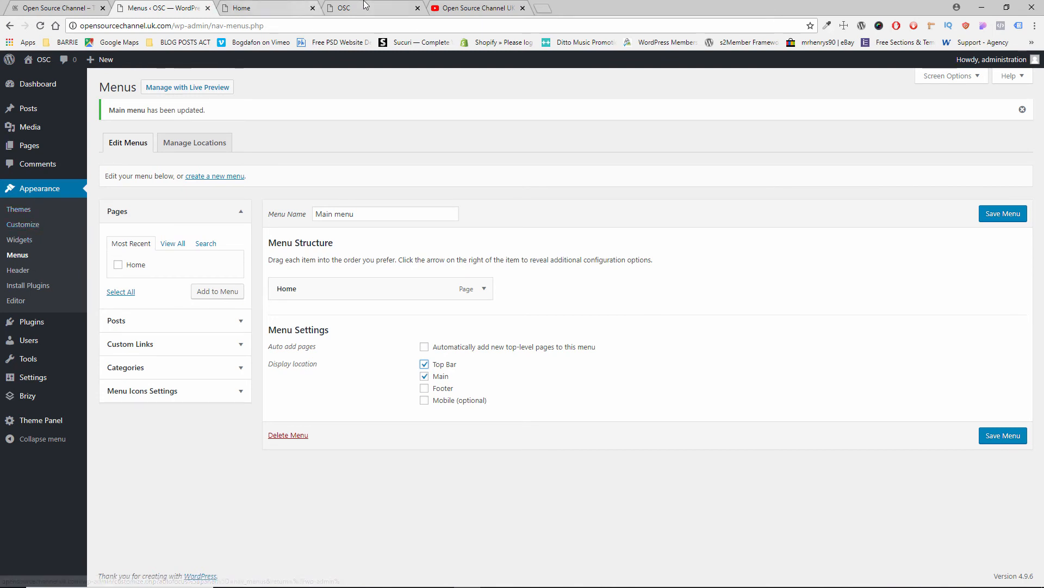
click(304, 9)
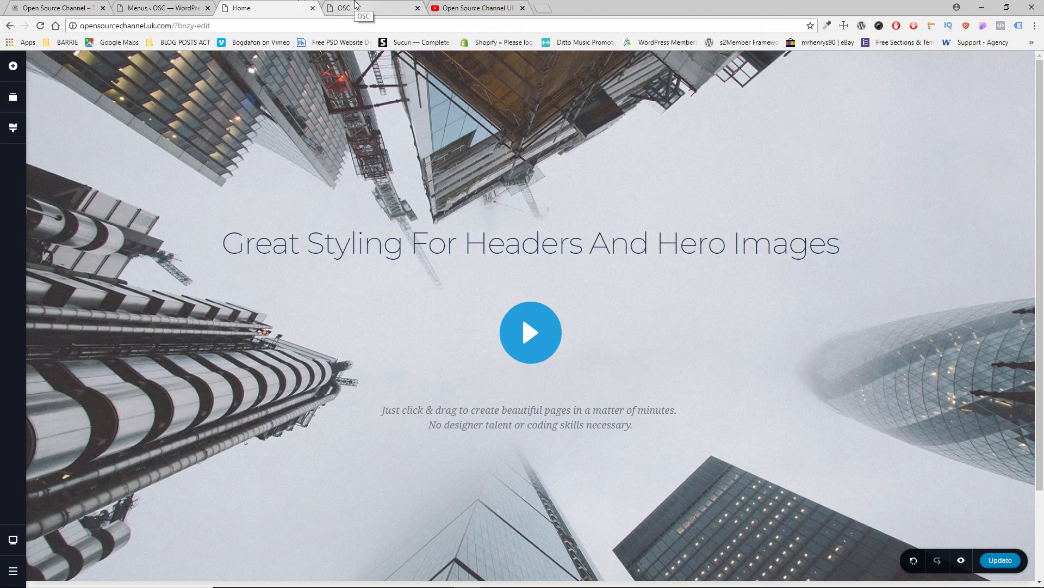
click(357, 7)
click(164, 8)
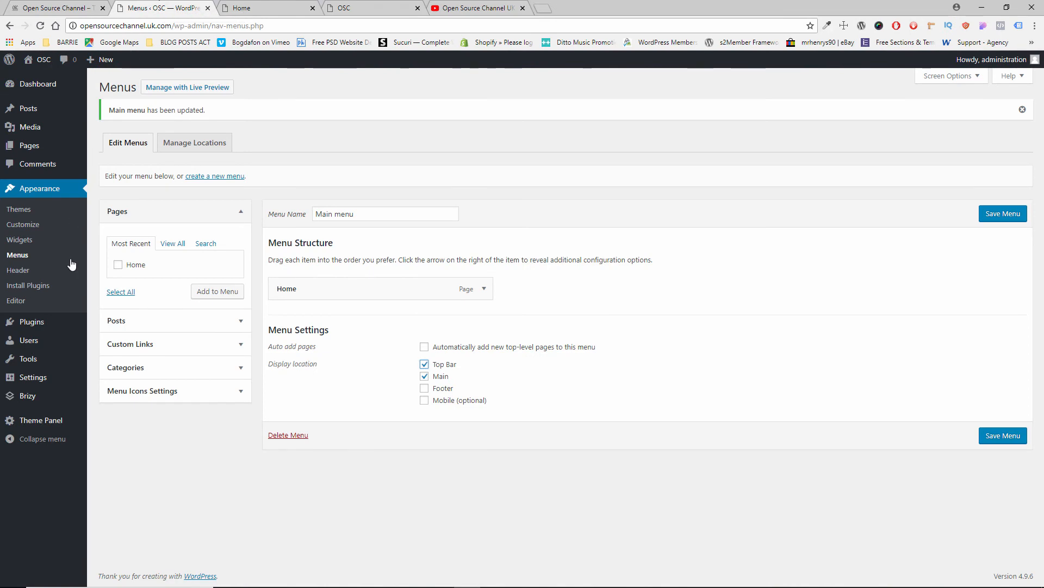
Leave the menu settings without saving and open the Home page for editing from the list of all pages
click(107, 150)
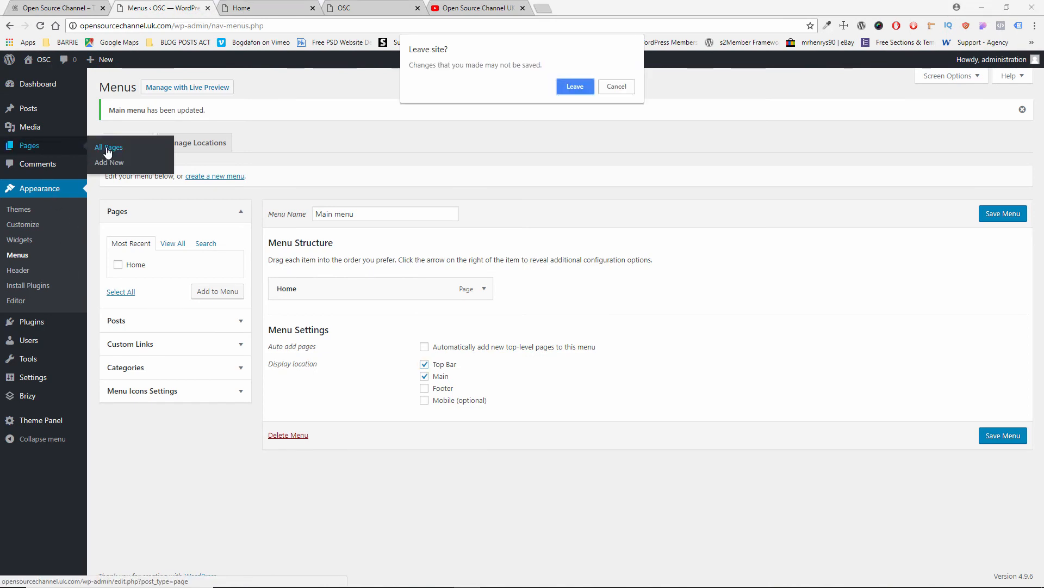
click(567, 93)
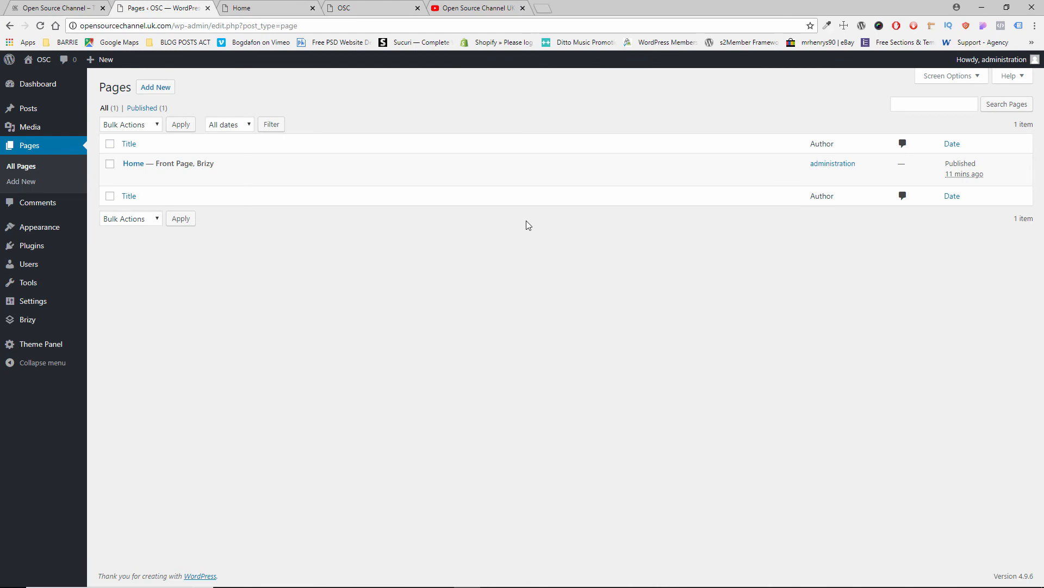
mouse_move(171, 177)
click(128, 176)
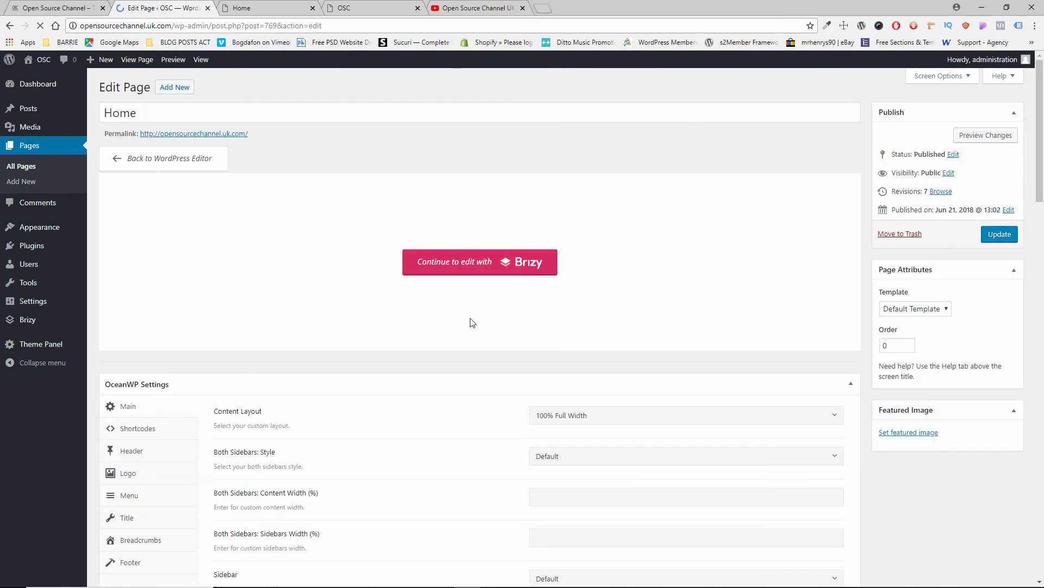
scroll(471, 360, down, 5)
scroll(468, 361, up, 2)
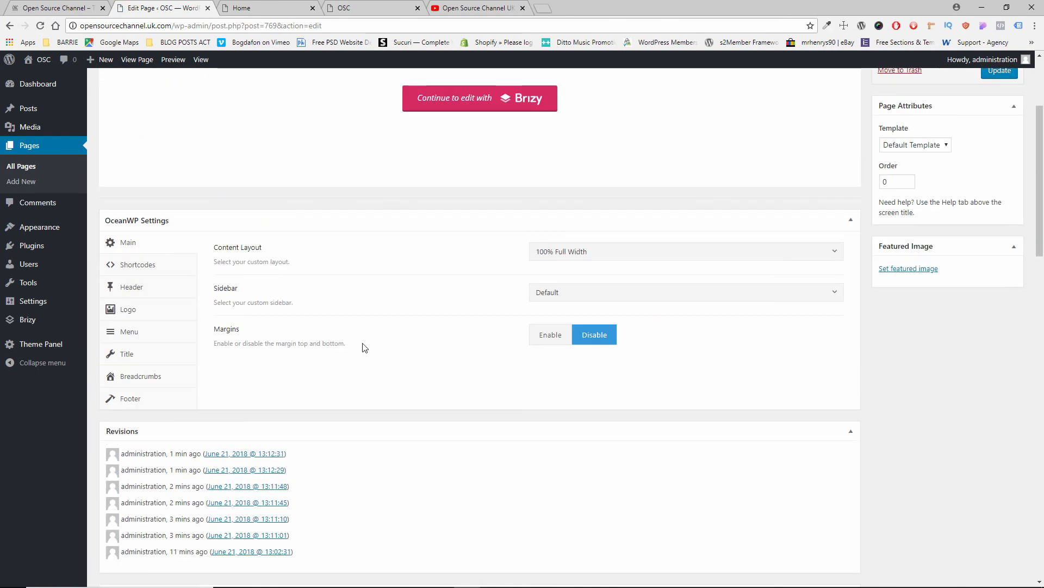
Disable the top bar in the Home page's OceanWP header settings and update the page
click(139, 293)
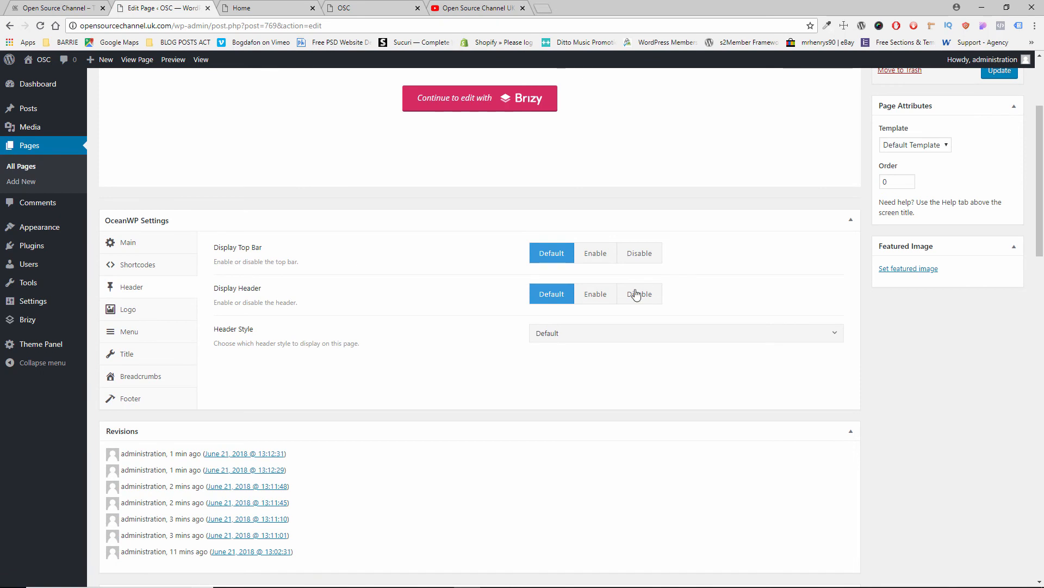
click(642, 255)
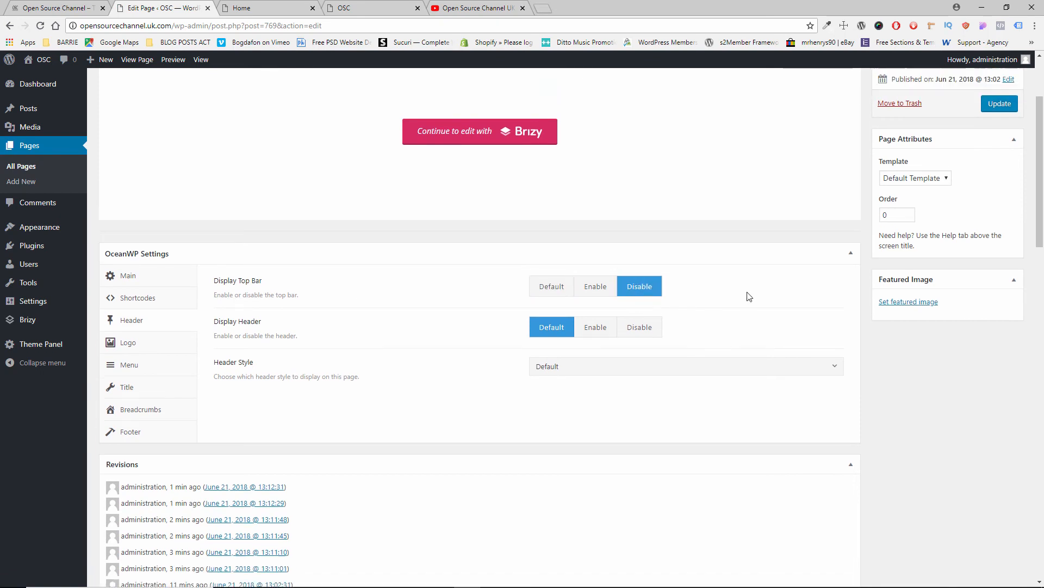
scroll(719, 307, up, 3)
click(999, 234)
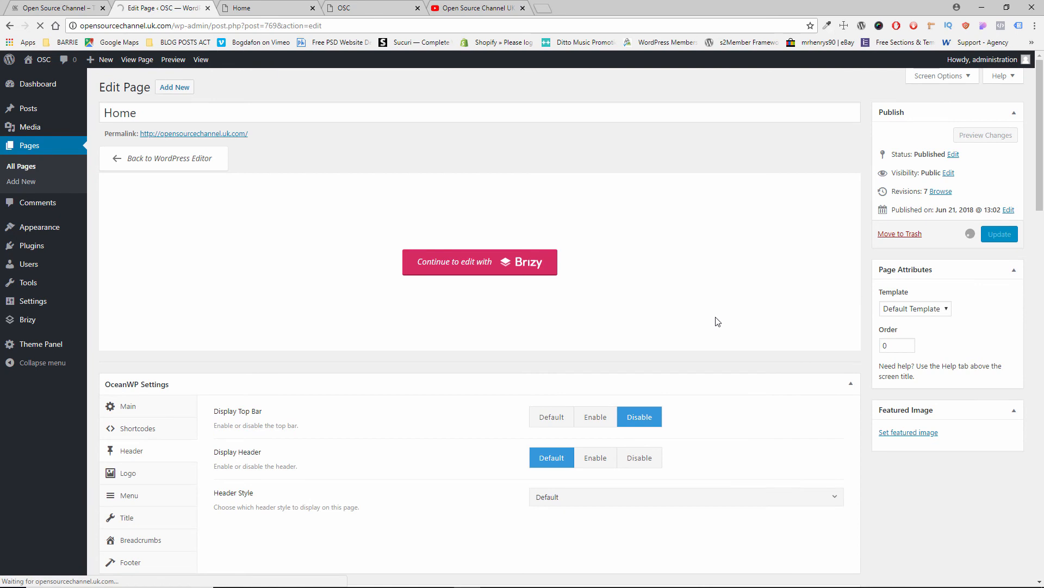
click(344, 6)
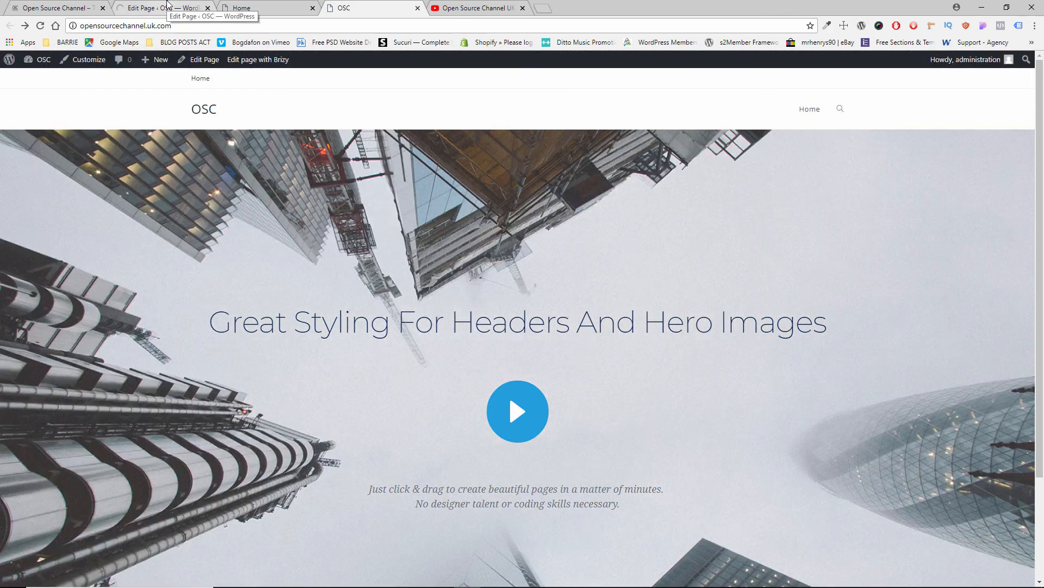
click(168, 5)
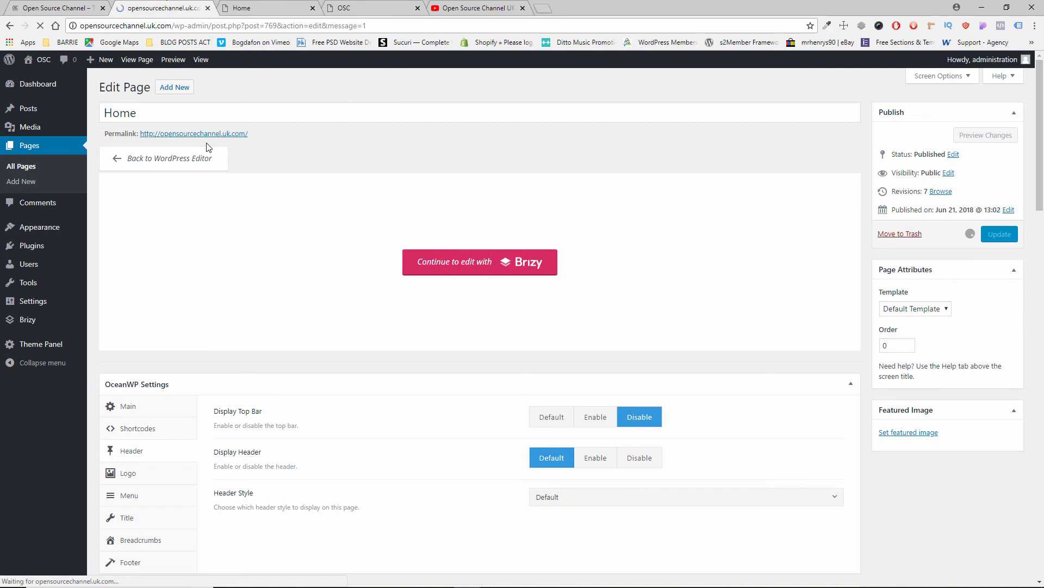
Reload the live Home page and look it over from header to footer to check the top bar
click(351, 7)
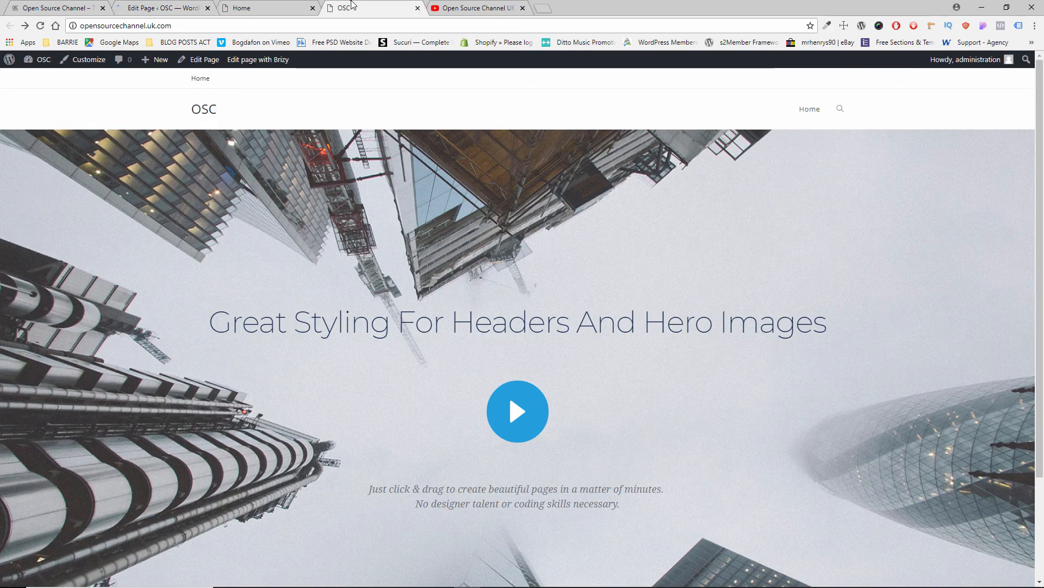
key(F5)
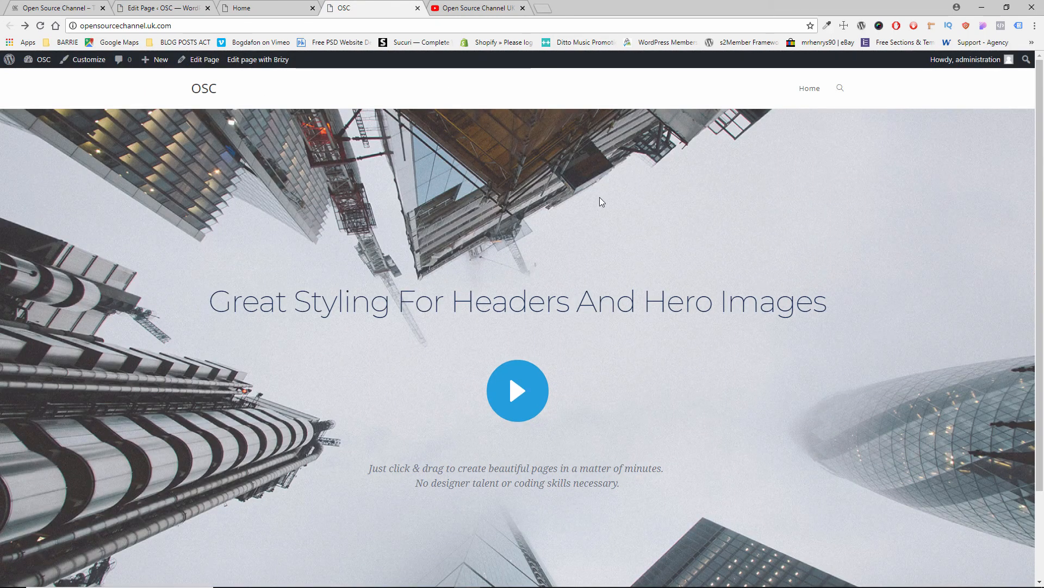
scroll(599, 200, down, 2)
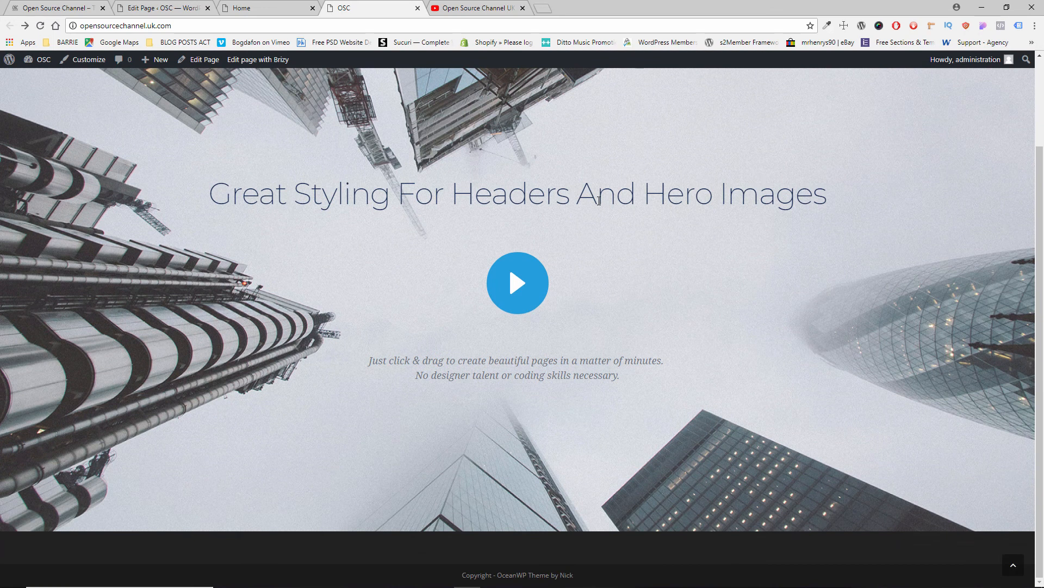
scroll(598, 200, up, 2)
In the Brizy editor, add the light "Services We Can Help You With" block from the Services category below the header block
click(234, 8)
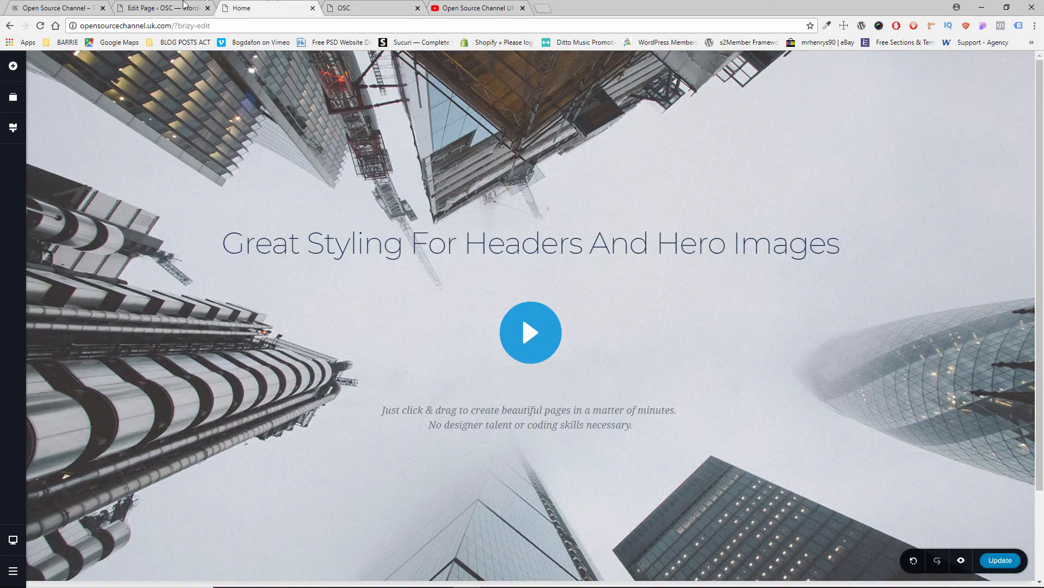
scroll(505, 447, down, 2)
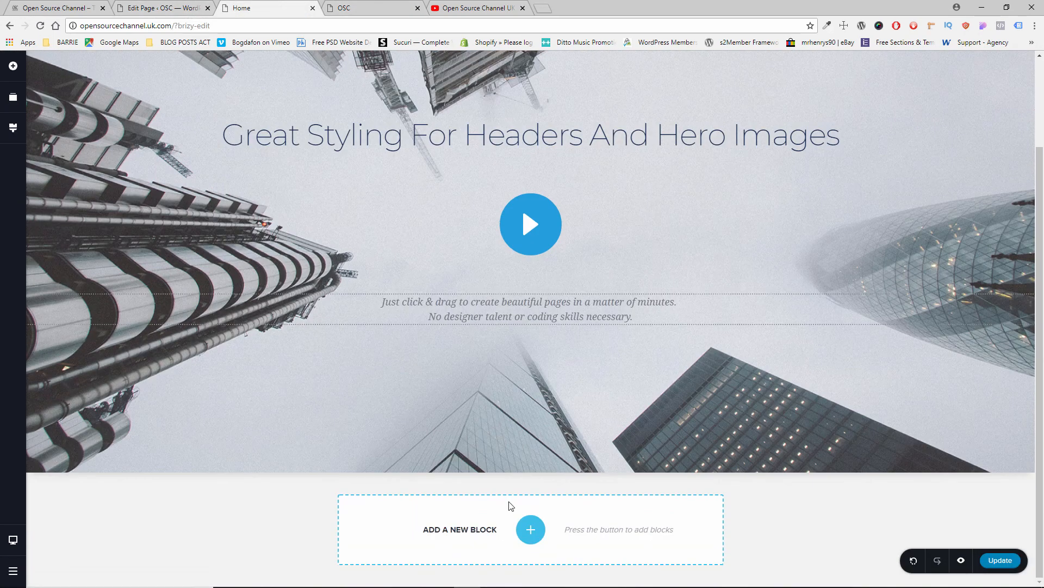
click(531, 530)
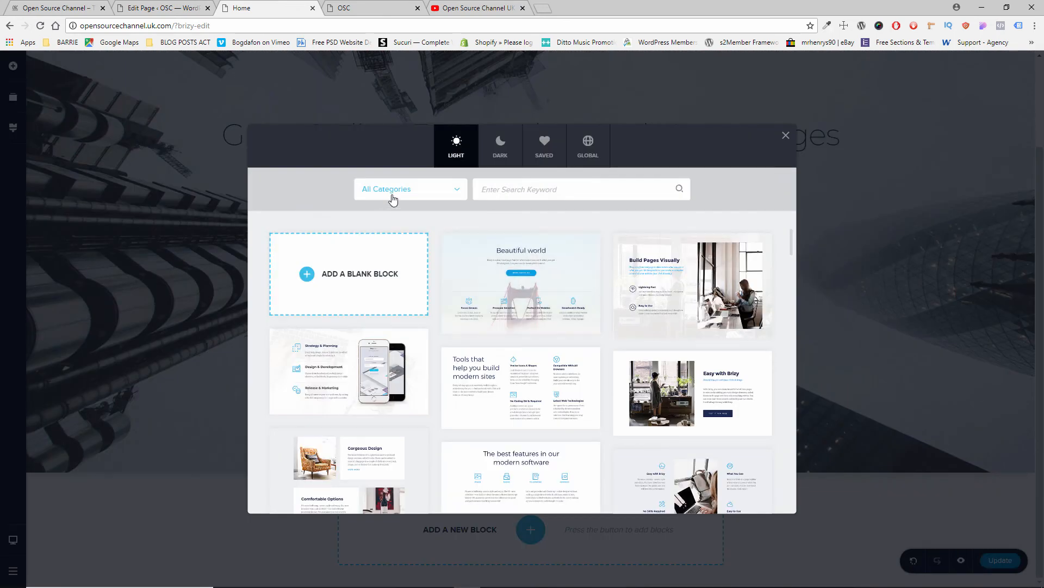
click(385, 200)
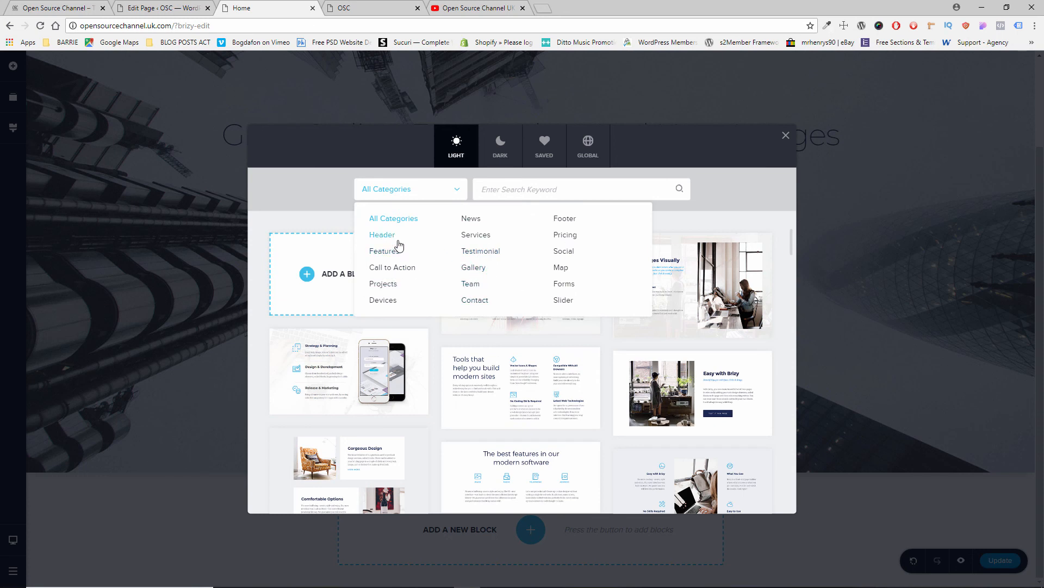
click(486, 243)
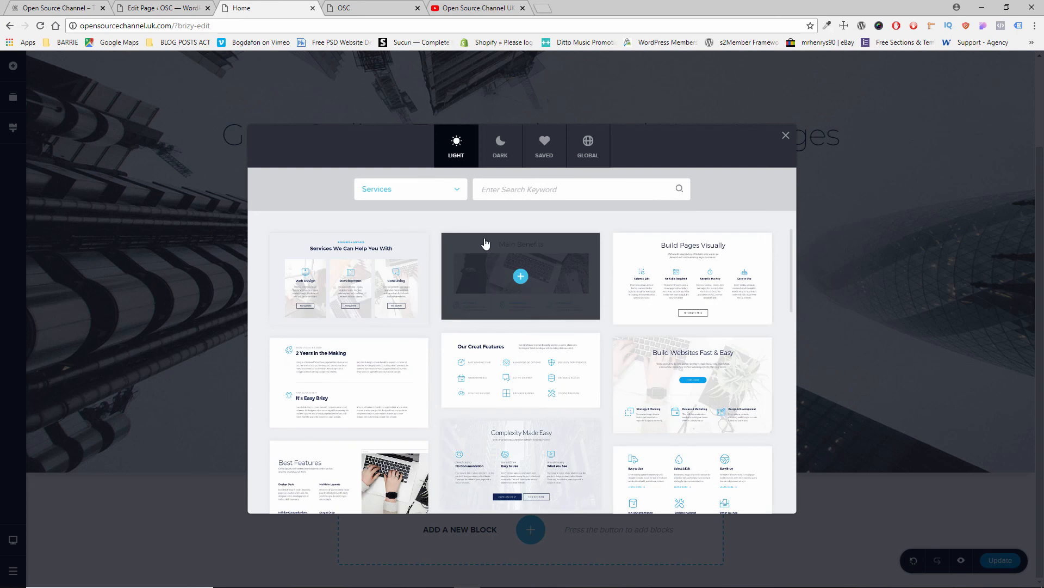
click(350, 278)
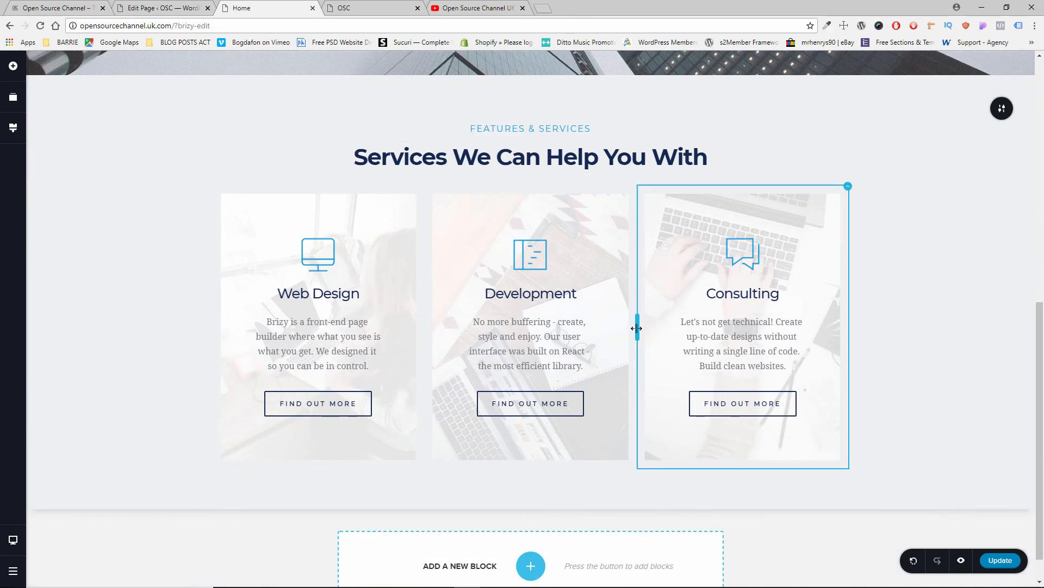
Narrow the Development column slightly in favour of Consulting, and bring up the column options of the three service cards
mouse_move(620, 332)
mouse_down()
mouse_move(544, 331)
mouse_move(697, 336)
mouse_move(620, 338)
mouse_move(629, 335)
mouse_up()
click(556, 462)
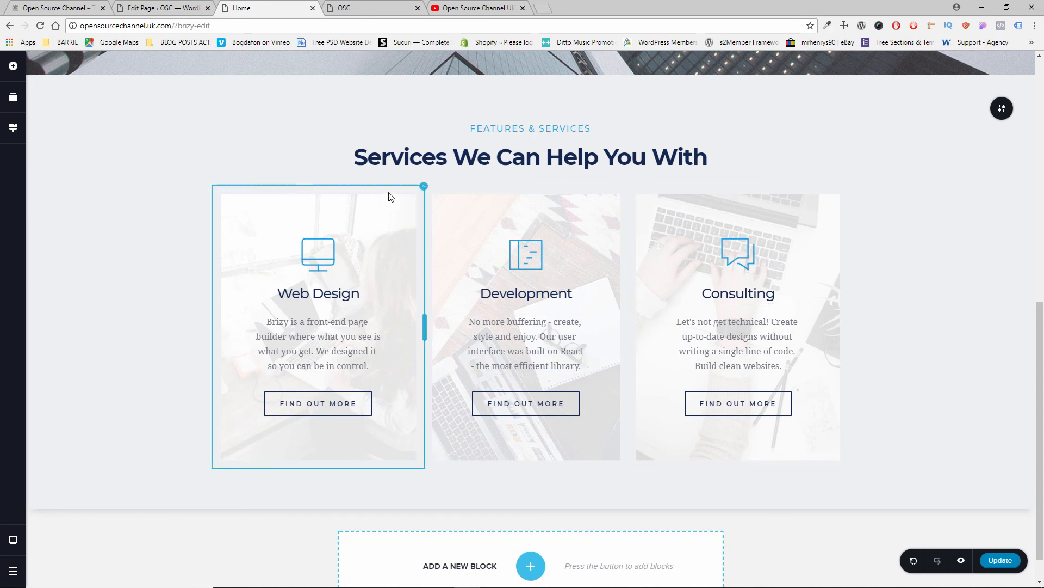
click(423, 187)
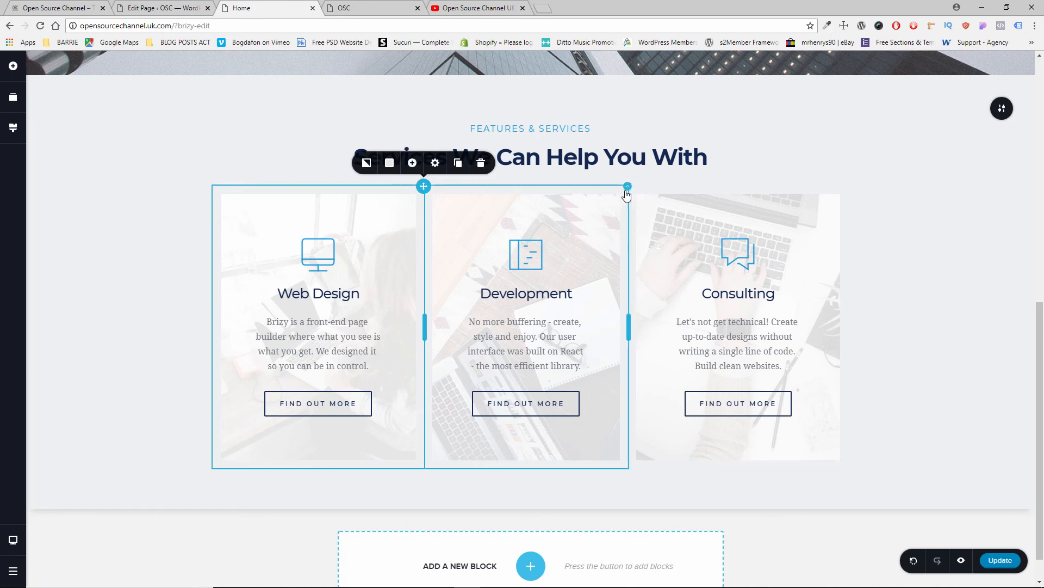
click(626, 188)
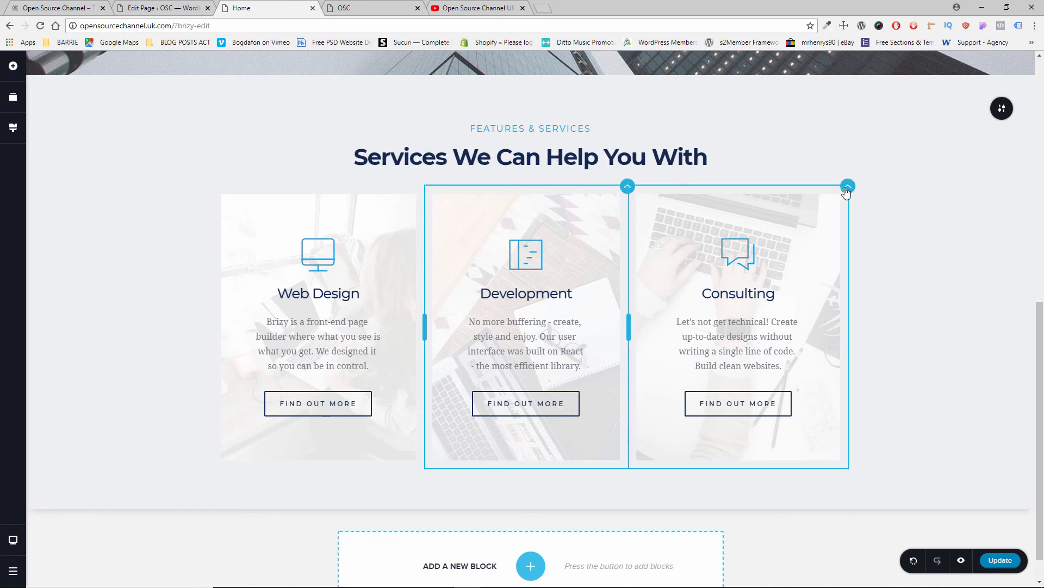
click(842, 196)
Show the text options of the services heading and open the gap and HTML tag settings of the "Features & Services" line
click(698, 153)
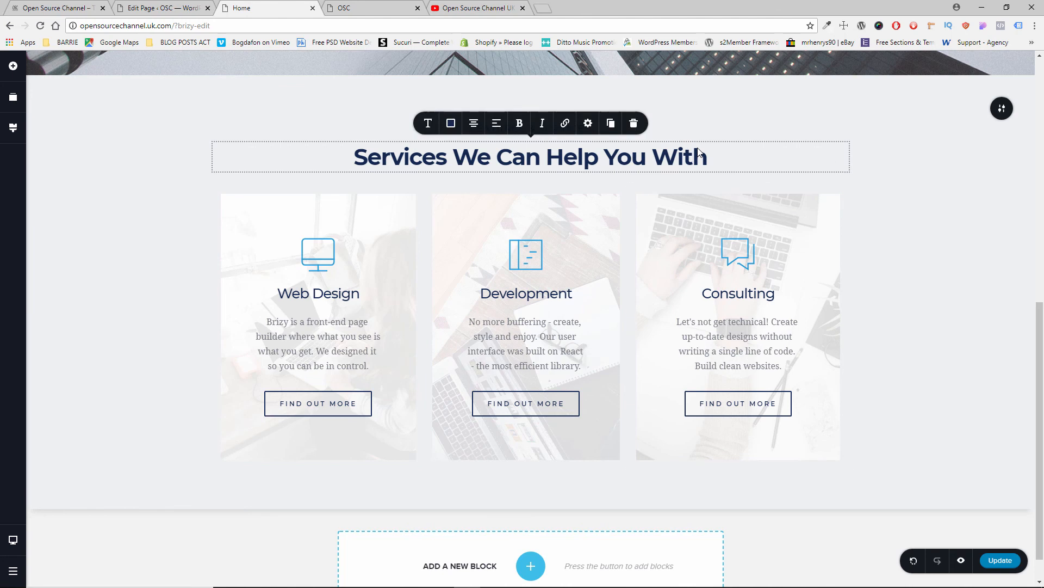
click(724, 130)
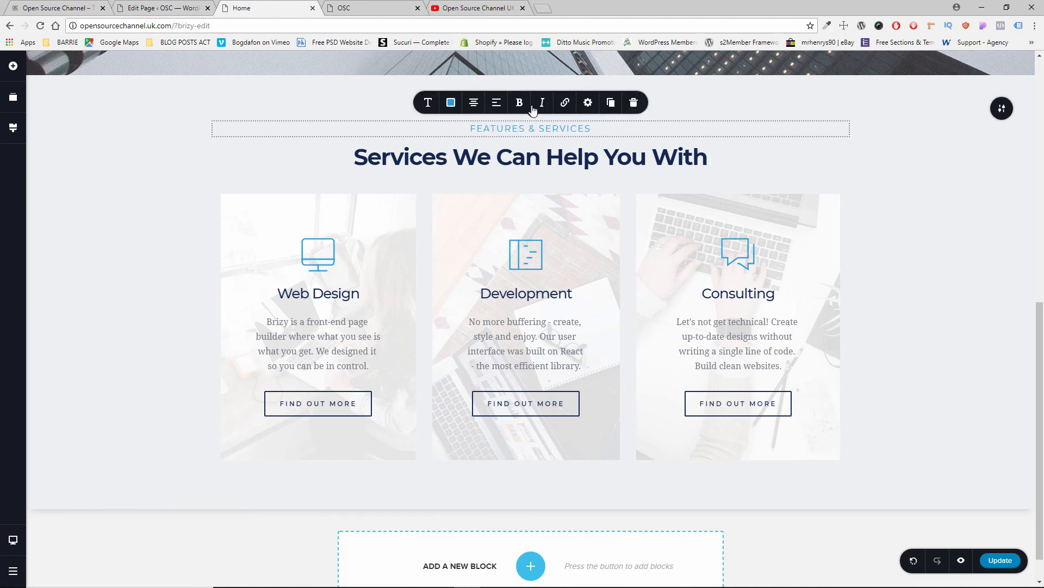
click(587, 103)
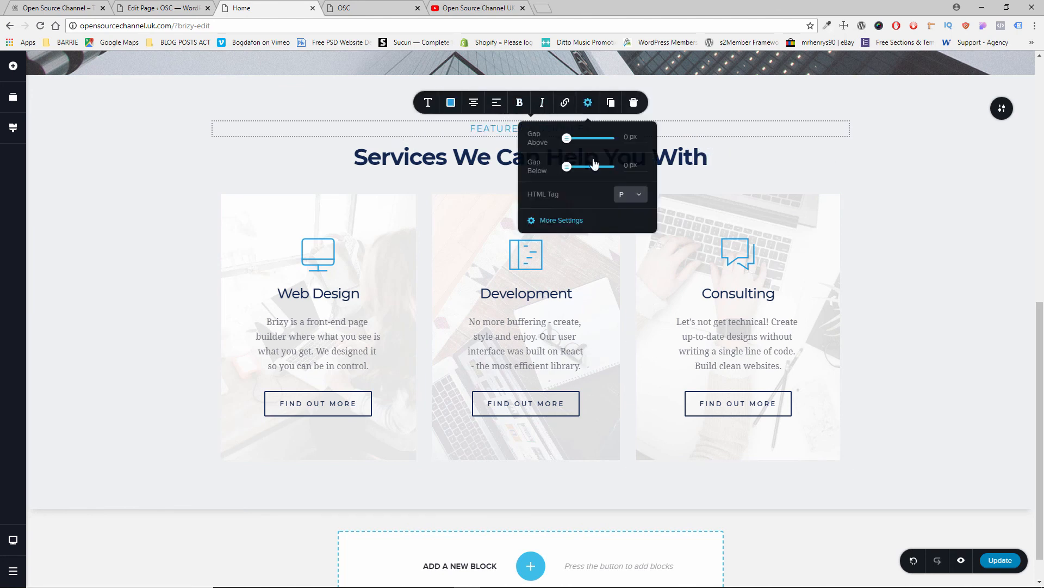
click(682, 111)
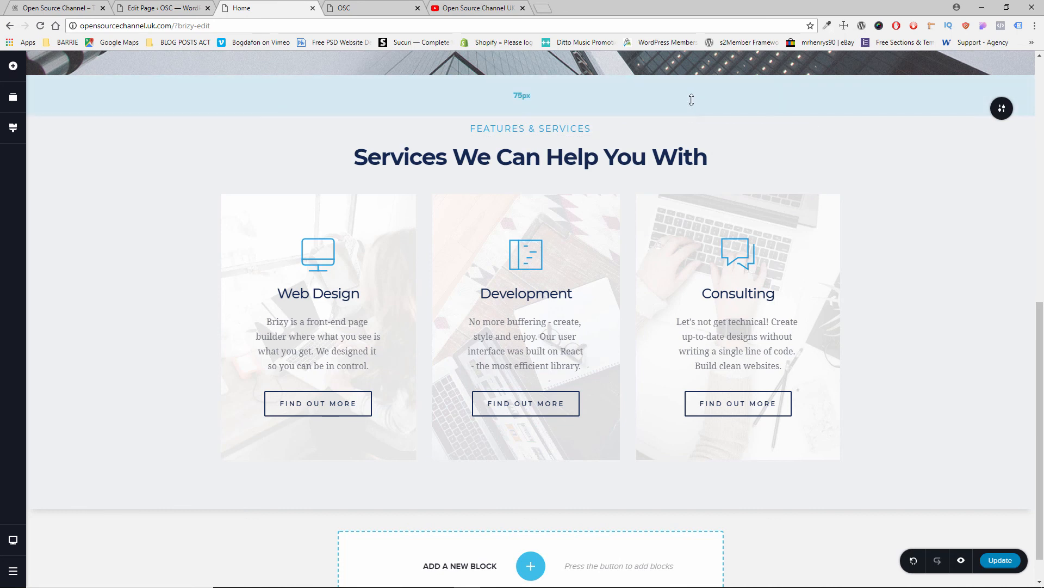
Increase the services block's top padding to 87 px and enlarge its bottom padding slightly
drag(689, 114, 688, 107)
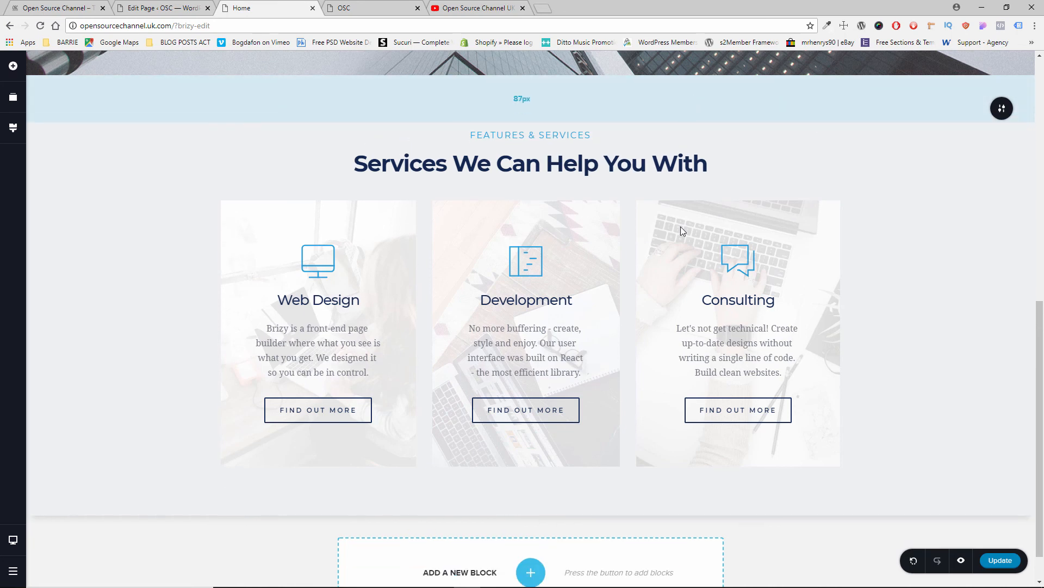
scroll(606, 452, down, 1)
drag(602, 466, 625, 465)
Display the block options of the services block and the header block, and review both blocks on the page
click(1001, 73)
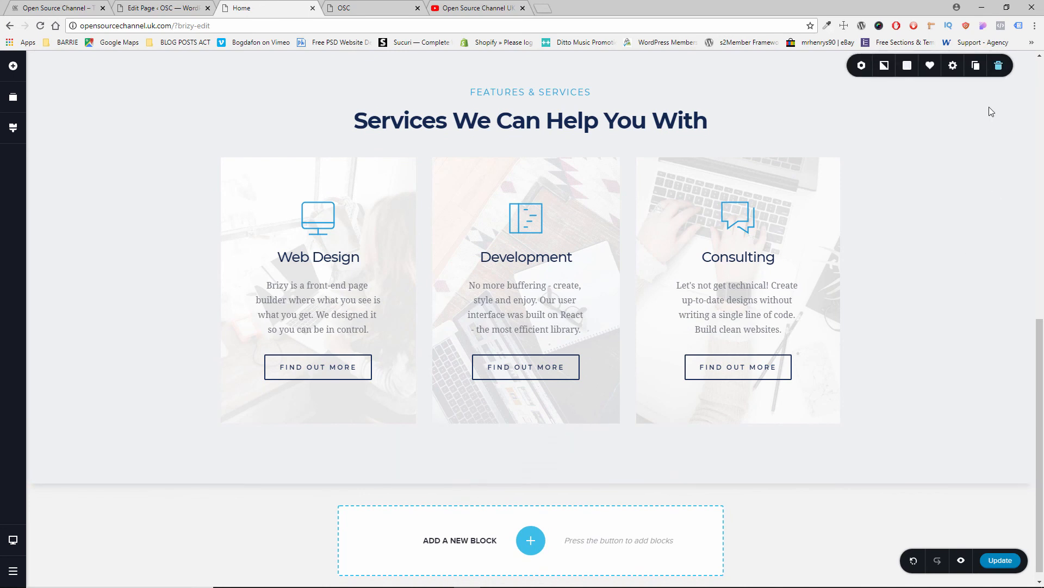
scroll(974, 170, up, 7)
scroll(775, 398, up, 3)
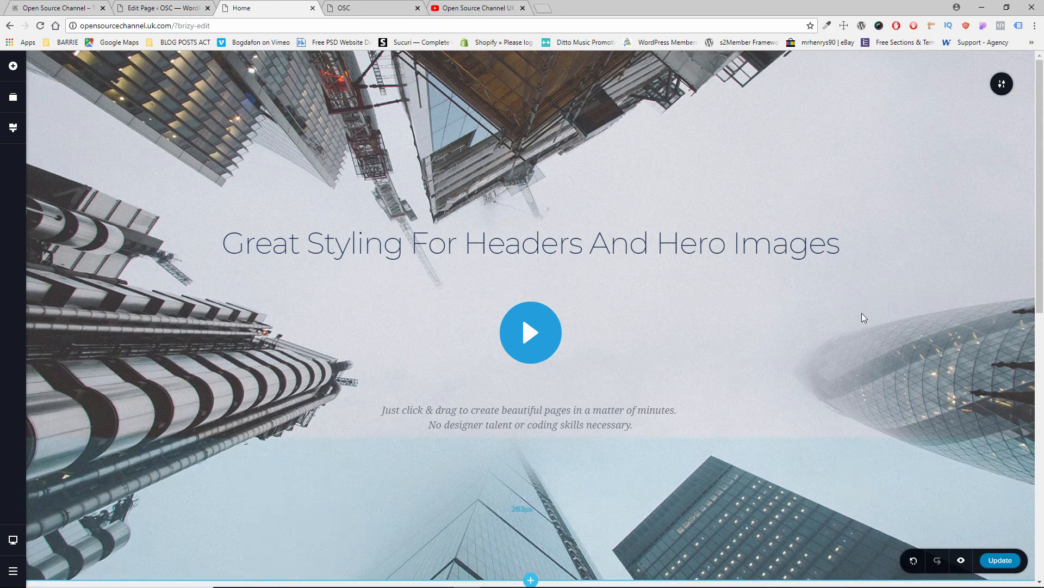
click(1007, 87)
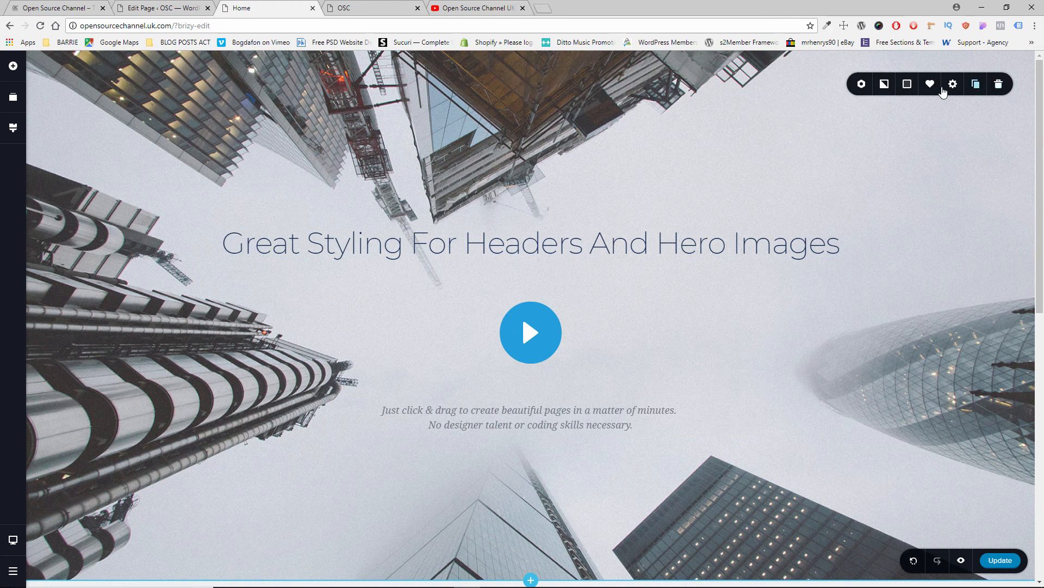
scroll(976, 218, down, 7)
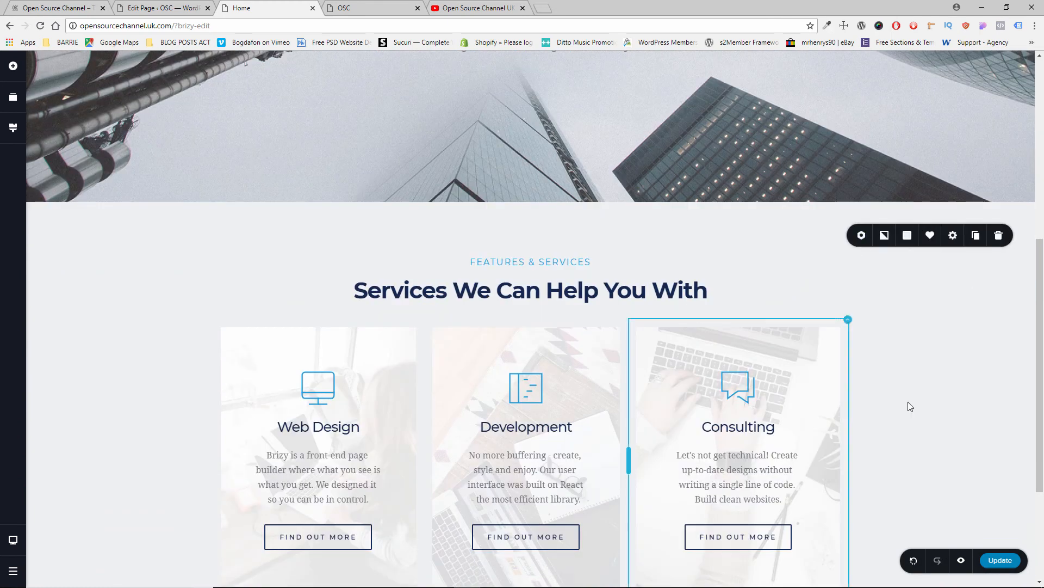
scroll(763, 372, up, 7)
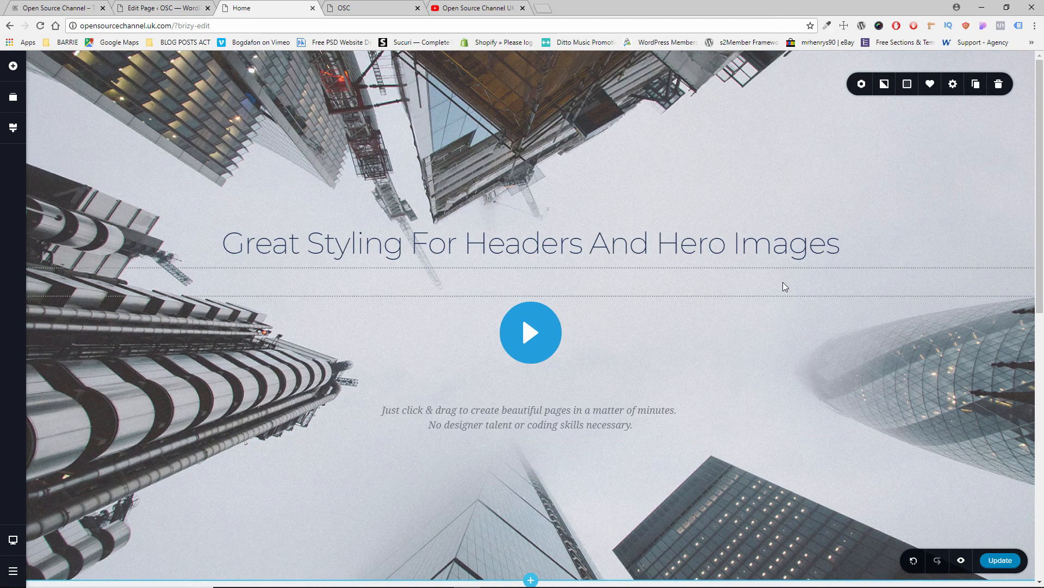
scroll(845, 384, down, 7)
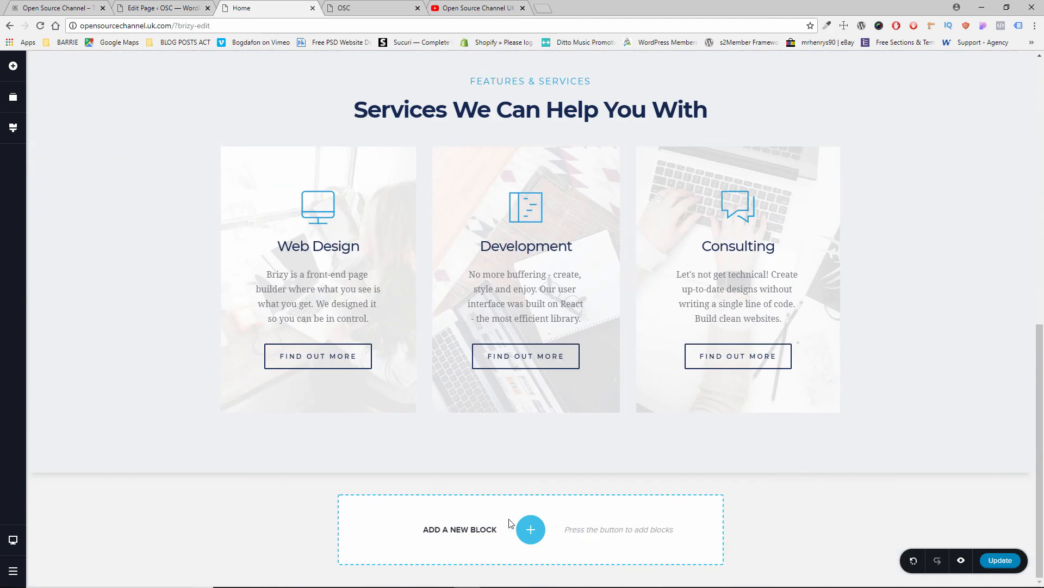
Add a blank two-column block below the services block and display its column, row and block options
click(530, 529)
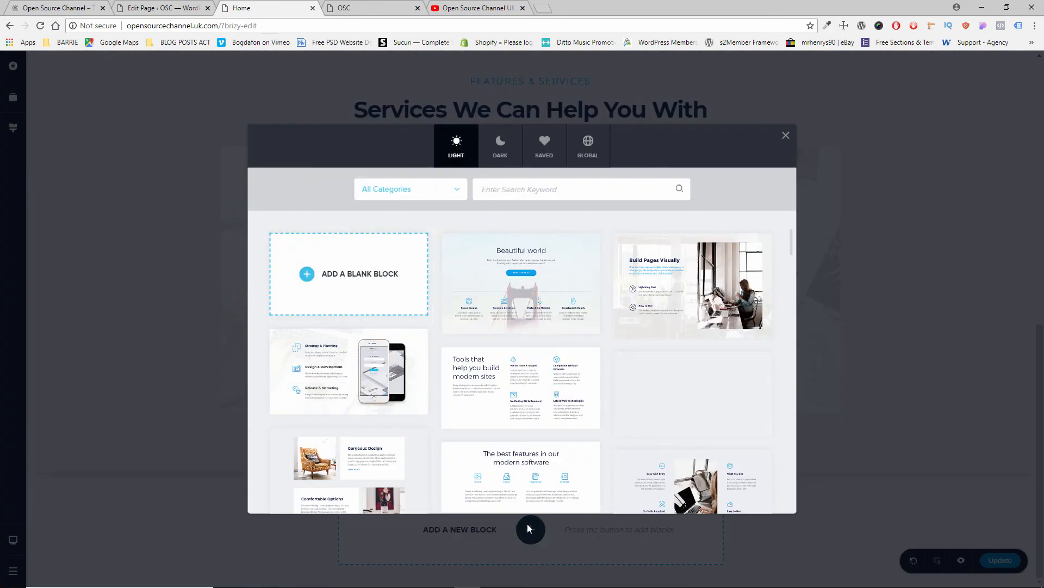
click(342, 298)
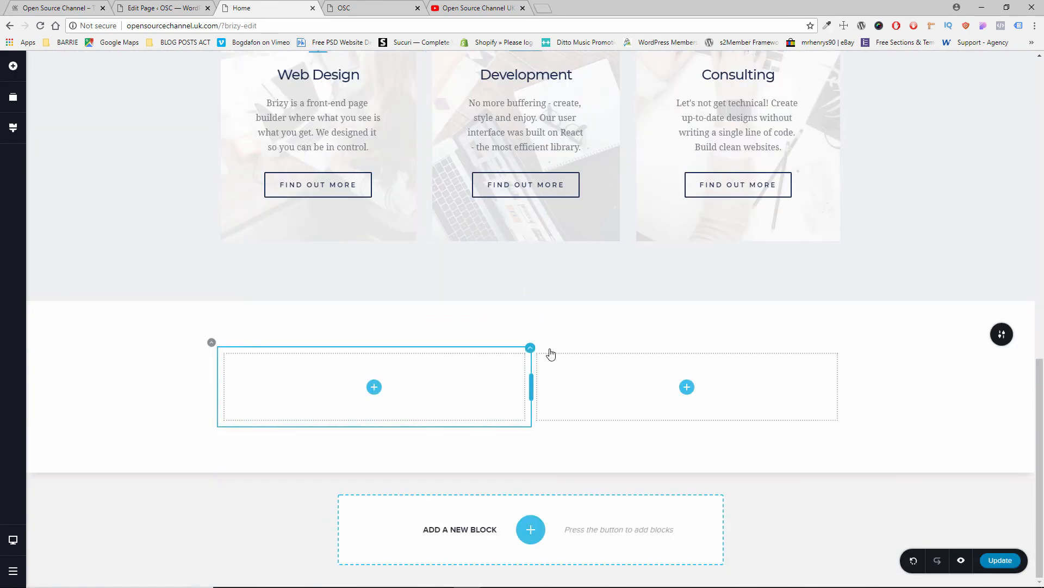
click(842, 348)
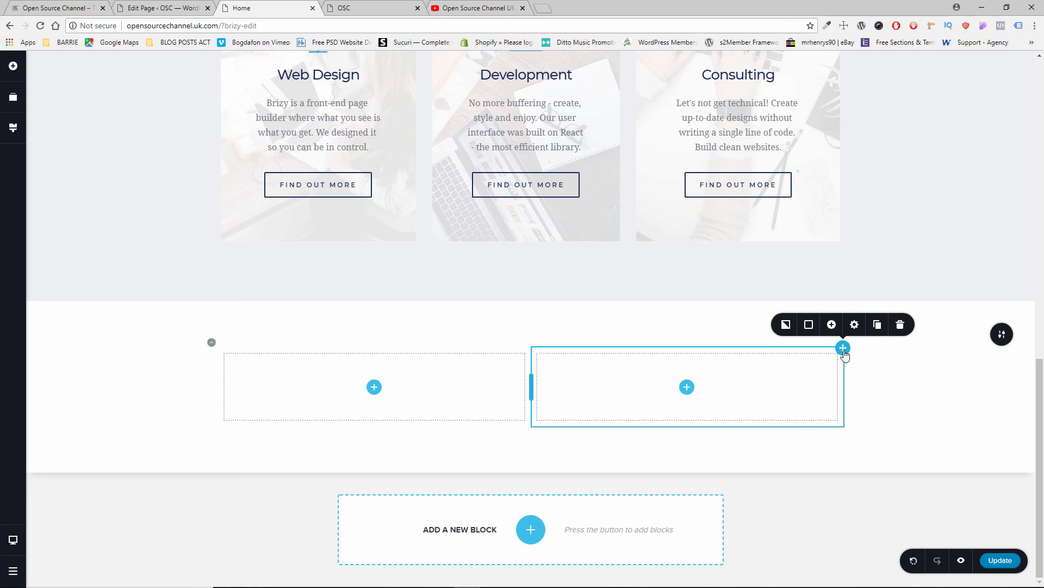
click(213, 344)
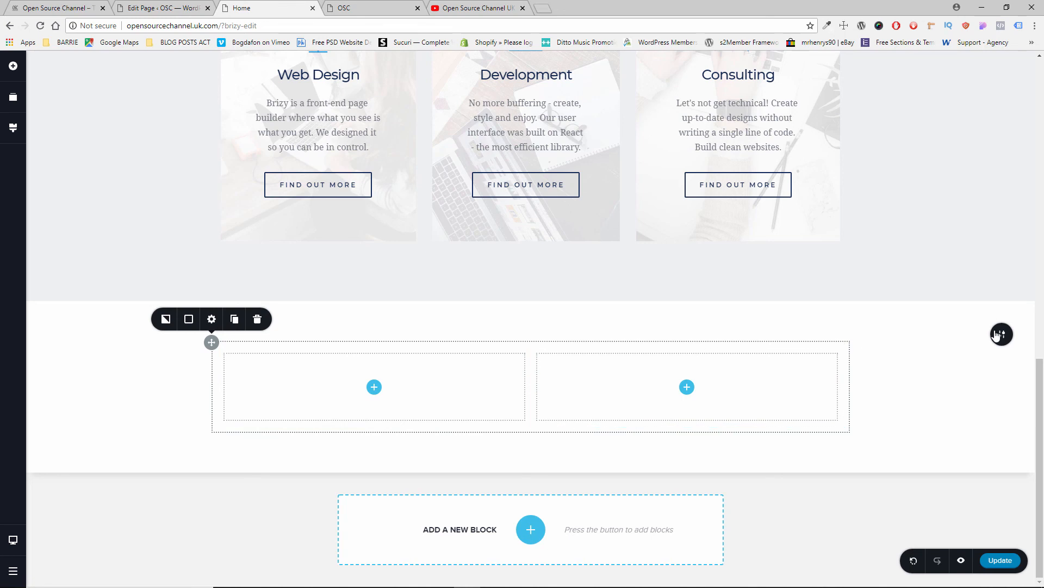
mouse_move(1002, 335)
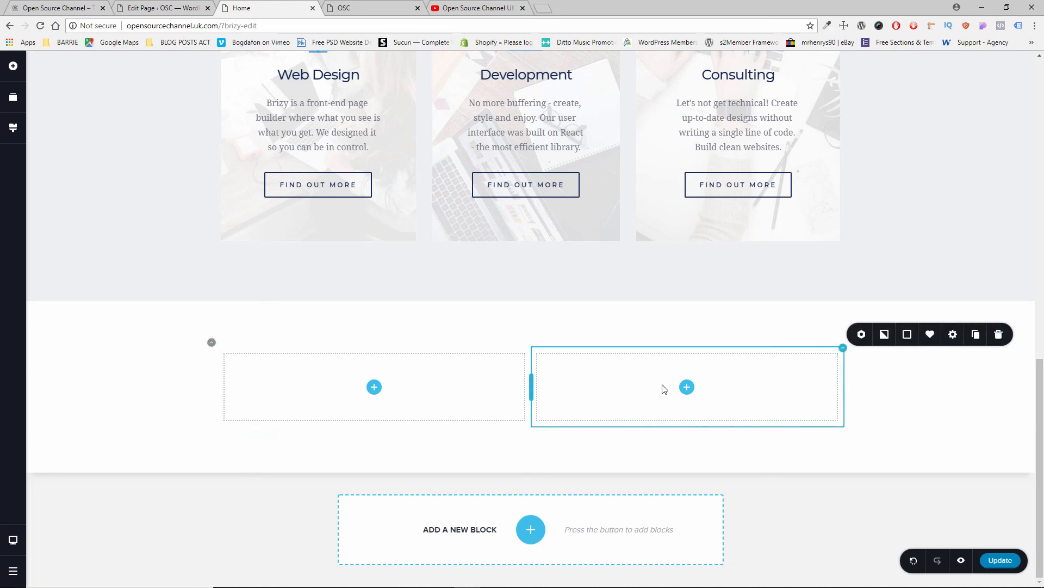
Add three more columns to the blank block's row so that it has five columns
click(687, 388)
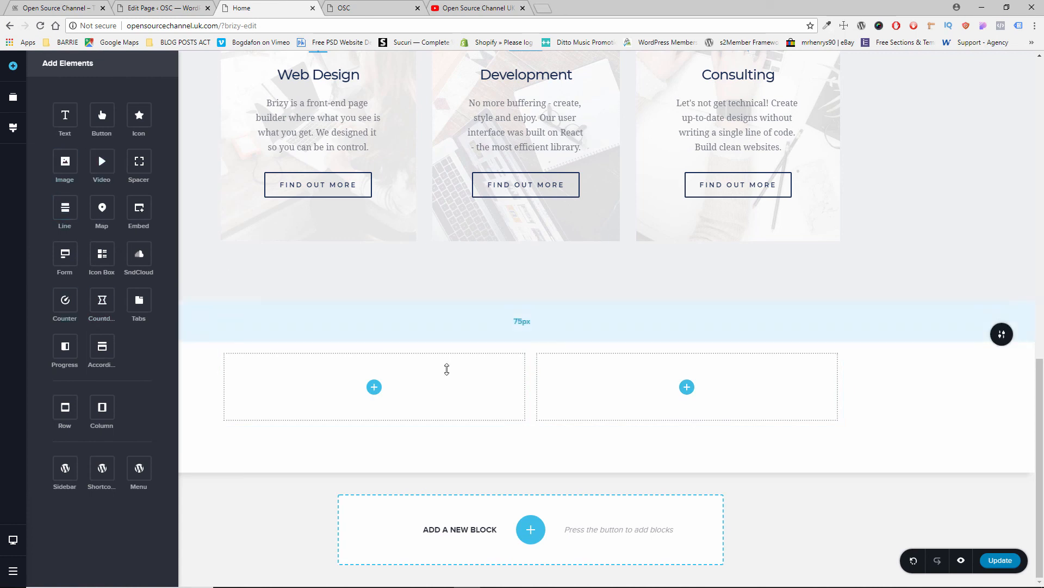
click(525, 350)
click(529, 353)
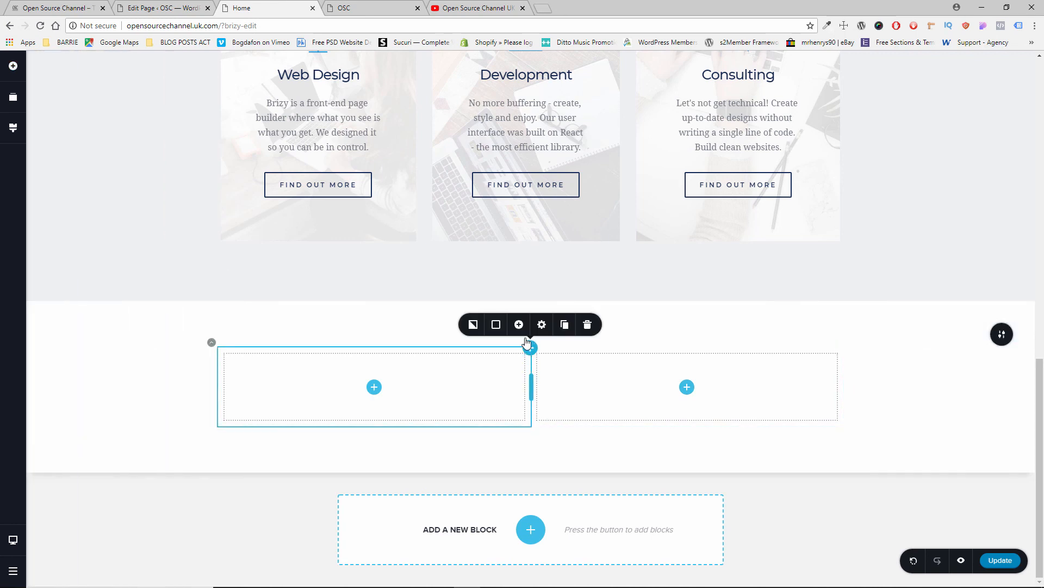
click(519, 325)
click(519, 325)
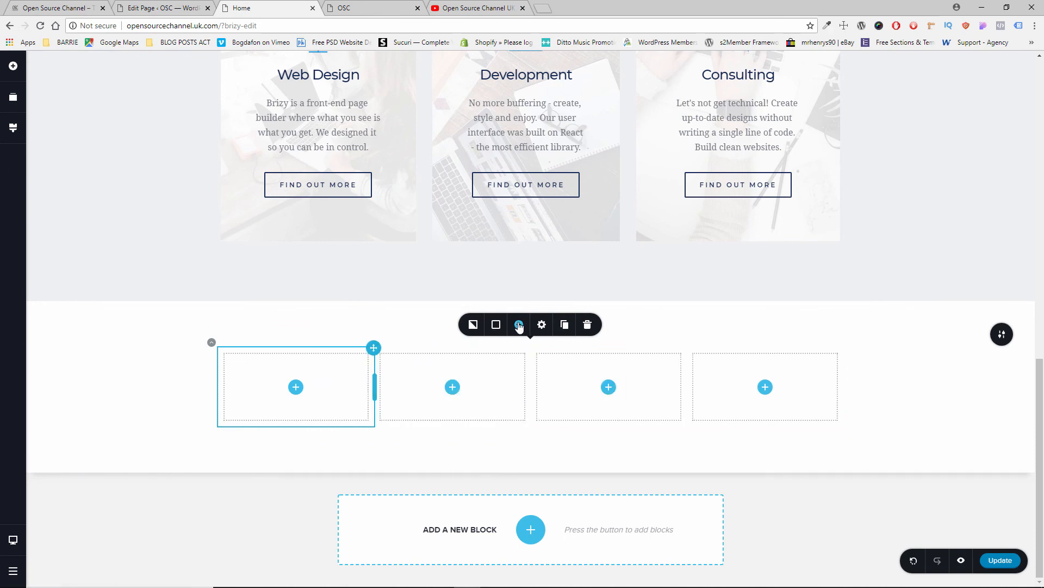
click(517, 326)
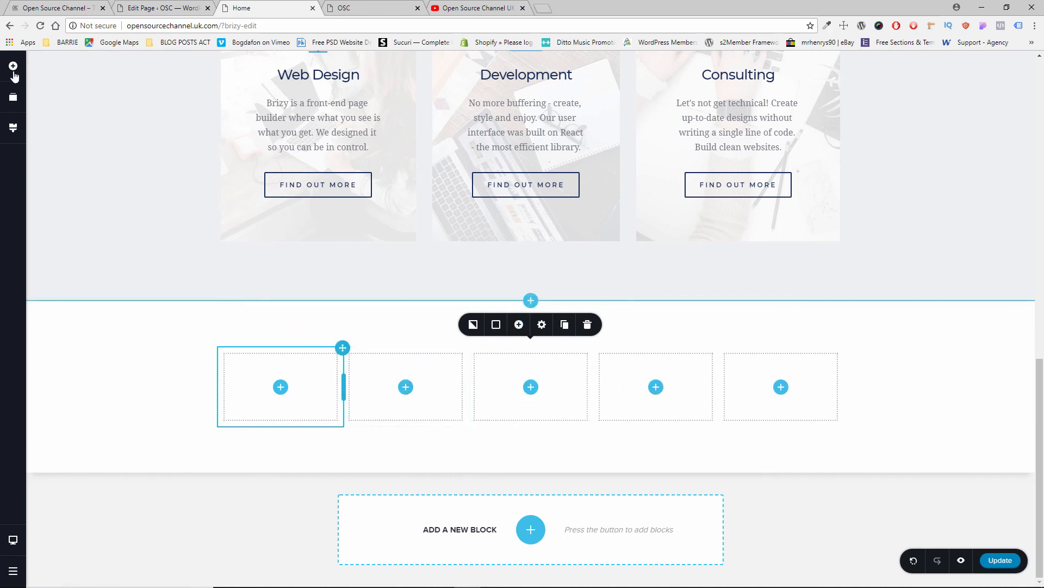
Place a Counter element in each of the first three columns of the new block
click(13, 69)
drag(65, 300, 273, 396)
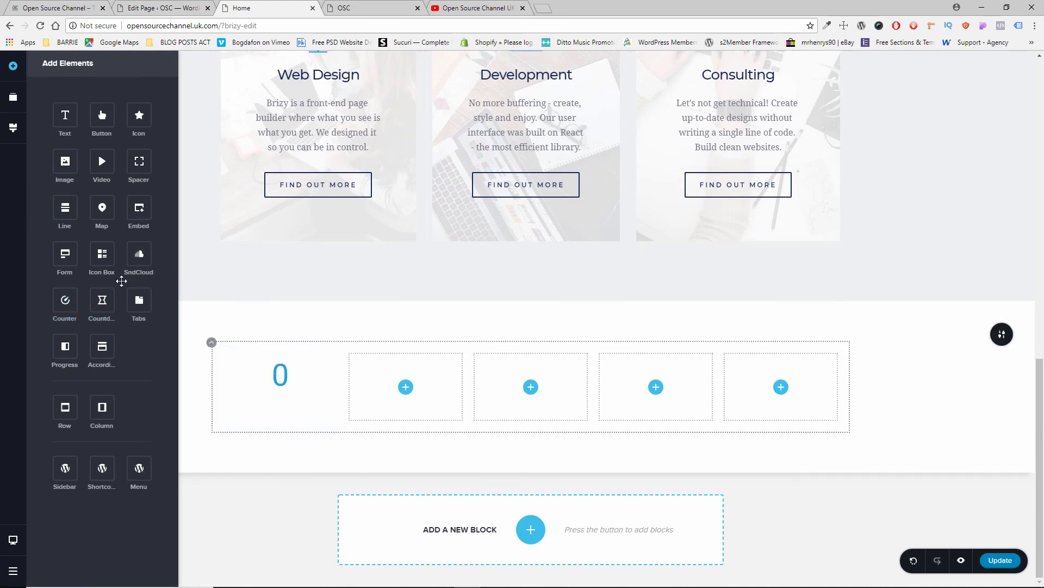
drag(341, 367, 403, 390)
drag(465, 365, 555, 396)
Delete the two empty columns after the third counter
click(719, 355)
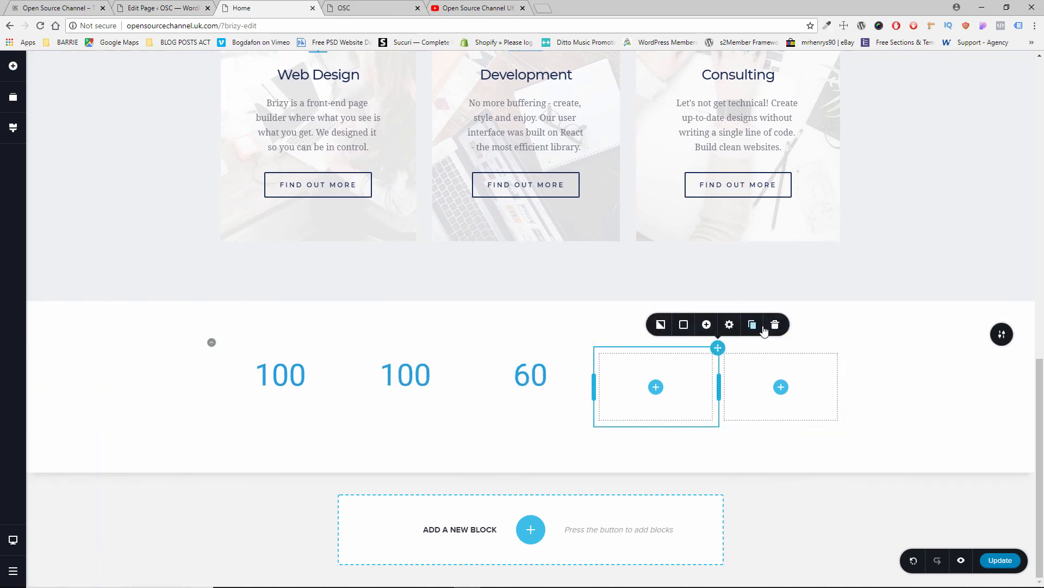
click(776, 322)
click(844, 347)
click(899, 325)
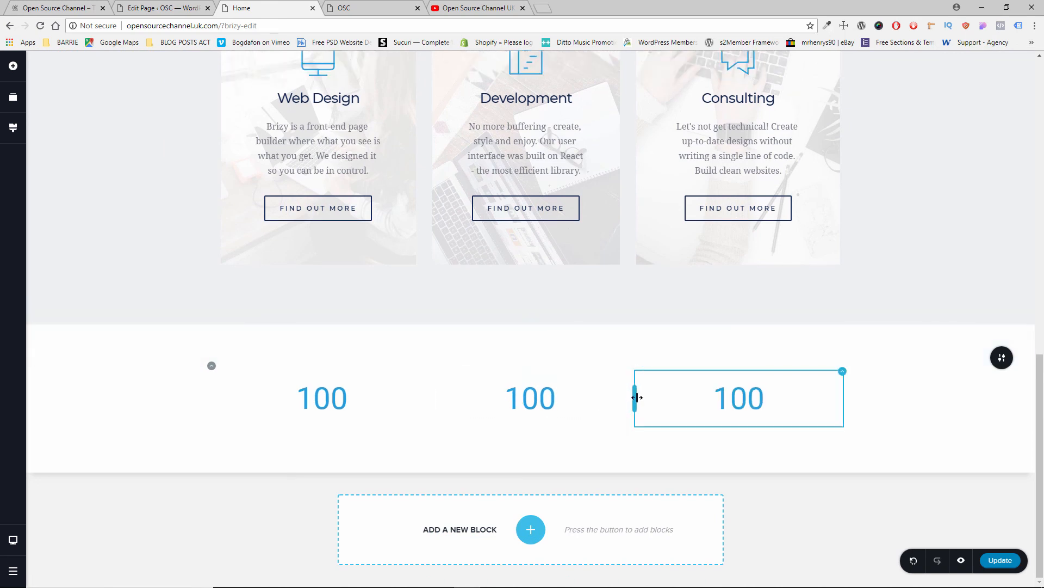
Widen the outer two counter columns to narrow the middle one, and align the first counter right and the third counter left
drag(620, 404, 590, 405)
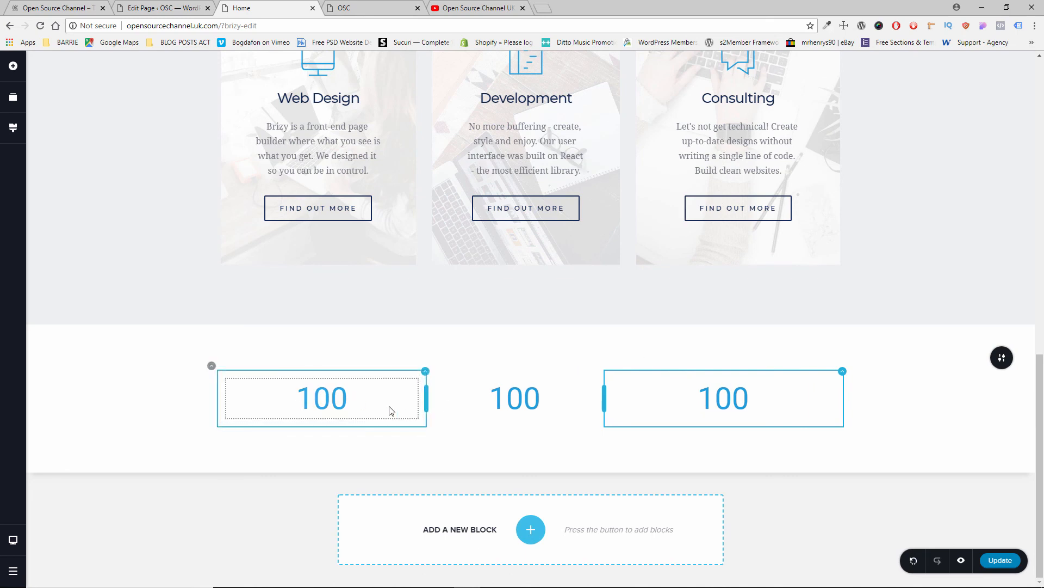
drag(430, 397, 493, 397)
click(366, 401)
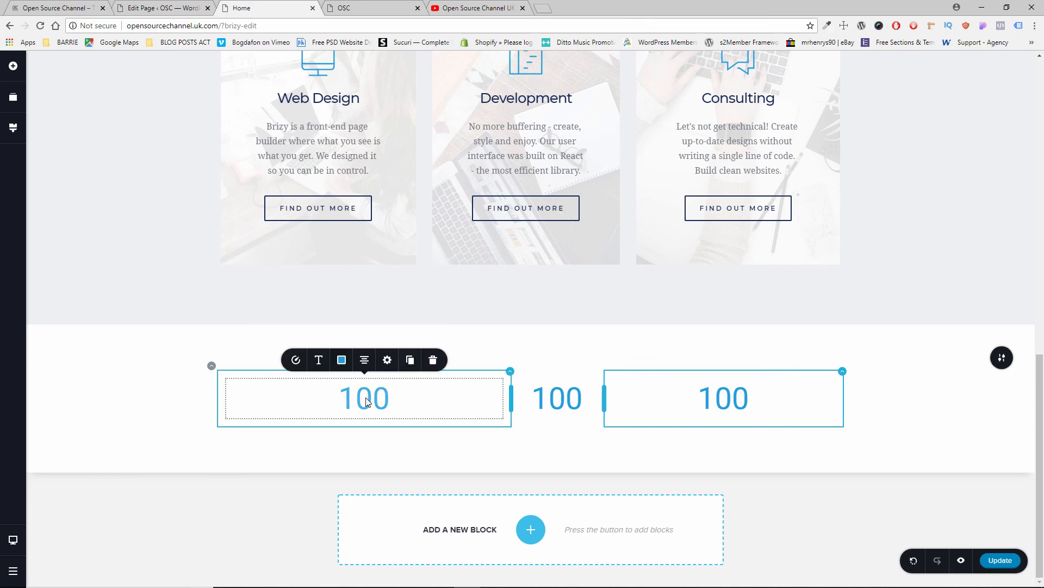
click(366, 361)
click(636, 406)
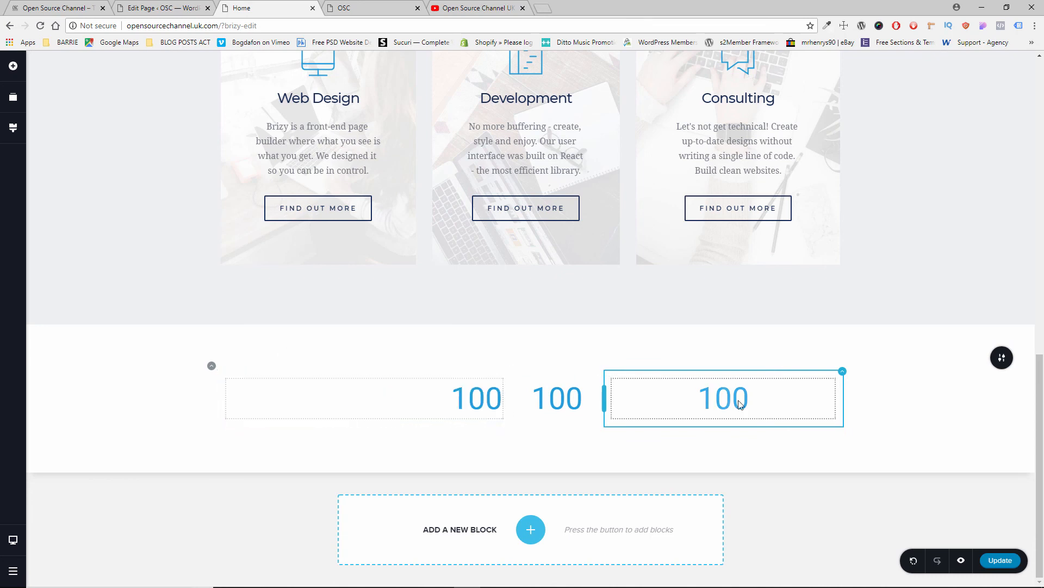
click(724, 361)
click(726, 362)
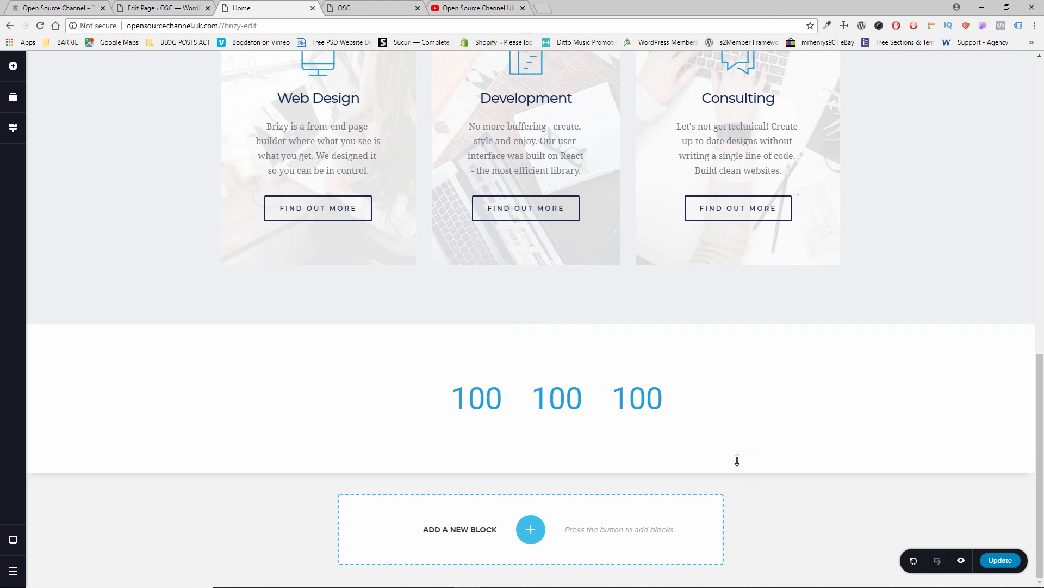
Set the counter block's bottom padding to about 111 px and top padding to about 71 px, and display its row options
drag(522, 452, 535, 481)
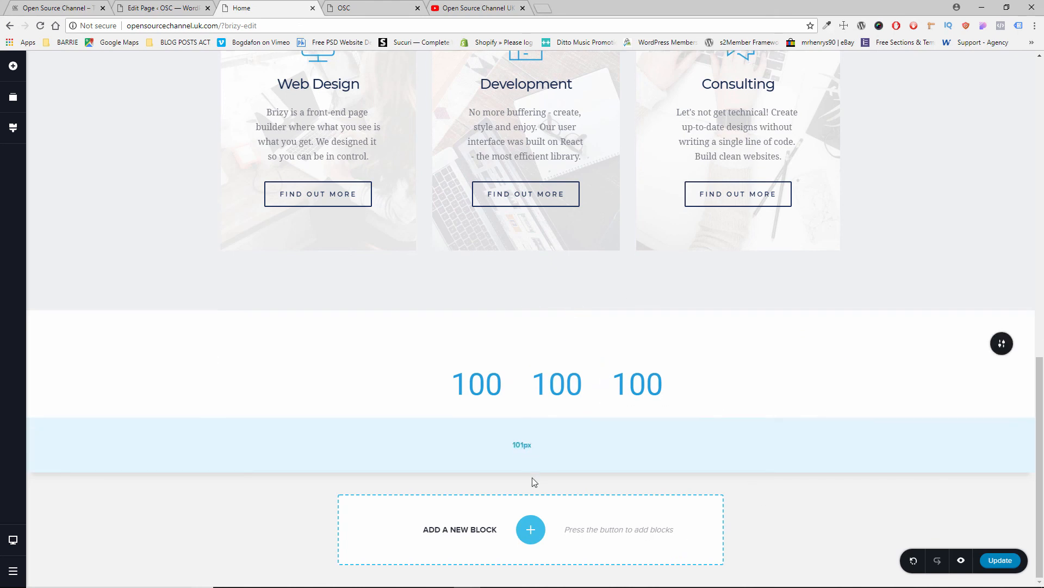
drag(515, 345, 541, 327)
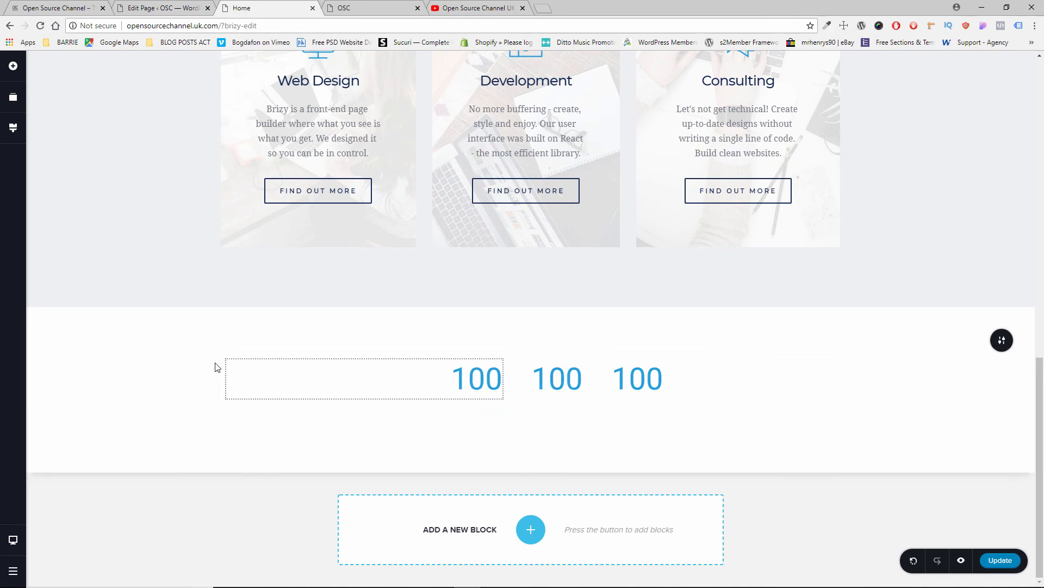
click(212, 347)
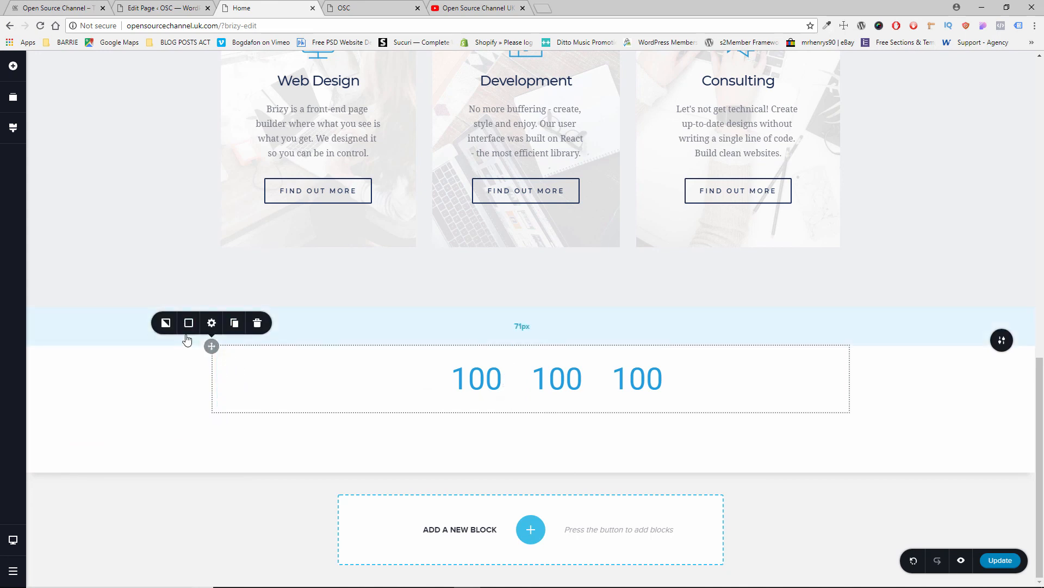
Display the global styling options, and reorder the blocks so that the counter block sits between the header and services blocks
scroll(259, 418, up, 15)
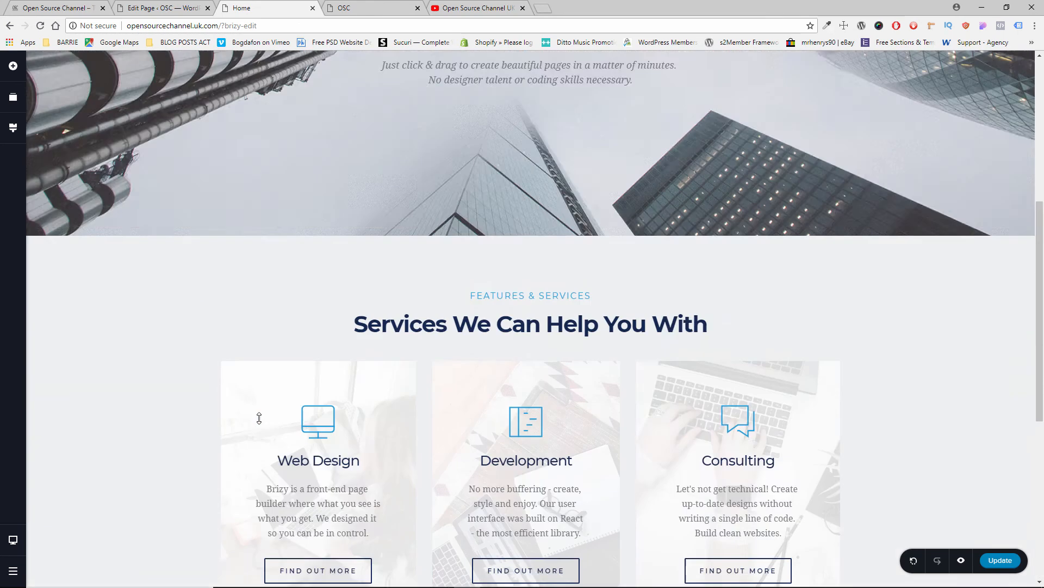
click(18, 130)
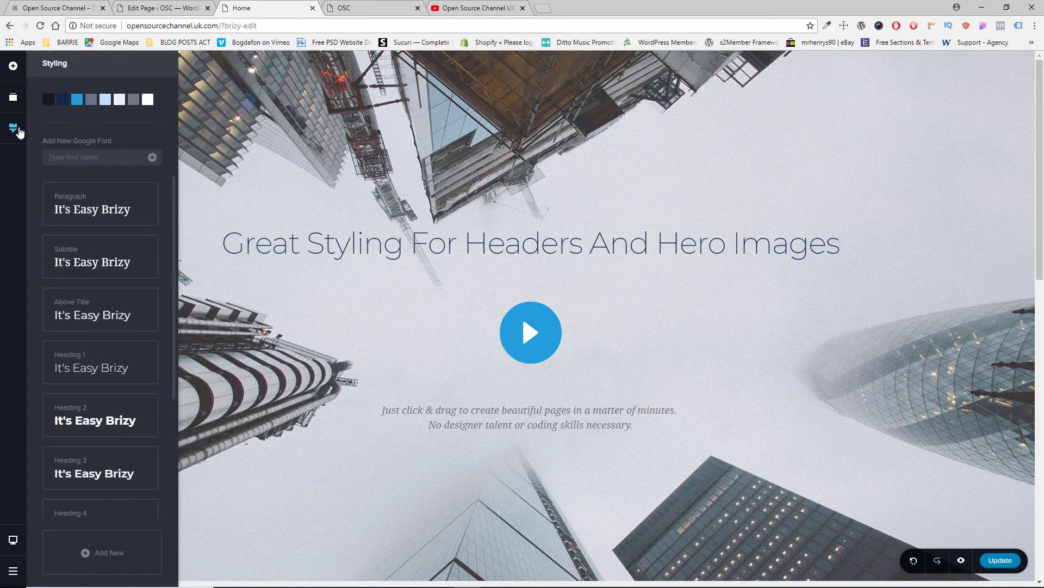
click(11, 102)
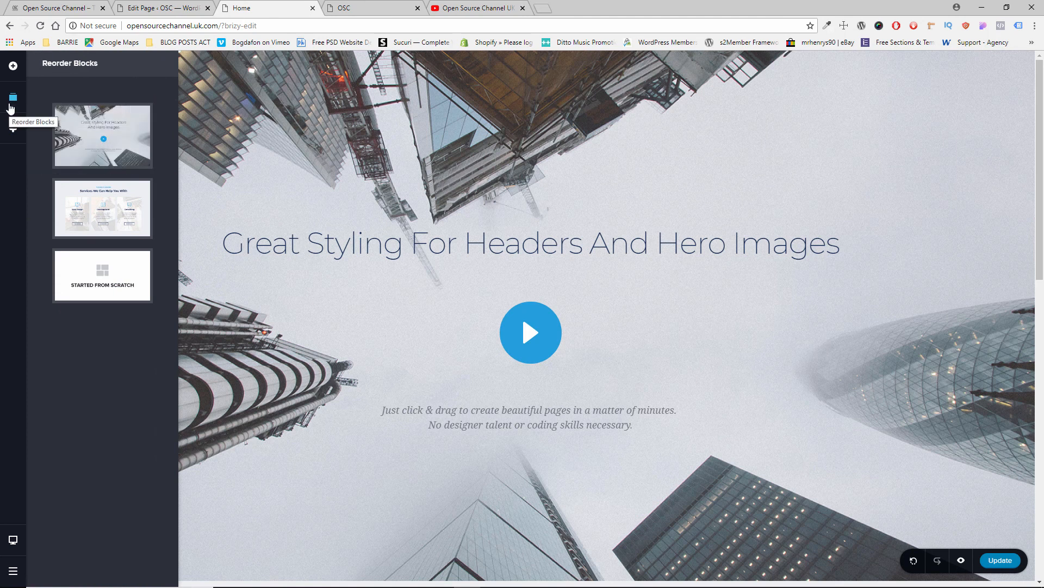
scroll(349, 343, down, 1)
scroll(350, 345, down, 10)
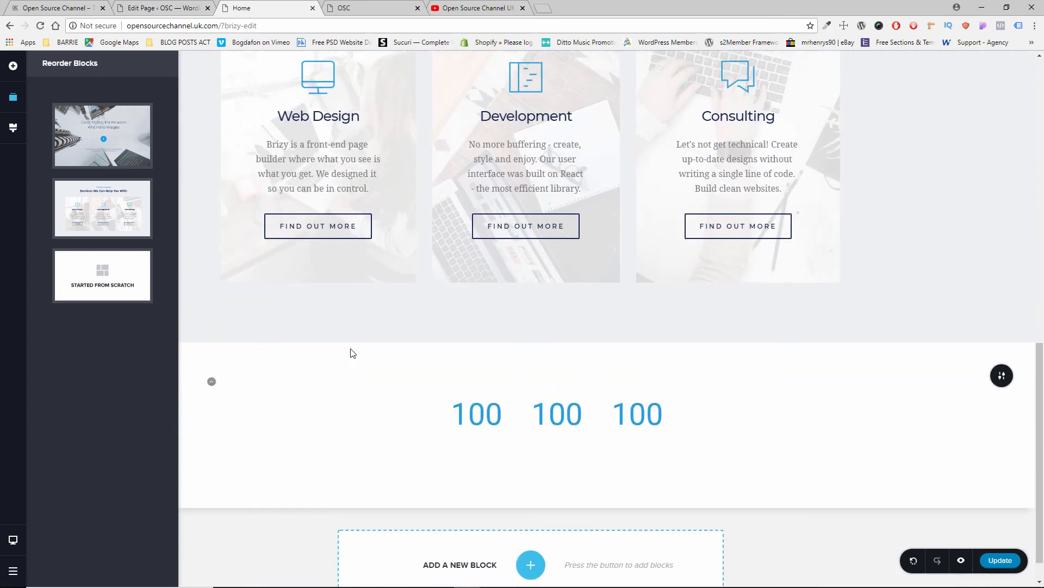
scroll(351, 352, up, 1)
drag(90, 275, 95, 236)
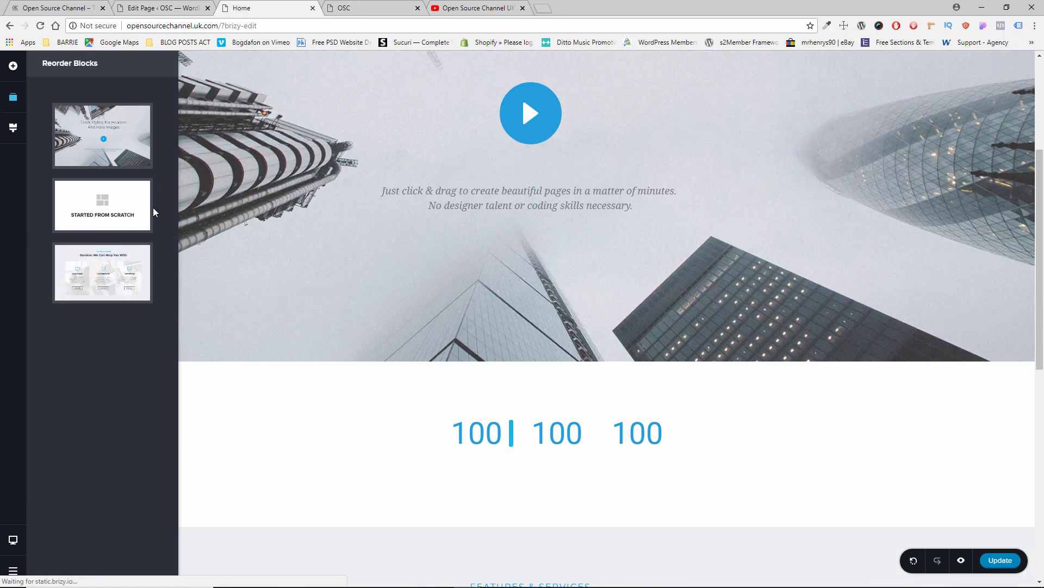
scroll(476, 455, down, 10)
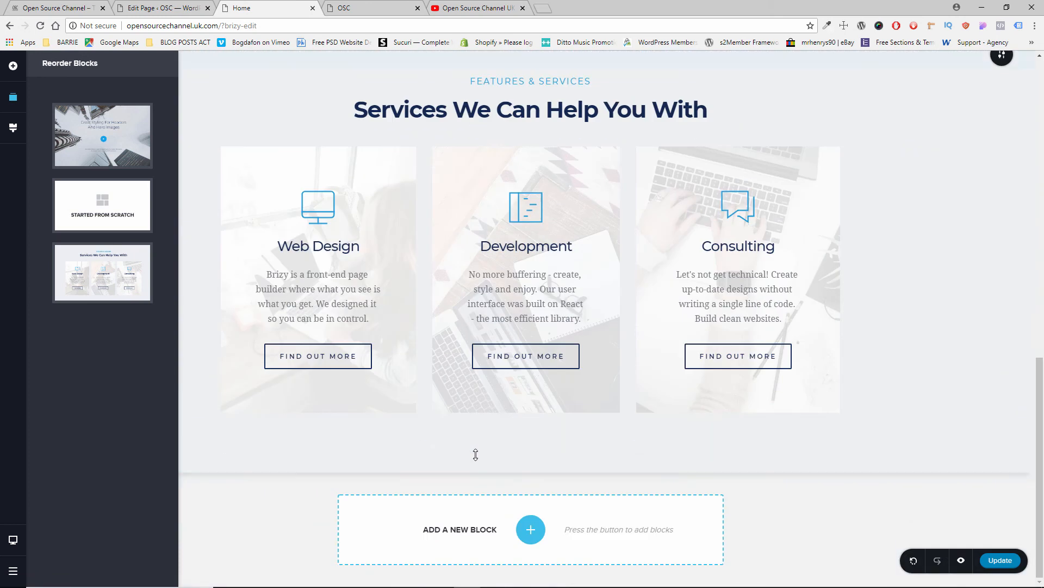
scroll(477, 454, up, 4)
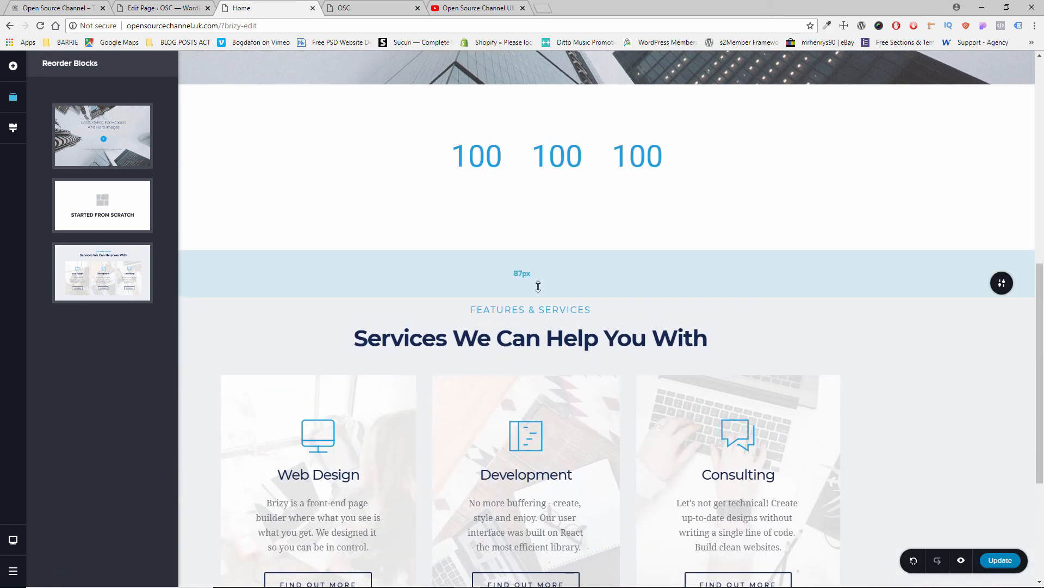
Reorder the blocks so that the header block sits at the bottom of the page
click(1003, 283)
drag(1002, 283, 944, 205)
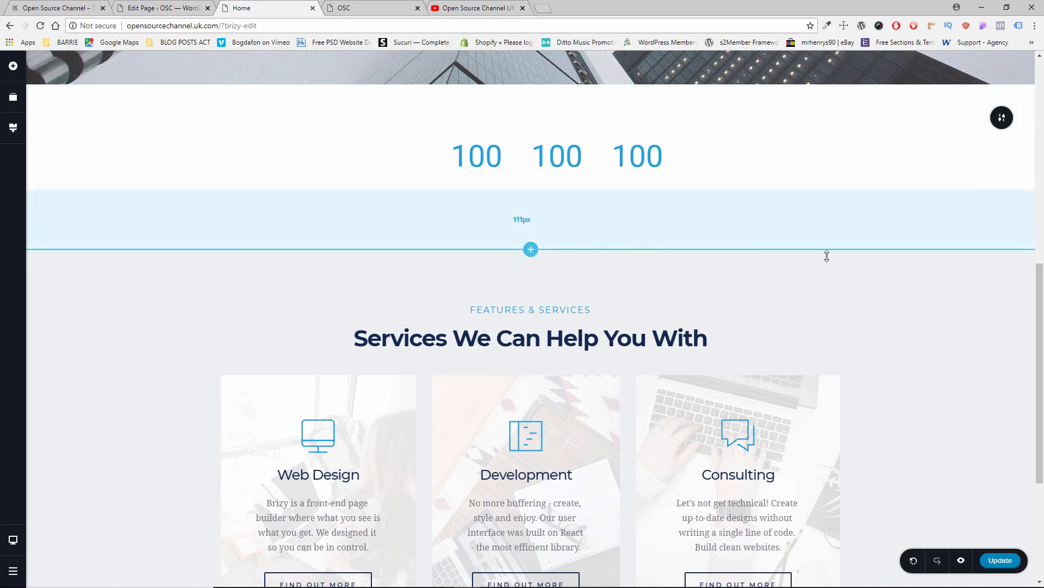
scroll(547, 439, down, 1)
scroll(547, 440, down, 4)
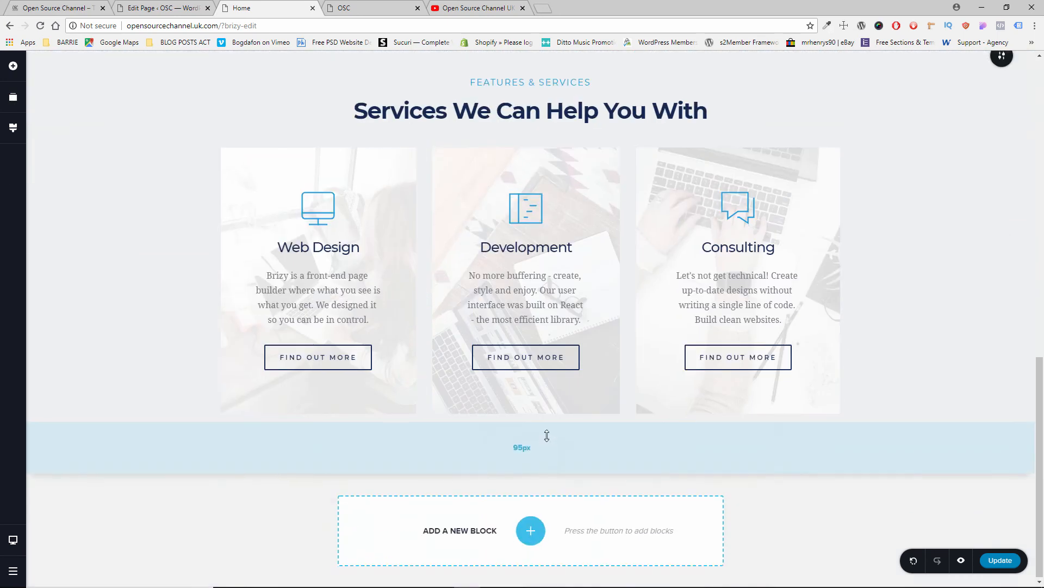
scroll(530, 426, up, 5)
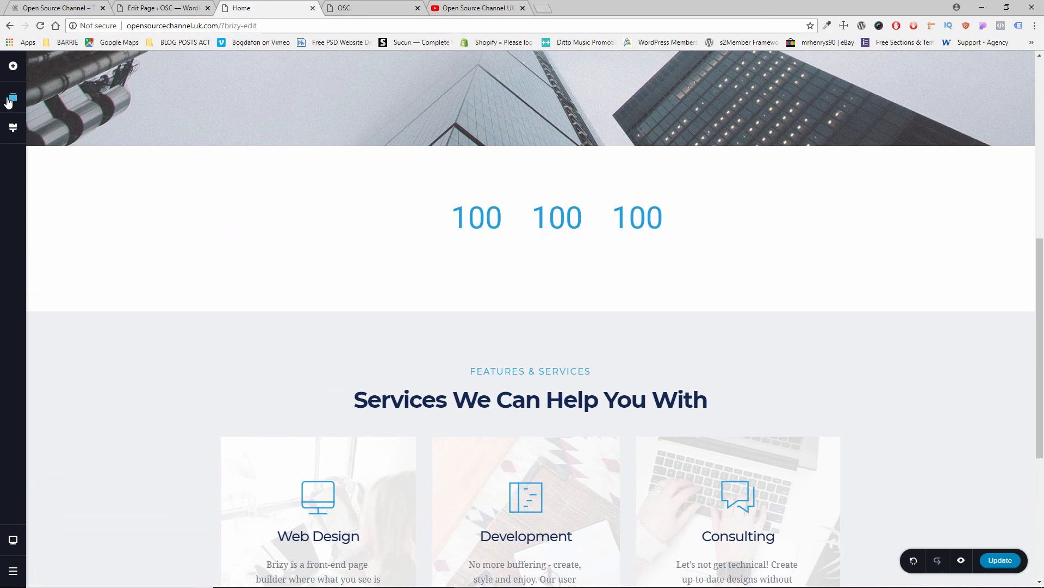
click(10, 99)
drag(111, 179, 112, 294)
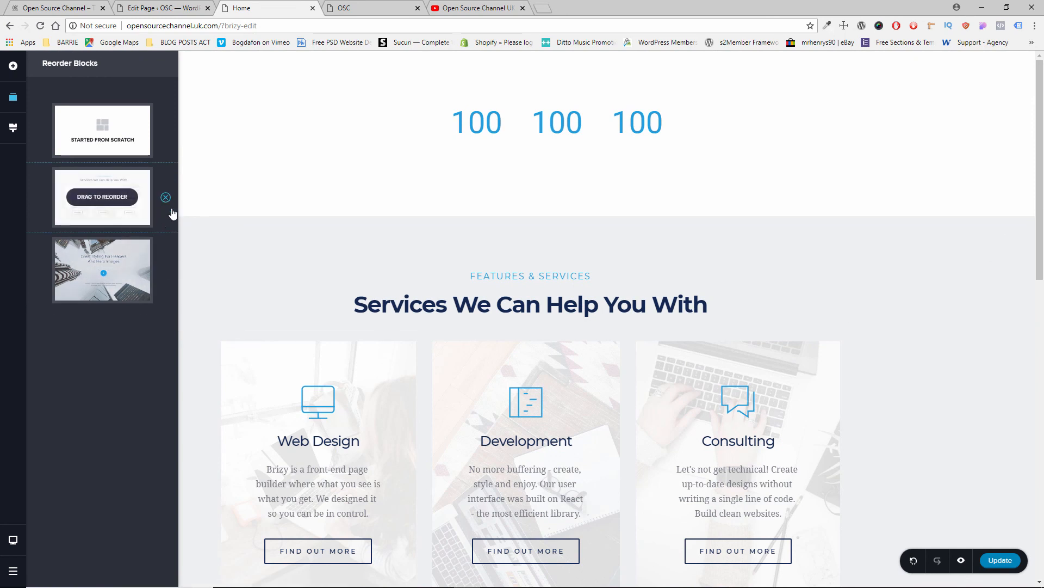
scroll(433, 339, down, 13)
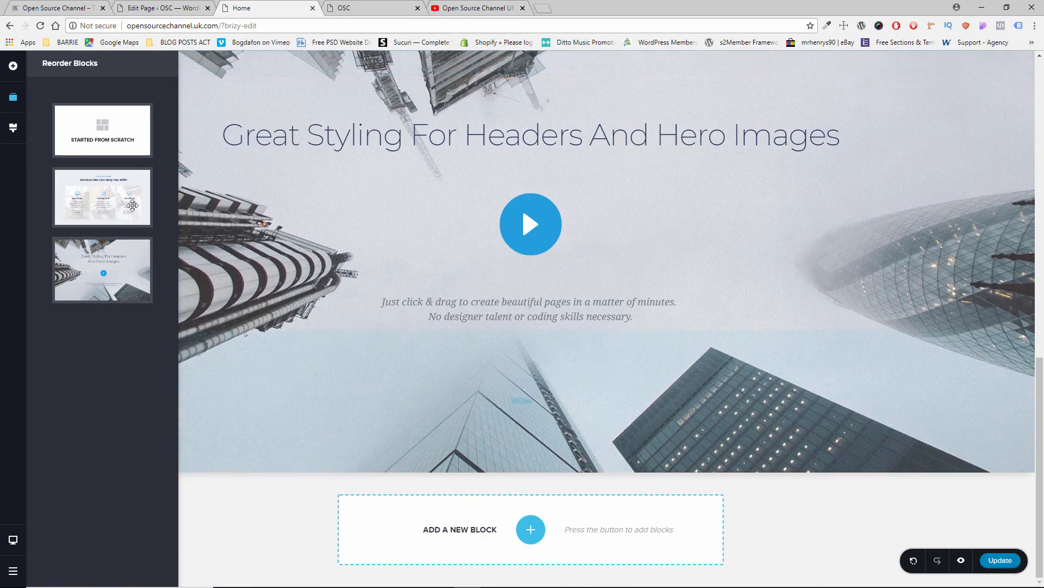
Move the header block back to the top of the page, above the counter block
drag(102, 269, 96, 200)
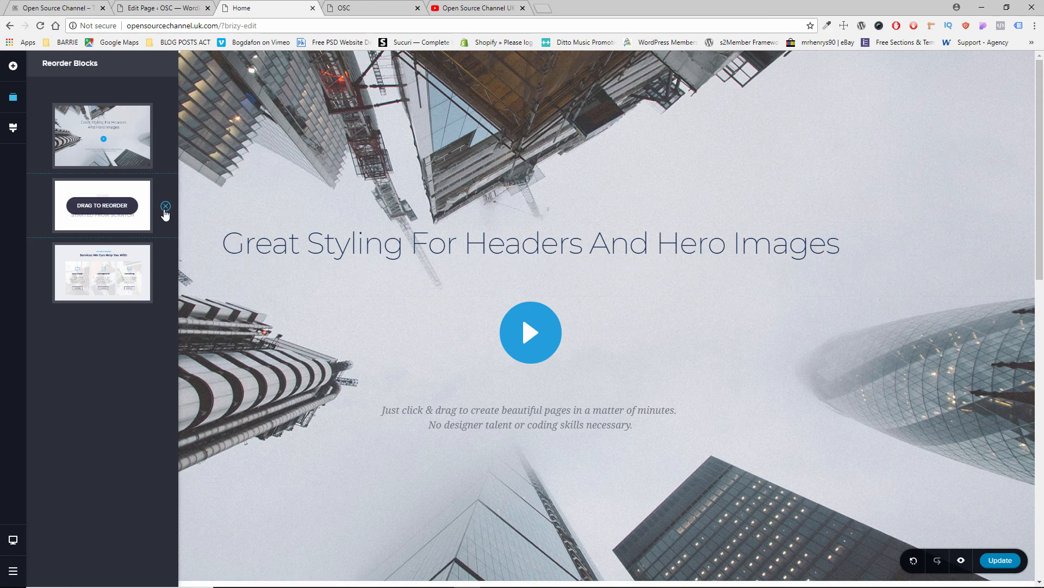
scroll(517, 343, down, 11)
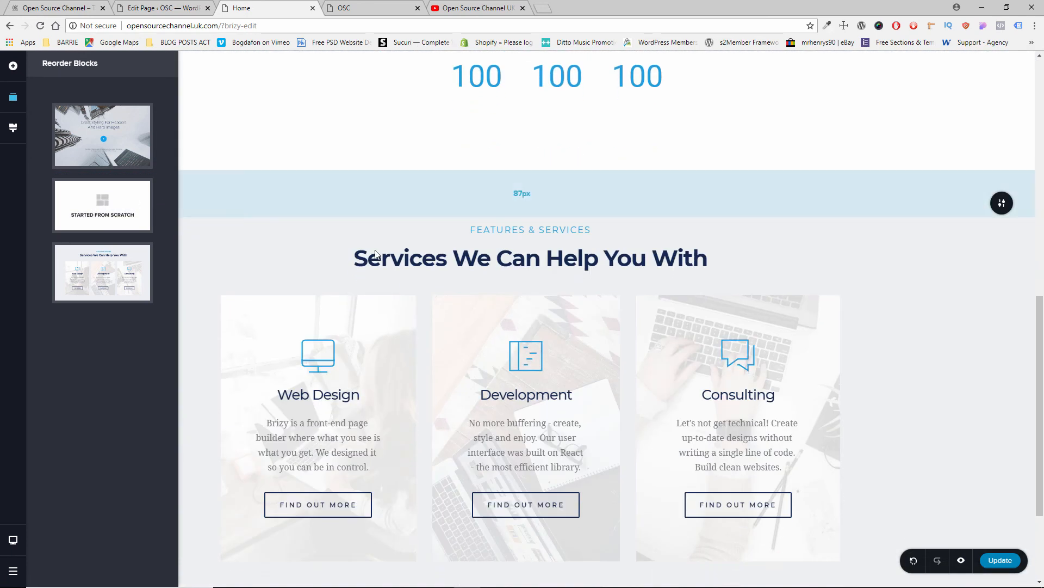
scroll(296, 159, up, 3)
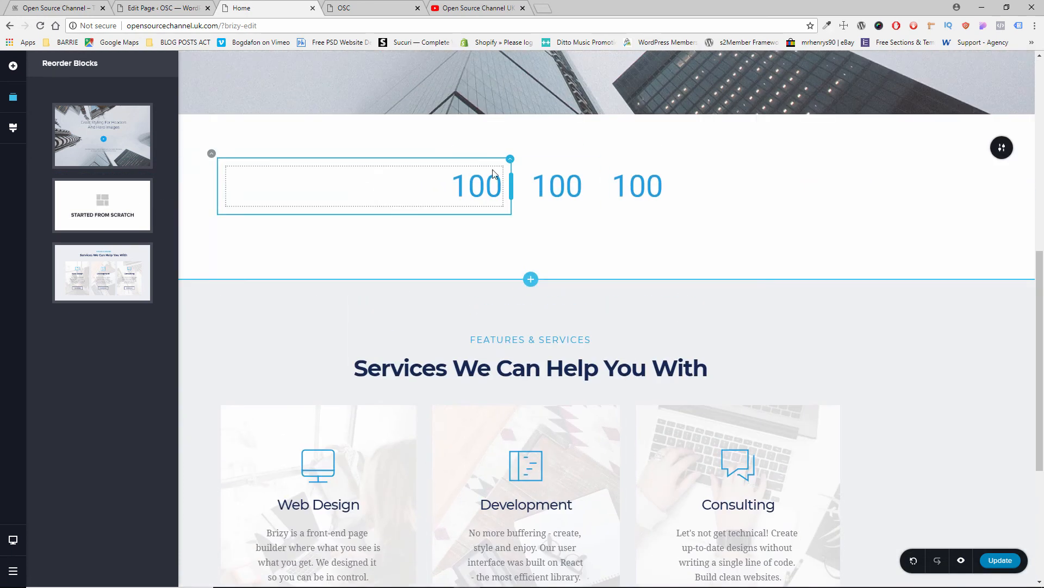
Delete the counter block between the header and services blocks, and display the list of elements that can be added
click(166, 207)
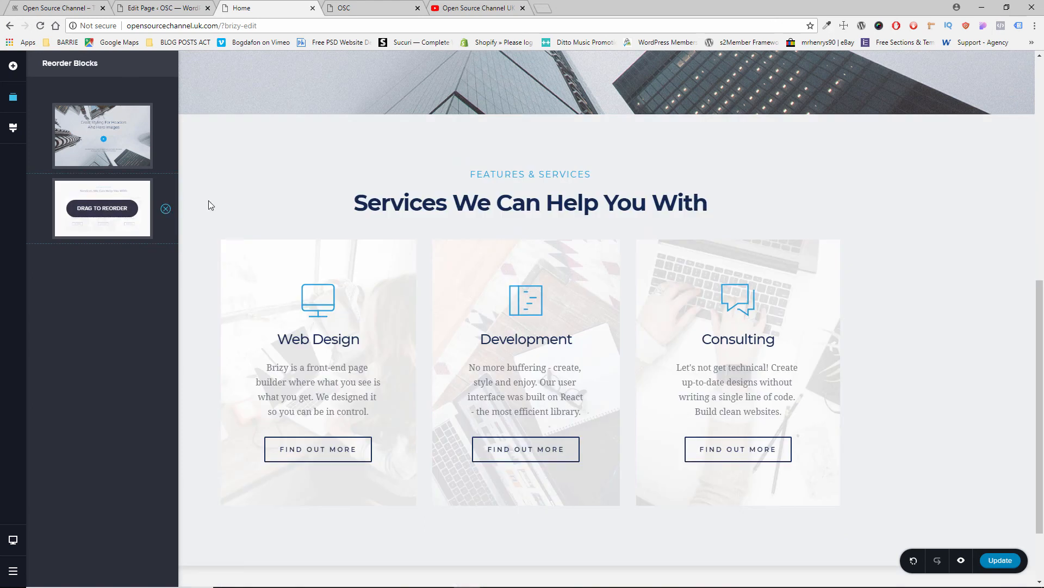
scroll(562, 335, down, 2)
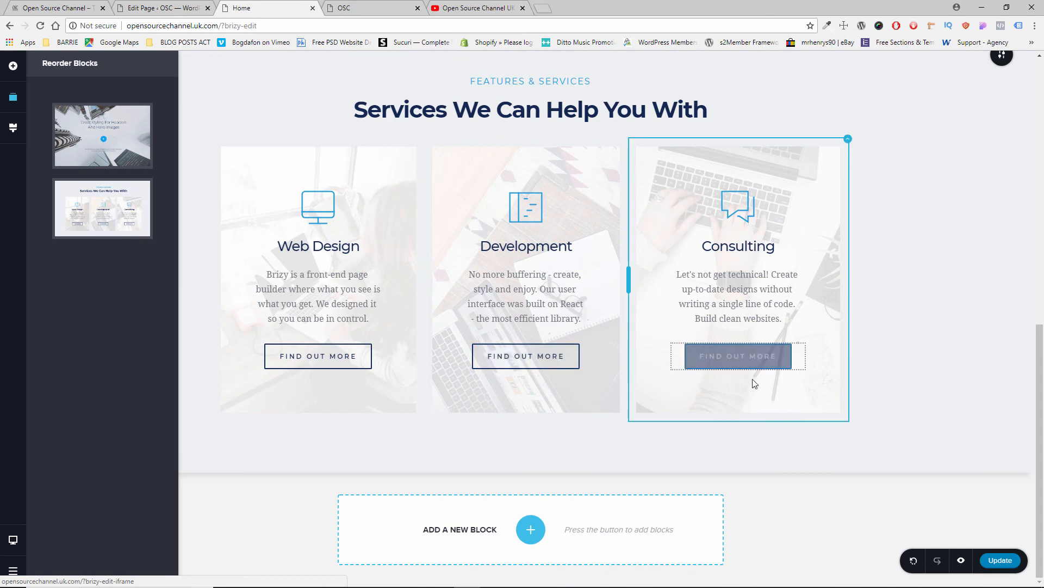
scroll(585, 329, up, 10)
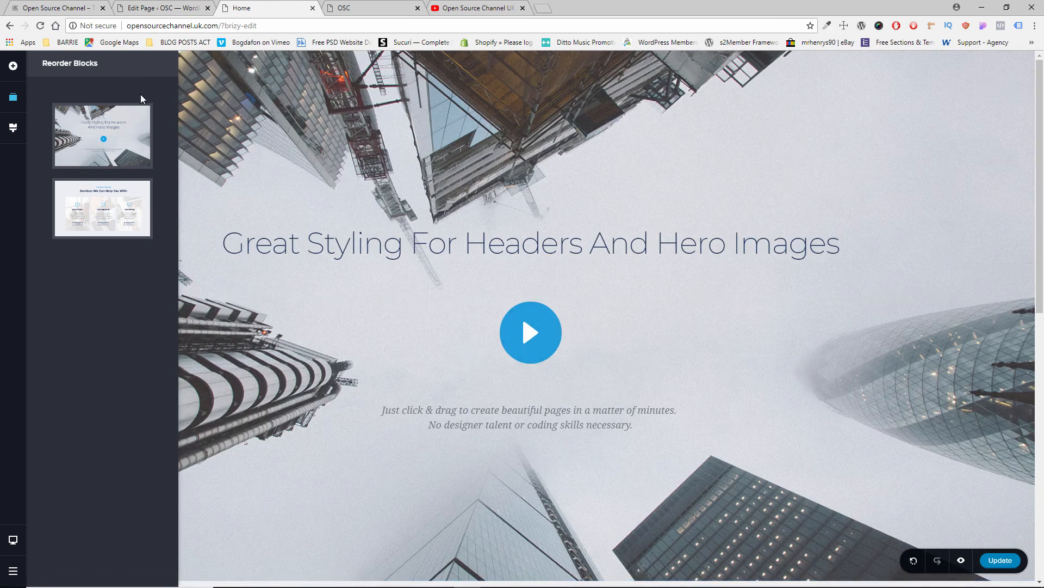
mouse_move(147, 106)
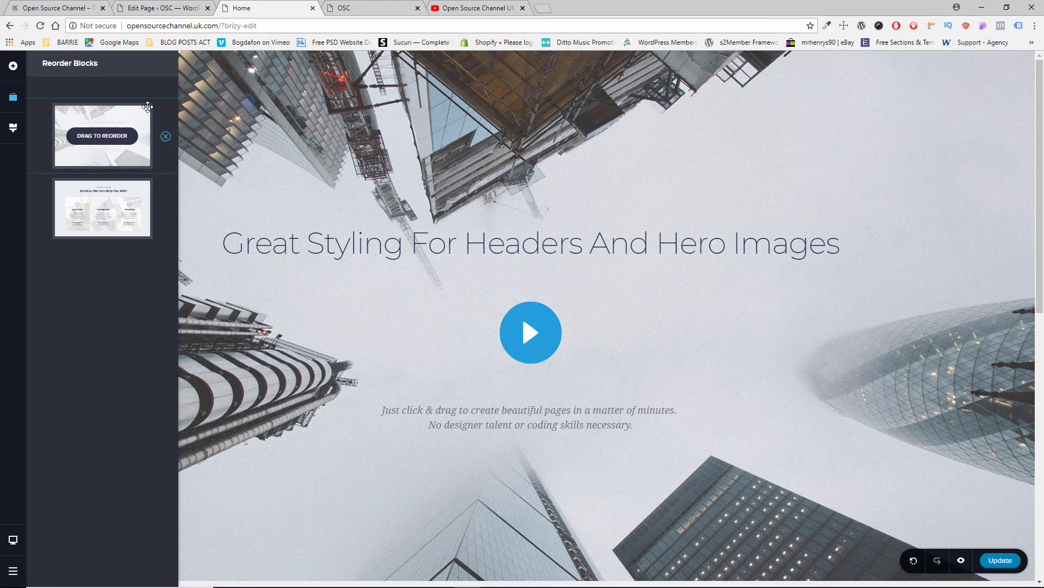
scroll(282, 279, down, 6)
click(13, 66)
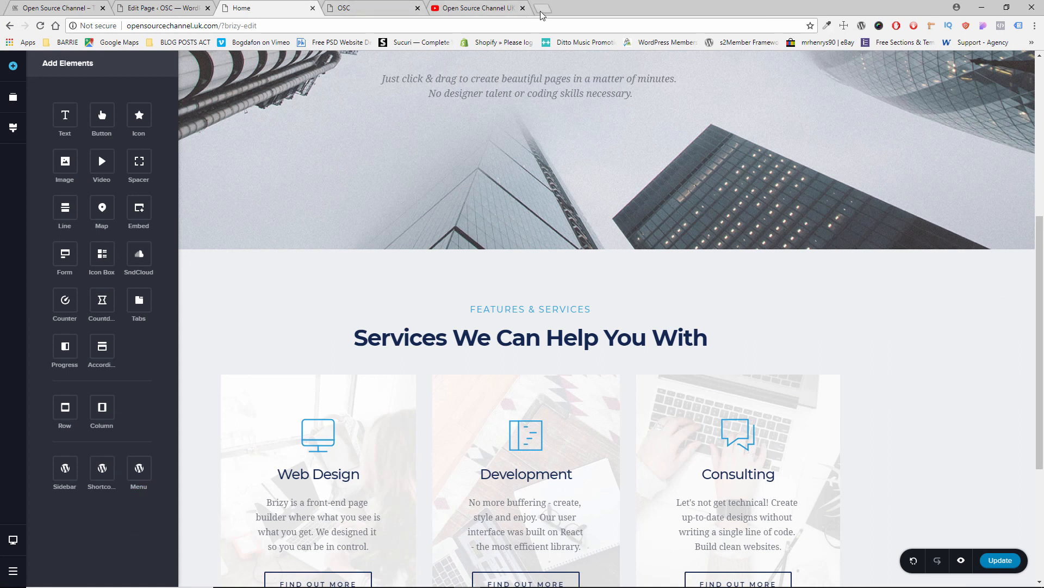
Open the brizy.io website in a new browser tab and go to its Pro page
key(ctrl+t)
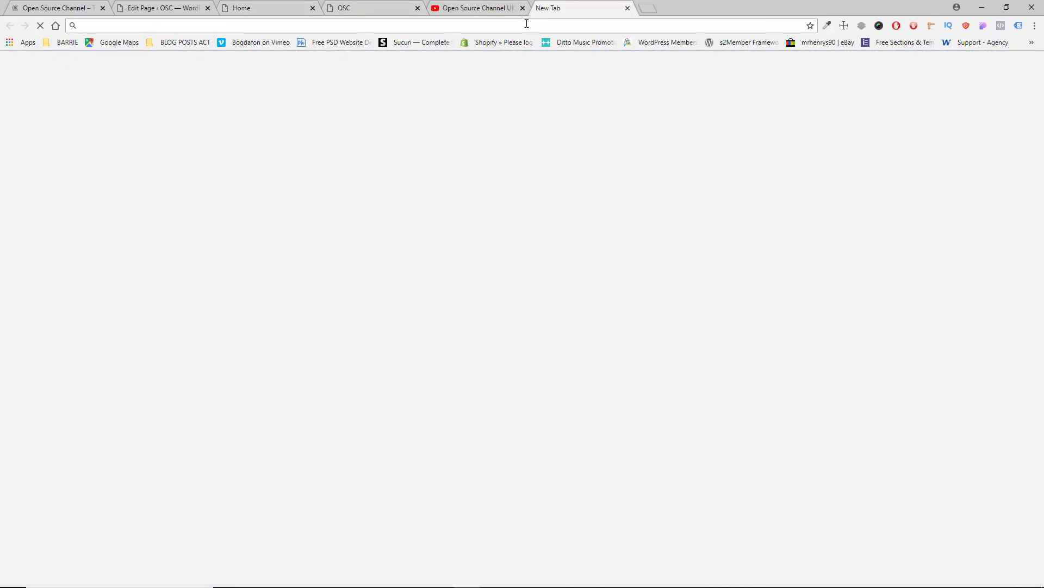
text(brizy)
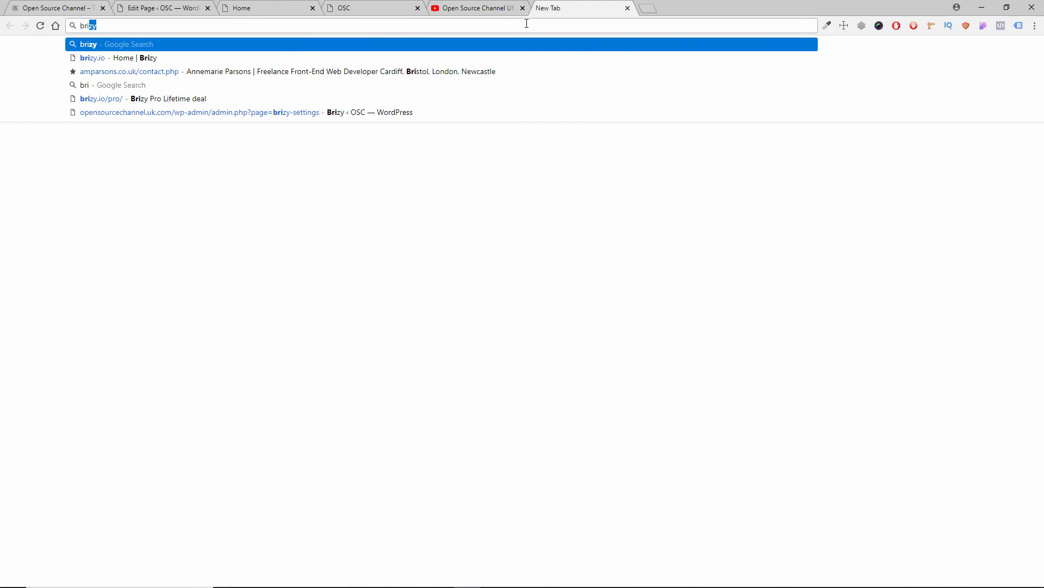
key(Down)
key(Return)
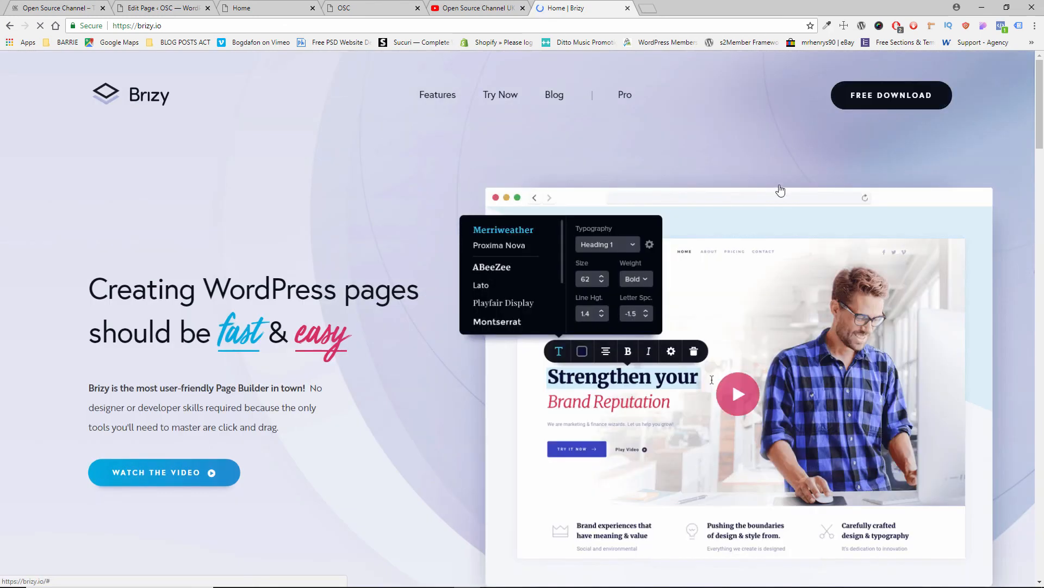
click(625, 96)
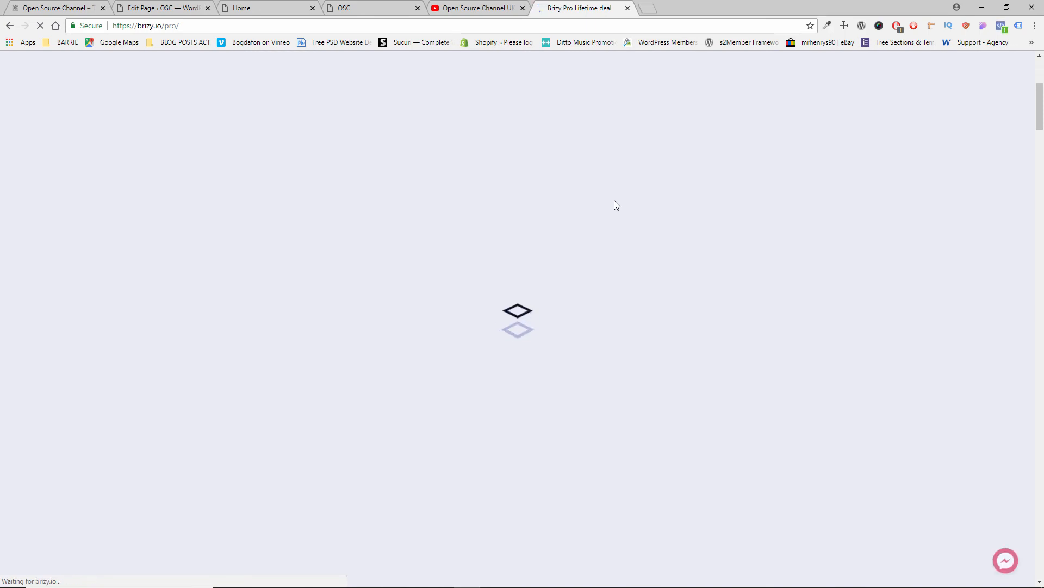
Examine the Pro features and the lifetime deal's price and terms, highlighting "Lifetime Updates" and "Unlimited websites use"
scroll(614, 218, down, 15)
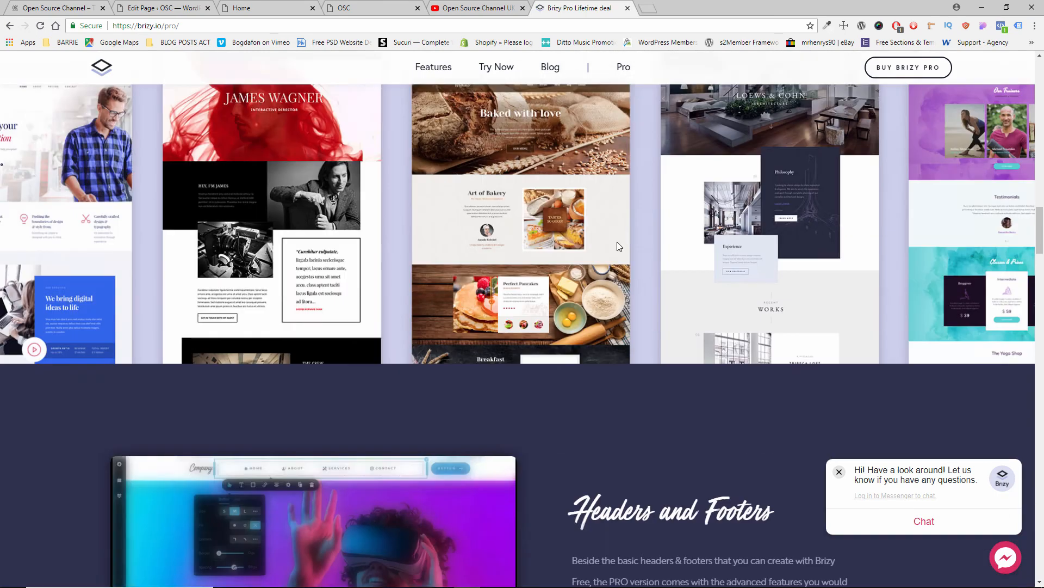
scroll(618, 244, down, 20)
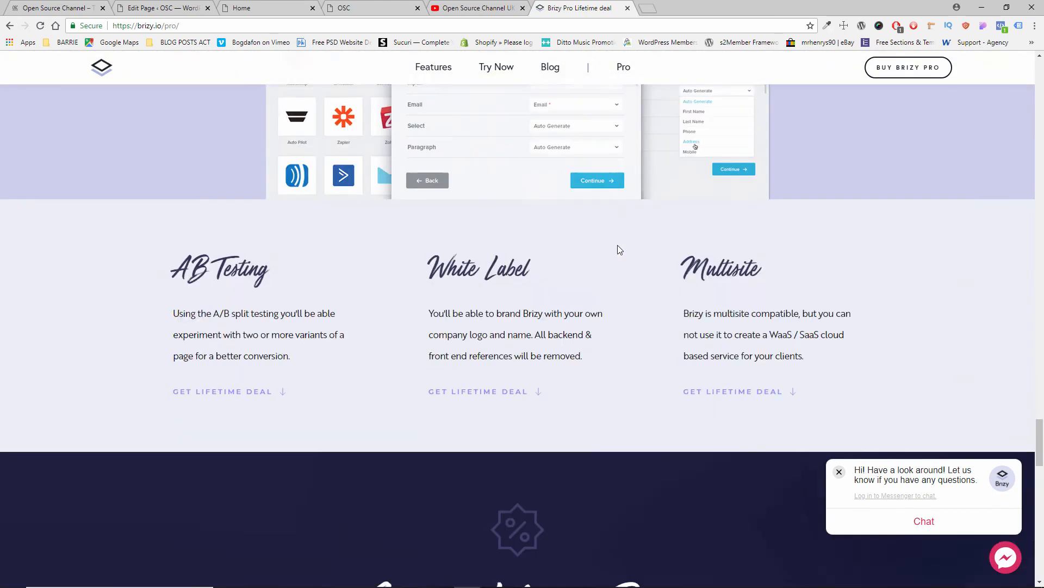
scroll(618, 246, down, 15)
scroll(490, 198, up, 3)
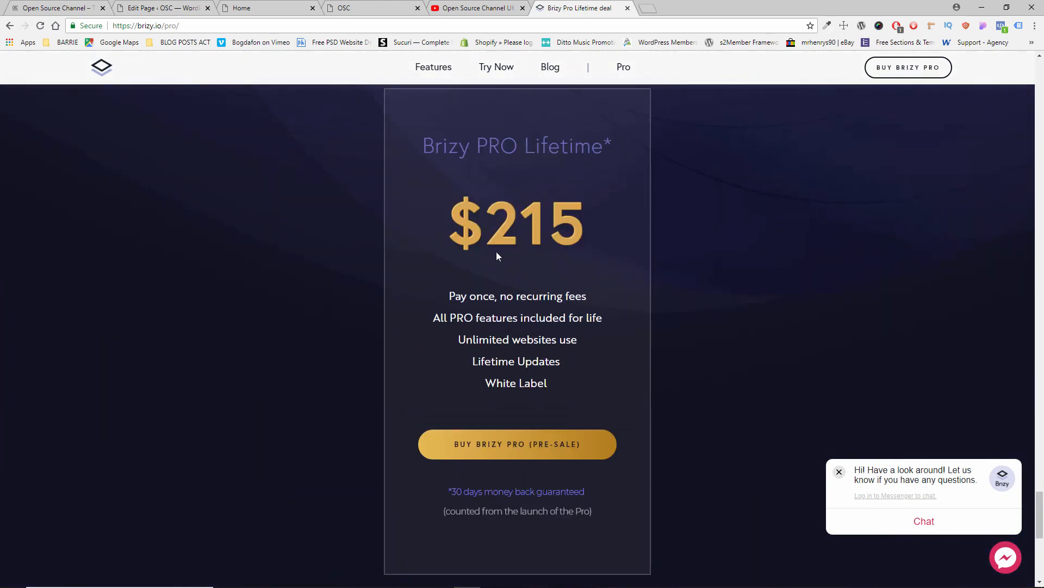
drag(472, 361, 570, 368)
drag(459, 339, 586, 347)
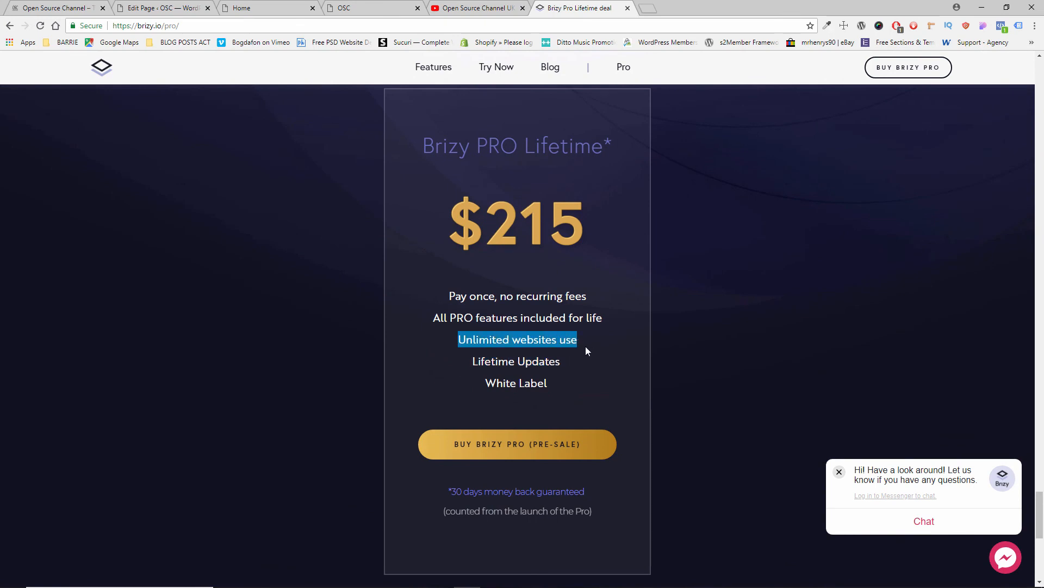
Highlight "All PRO features included for life" and "White Label" in the lifetime deal, and close the Brizy Pro page
drag(433, 318, 622, 331)
click(611, 315)
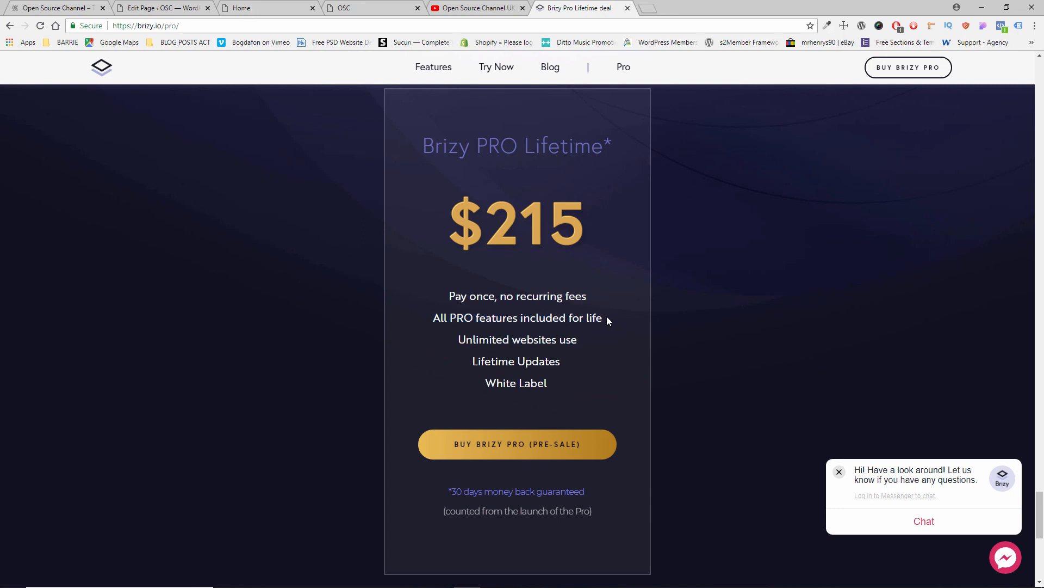
drag(486, 384, 558, 388)
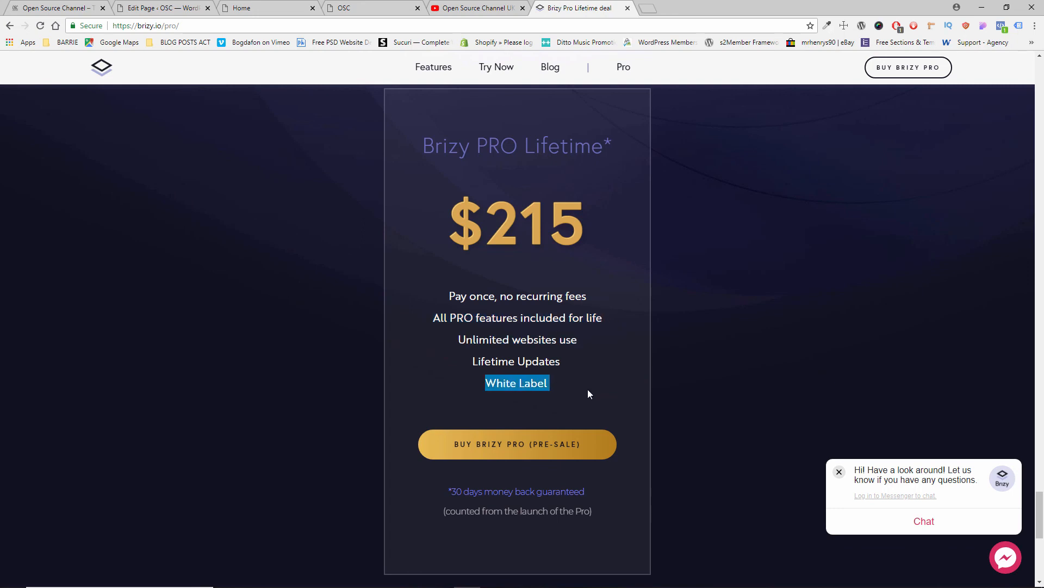
drag(1038, 503, 1039, 69)
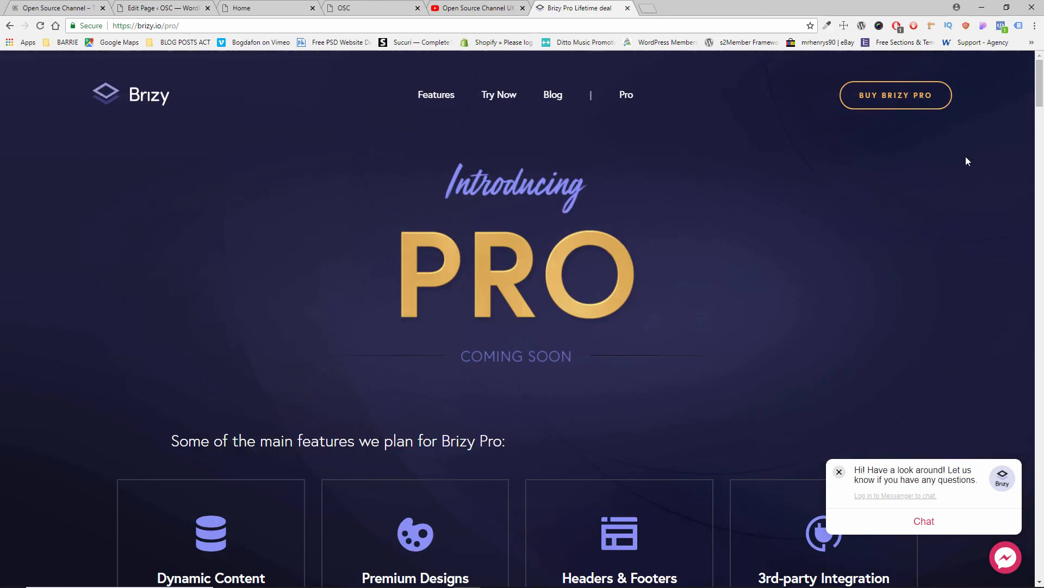
click(627, 8)
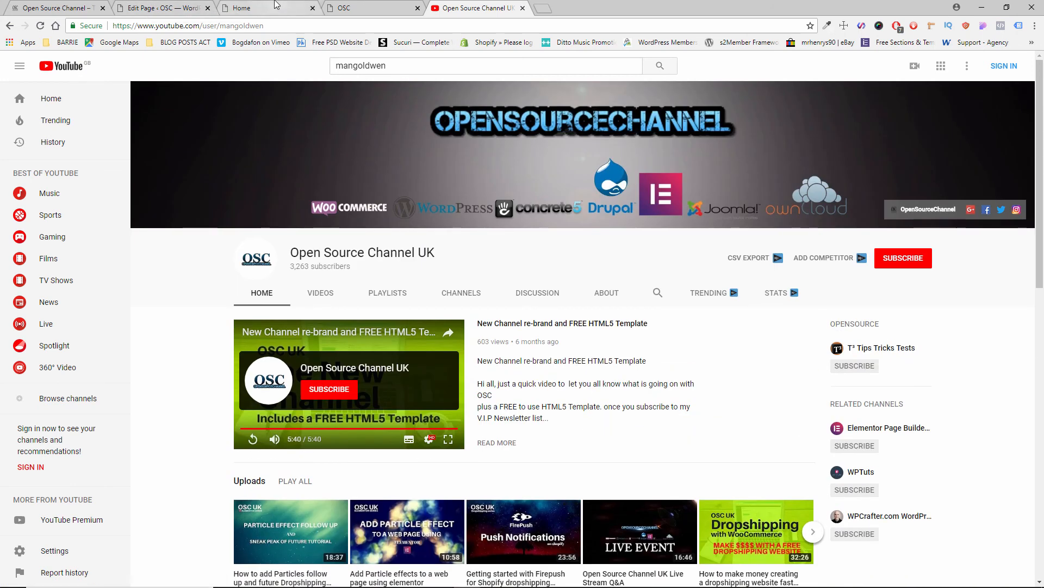
Switch to the opensourcechannel.co.uk website and open its Contact page
click(276, 7)
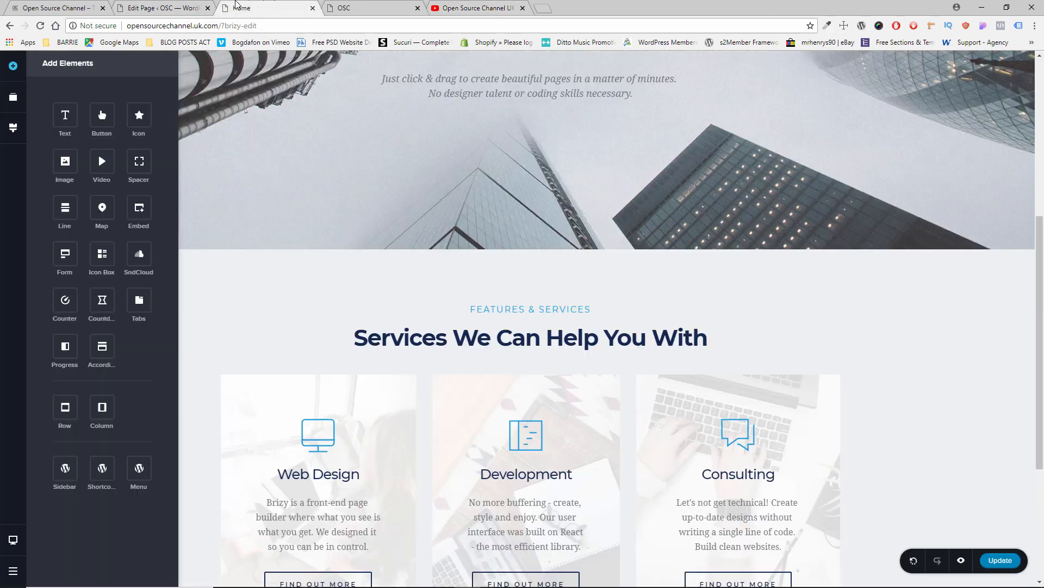
click(185, 7)
click(107, 6)
mouse_move(743, 79)
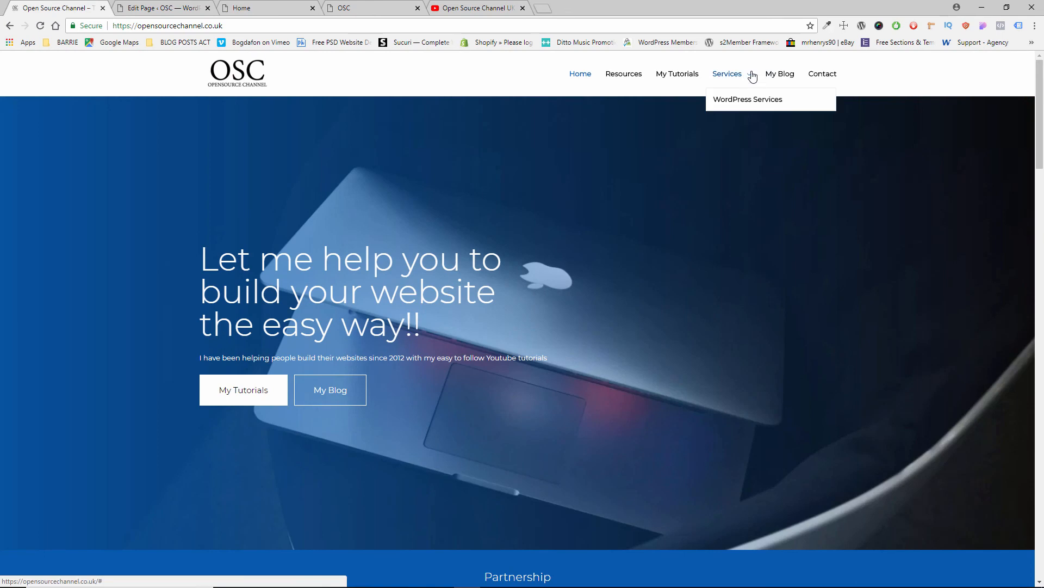
click(821, 76)
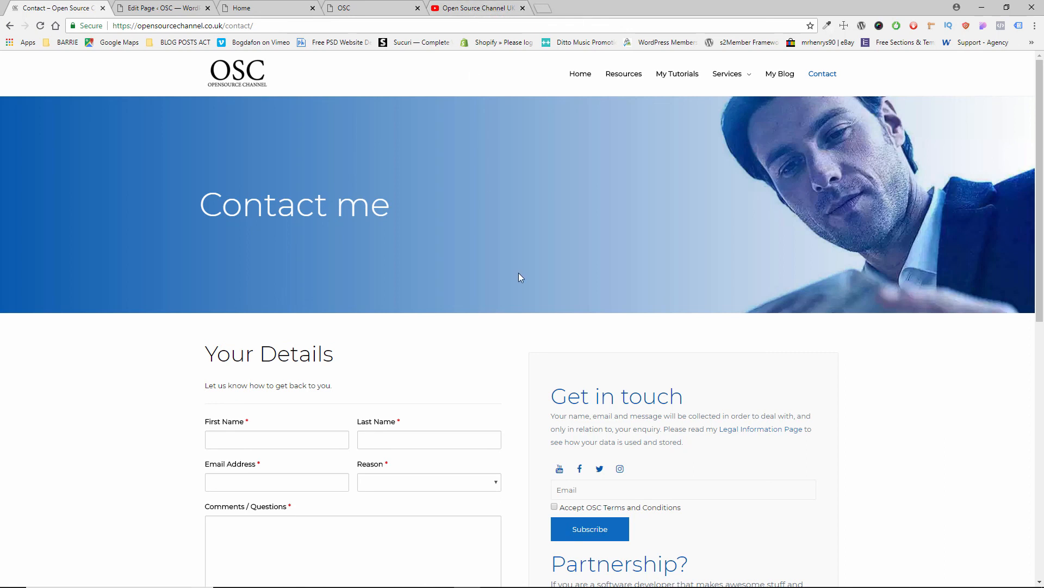
Choose Collaboration as the reason in the contact form and accept the consent to the terms and privacy policy
scroll(520, 278, down, 3)
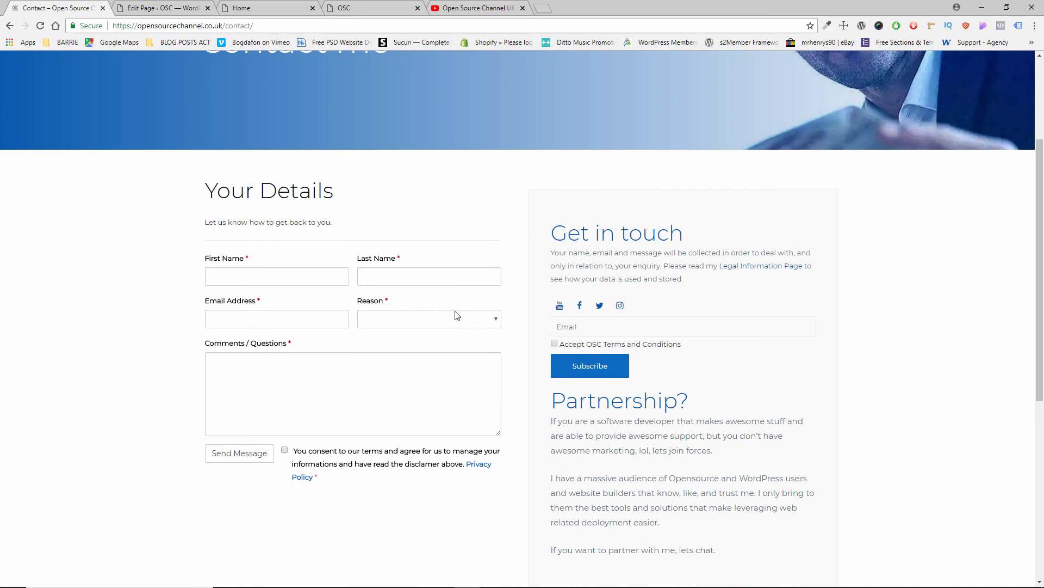
click(450, 311)
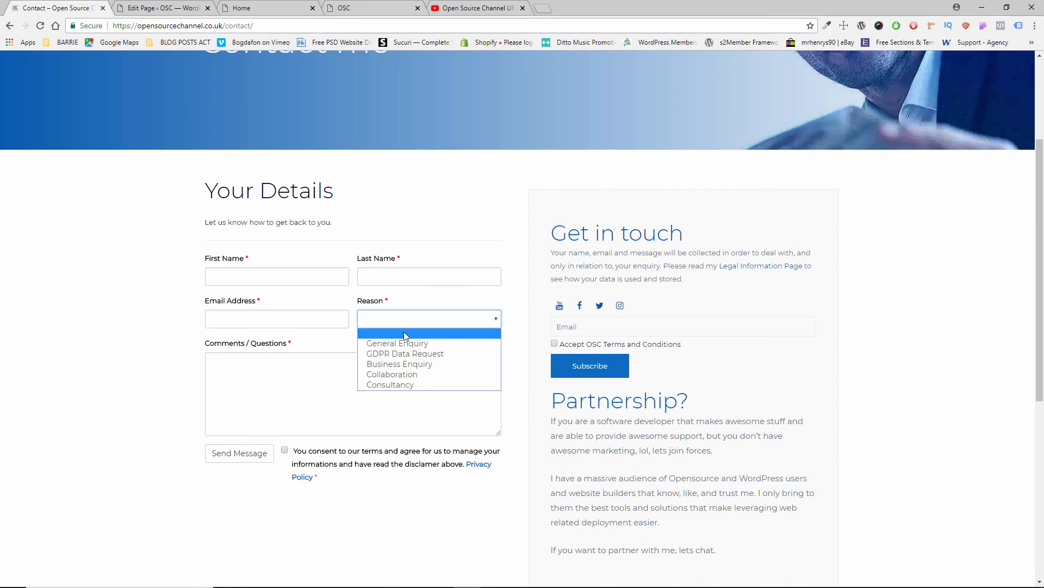
click(409, 375)
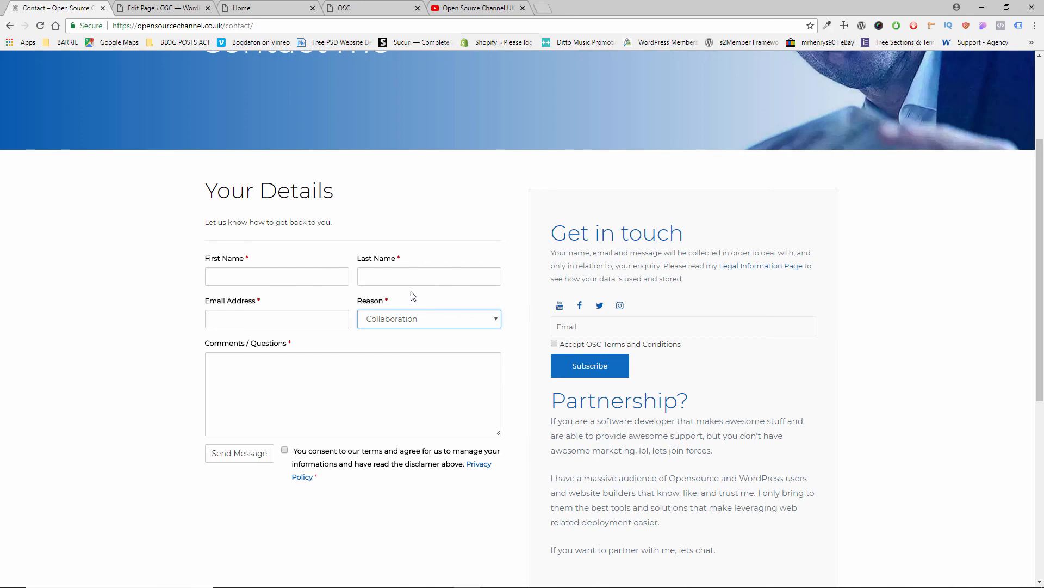
scroll(402, 377, down, 2)
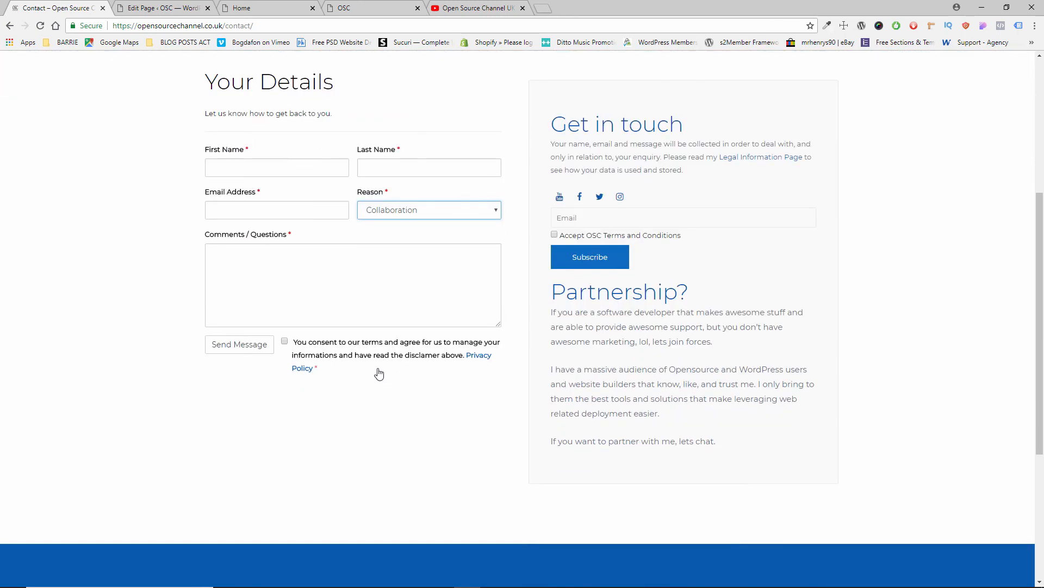
click(285, 341)
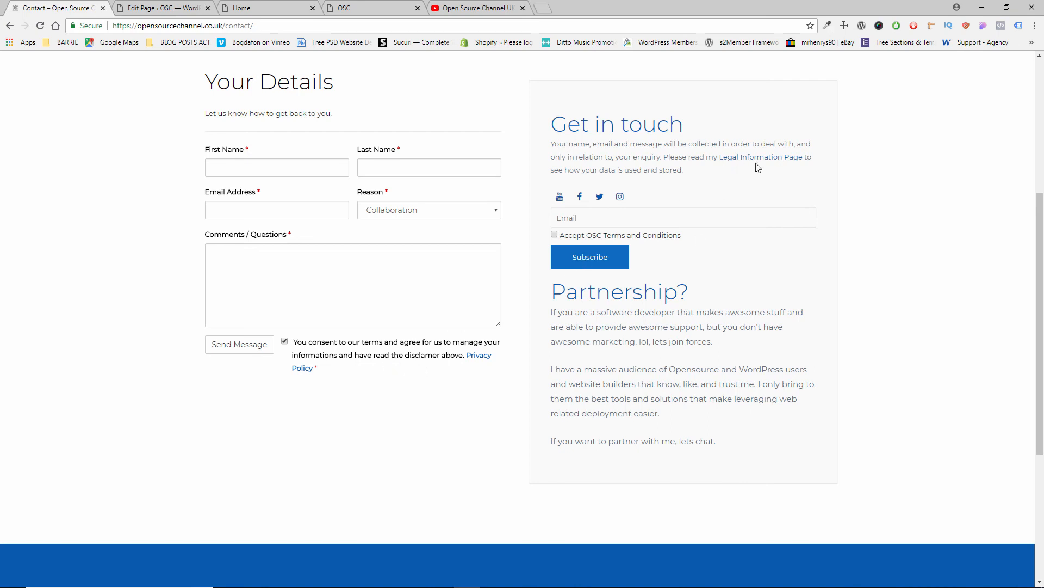
Open the website's Legal Policies page and look over its Privacy Policy section
scroll(622, 283, down, 5)
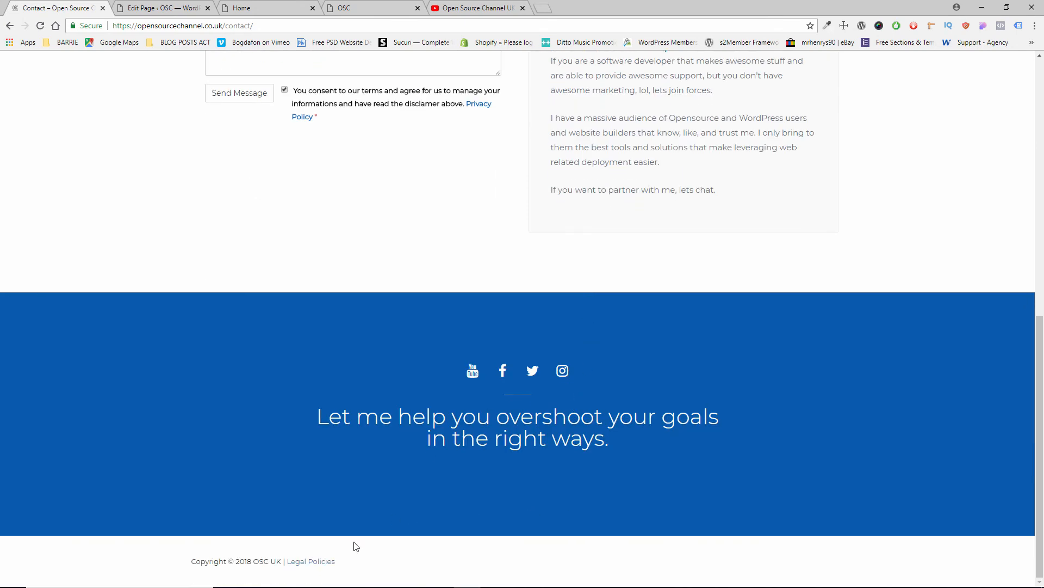
click(308, 562)
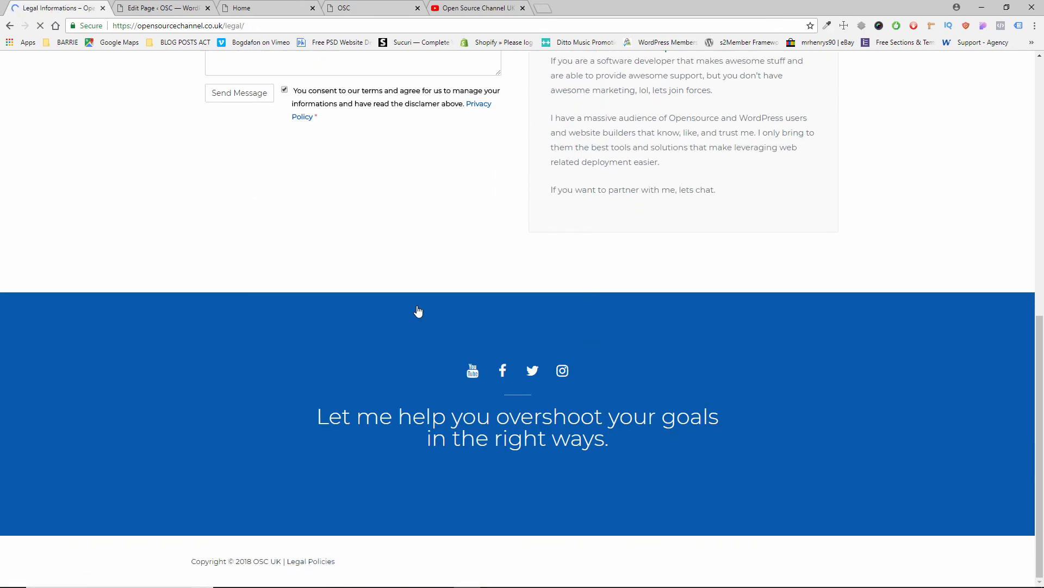
scroll(426, 285, down, 13)
drag(1041, 105, 1040, 75)
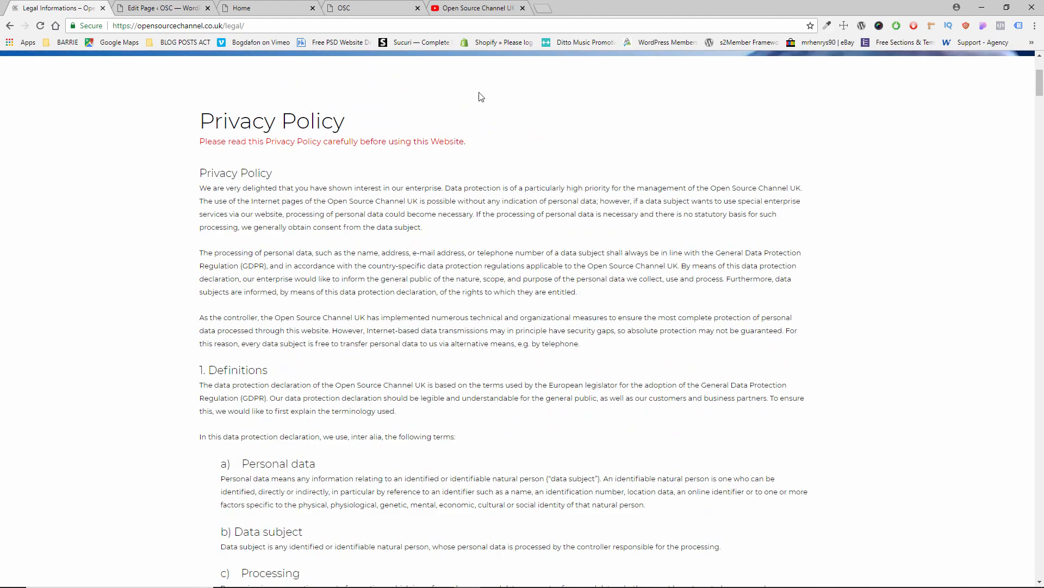
Return to the Home page in the Brizy editor
click(163, 7)
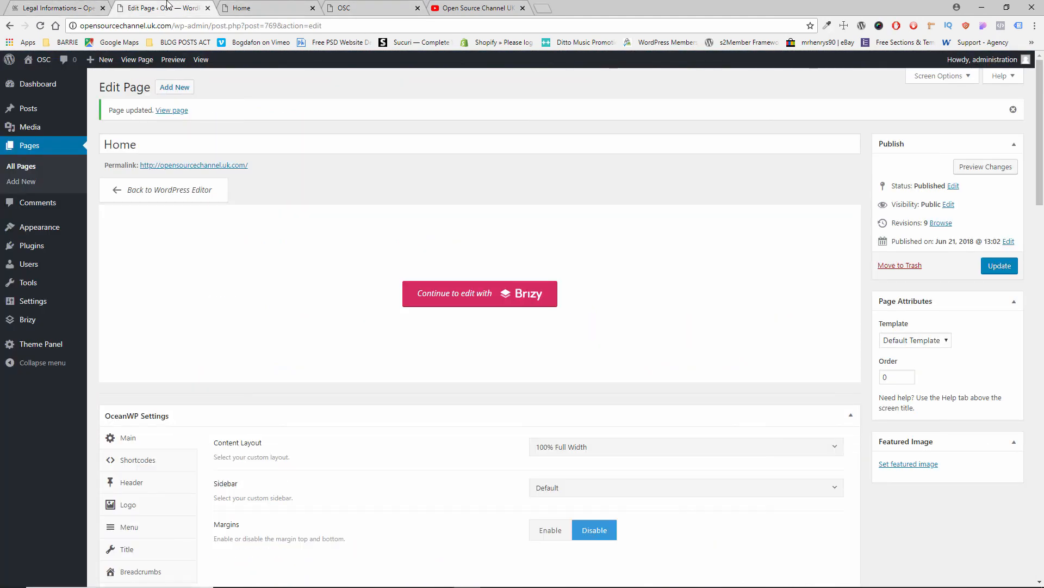
click(226, 9)
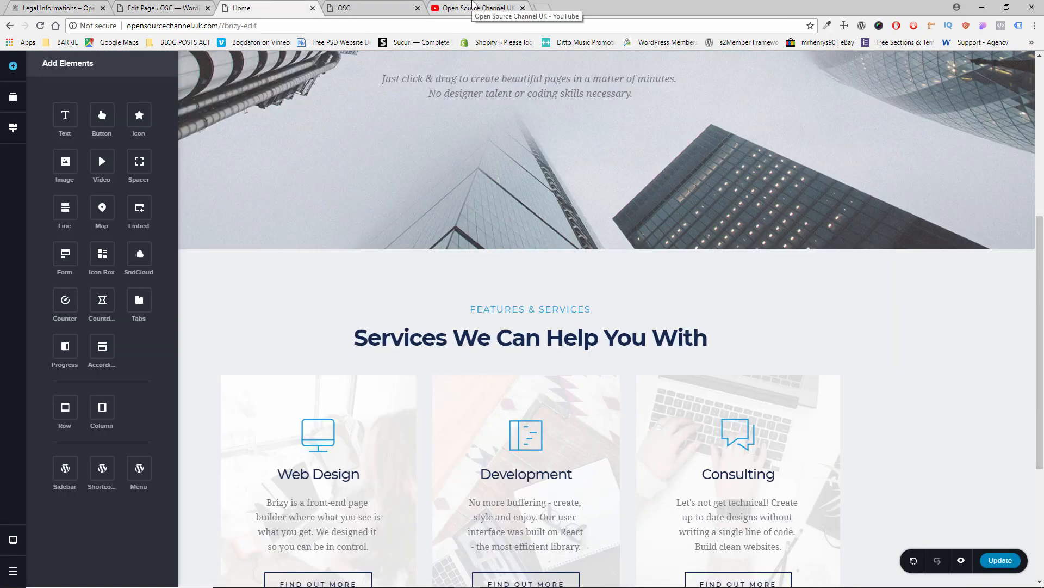